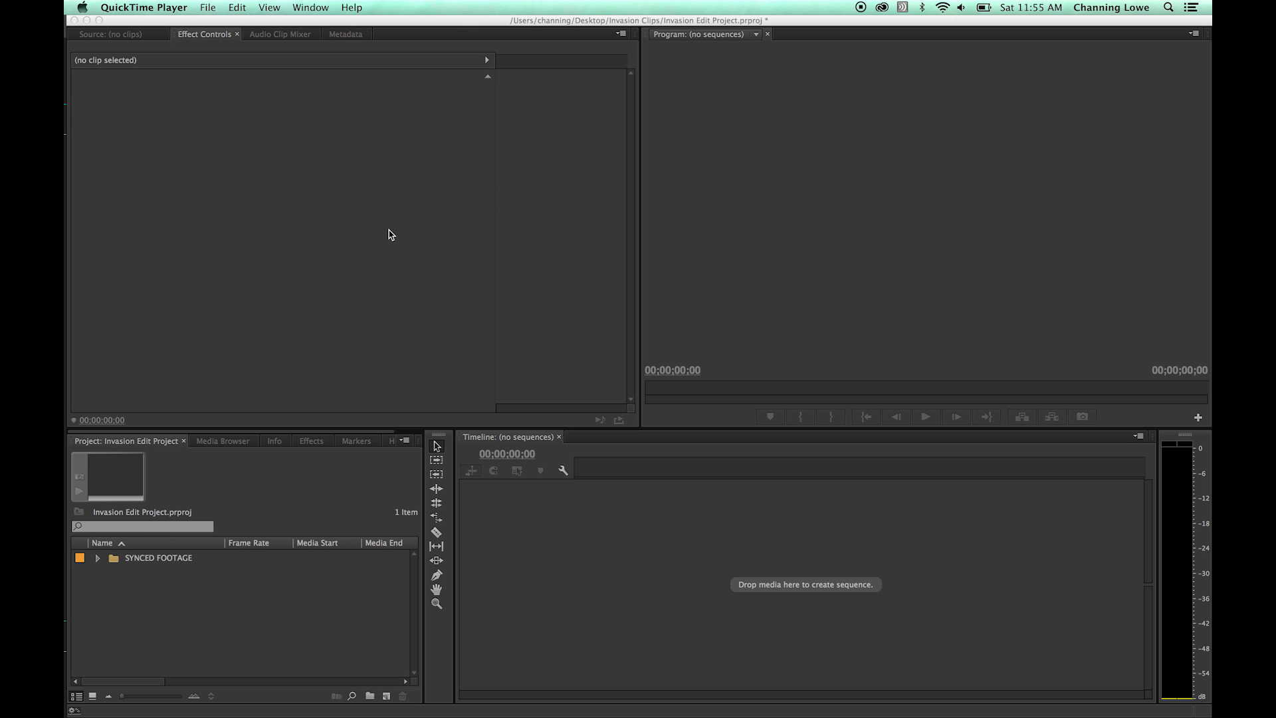
# Switch to Photoshop and brush a top-down table outline with a smaller seat outline on each side.
pyautogui.press('super+Tab')
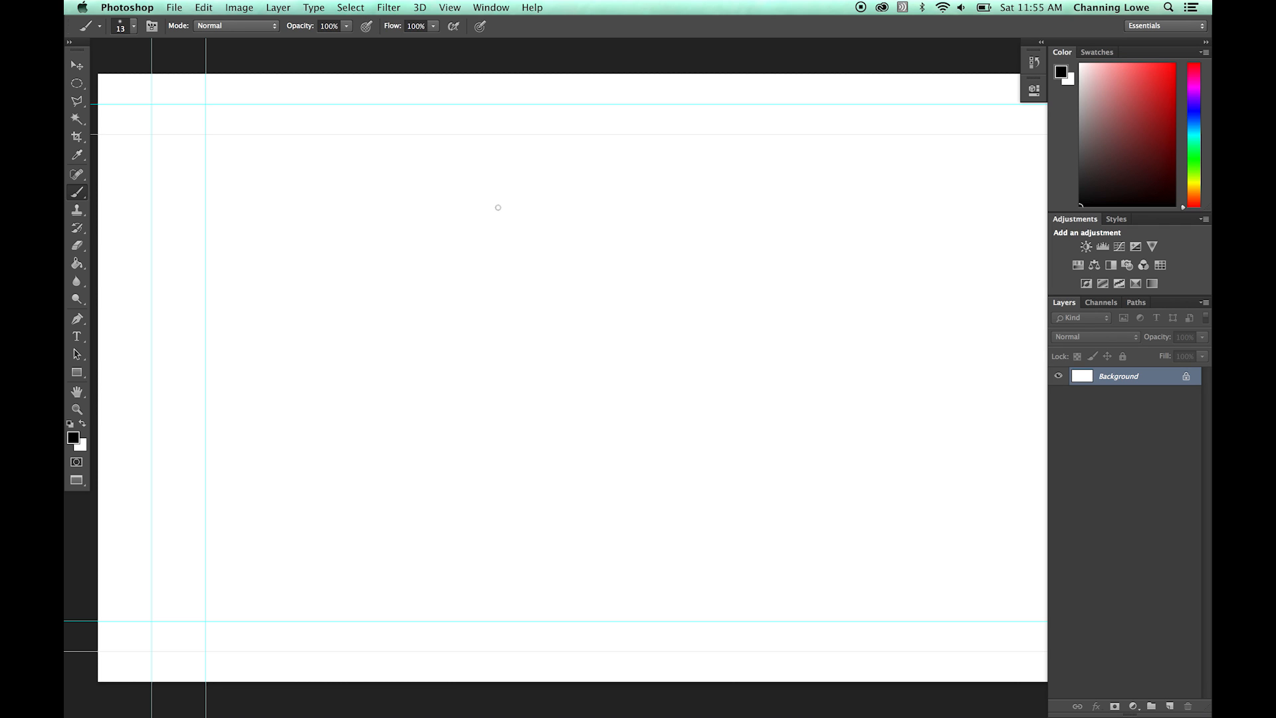
pyautogui.click(495, 208)
pyautogui.moveTo(496, 208)
pyautogui.mouseDown()
pyautogui.moveTo(485, 239)
pyautogui.moveTo(541, 271)
pyautogui.moveTo(572, 239)
pyautogui.moveTo(544, 204)
pyautogui.moveTo(494, 210)
pyautogui.mouseUp()
pyautogui.moveTo(601, 217)
pyautogui.mouseDown()
pyautogui.moveTo(616, 246)
pyautogui.moveTo(627, 228)
pyautogui.moveTo(599, 218)
pyautogui.mouseUp()
pyautogui.moveTo(432, 213)
pyautogui.mouseDown()
pyautogui.moveTo(422, 220)
pyautogui.moveTo(441, 231)
pyautogui.moveTo(439, 217)
pyautogui.mouseUp()
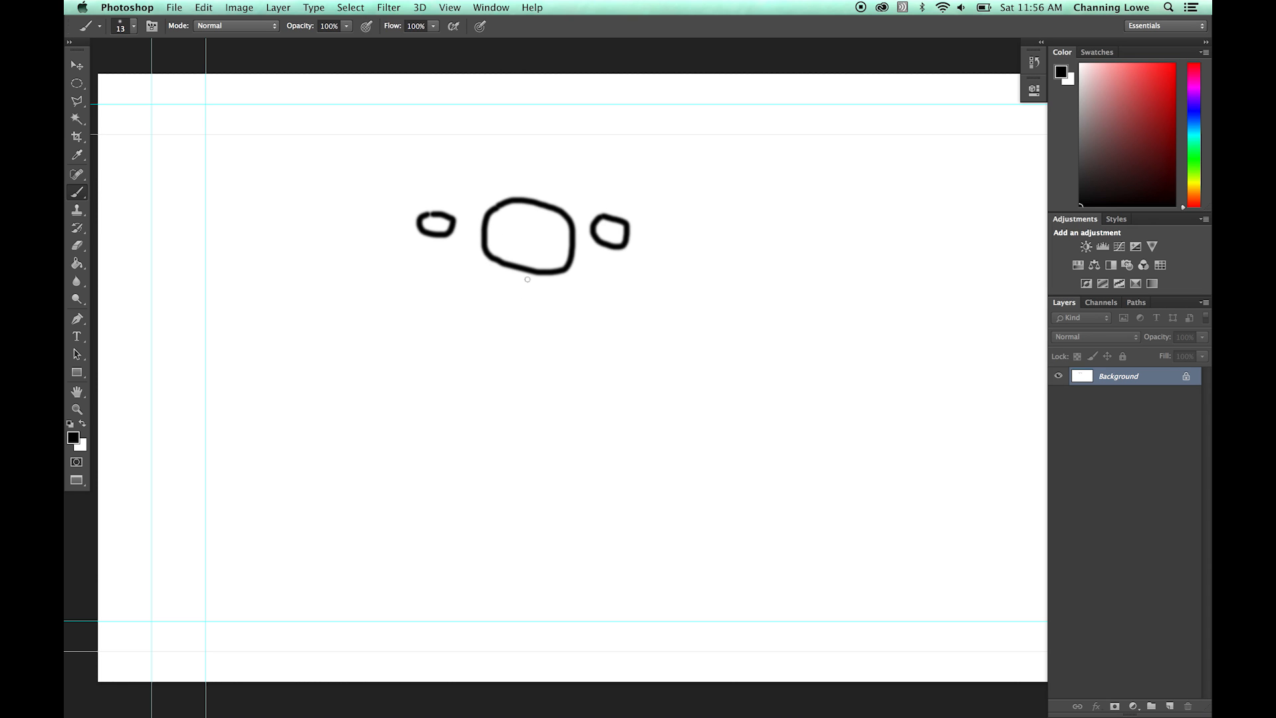
# Draw three camera symbols with sight lines, one below the table and one at each of its lower corners.
pyautogui.moveTo(495, 430)
pyautogui.mouseDown()
pyautogui.moveTo(519, 461)
pyautogui.moveTo(522, 439)
pyautogui.moveTo(495, 419)
pyautogui.moveTo(519, 415)
pyautogui.moveTo(513, 431)
pyautogui.moveTo(496, 421)
pyautogui.moveTo(373, 260)
pyautogui.mouseUp()
pyautogui.moveTo(522, 412); pyautogui.dragTo(734, 277)
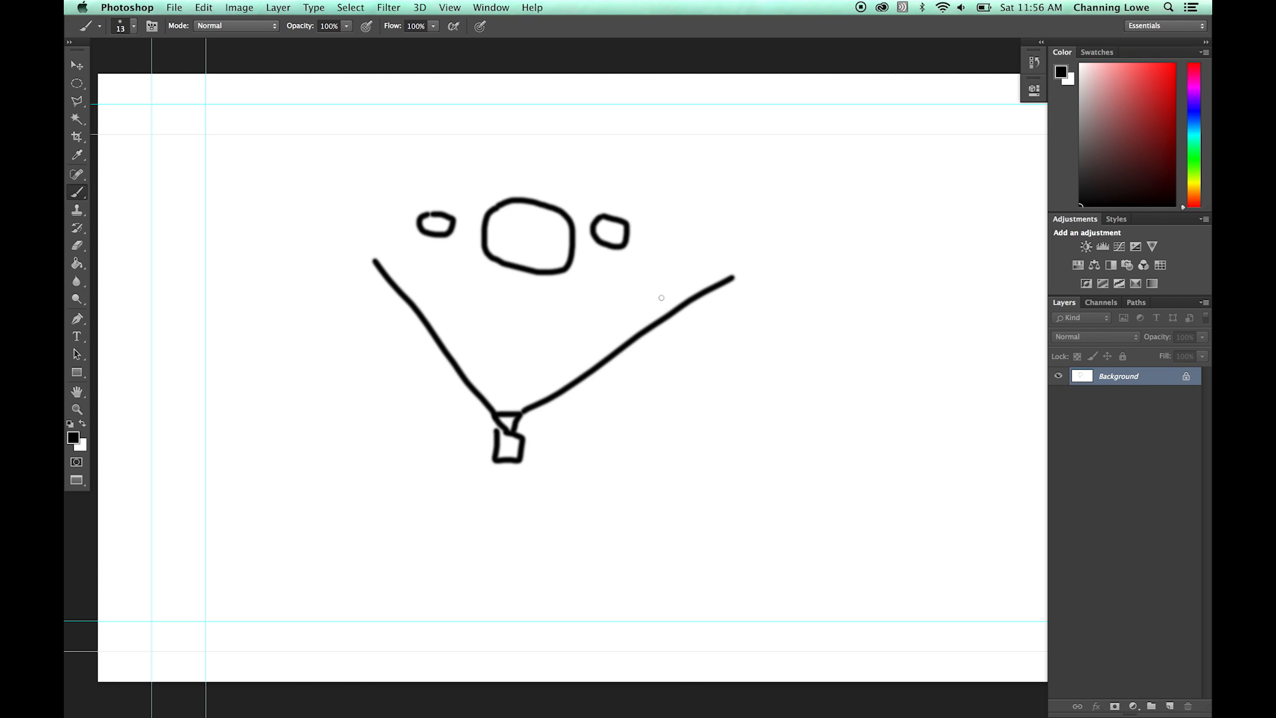
pyautogui.moveTo(664, 288)
pyautogui.mouseDown()
pyautogui.moveTo(644, 307)
pyautogui.moveTo(684, 326)
pyautogui.moveTo(674, 294)
pyautogui.moveTo(634, 290)
pyautogui.moveTo(648, 296)
pyautogui.moveTo(576, 233)
pyautogui.mouseUp()
pyautogui.keyDown('shift'); pyautogui.click(514, 198); pyautogui.keyUp('shift')
pyautogui.moveTo(625, 289)
pyautogui.mouseDown()
pyautogui.moveTo(342, 278)
pyautogui.moveTo(379, 287)
pyautogui.moveTo(371, 263)
pyautogui.moveTo(353, 271)
pyautogui.moveTo(378, 270)
pyautogui.moveTo(384, 255)
pyautogui.moveTo(395, 270)
pyautogui.moveTo(381, 273)
pyautogui.moveTo(389, 253)
pyautogui.moveTo(585, 164)
pyautogui.mouseUp()
pyautogui.moveTo(414, 273); pyautogui.dragTo(655, 312)
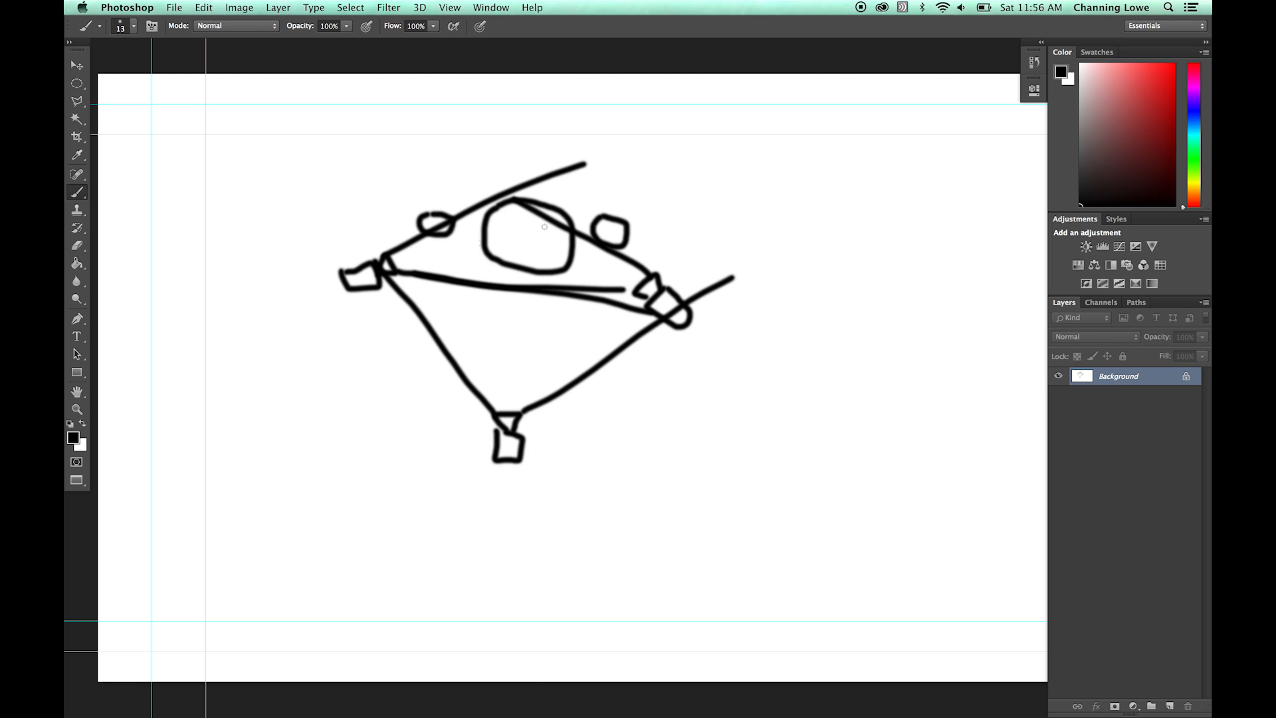
# Label the left seat J.D. and the right seat Nick, and draw an empty rectangular frame beside the camera diagram.
pyautogui.moveTo(415, 181)
pyautogui.mouseDown()
pyautogui.moveTo(403, 205)
pyautogui.moveTo(425, 181)
pyautogui.moveTo(443, 198)
pyautogui.moveTo(448, 175)
pyautogui.moveTo(445, 205)
pyautogui.mouseUp()
pyautogui.click(425, 200)
pyautogui.click(468, 200)
pyautogui.moveTo(591, 202)
pyautogui.mouseDown()
pyautogui.moveTo(613, 181)
pyautogui.moveTo(622, 211)
pyautogui.moveTo(643, 218)
pyautogui.moveTo(660, 193)
pyautogui.moveTo(660, 219)
pyautogui.mouseUp()
pyautogui.click(624, 191)
pyautogui.moveTo(677, 192)
pyautogui.mouseDown()
pyautogui.moveTo(667, 209)
pyautogui.moveTo(679, 224)
pyautogui.mouseUp()
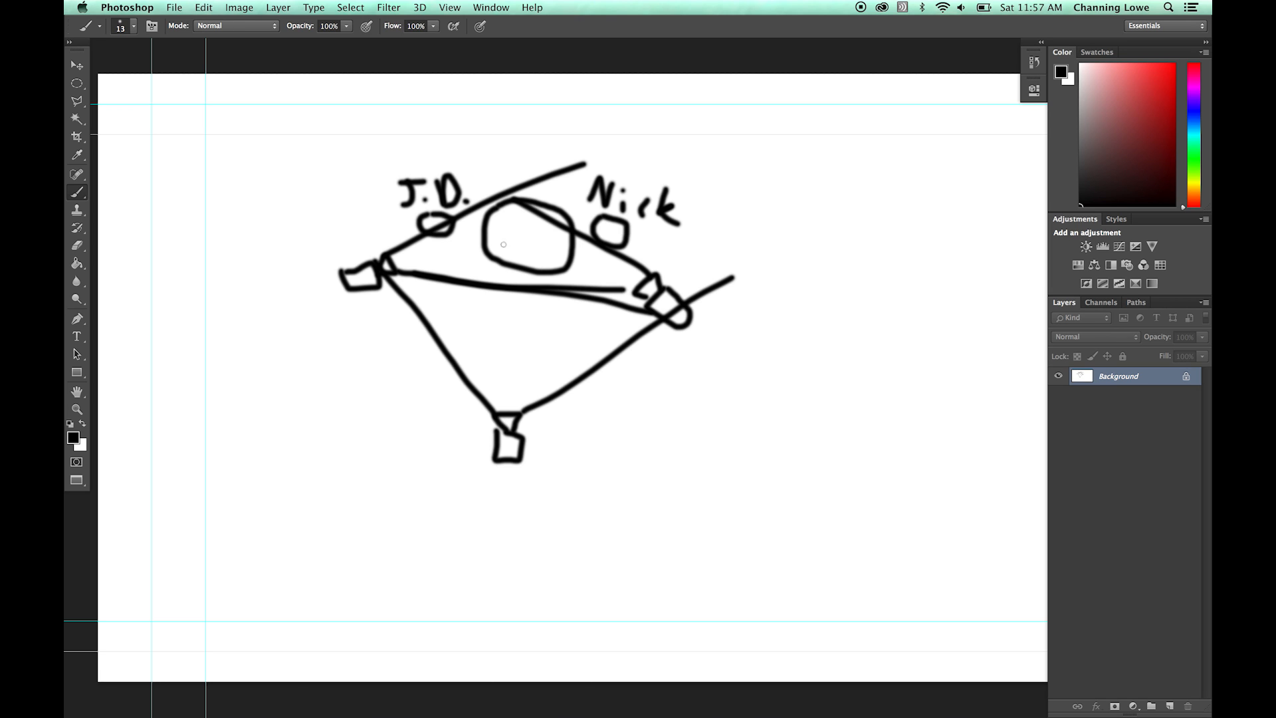
pyautogui.moveTo(638, 433)
pyautogui.mouseDown()
pyautogui.moveTo(628, 500)
pyautogui.moveTo(967, 502)
pyautogui.moveTo(925, 294)
pyautogui.moveTo(643, 326)
pyautogui.moveTo(639, 438)
pyautogui.mouseUp()
# Sketch two stick figures with a table line between them in the frame, and a boom microphone above it.
pyautogui.moveTo(715, 367)
pyautogui.mouseDown()
pyautogui.moveTo(706, 377)
pyautogui.moveTo(717, 367)
pyautogui.moveTo(778, 390)
pyautogui.moveTo(850, 376)
pyautogui.moveTo(840, 407)
pyautogui.mouseUp()
pyautogui.moveTo(713, 386); pyautogui.dragTo(709, 413)
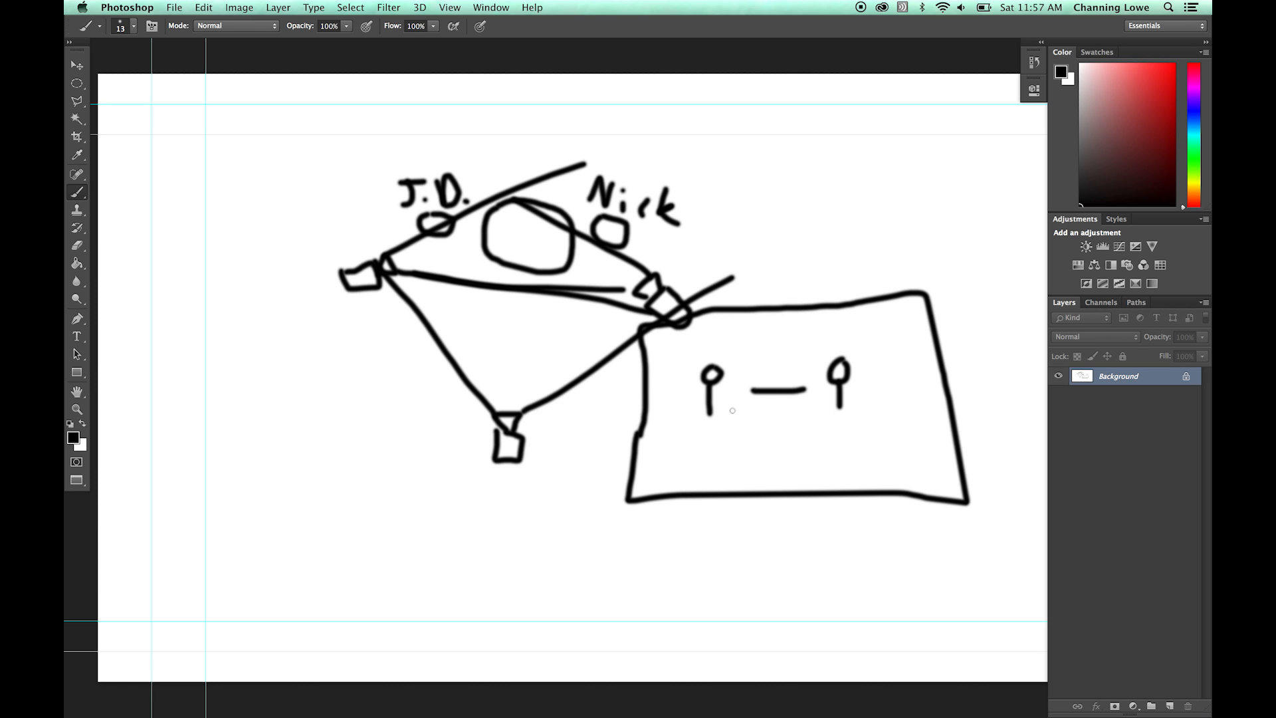
pyautogui.moveTo(710, 416); pyautogui.dragTo(700, 432)
pyautogui.moveTo(738, 391)
pyautogui.mouseDown()
pyautogui.moveTo(715, 418)
pyautogui.moveTo(746, 430)
pyautogui.mouseUp()
pyautogui.moveTo(840, 411)
pyautogui.mouseDown()
pyautogui.moveTo(825, 423)
pyautogui.moveTo(859, 425)
pyautogui.mouseUp()
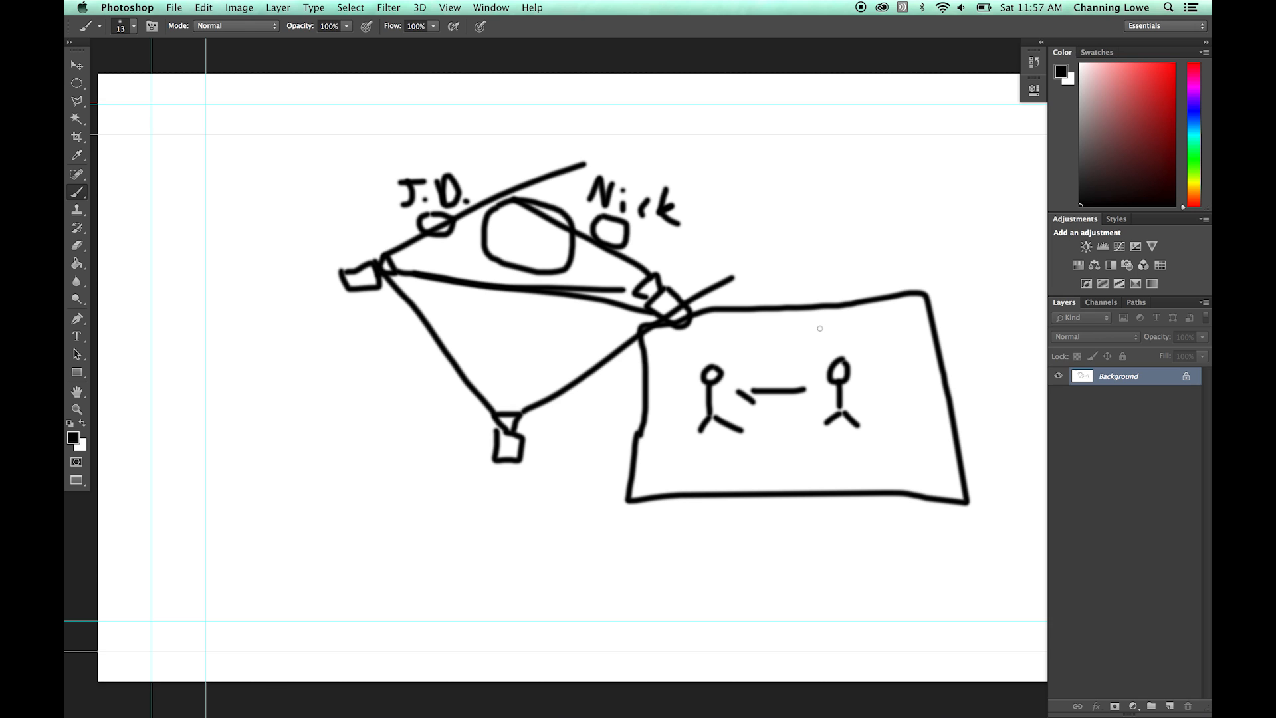
pyautogui.moveTo(779, 265)
pyautogui.mouseDown()
pyautogui.moveTo(772, 287)
pyautogui.moveTo(786, 289)
pyautogui.moveTo(780, 266)
pyautogui.moveTo(935, 264)
pyautogui.mouseUp()
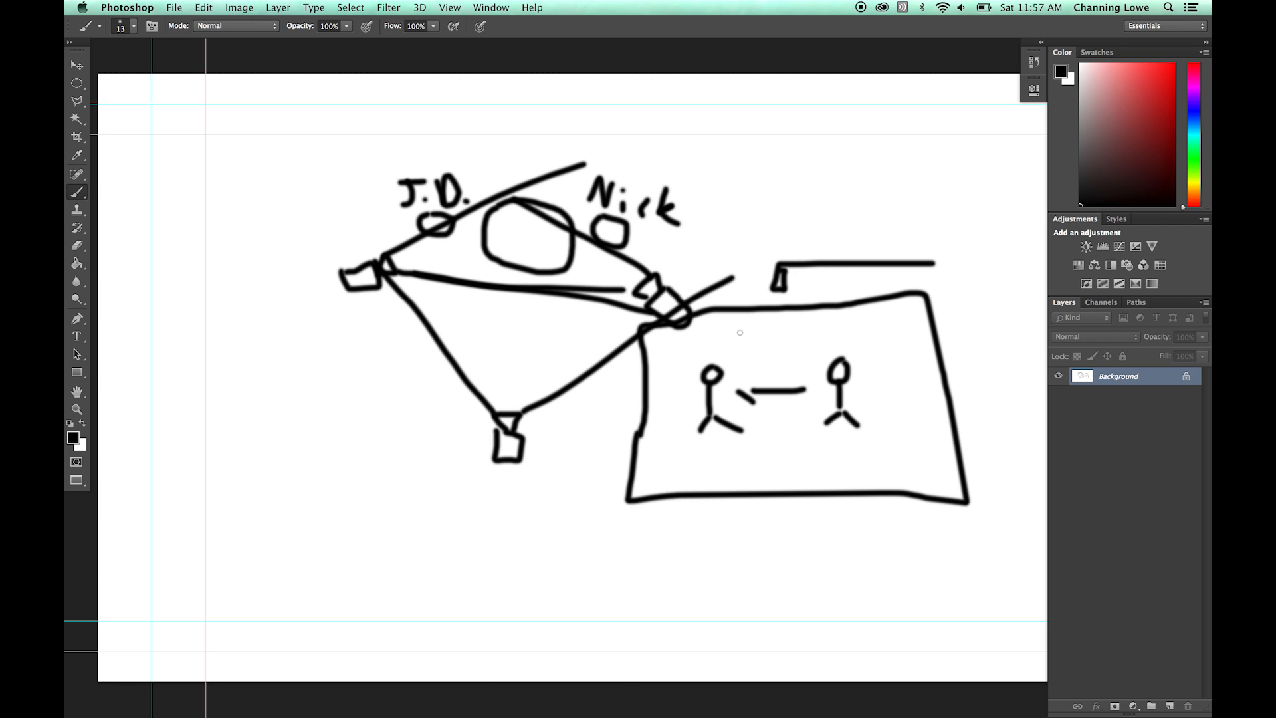
# Undo the boom microphone and stick-figure strokes back to the empty frame.
pyautogui.press('super+alt+z')
pyautogui.press('super+alt+z')
pyautogui.press('super+alt+z')
pyautogui.press('super+alt+z')
pyautogui.press('super+alt+z')
pyautogui.press('super+alt+z')
pyautogui.press('super+alt+z')
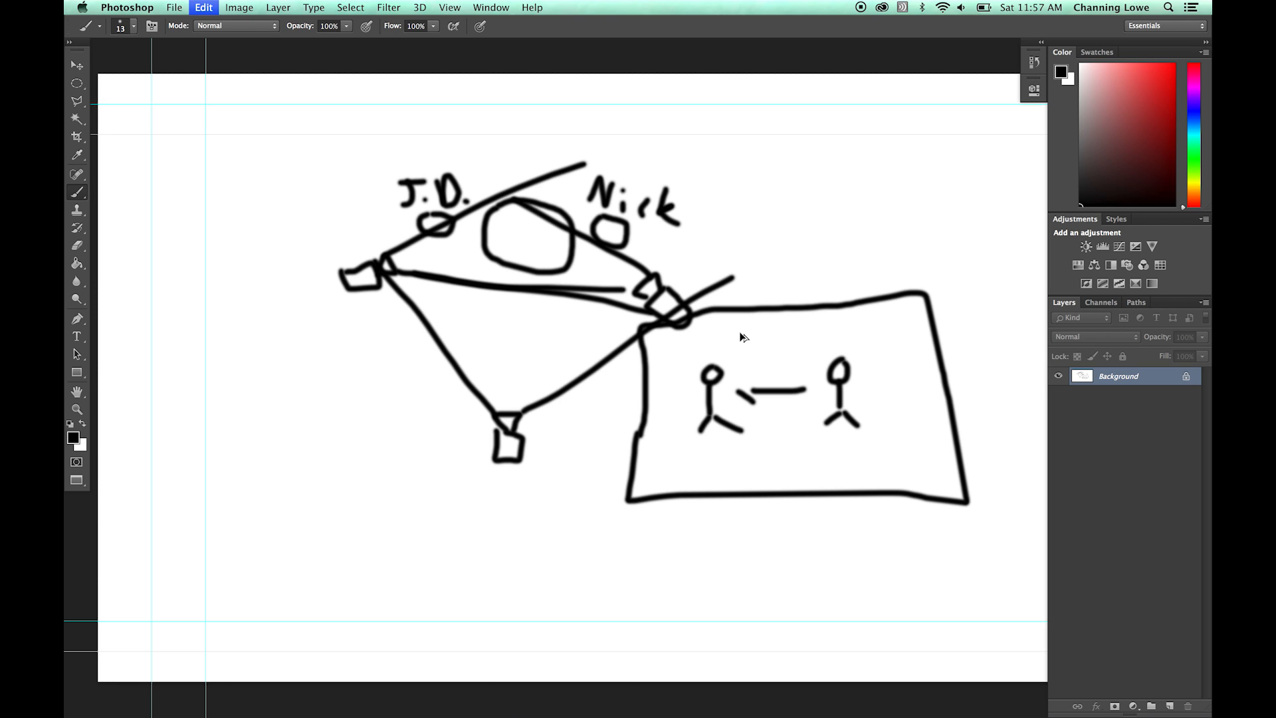
pyautogui.press('super+alt+z')
pyautogui.press('super+alt+z')
pyautogui.press('super+alt+z')
pyautogui.press('super+alt+z')
pyautogui.press('super+alt+z')
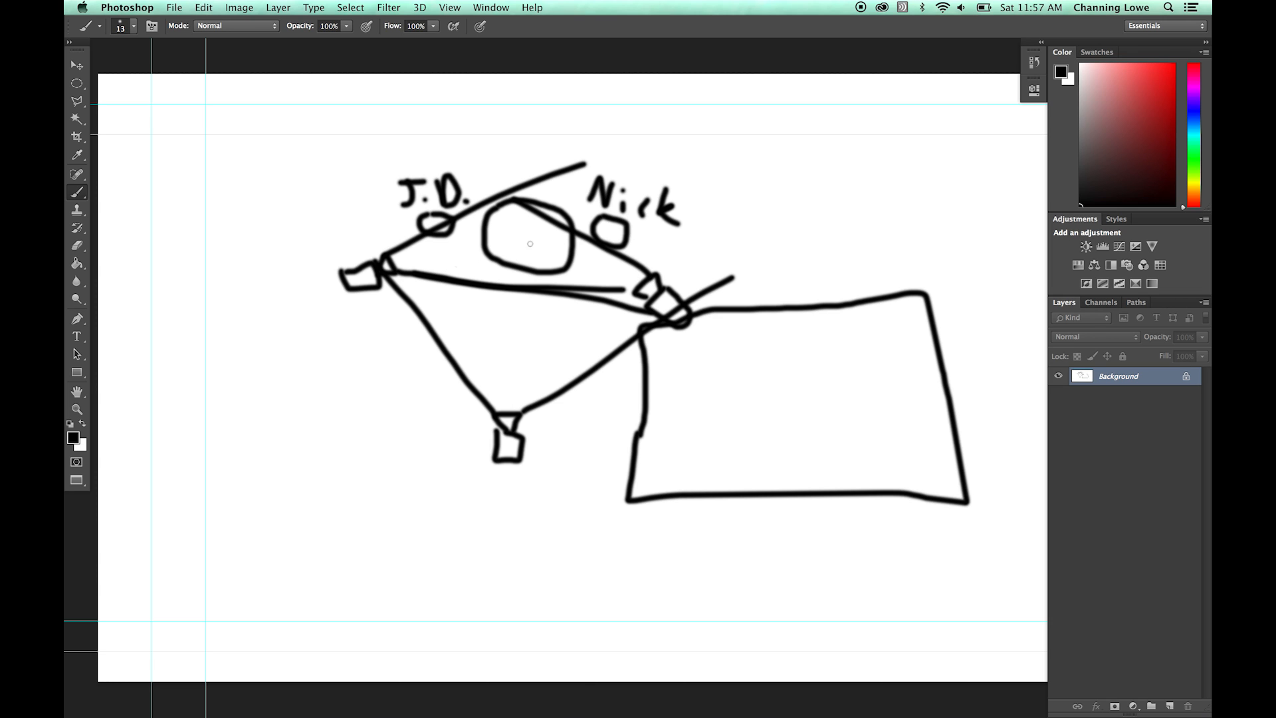
# Draw one larger figure in the frame with an arrow pointing right, and an angled boom microphone above the frame.
pyautogui.moveTo(743, 358)
pyautogui.mouseDown()
pyautogui.moveTo(699, 486)
pyautogui.moveTo(819, 568)
pyautogui.moveTo(867, 525)
pyautogui.mouseUp()
pyautogui.press('super+alt+z')
pyautogui.moveTo(725, 346)
pyautogui.mouseDown()
pyautogui.moveTo(712, 389)
pyautogui.moveTo(752, 392)
pyautogui.moveTo(756, 364)
pyautogui.moveTo(724, 345)
pyautogui.mouseUp()
pyautogui.moveTo(718, 410)
pyautogui.mouseDown()
pyautogui.moveTo(698, 447)
pyautogui.moveTo(771, 460)
pyautogui.mouseUp()
pyautogui.moveTo(773, 375)
pyautogui.mouseDown()
pyautogui.moveTo(857, 369)
pyautogui.moveTo(853, 391)
pyautogui.mouseUp()
pyautogui.moveTo(791, 265)
pyautogui.mouseDown()
pyautogui.moveTo(782, 292)
pyautogui.moveTo(810, 264)
pyautogui.moveTo(790, 261)
pyautogui.moveTo(964, 253)
pyautogui.mouseUp()
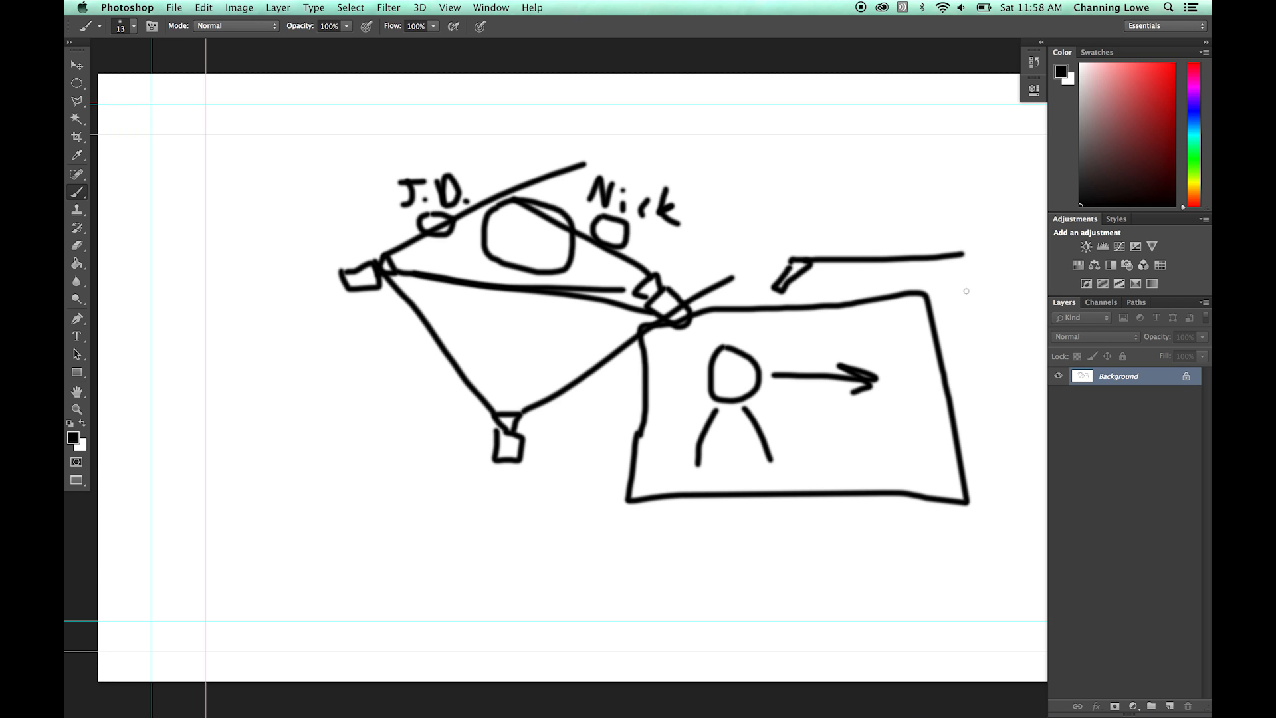
# Draw a second frame left of the cameras with a figure, an arrow pointing left and a boom microphone above.
pyautogui.moveTo(183, 357)
pyautogui.mouseDown()
pyautogui.moveTo(164, 613)
pyautogui.moveTo(212, 564)
pyautogui.mouseUp()
pyautogui.press('super+z')
pyautogui.moveTo(180, 359)
pyautogui.mouseDown()
pyautogui.moveTo(178, 450)
pyautogui.moveTo(397, 456)
pyautogui.moveTo(396, 339)
pyautogui.moveTo(188, 333)
pyautogui.moveTo(177, 354)
pyautogui.mouseUp()
pyautogui.moveTo(305, 357)
pyautogui.mouseDown()
pyautogui.moveTo(341, 368)
pyautogui.moveTo(325, 354)
pyautogui.moveTo(295, 437)
pyautogui.mouseUp()
pyautogui.moveTo(327, 383); pyautogui.dragTo(350, 430)
pyautogui.moveTo(279, 367)
pyautogui.mouseDown()
pyautogui.moveTo(198, 366)
pyautogui.moveTo(220, 374)
pyautogui.mouseUp()
pyautogui.moveTo(266, 295)
pyautogui.mouseDown()
pyautogui.moveTo(292, 304)
pyautogui.moveTo(268, 281)
pyautogui.moveTo(265, 292)
pyautogui.moveTo(151, 287)
pyautogui.mouseUp()
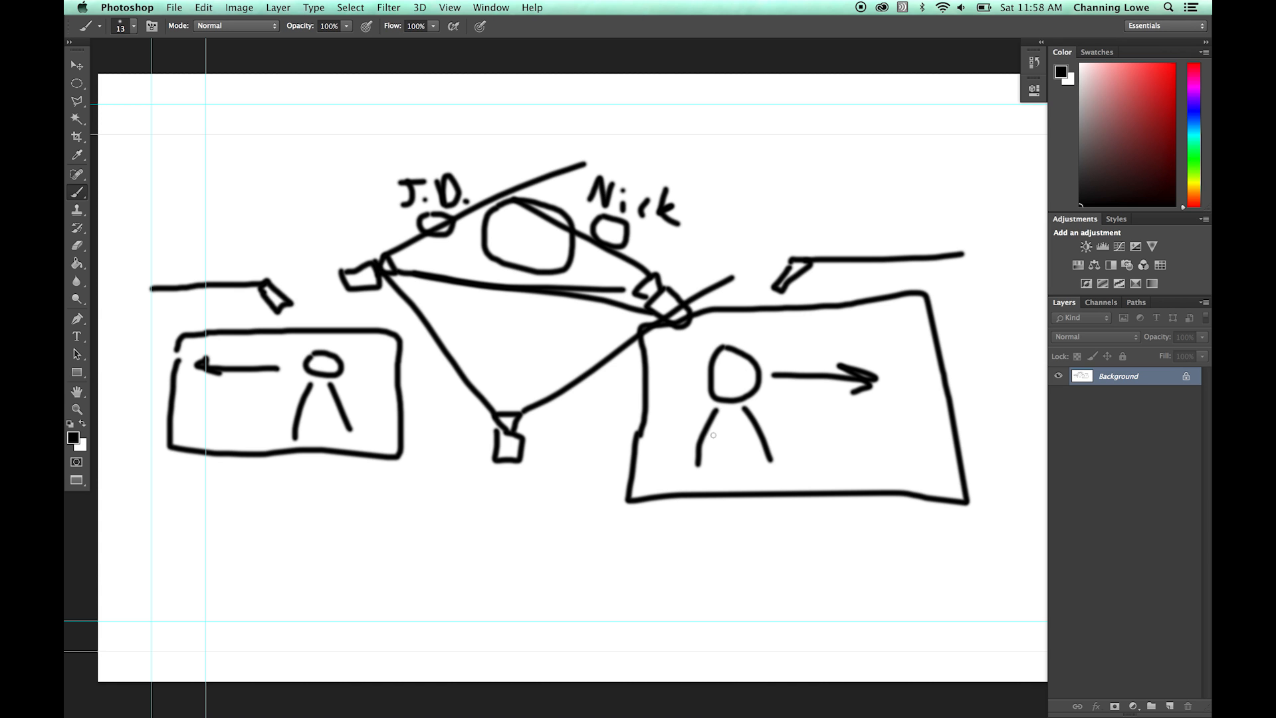
# Switch to Finder and open Scene from The Invasion.pdf from the Invasion Clips folder on the Desktop.
pyautogui.press('super+Tab')
pyautogui.click(752, 364)
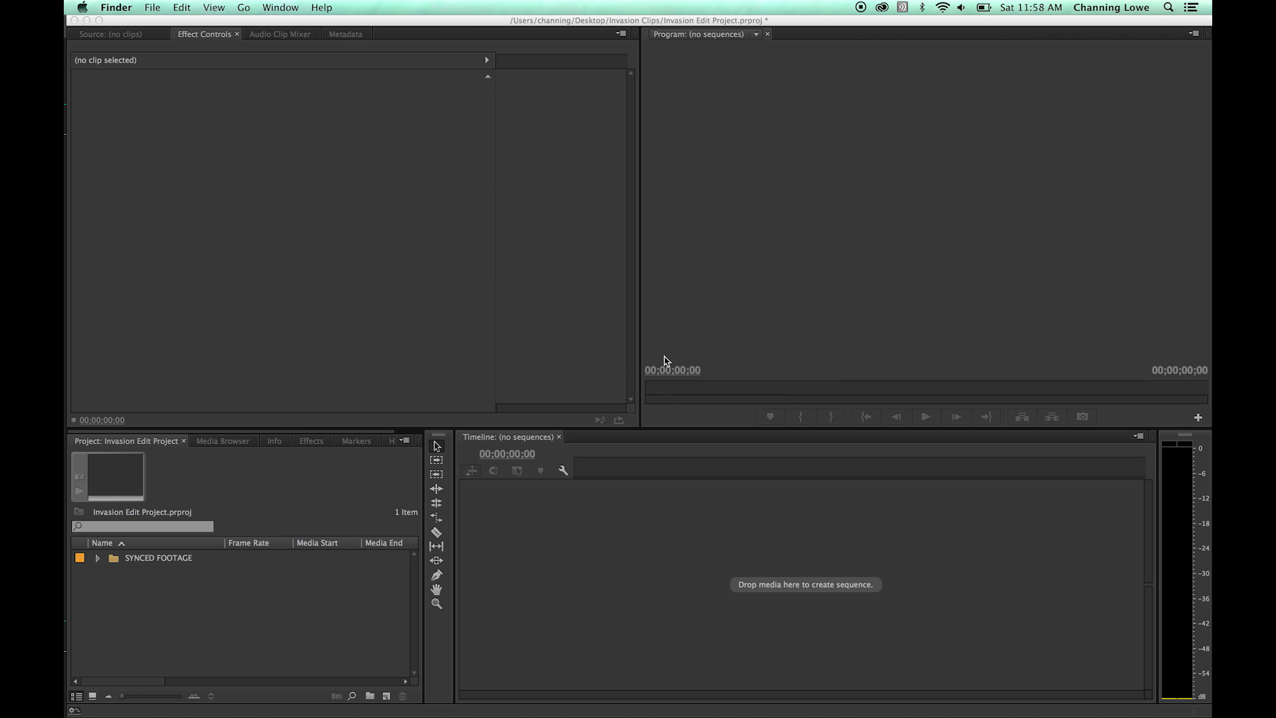
pyautogui.press('super+n')
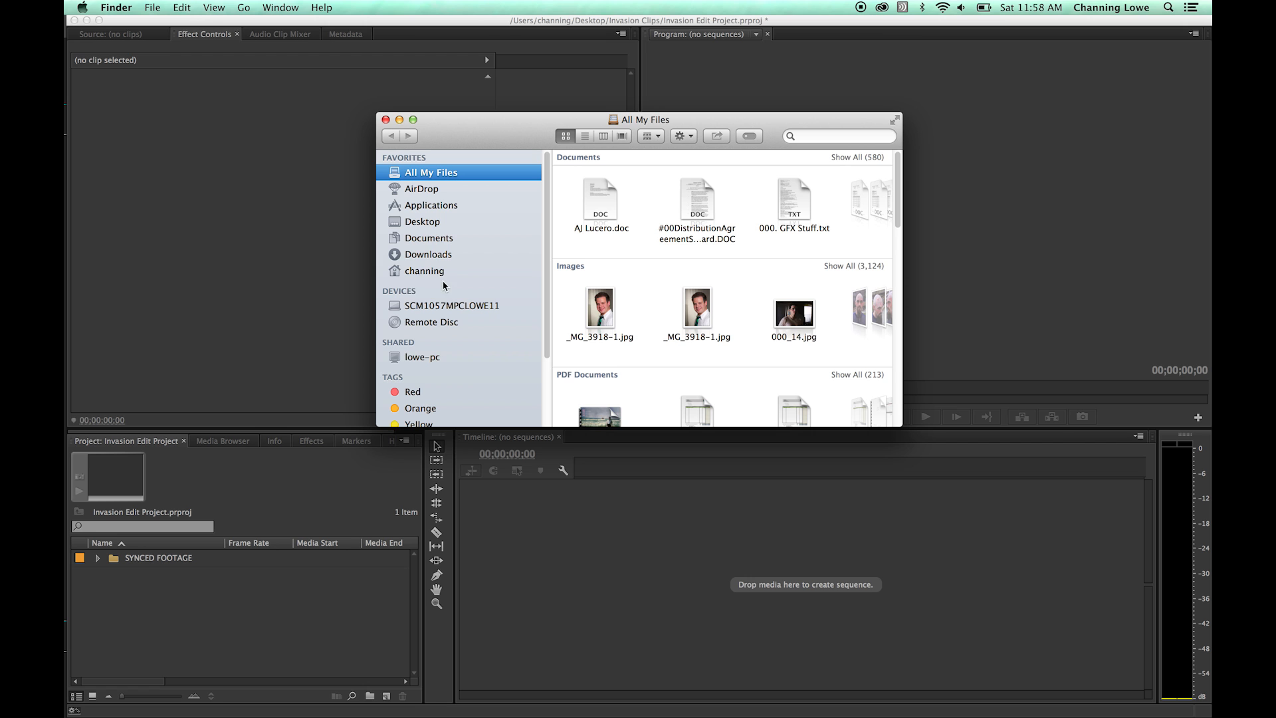
pyautogui.click(437, 221)
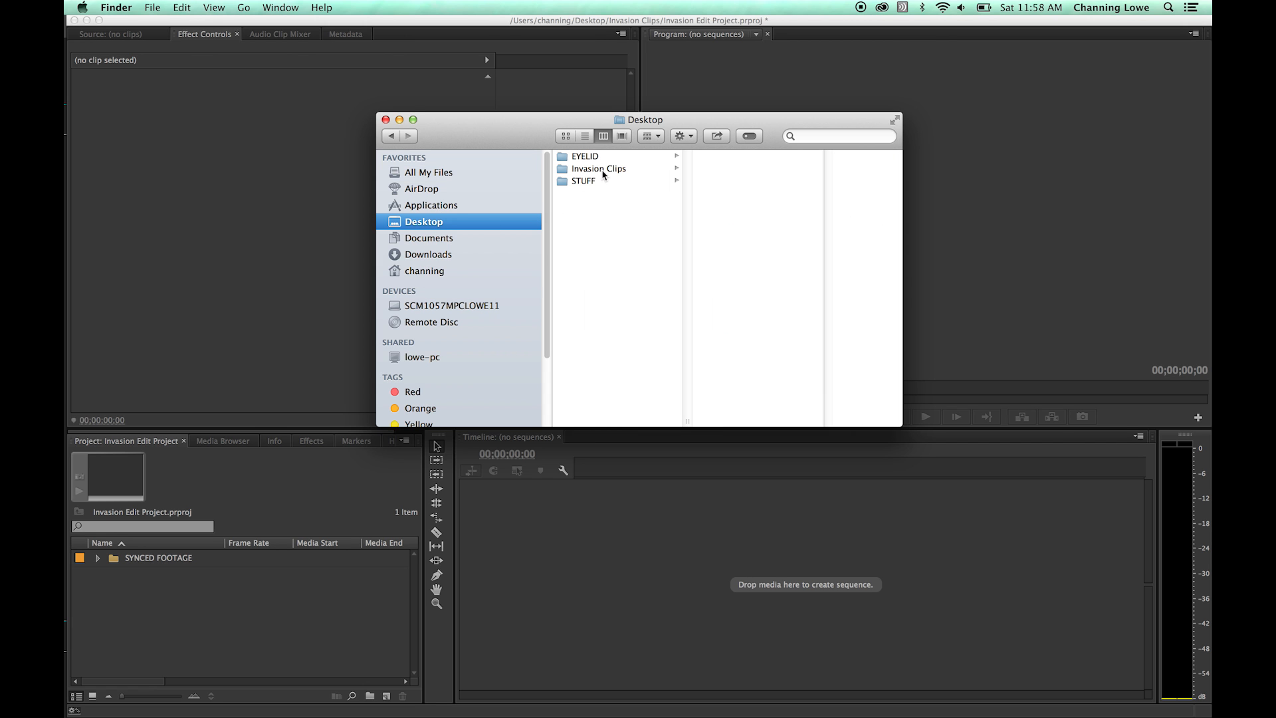
pyautogui.click(665, 170)
pyautogui.doubleClick(727, 181)
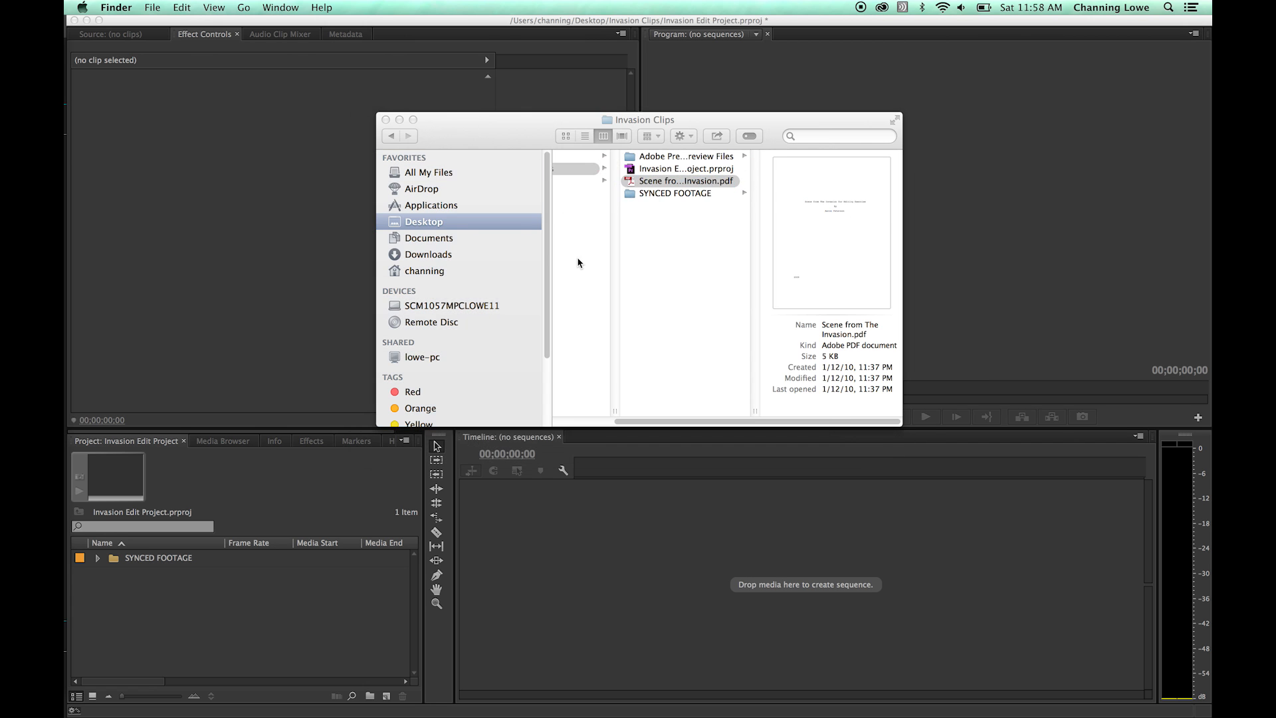
# Read the dialogue on page 2 of the script and highlight J.D.'s line "They're gone.".
pyautogui.scroll(-10, 590, 261)
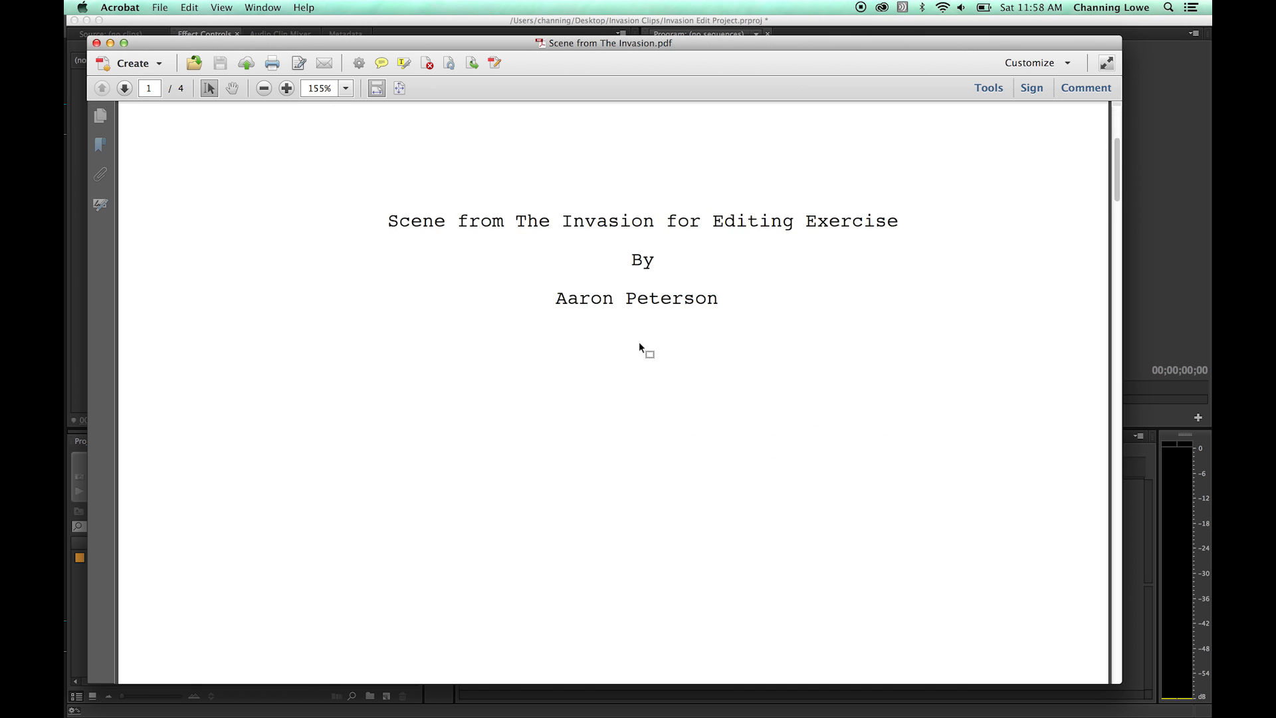
pyautogui.scroll(-15, 674, 408)
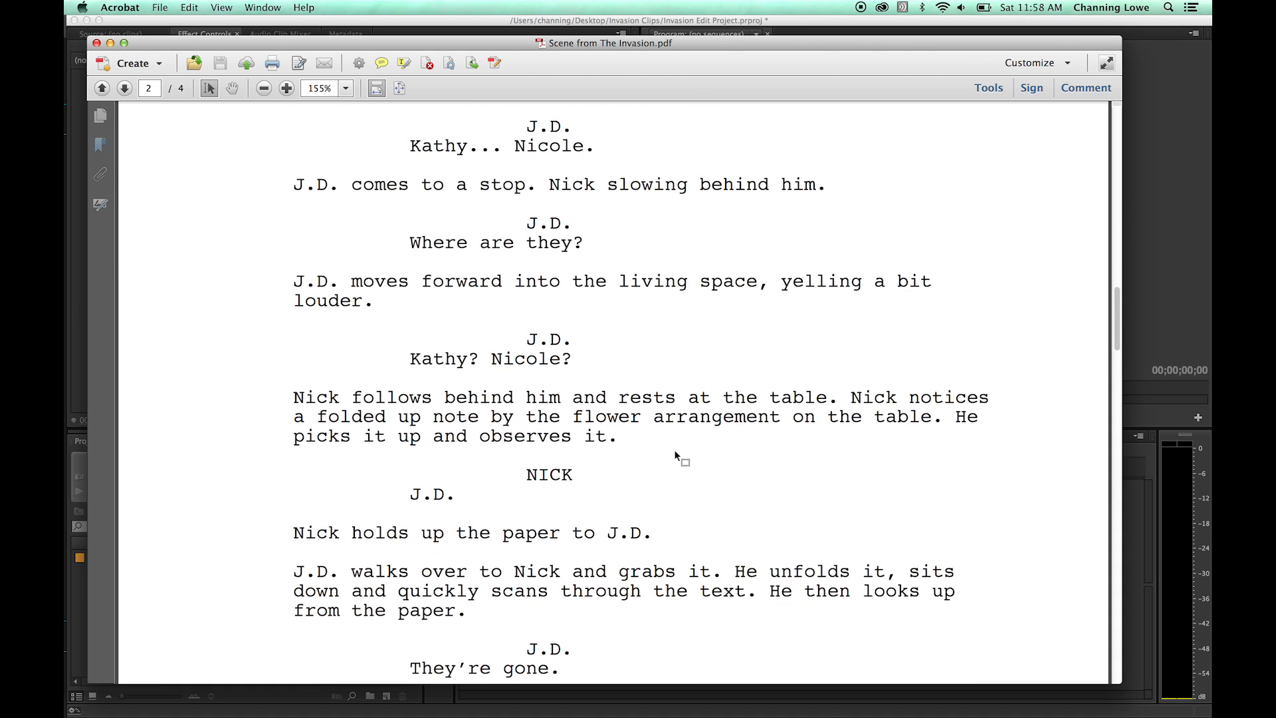
pyautogui.scroll(-5, 672, 449)
pyautogui.scroll(1, 512, 172)
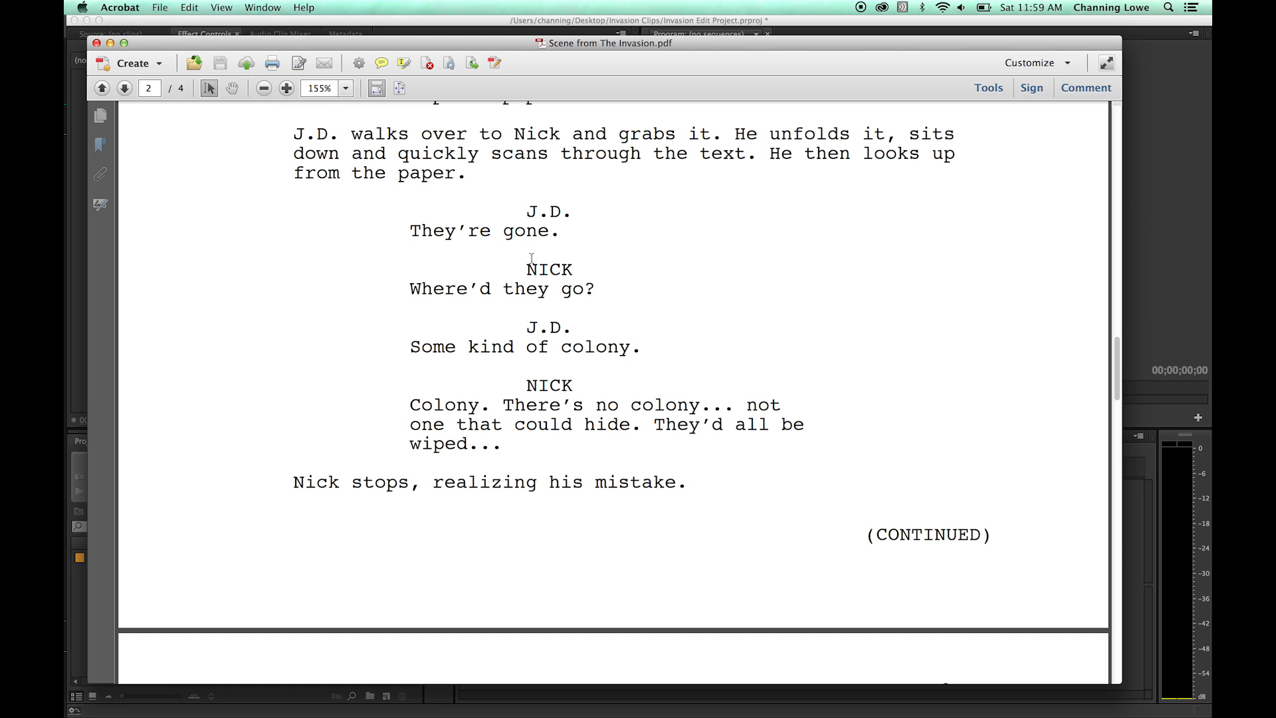
pyautogui.scroll(1, 525, 213)
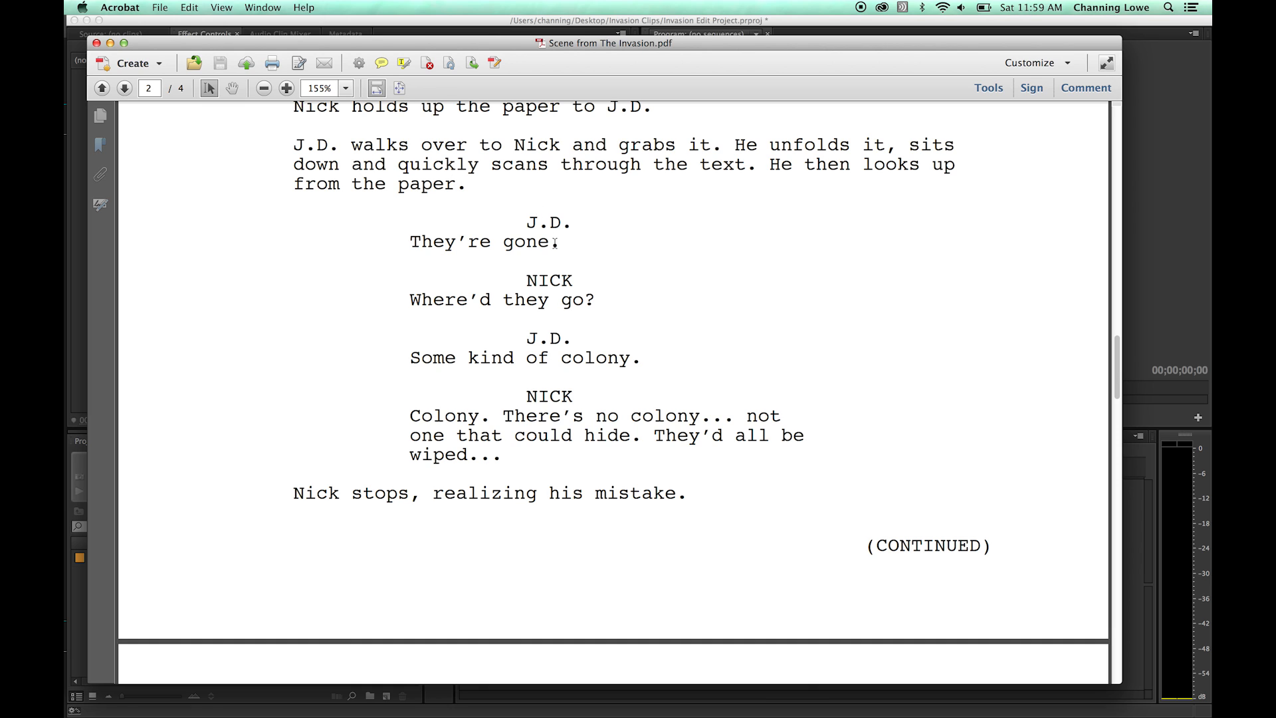
pyautogui.moveTo(556, 243); pyautogui.dragTo(444, 244)
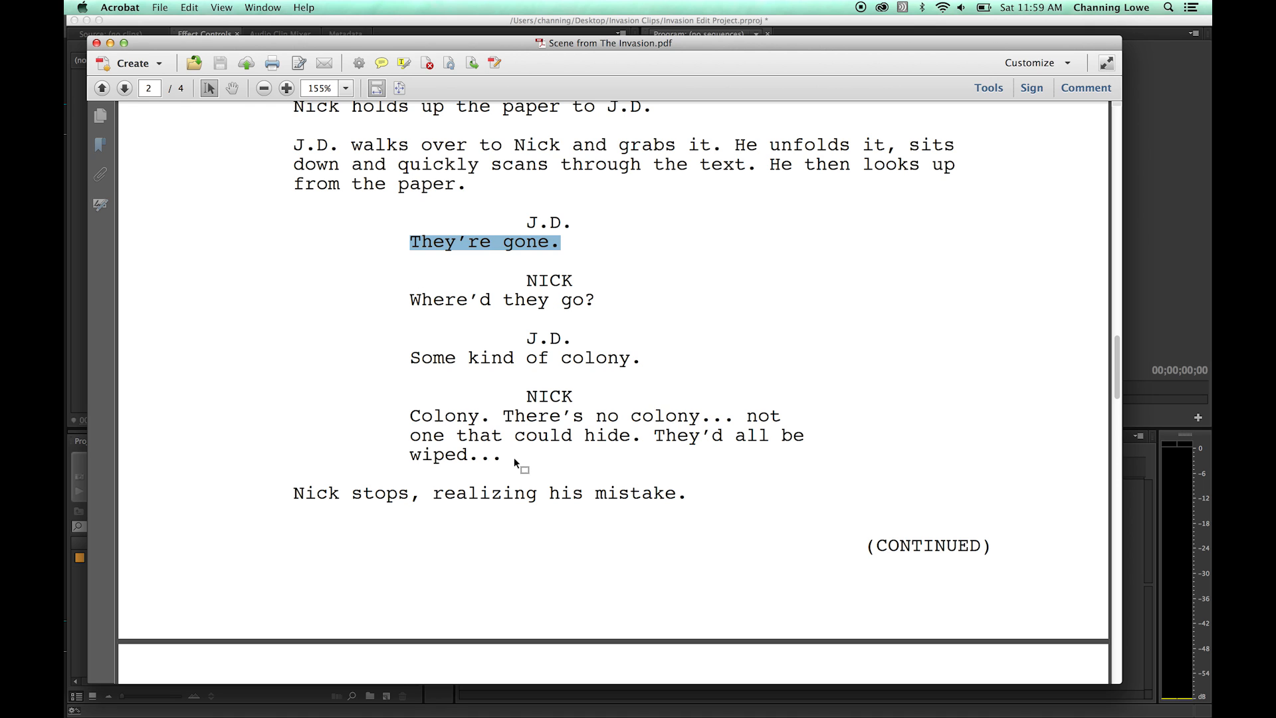
# Review the earlier action on page 2 and highlight Nick's spoken line "J.D." before the note is handed over.
pyautogui.scroll(10, 542, 343)
pyautogui.scroll(4, 542, 342)
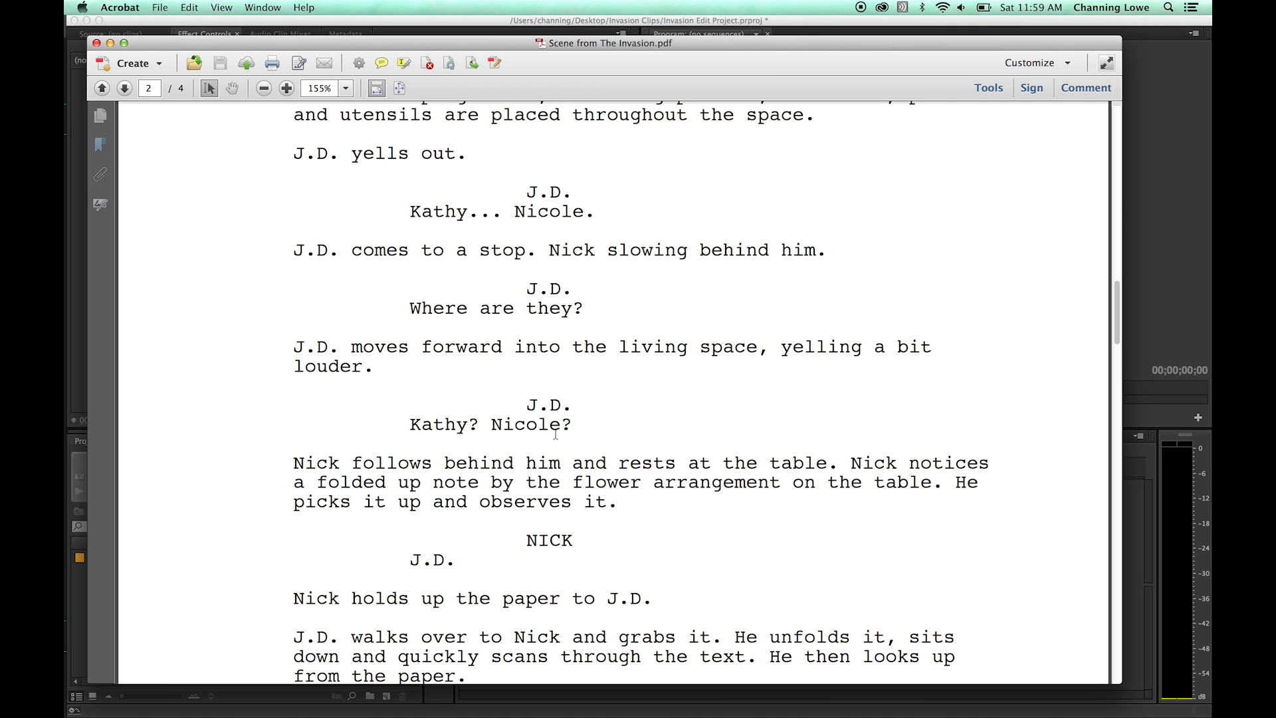
pyautogui.scroll(-4, 526, 562)
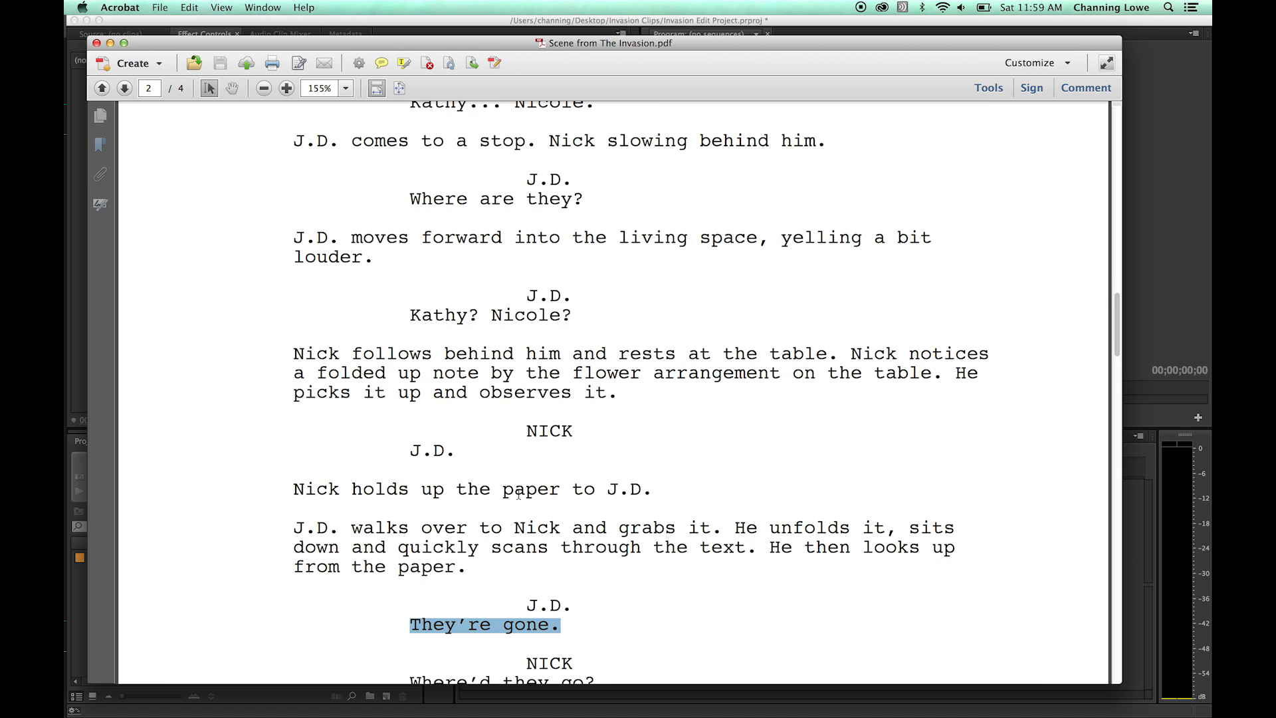
pyautogui.moveTo(459, 408); pyautogui.dragTo(417, 411)
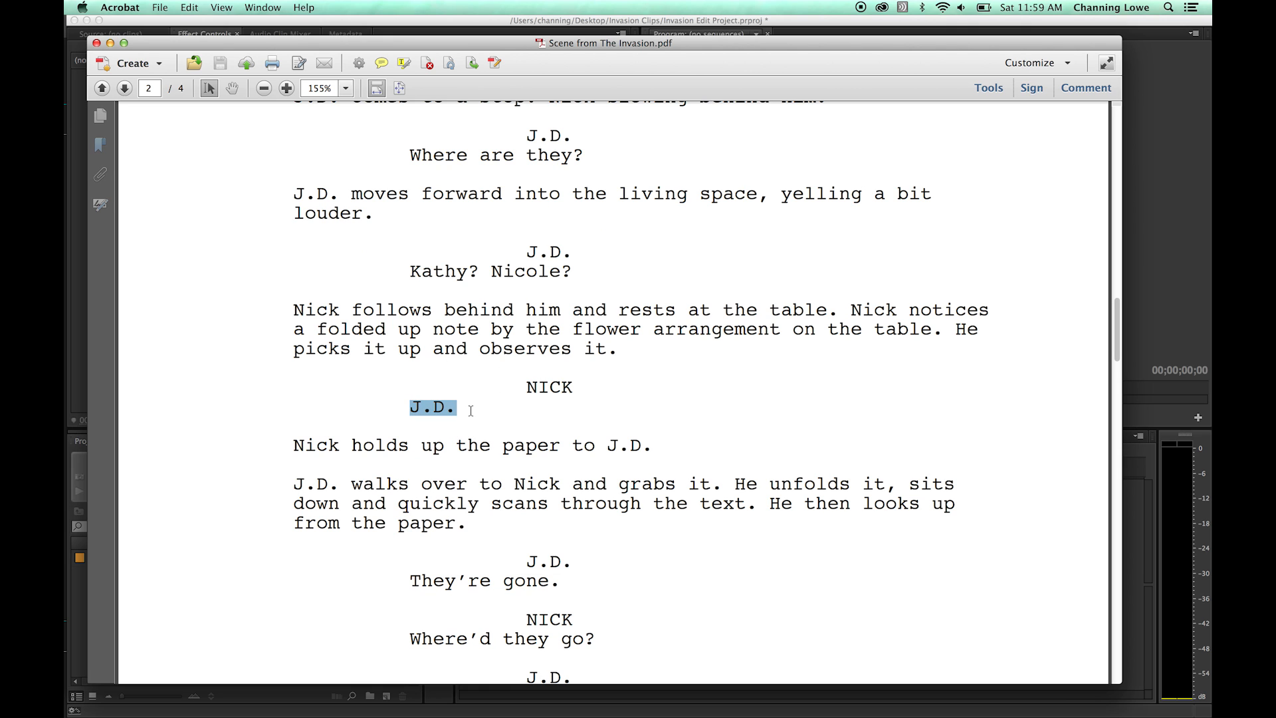
pyautogui.scroll(-6, 505, 438)
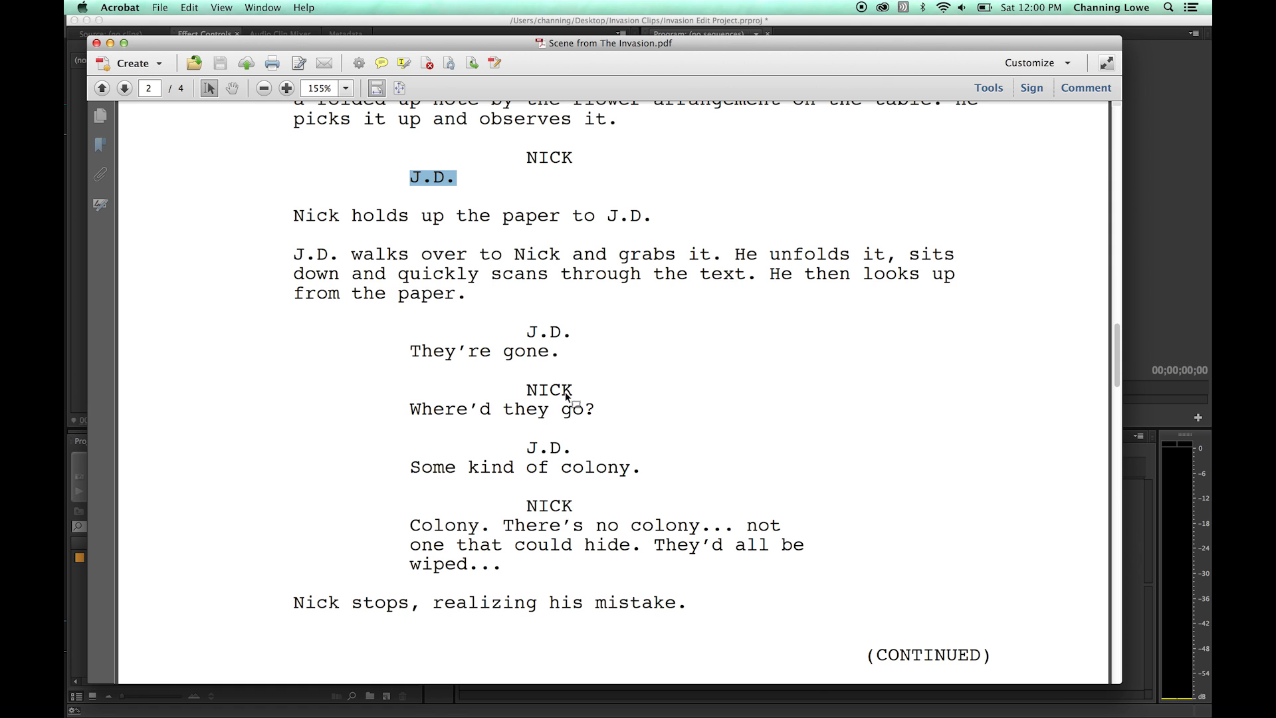
# Close the script PDF, review the camera diagram in Photoshop and return to Premiere Pro.
pyautogui.press('super+q')
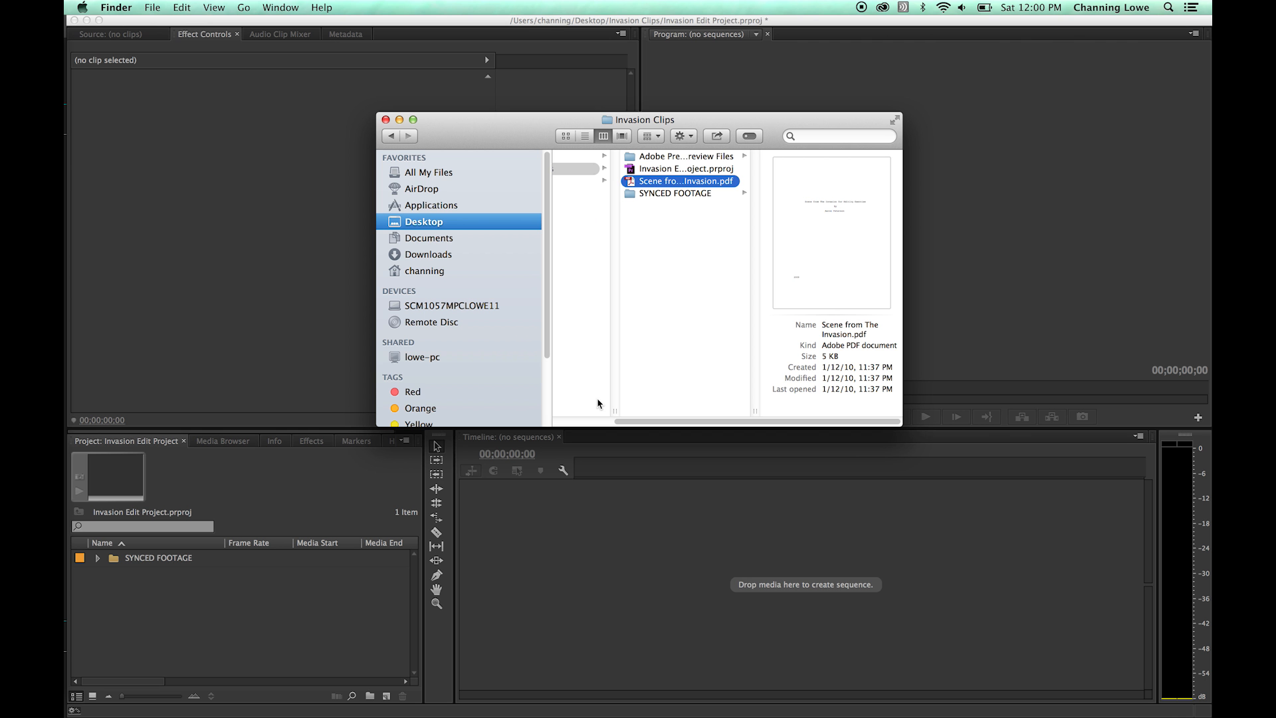
pyautogui.moveTo(485, 133); pyautogui.dragTo(517, 176)
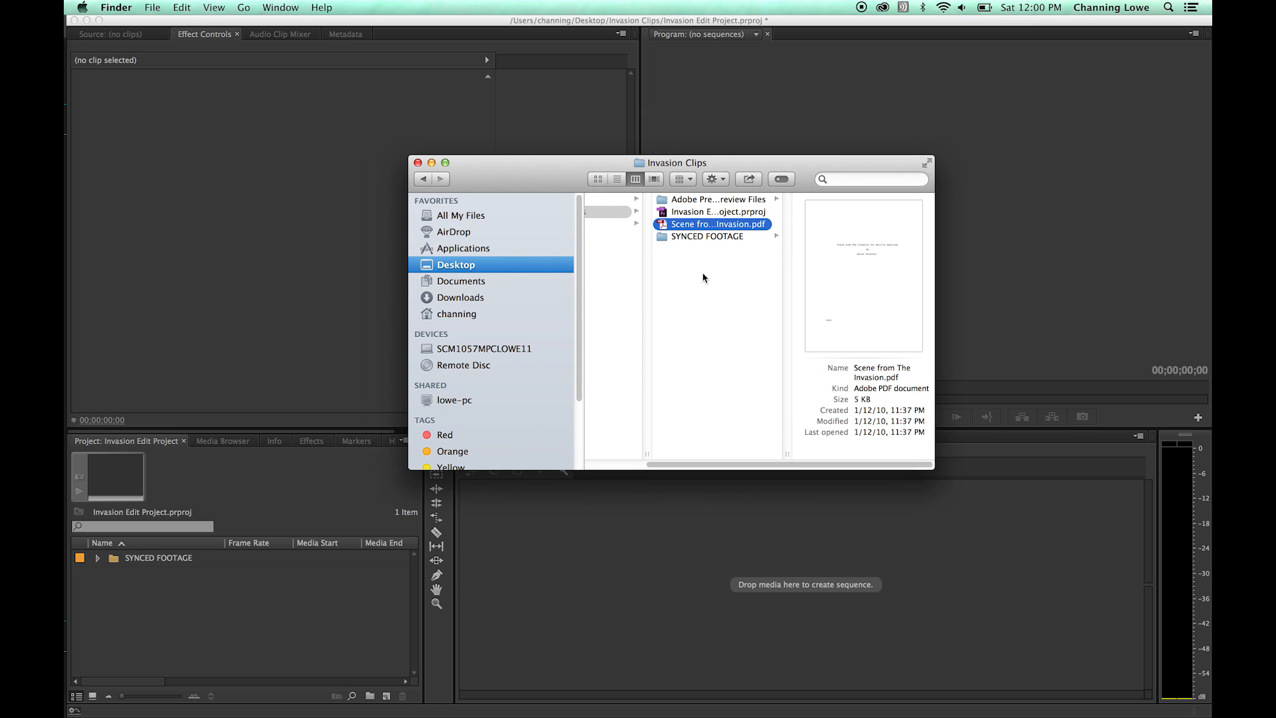
pyautogui.press('super+Tab')
pyautogui.press('super+Tab')
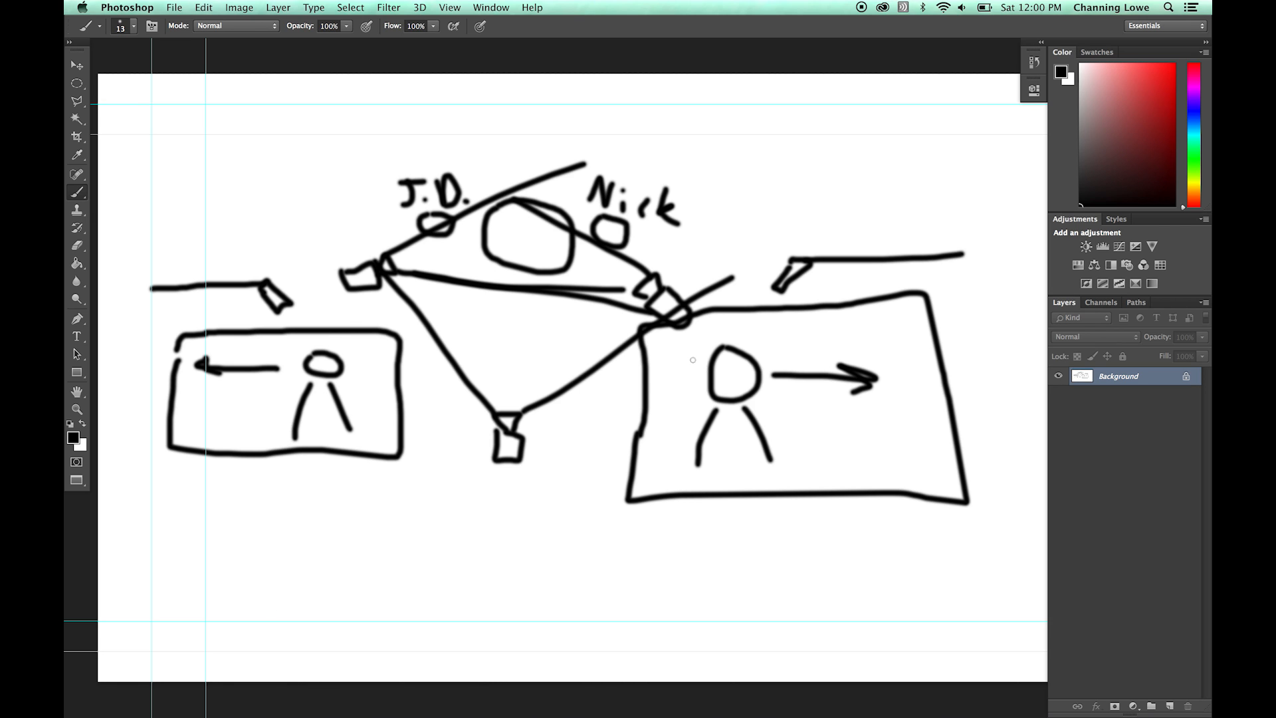
pyautogui.press('v')
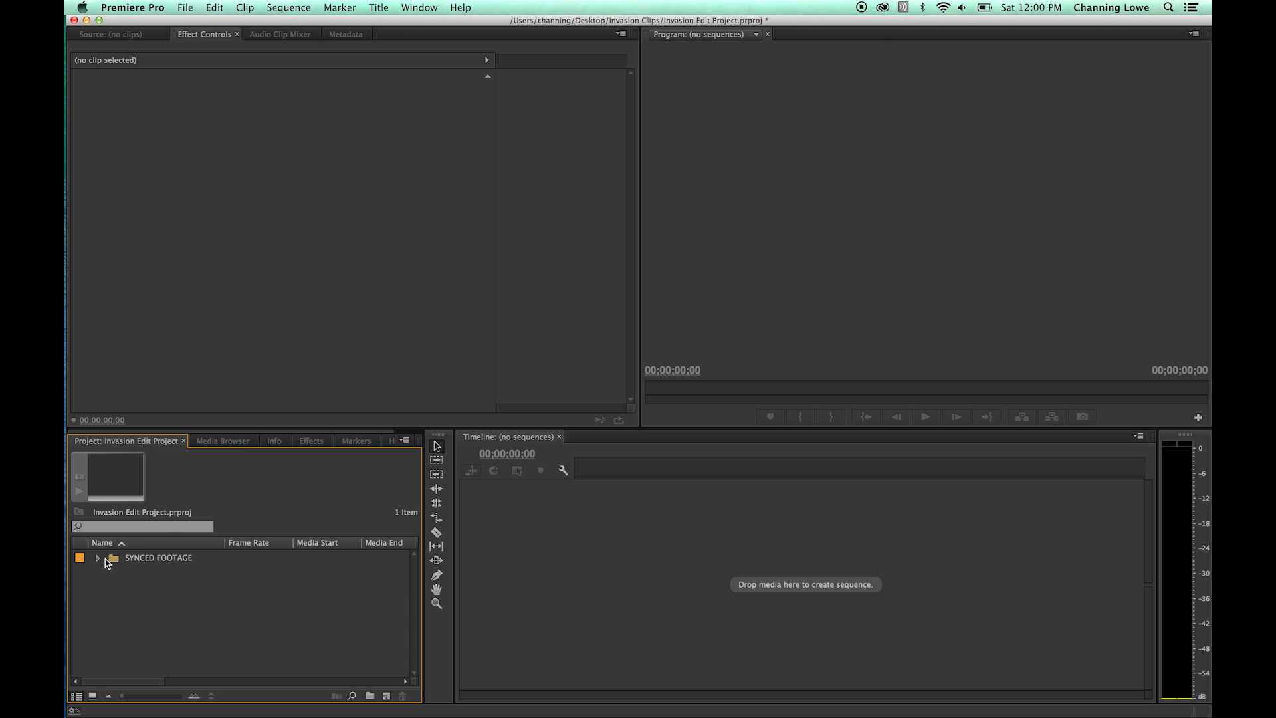
# Create a sequence from Dolly Wide 2.mov in the SYNCED FOOTAGE bin and move it to the project's top level.
pyautogui.click(129, 574)
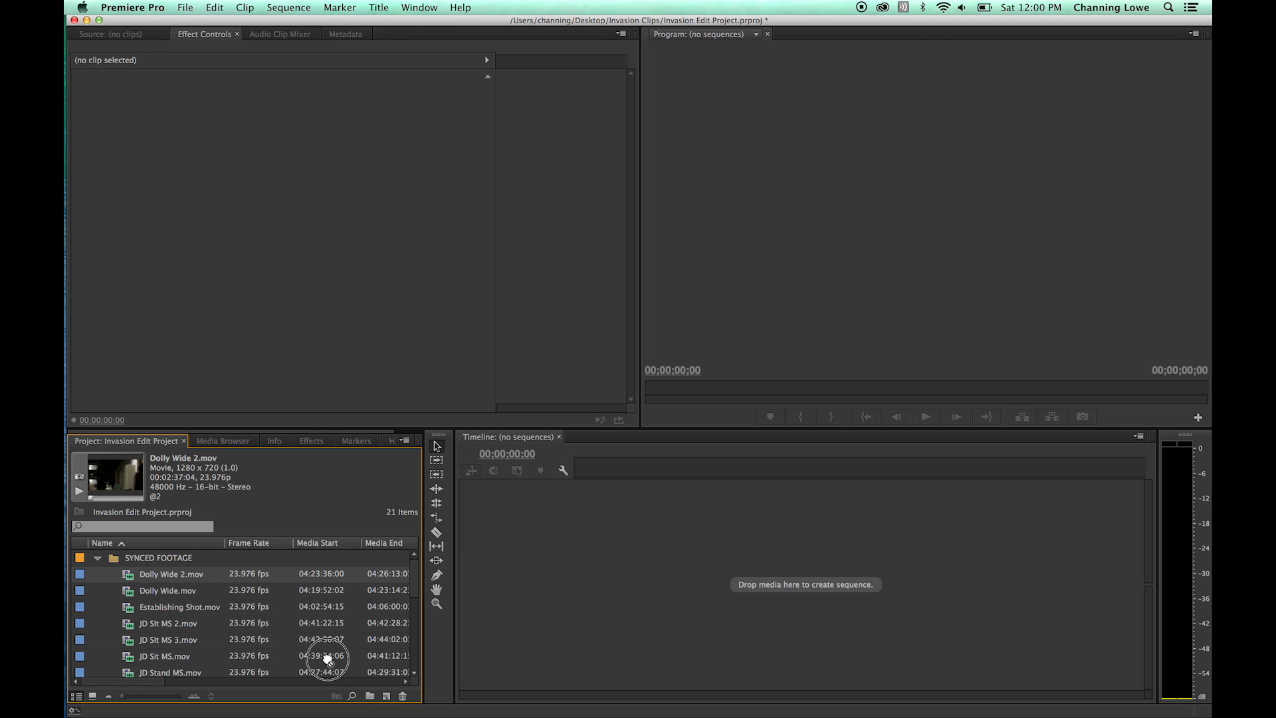
pyautogui.moveTo(130, 574); pyautogui.dragTo(388, 700)
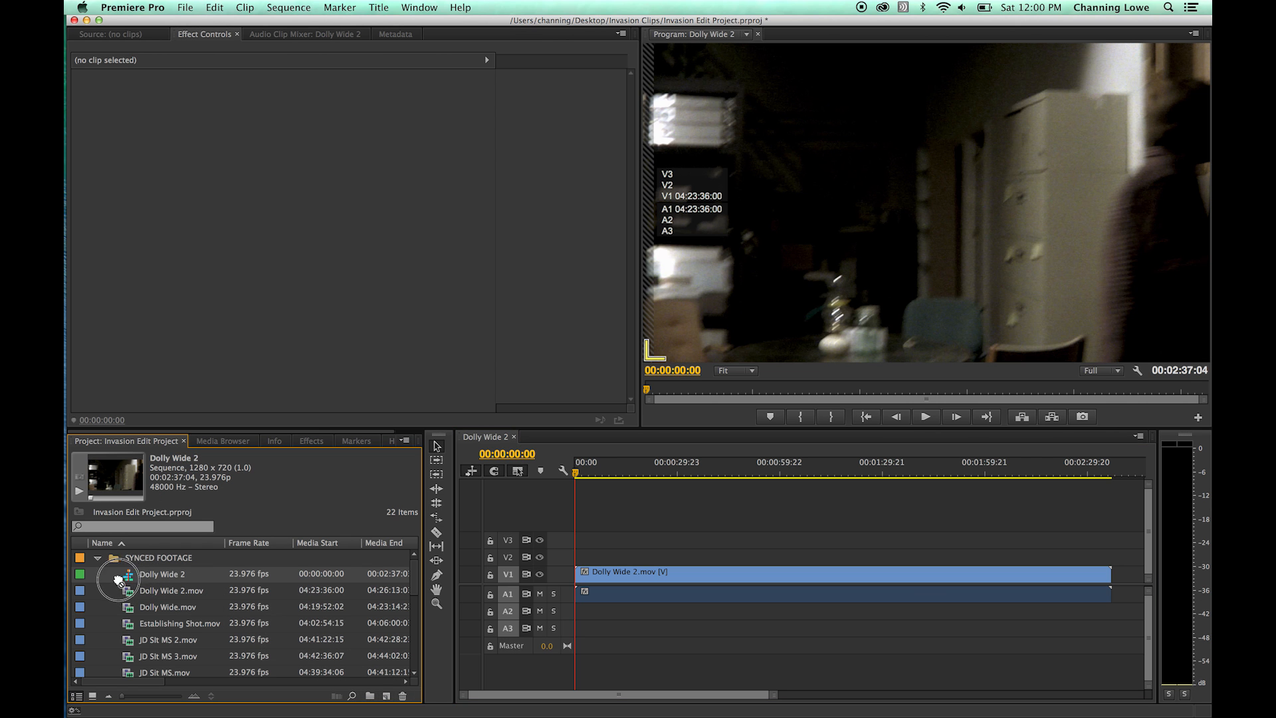
pyautogui.moveTo(96, 582); pyautogui.dragTo(99, 580)
pyautogui.click(97, 574)
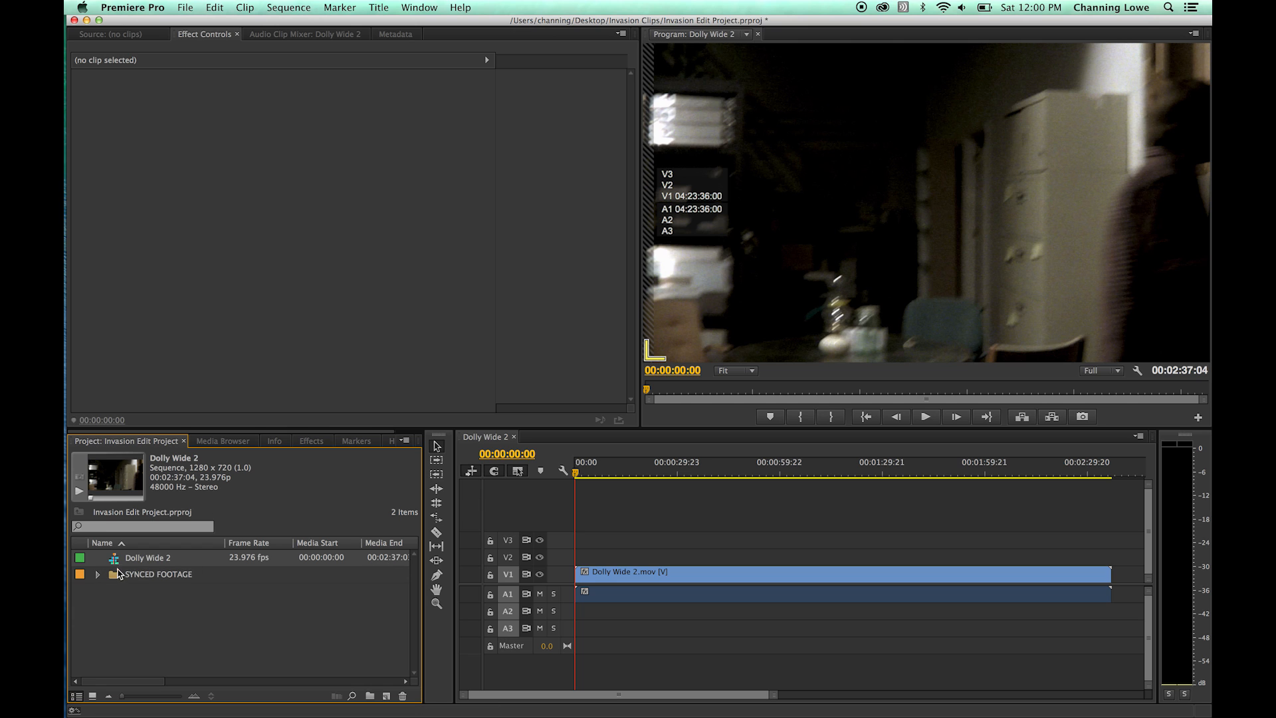
# Delete the Dolly Wide 2.mov video and audio from the timeline.
pyautogui.moveTo(621, 530); pyautogui.dragTo(692, 609)
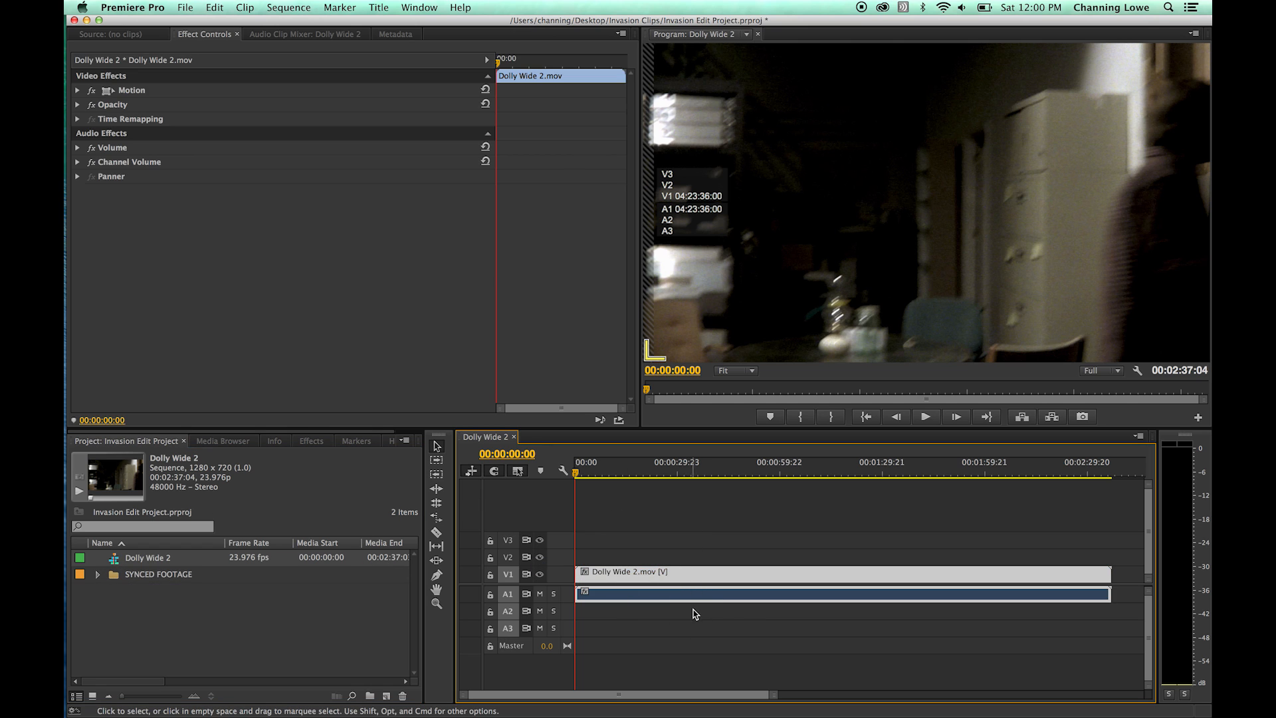
pyautogui.press('Delete')
# Rename the Dolly Wide 2 sequence in the project as "Scene 5 Edit".
pyautogui.click(132, 558)
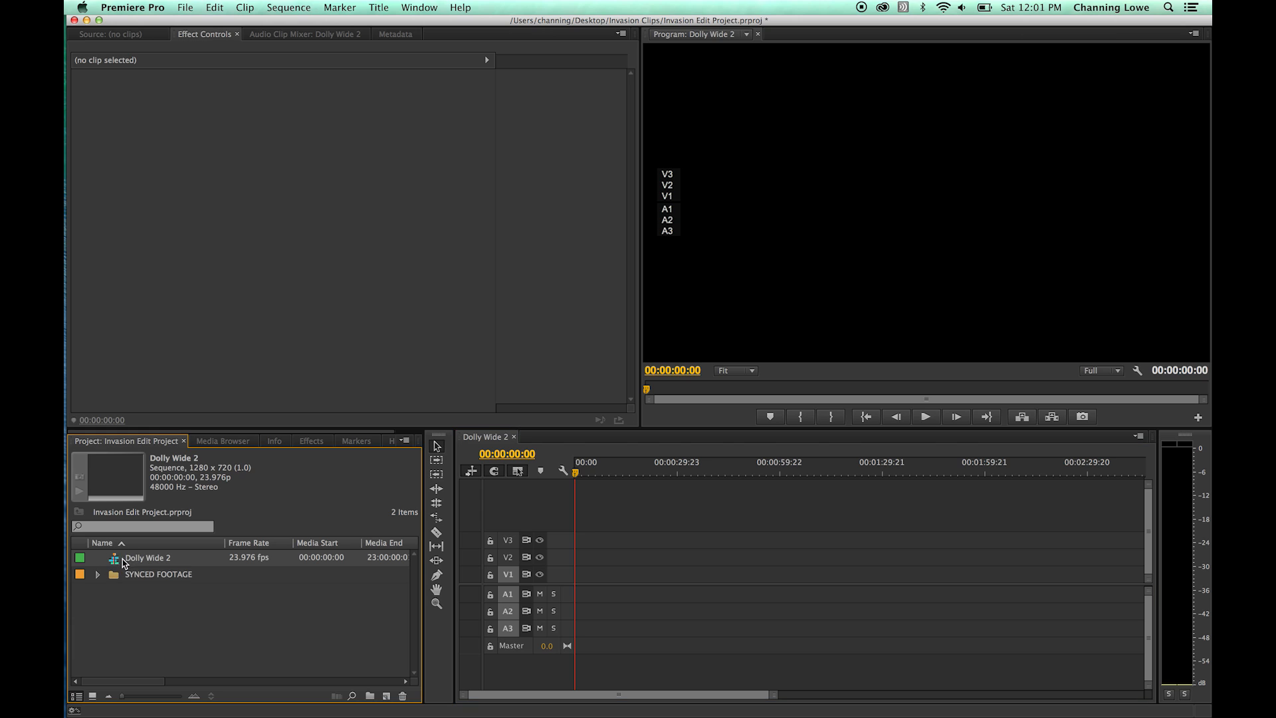
pyautogui.click(133, 558)
pyautogui.write('Final')
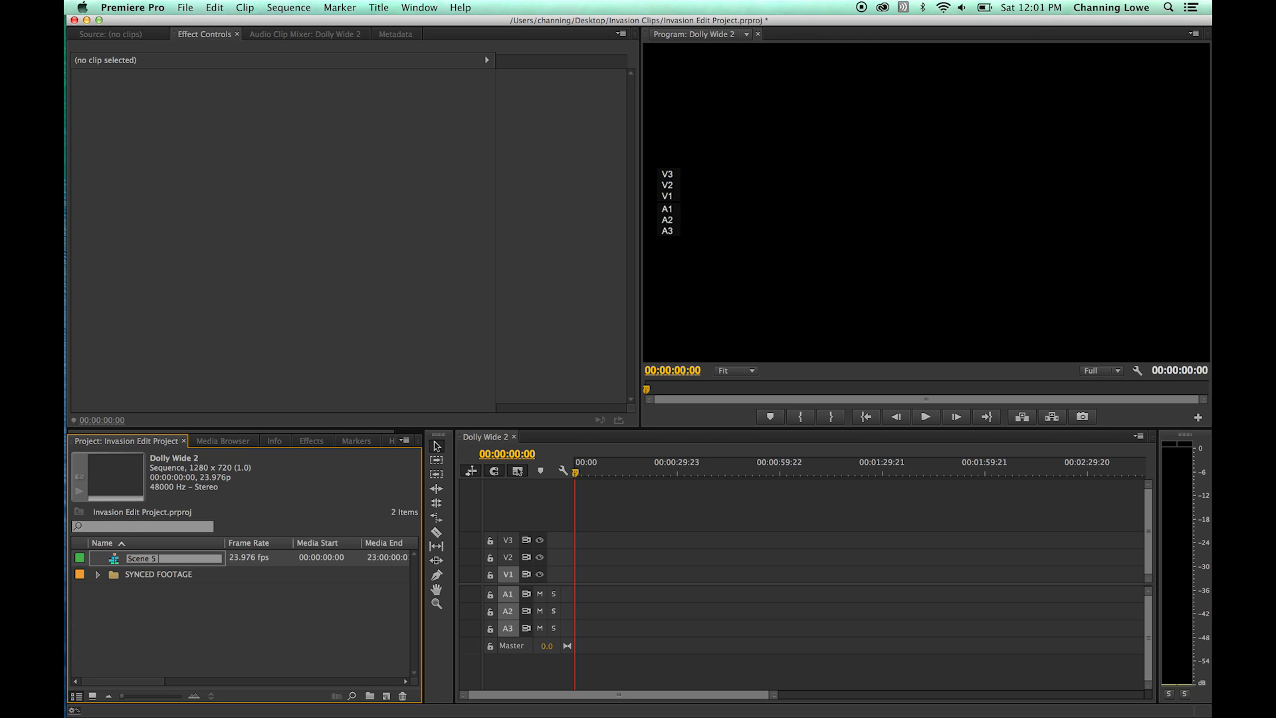
pyautogui.write('Edit')
pyautogui.press('Tab')
pyautogui.click(121, 562)
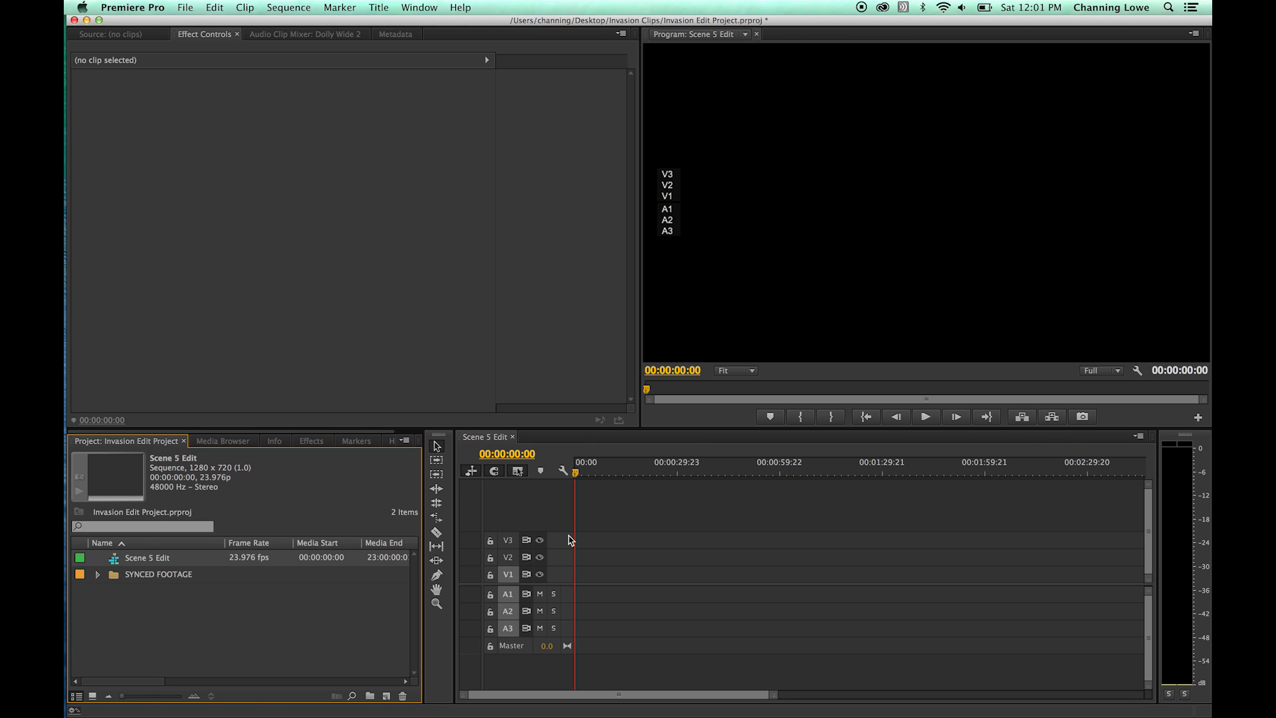
# Switch to the script PDF in Acrobat, review the warehouse scene's opening action on page 2 and return to Premiere Pro.
pyautogui.press('super+Tab')
pyautogui.press('super+Tab')
pyautogui.press('super+Tab')
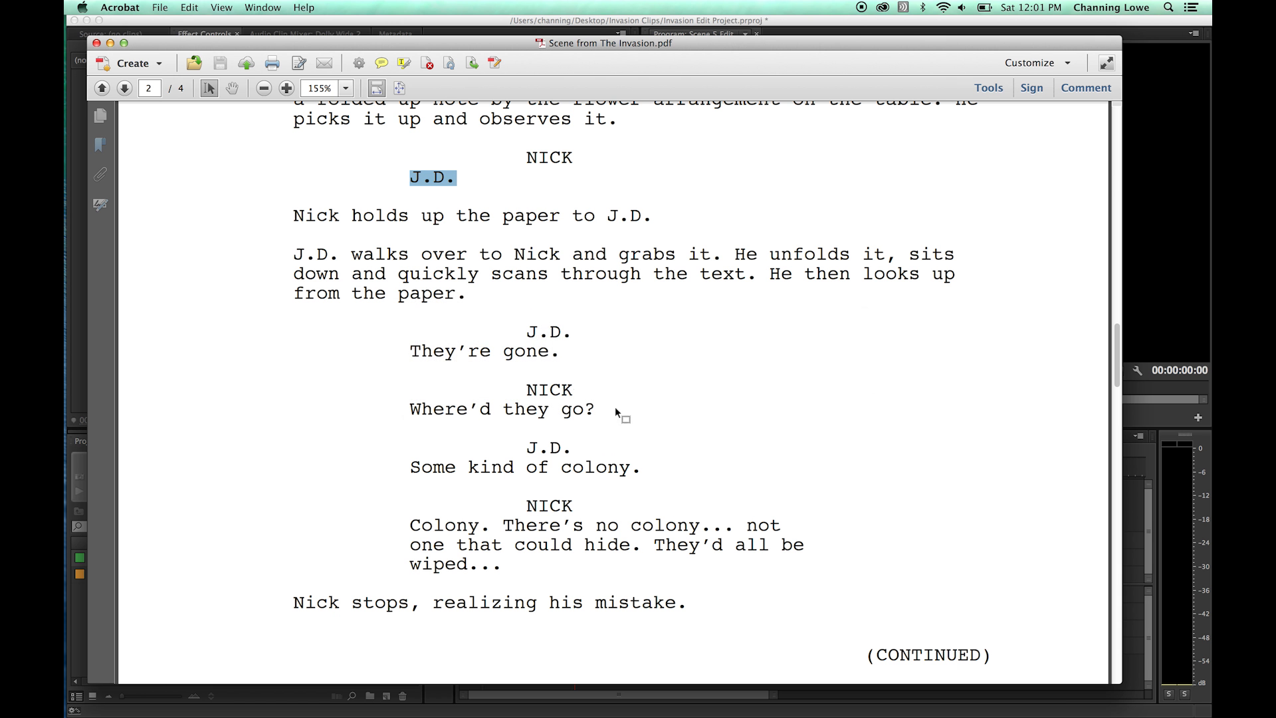
pyautogui.scroll(10, 517, 312)
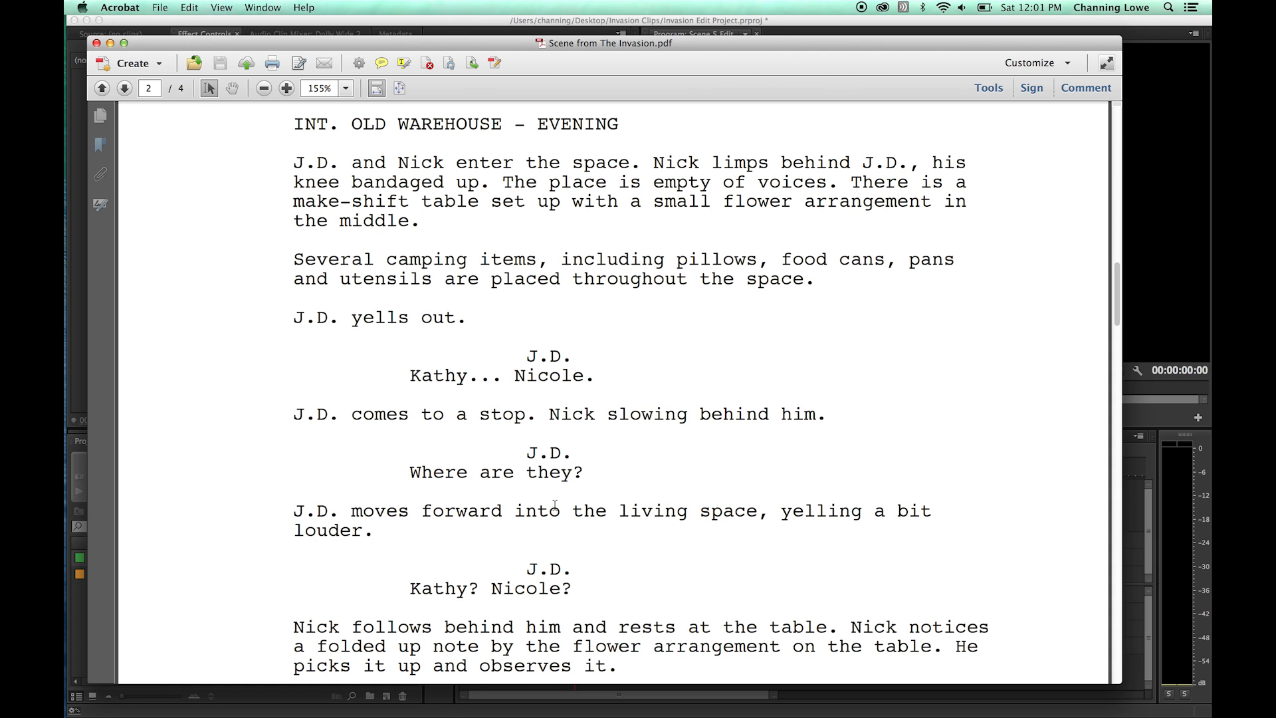
pyautogui.scroll(-4, 517, 563)
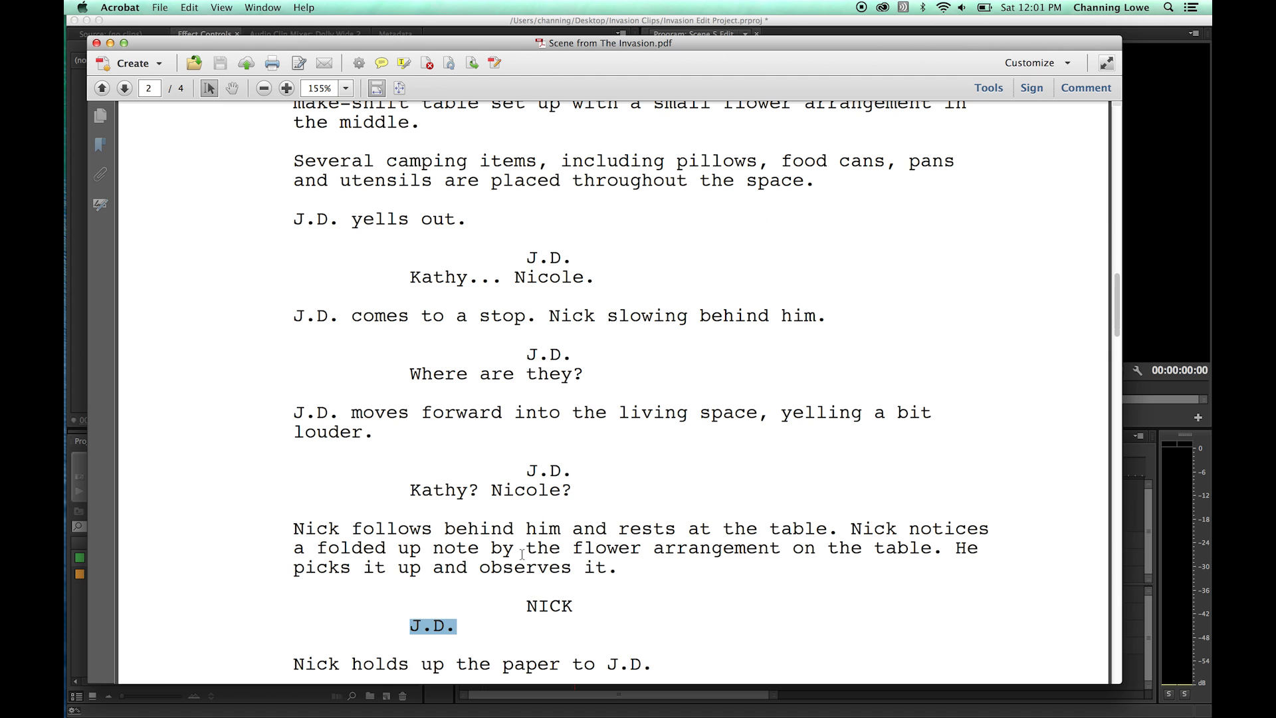
pyautogui.press('super+Tab')
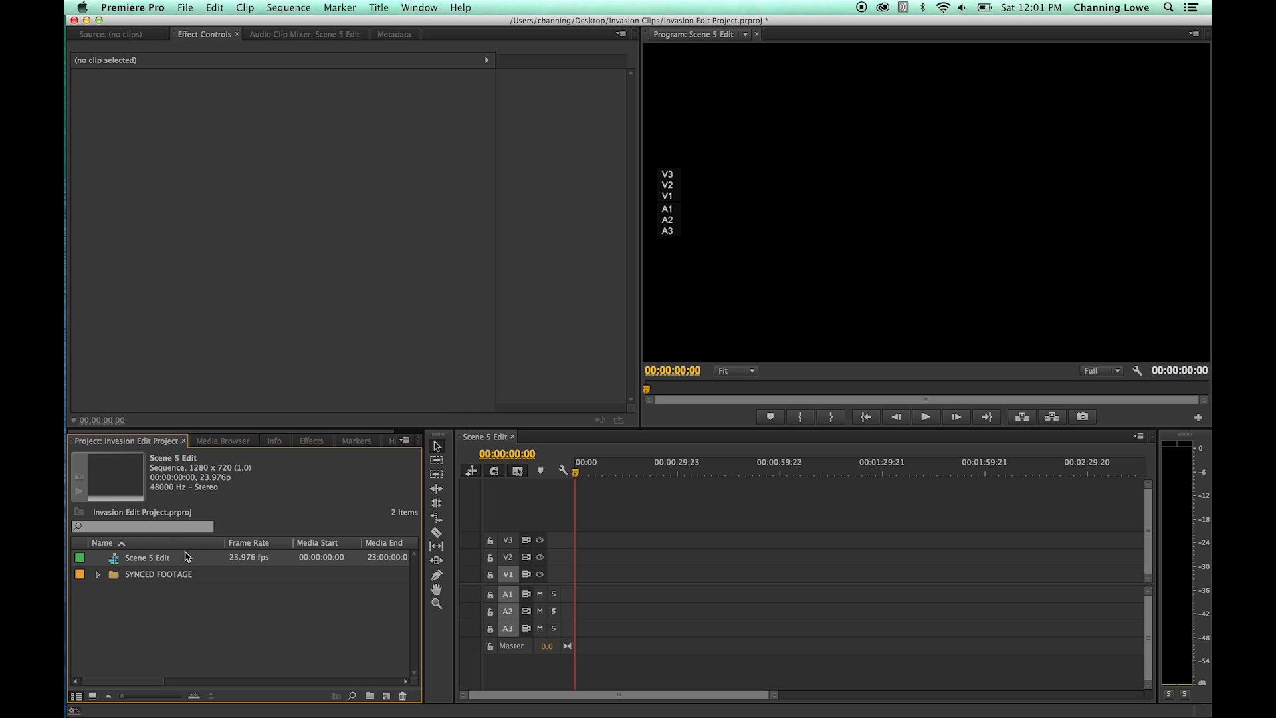
# Open the SYNCED FOOTAGE bin in its own view, show the clips as icons, maximize it and enlarge the thumbnails.
pyautogui.click(98, 574)
pyautogui.doubleClick(111, 576)
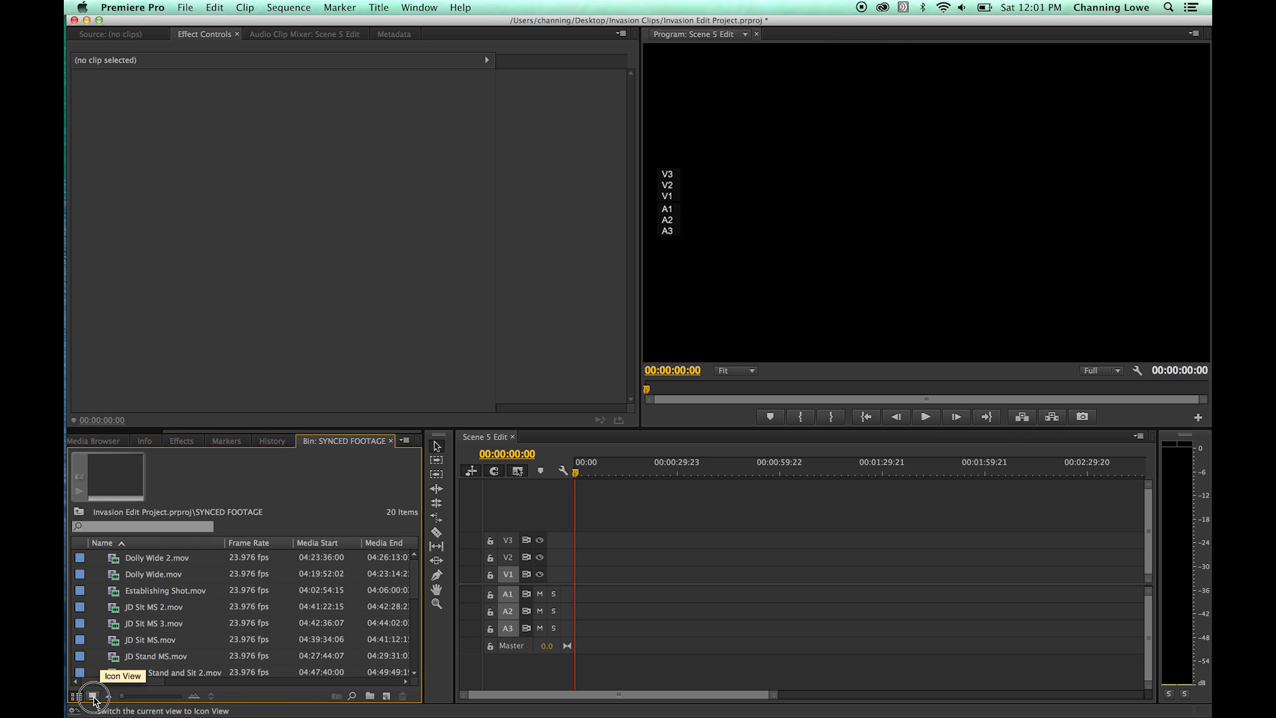
pyautogui.click(94, 697)
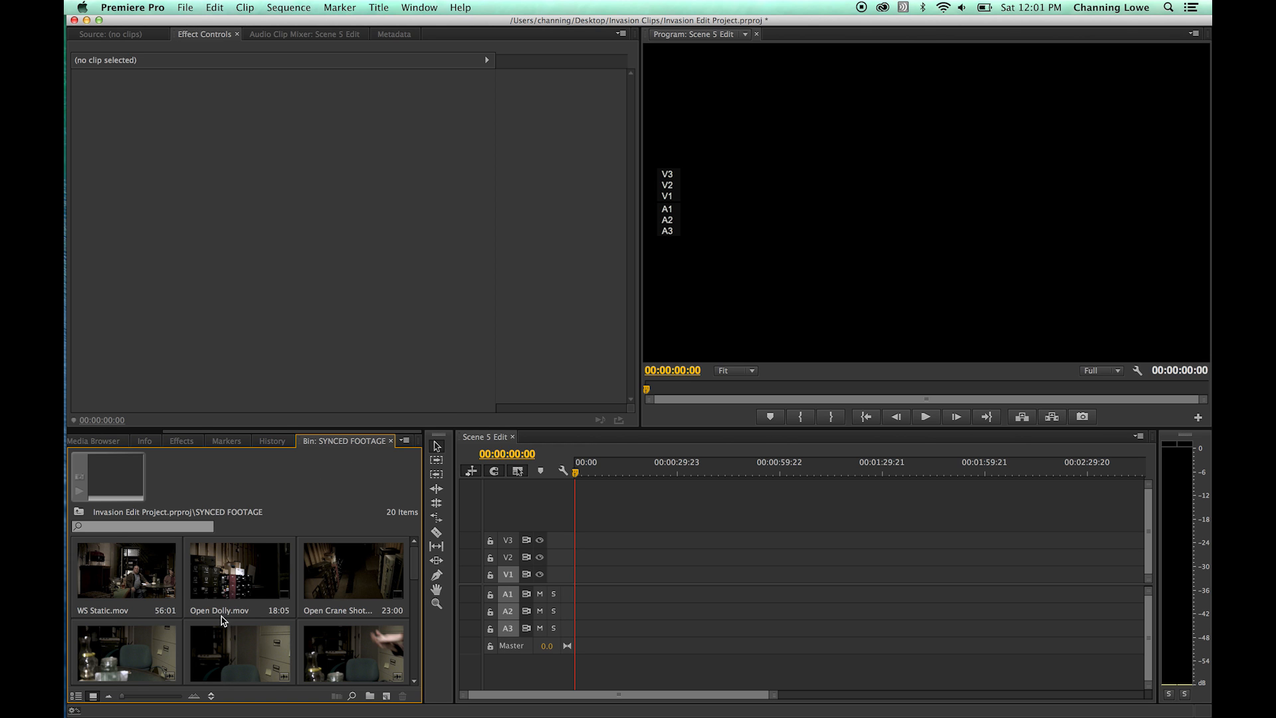
pyautogui.press('`')
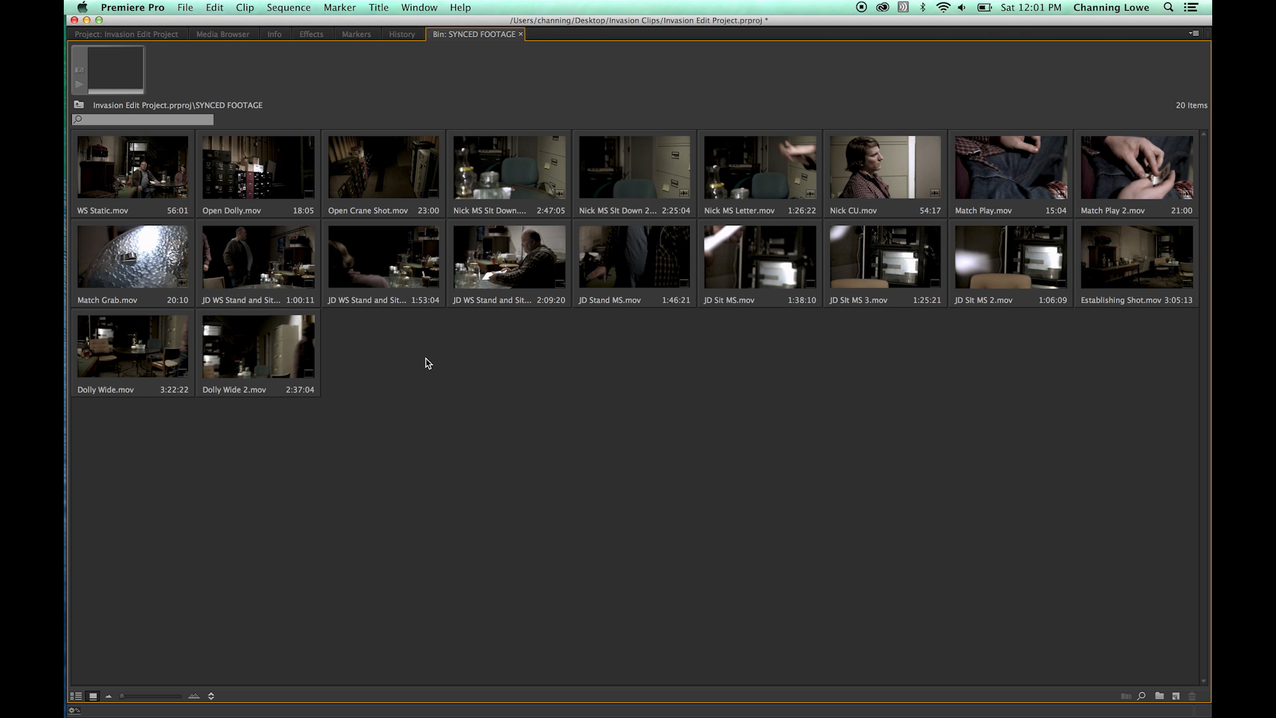
pyautogui.moveTo(129, 697); pyautogui.dragTo(137, 697)
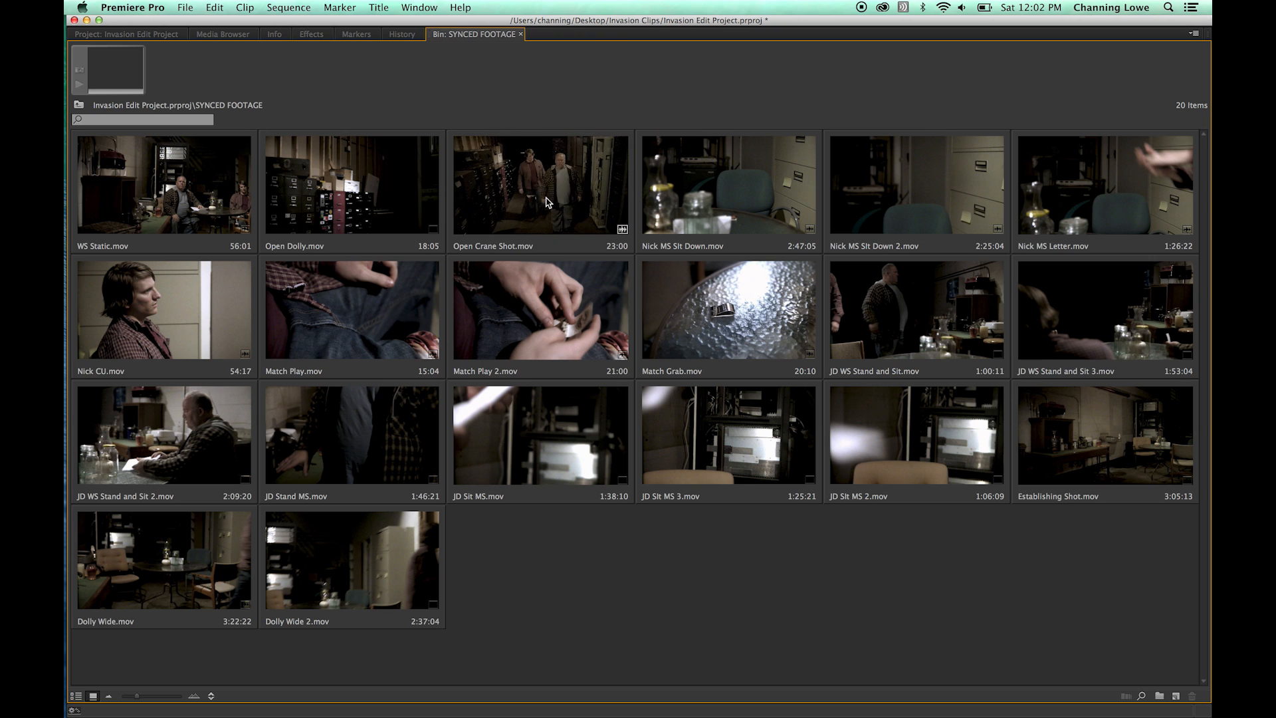
# Load Open Dolly.mov for source preview and play through J.D. and Nick's entrance.
pyautogui.doubleClick(357, 199)
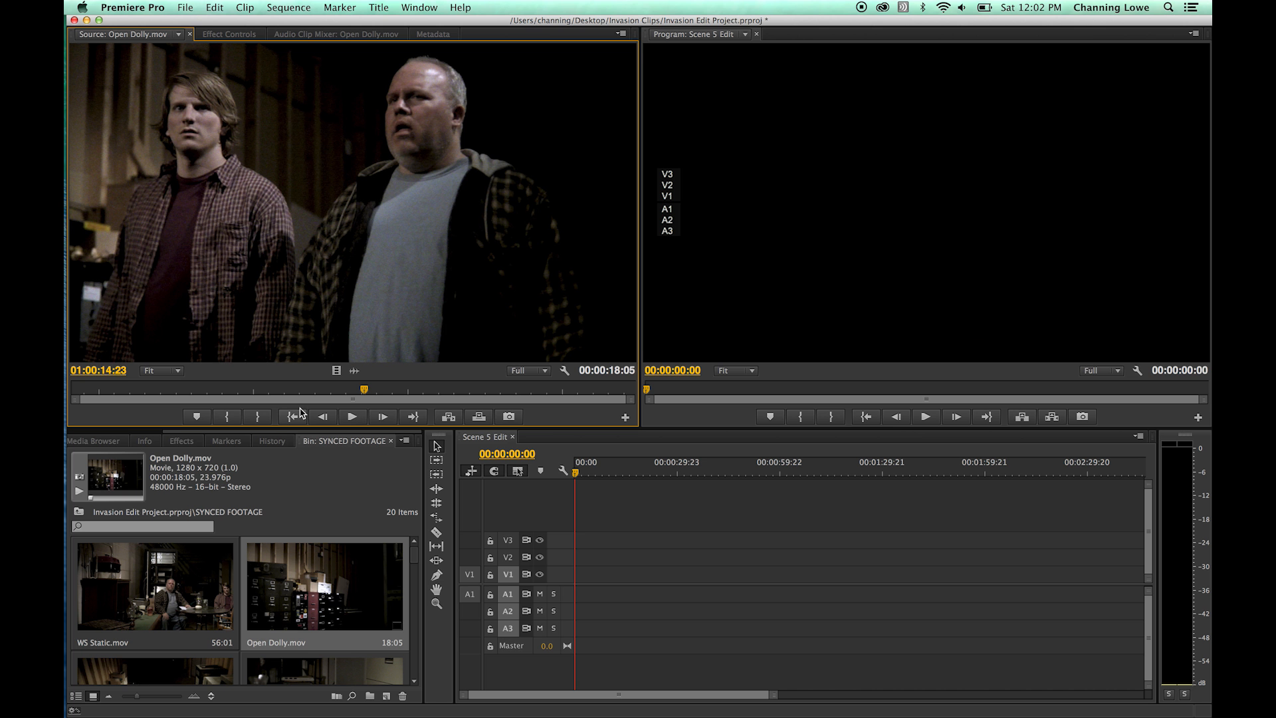
pyautogui.click(339, 391)
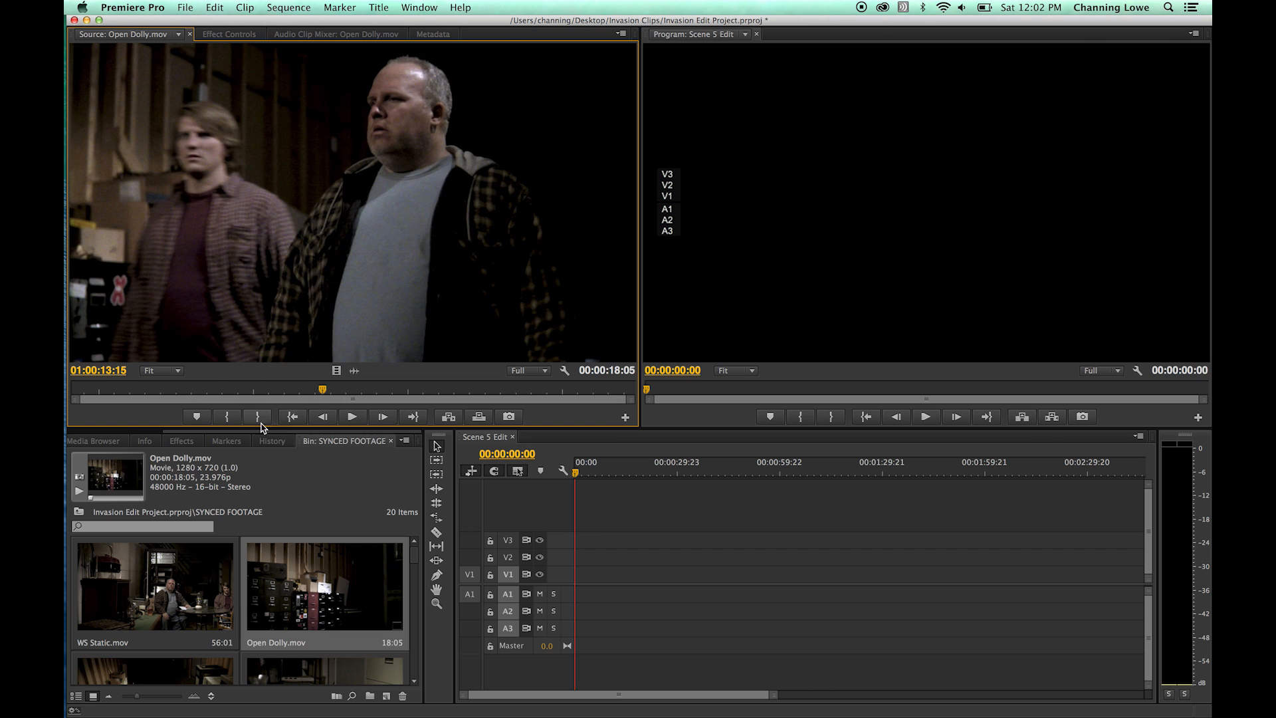
pyautogui.moveTo(324, 397); pyautogui.dragTo(206, 401)
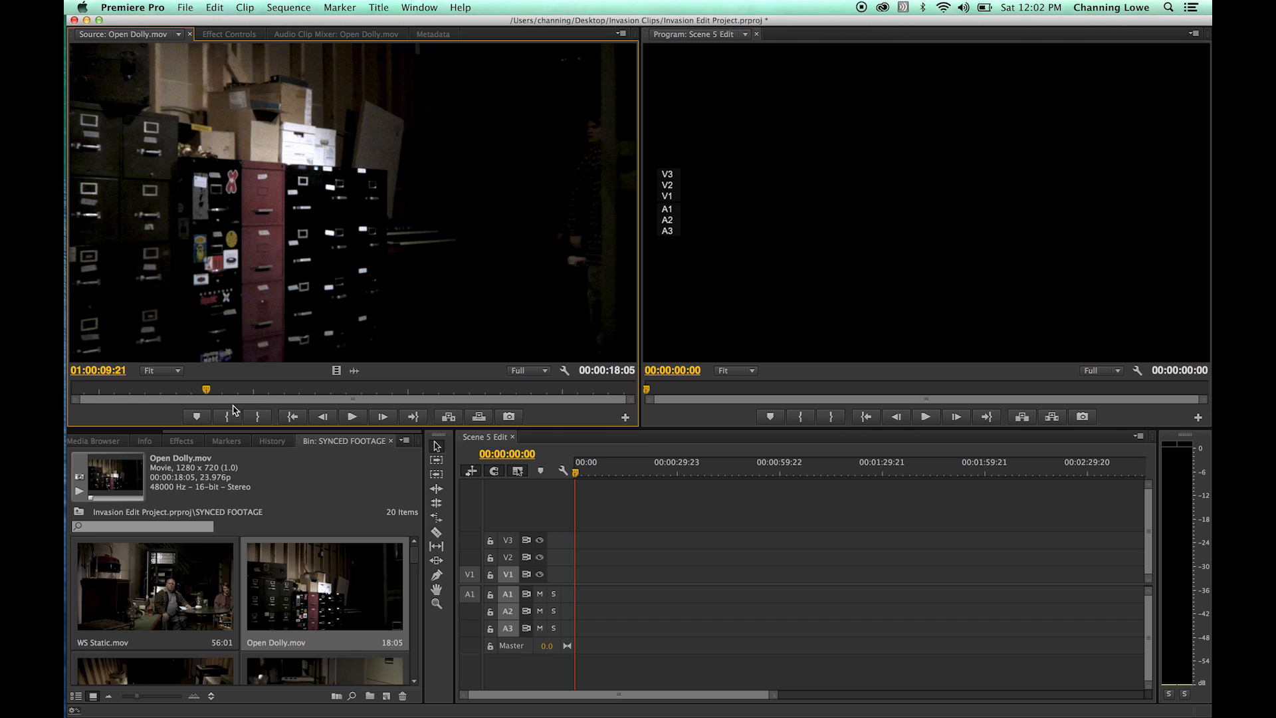
pyautogui.click(143, 396)
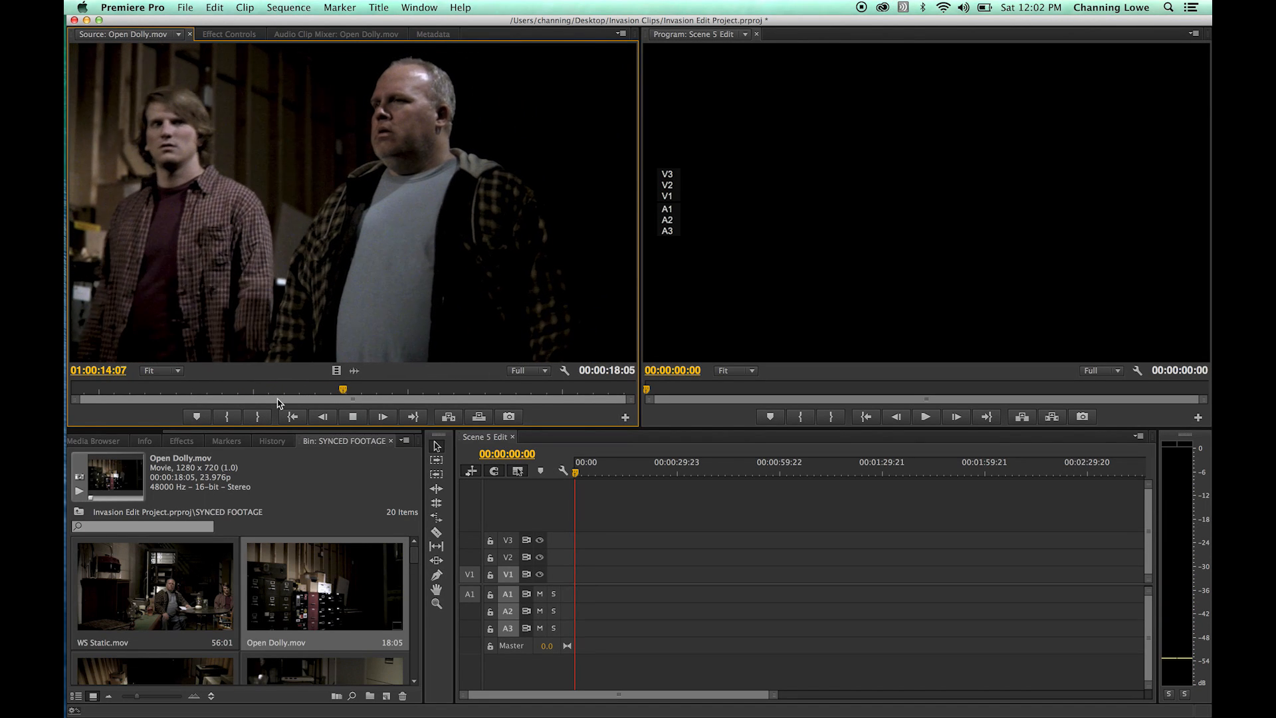
pyautogui.press('space')
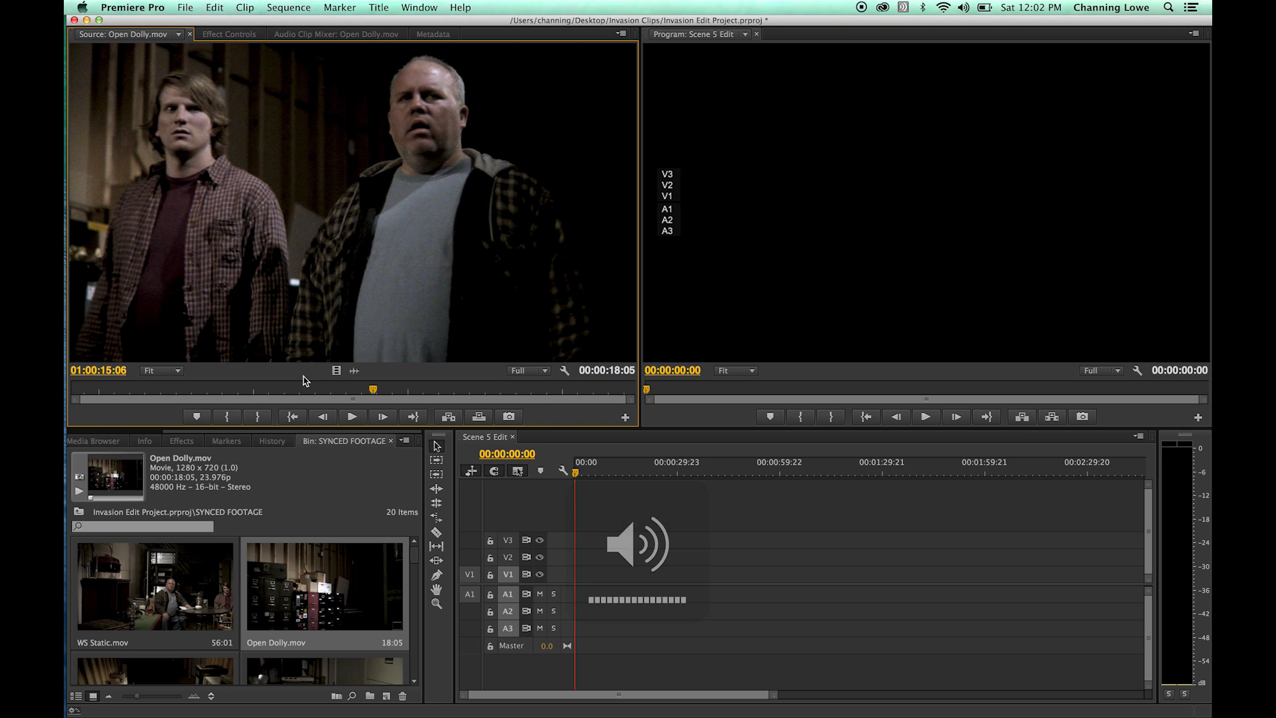
# Mark Open Dolly.mov from 01:00:08:00 to 01:00:21:14 and add that range at the start of the Scene 5 Edit sequence.
pyautogui.moveTo(283, 397); pyautogui.dragTo(151, 398)
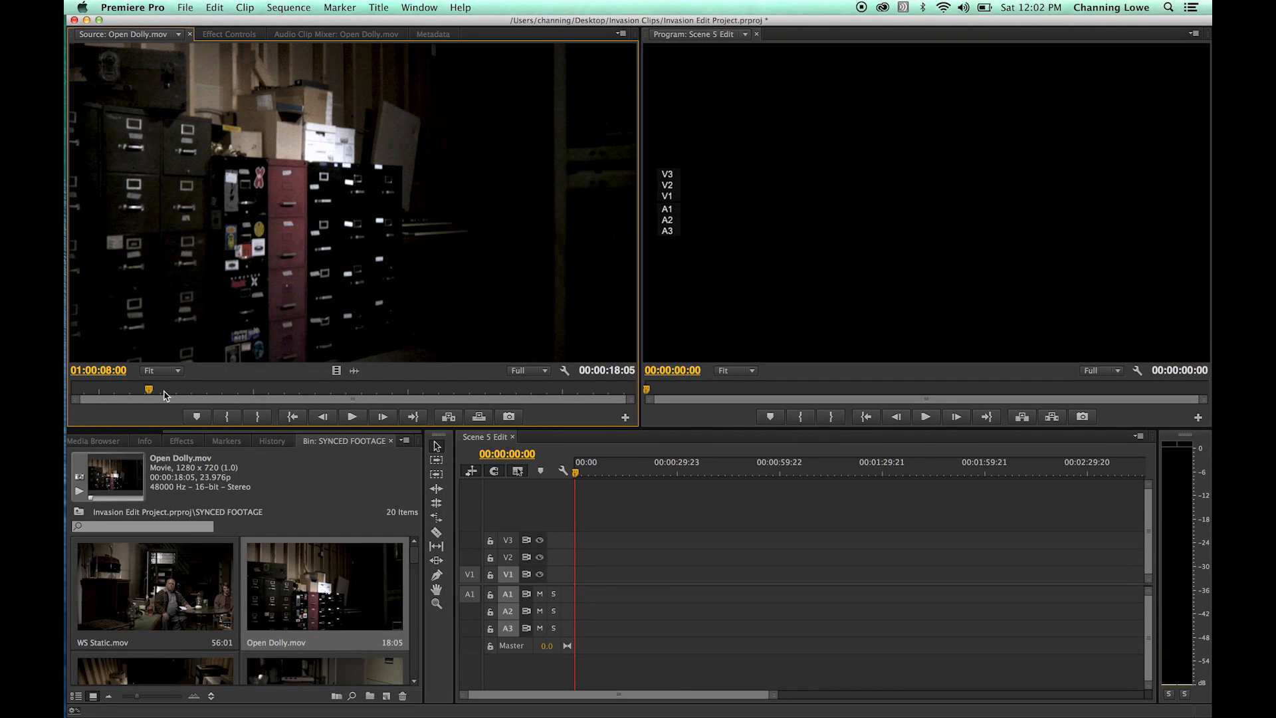
pyautogui.press('i')
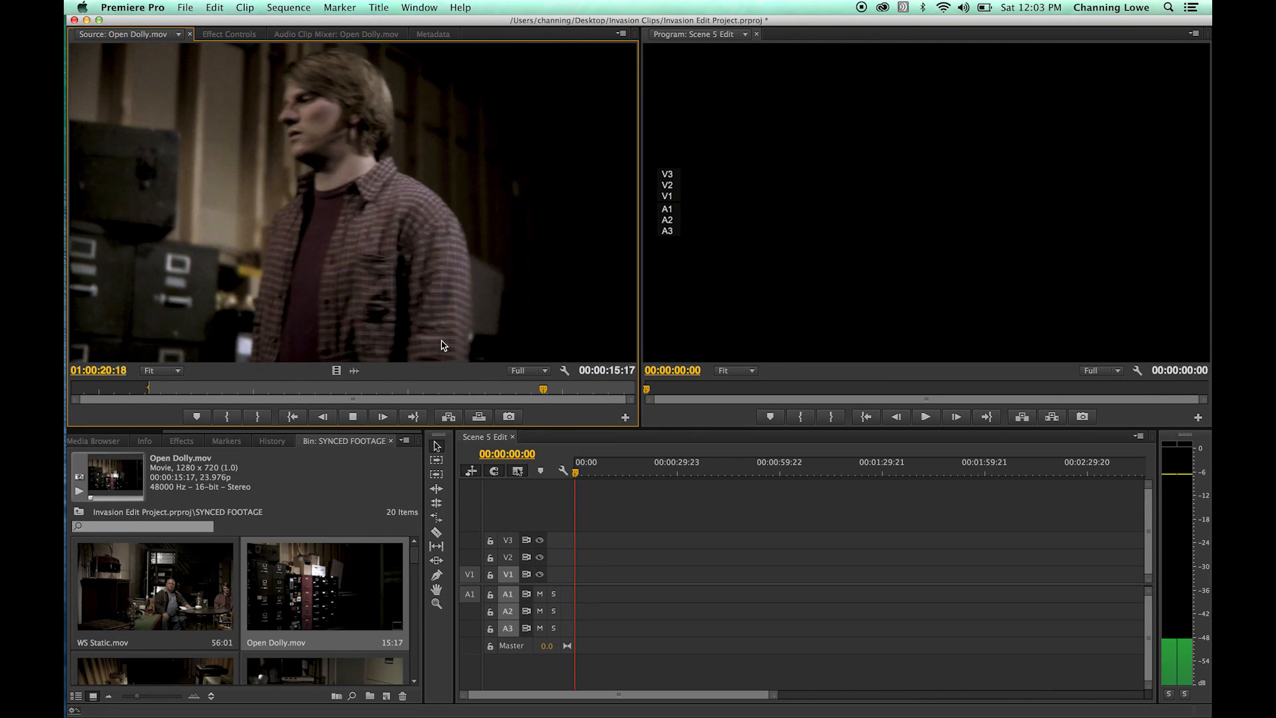
pyautogui.press('space')
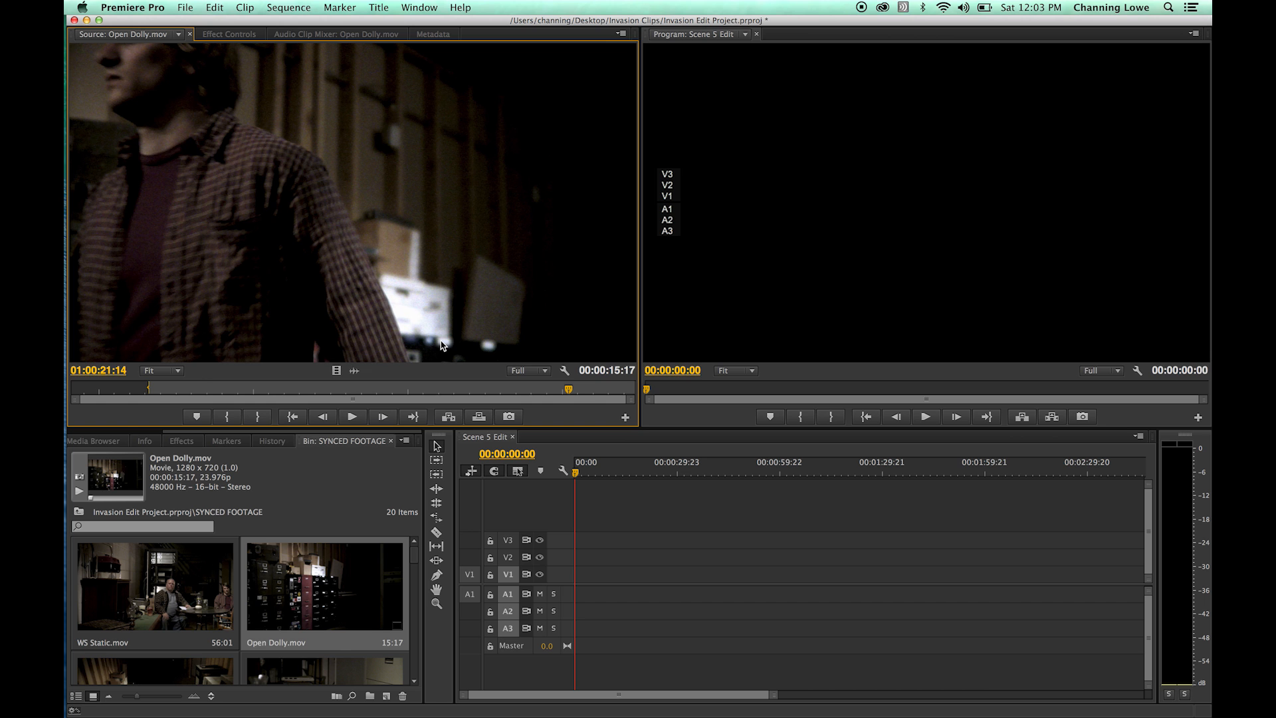
pyautogui.press('.')
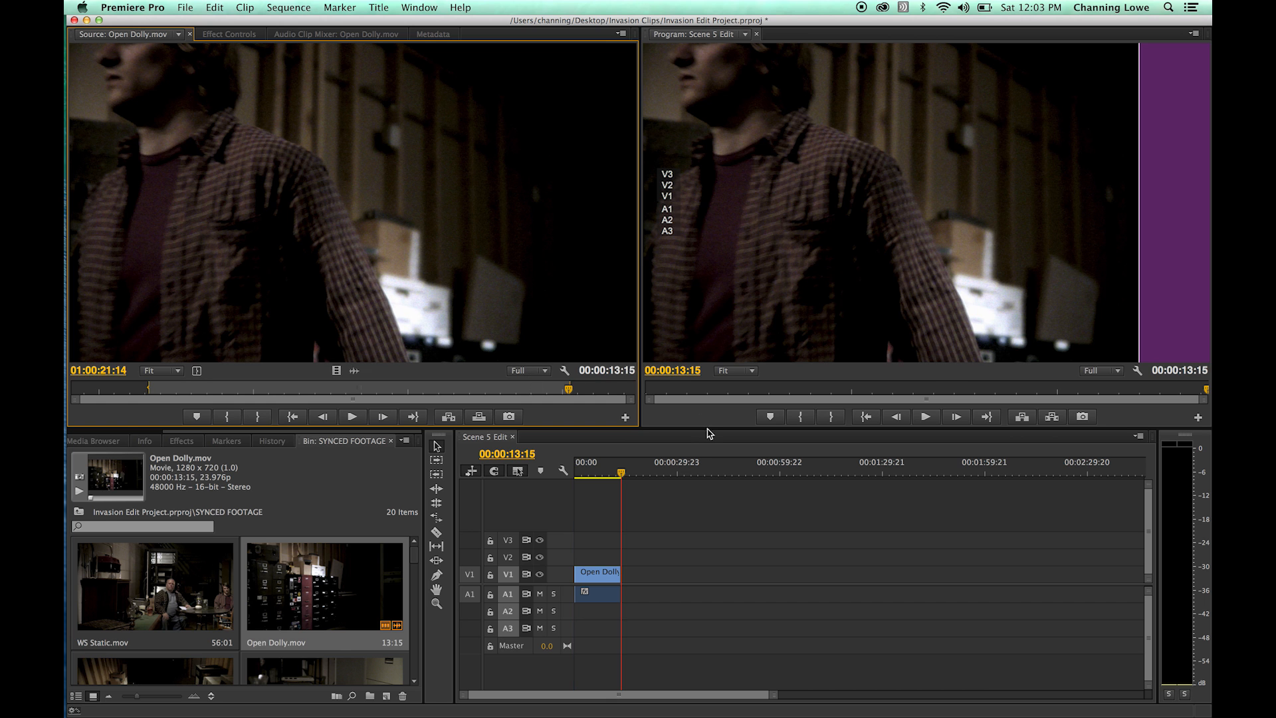
# Return the playhead to the sequence start and expand the track heights to show thumbnails and waveforms.
pyautogui.moveTo(599, 474); pyautogui.dragTo(535, 482)
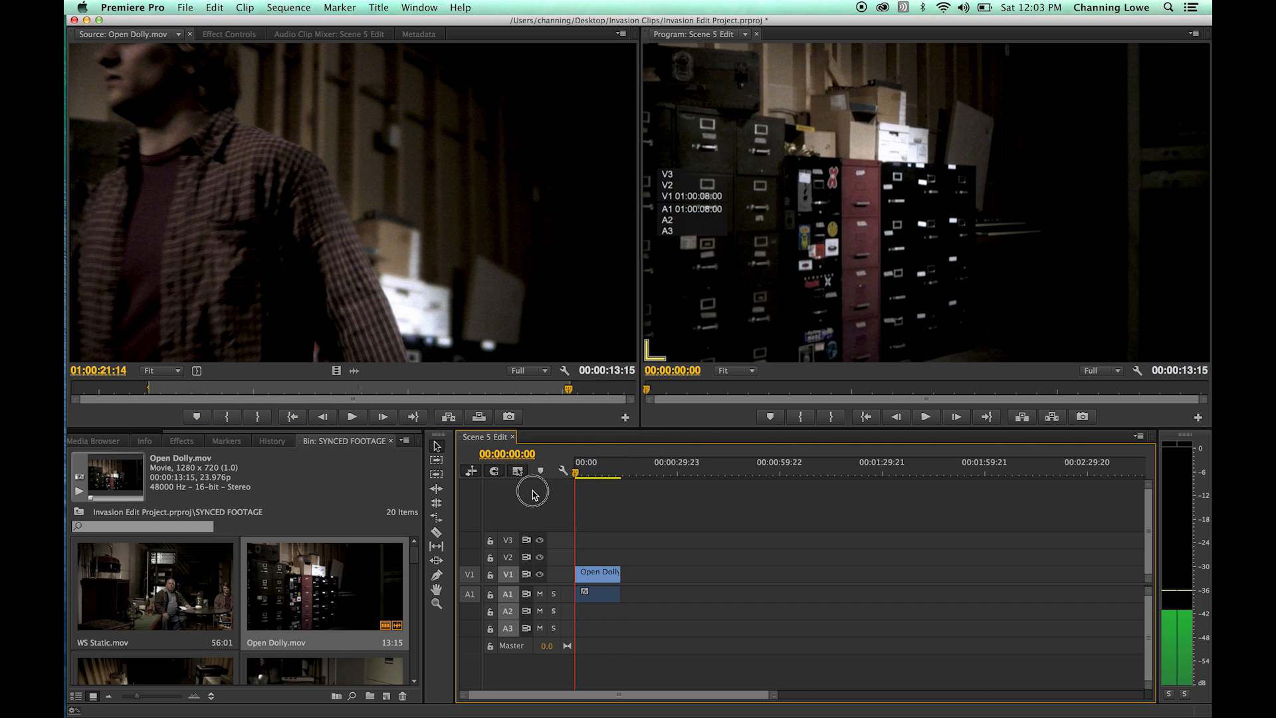
pyautogui.hotkey('shift', '=')
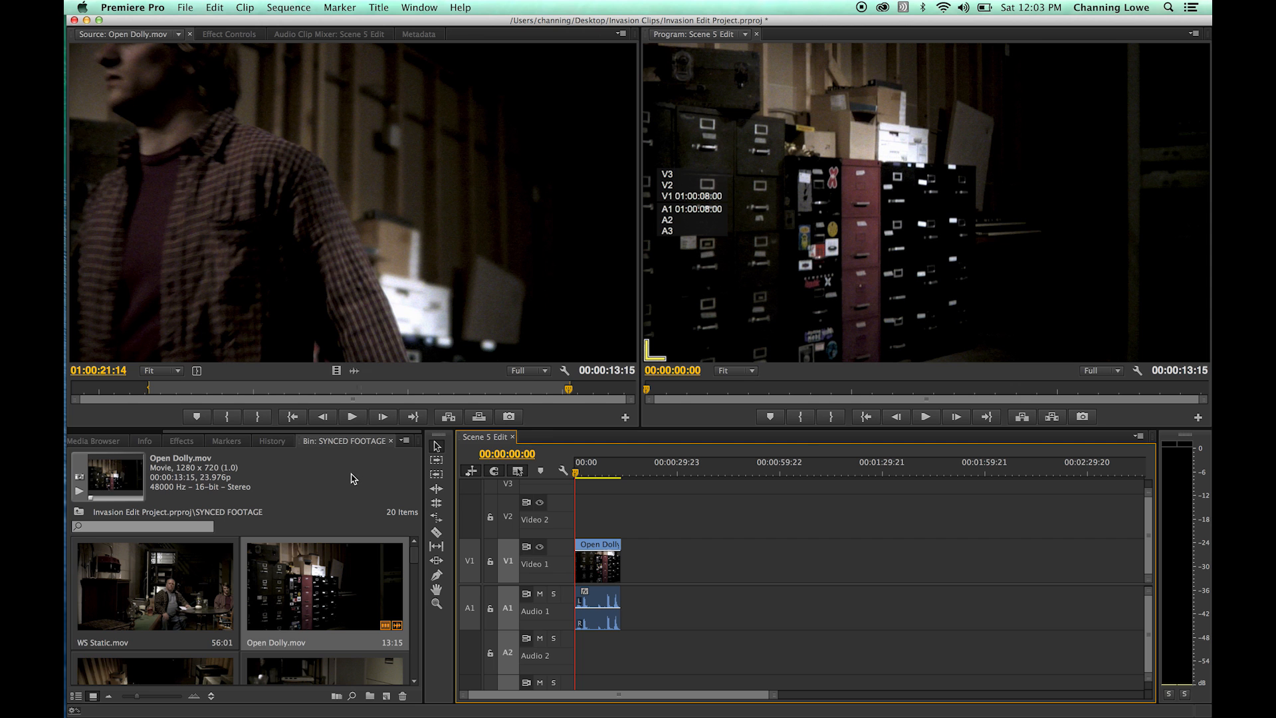
# Check the script PDF for the action where Nick rests at the table and finds the note, and return to Premiere Pro.
pyautogui.press('super+Tab')
pyautogui.press('Tab')
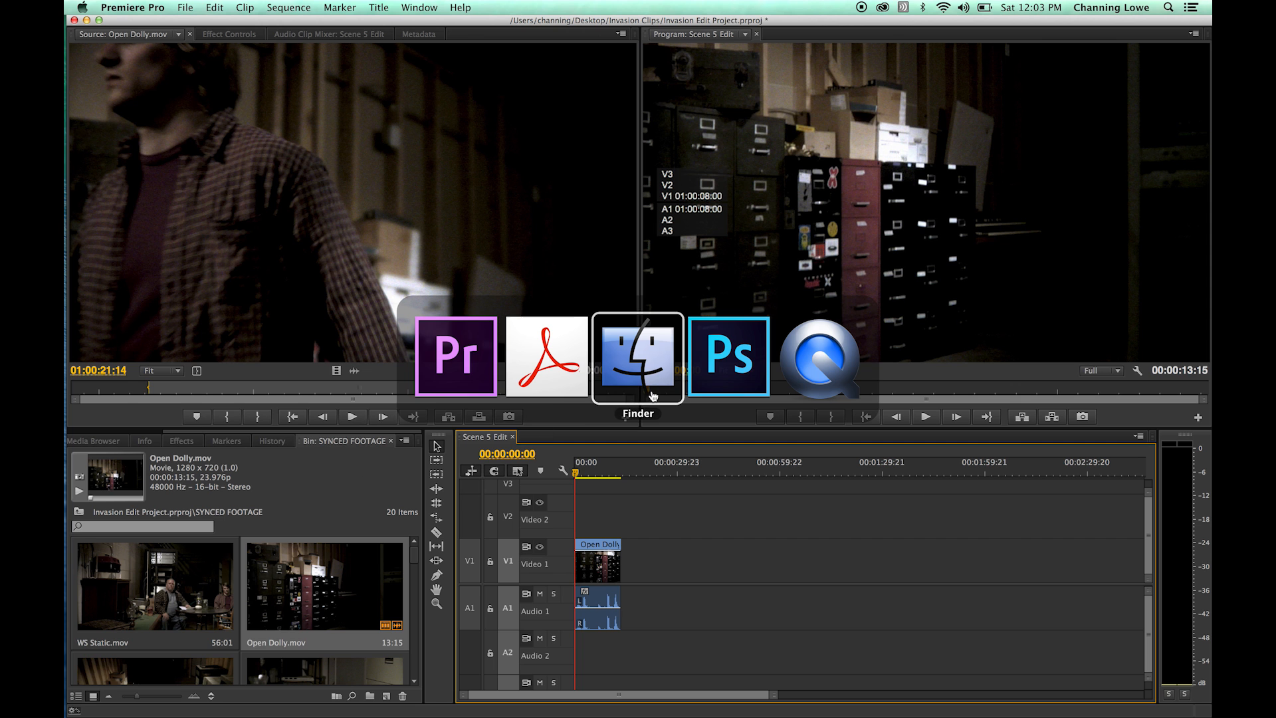
pyautogui.click(567, 378)
pyautogui.scroll(-5, 603, 390)
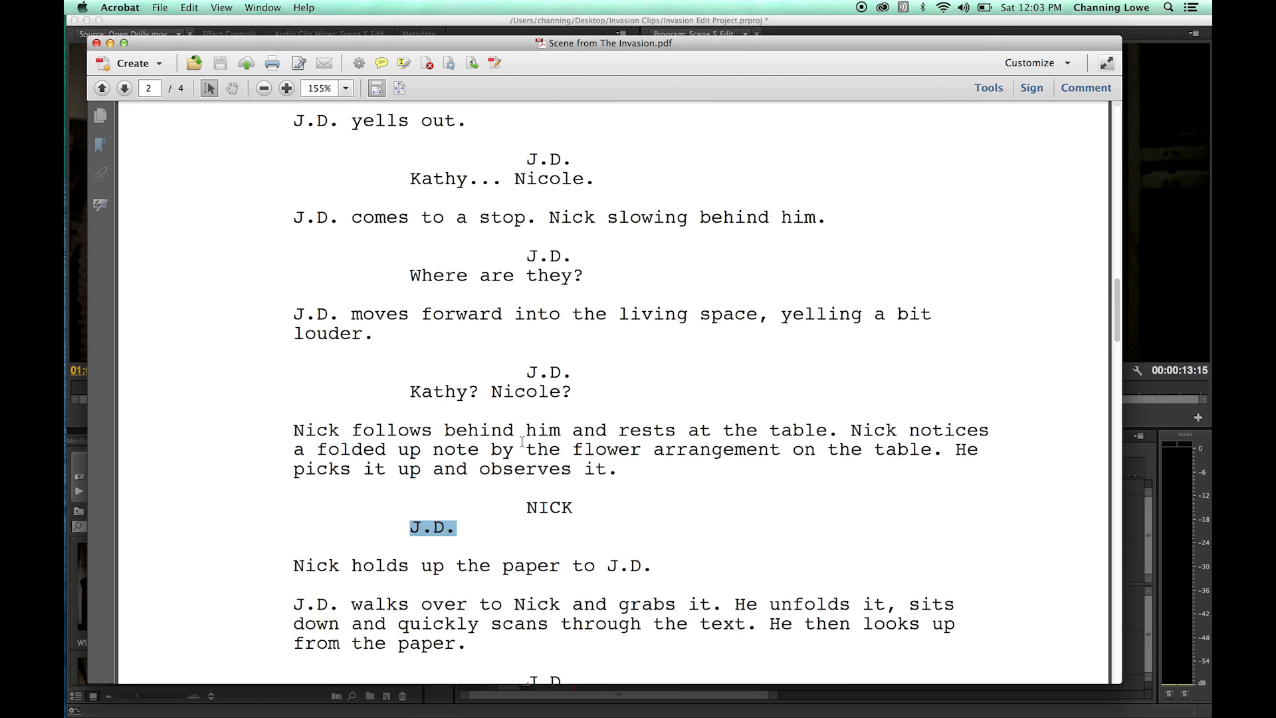
pyautogui.press('super+Tab')
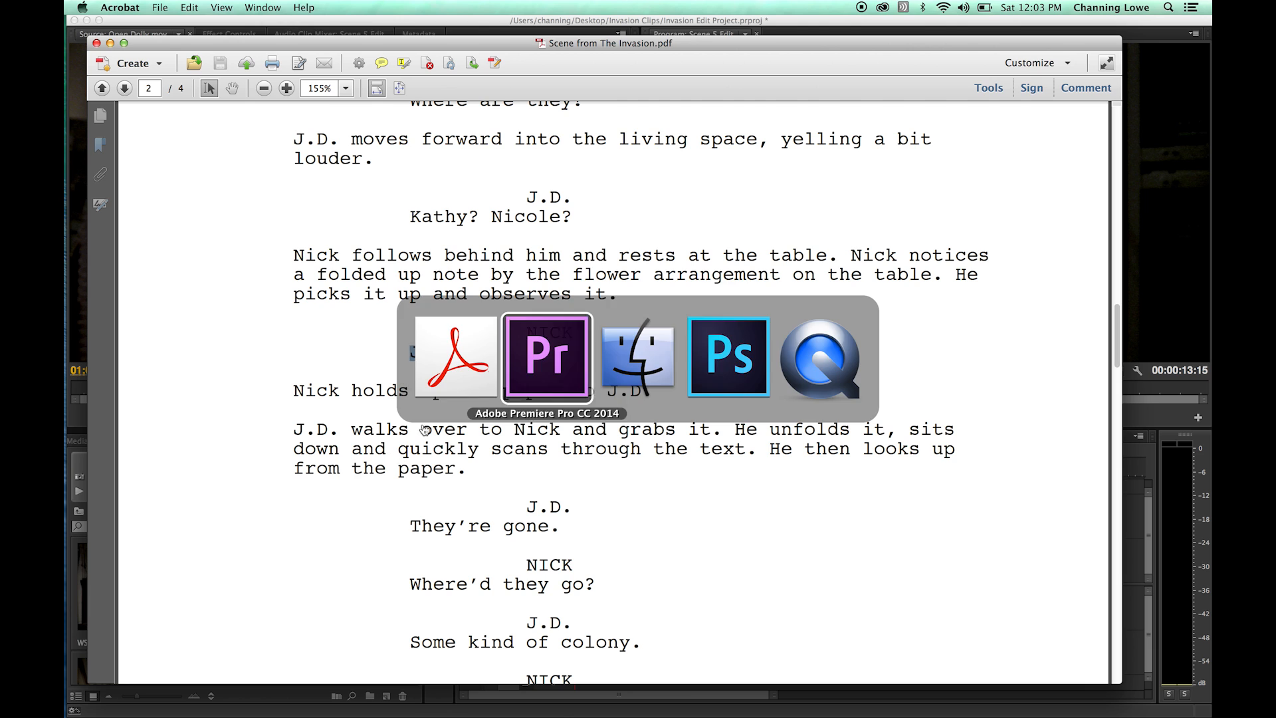
pyautogui.click(567, 382)
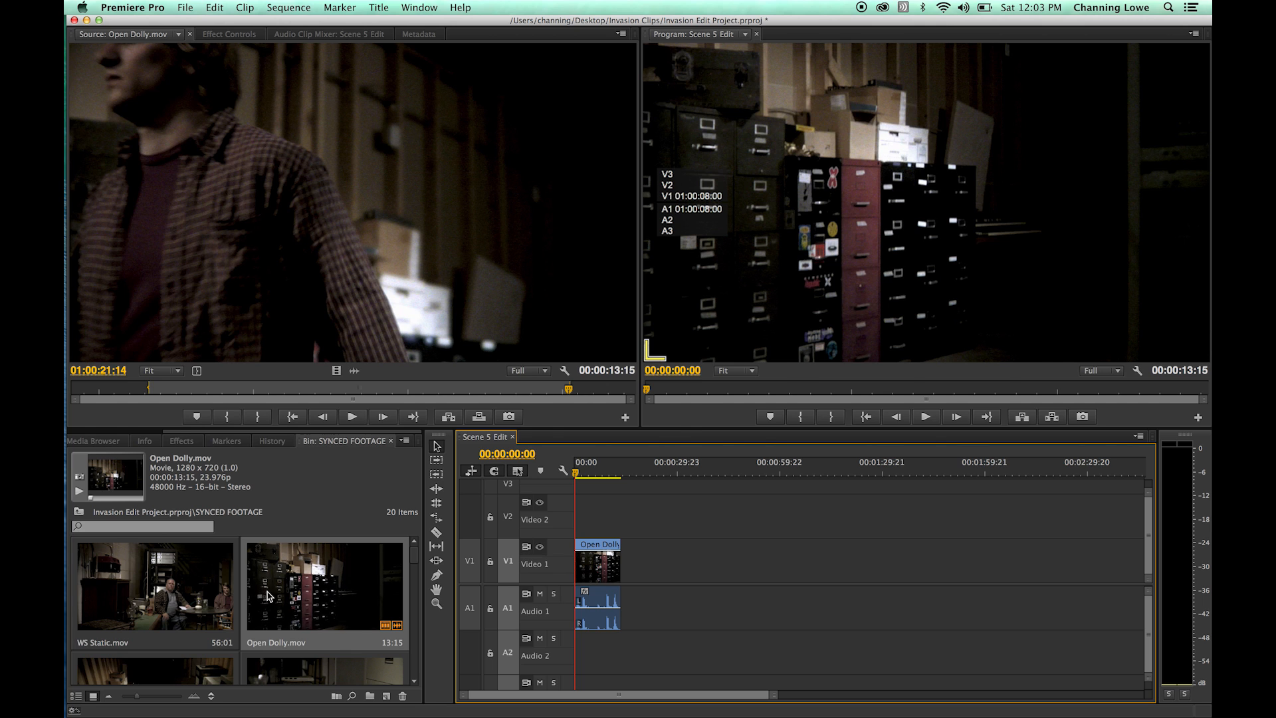
# Preview Nick MS Sit Down 2.mov from the SYNCED FOOTAGE bin, and load Nick MS Letter.mov with an in point before the note handover.
pyautogui.press('`')
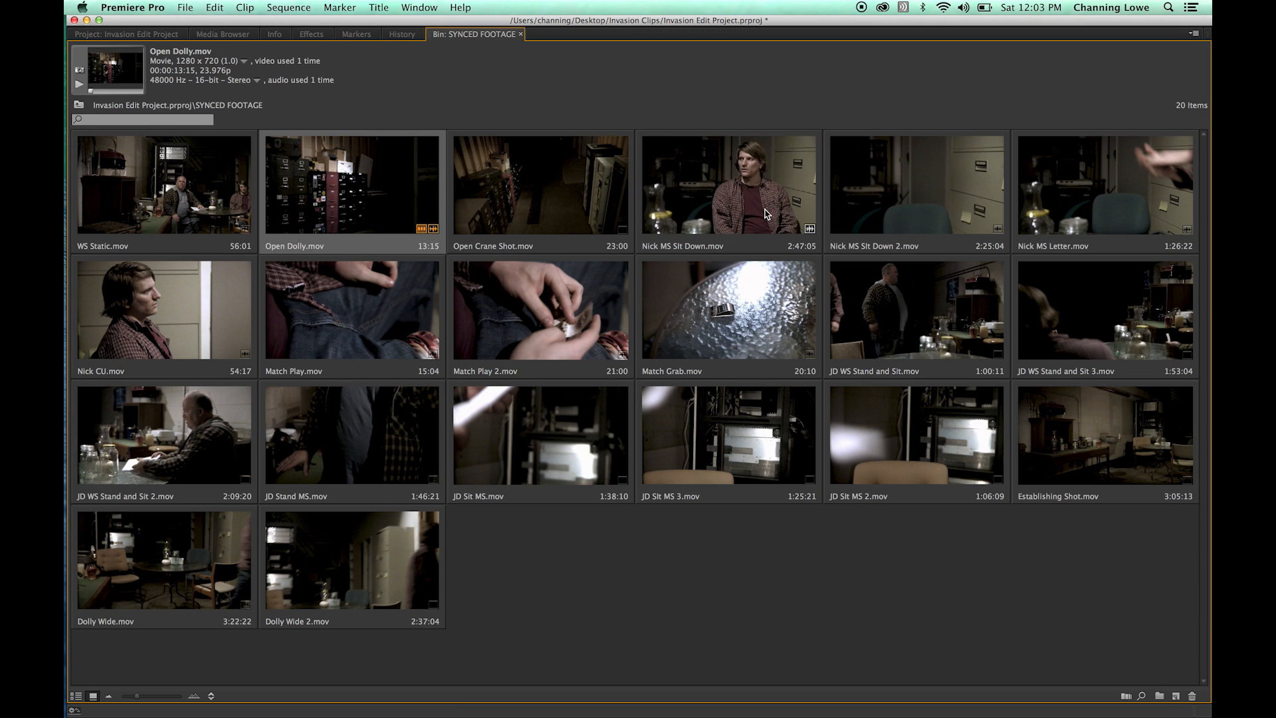
pyautogui.doubleClick(873, 218)
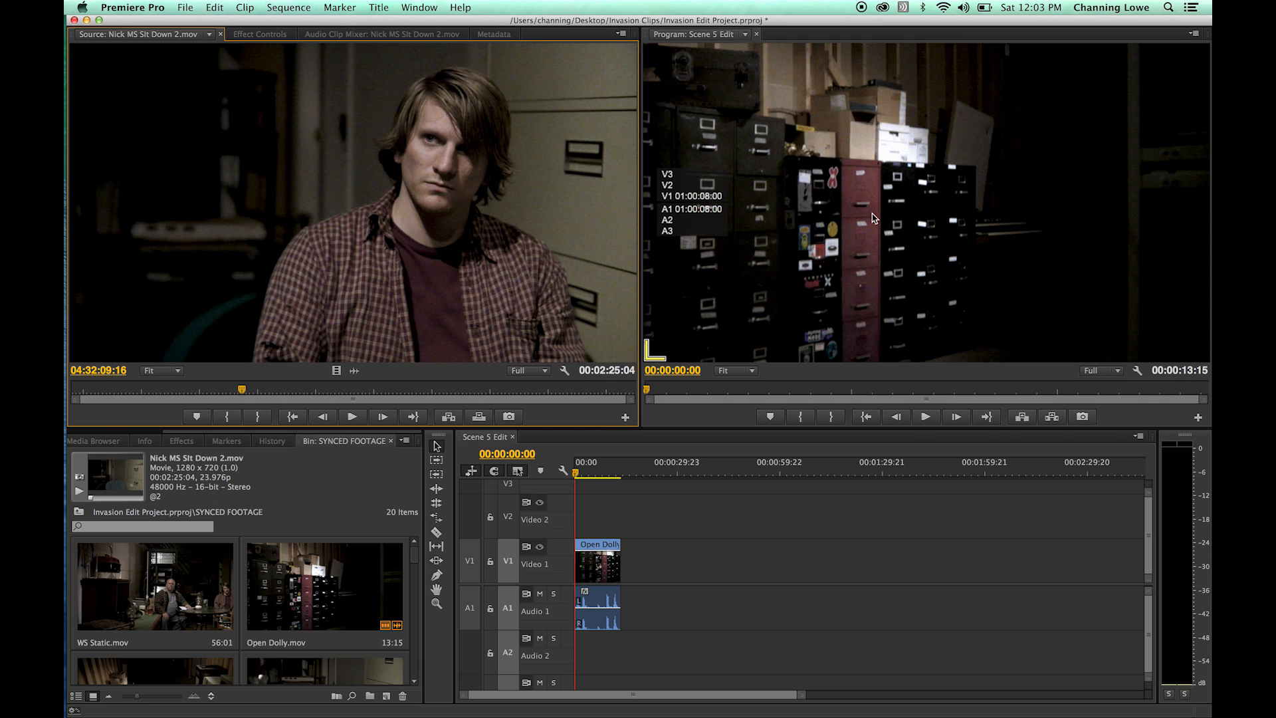
pyautogui.moveTo(256, 391); pyautogui.dragTo(133, 398)
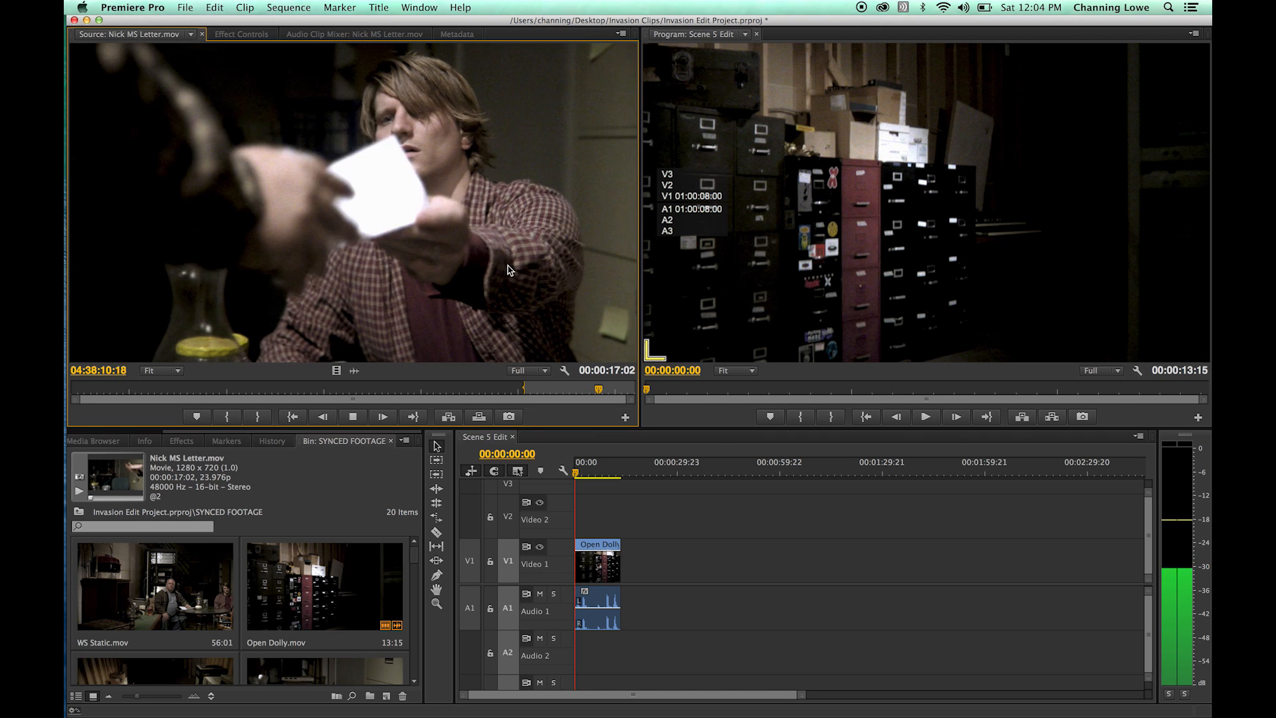
# Find the frame where J.D. reaches for the note in Nick MS Letter.mov and mark the out point at 04:38:10:07.
pyautogui.press('space')
pyautogui.press('j')
pyautogui.press('k')
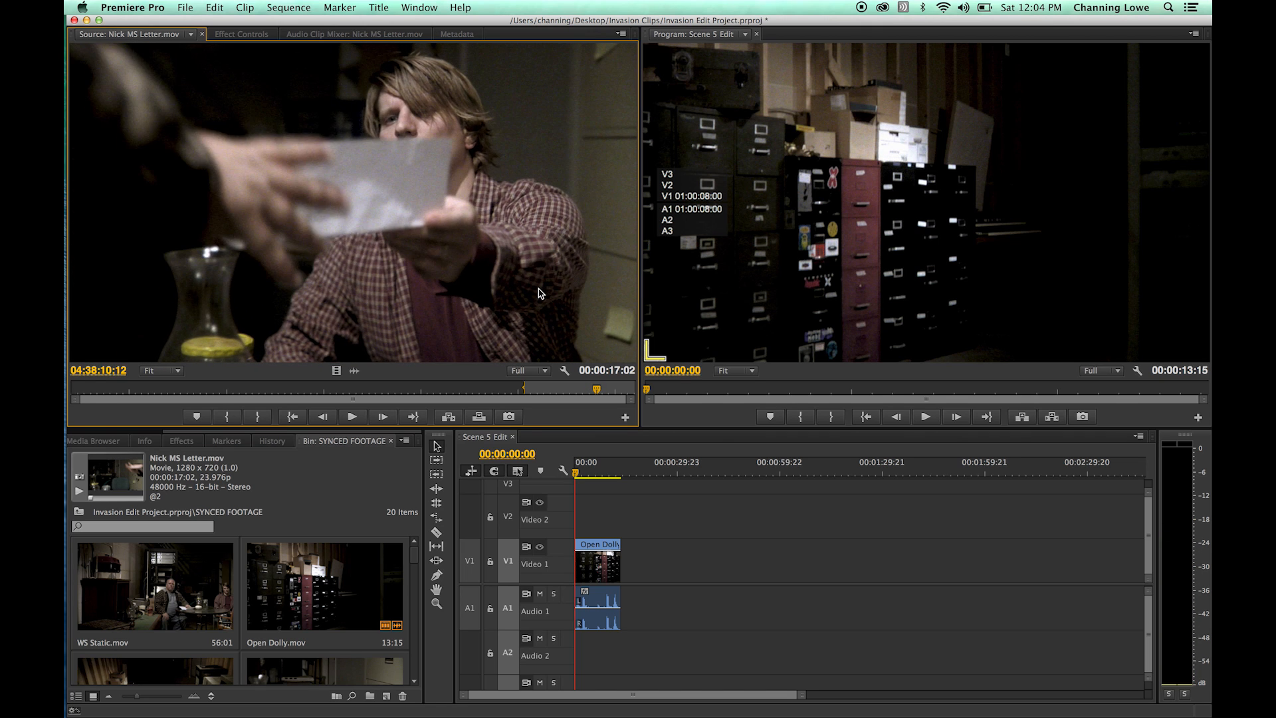
pyautogui.press('j')
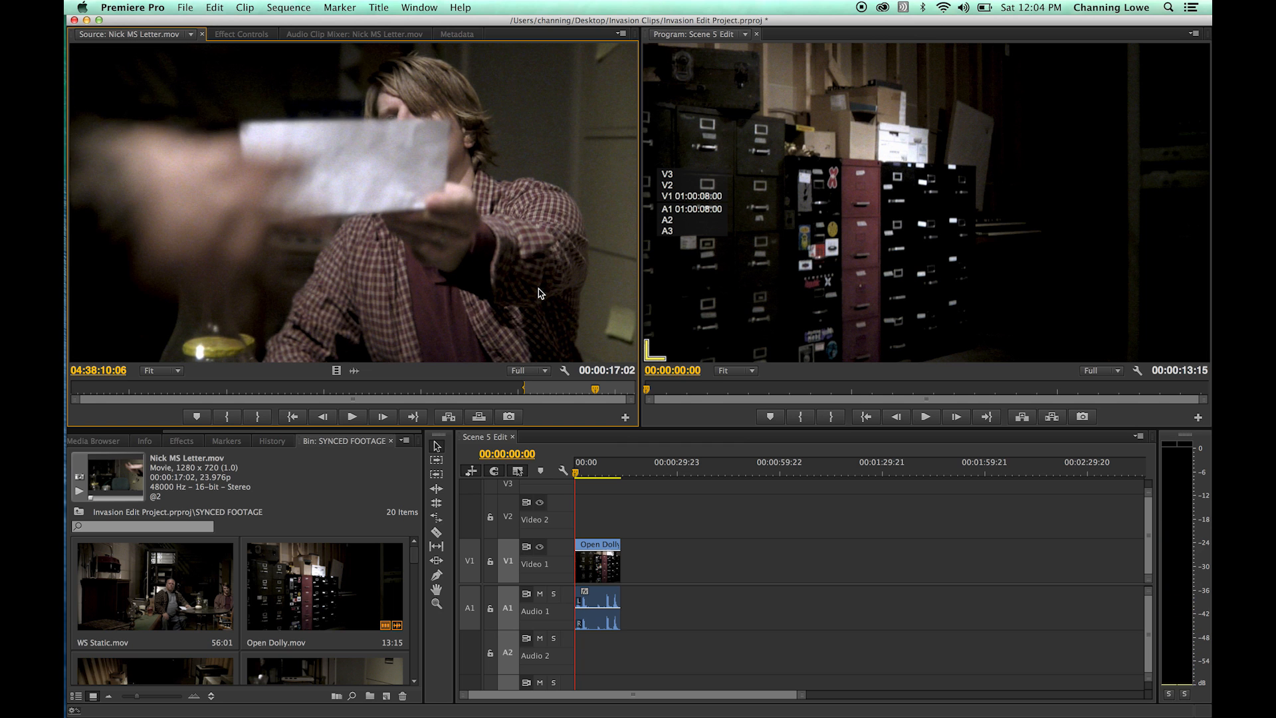
pyautogui.press('Right')
pyautogui.press('Right')
pyautogui.press('Right')
pyautogui.press('Left')
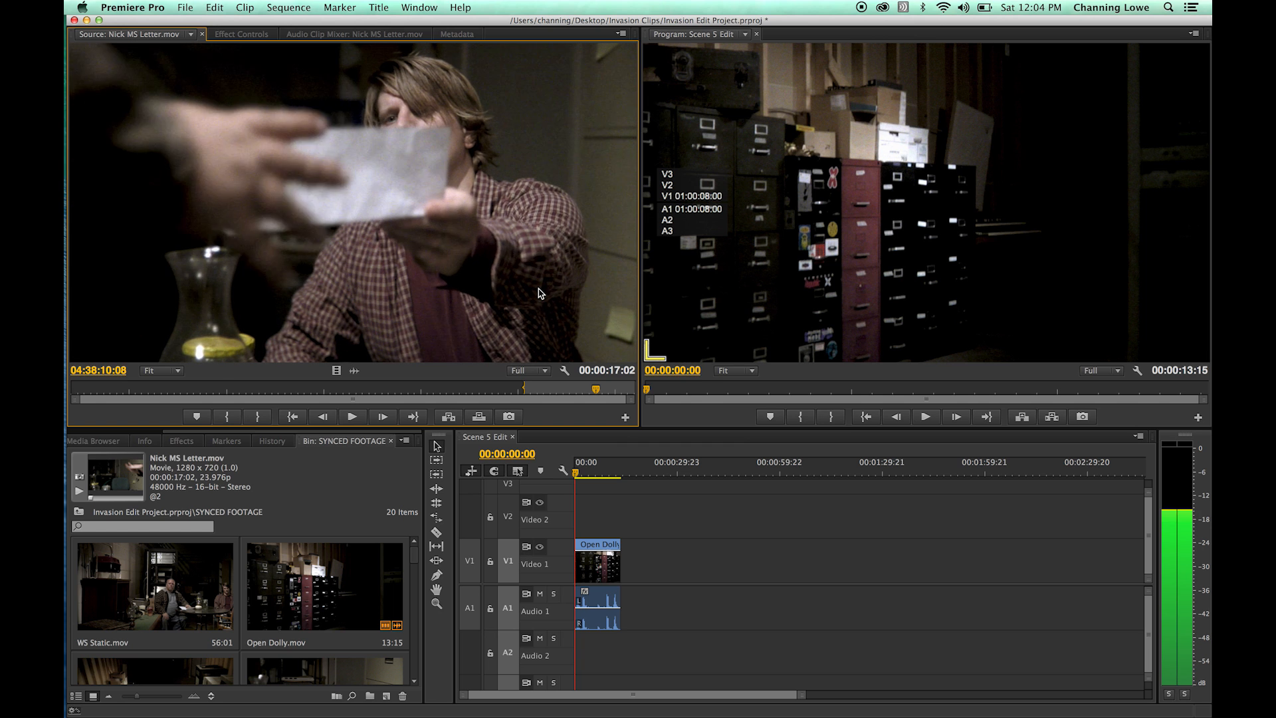
pyautogui.press('Left')
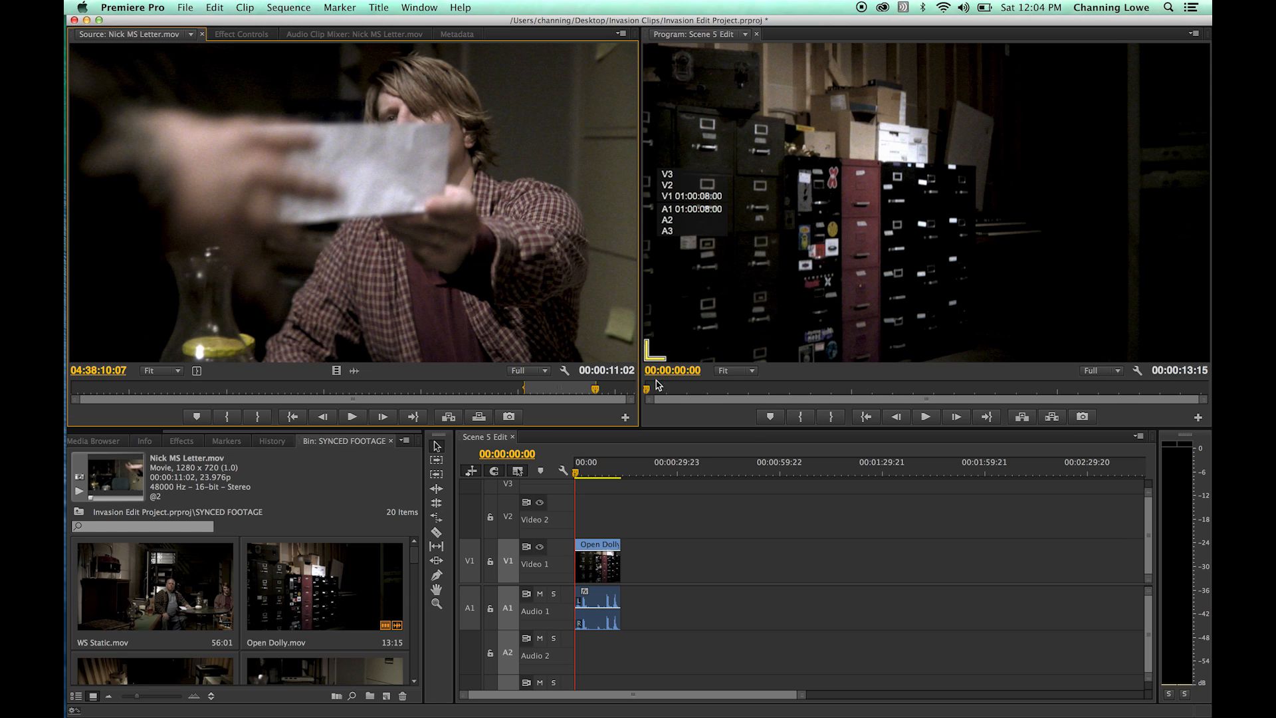
# Overwrite the marked section of Nick MS Letter.mov at the end of the Scene 5 Edit sequence, after the Open Dolly clip.
pyautogui.hotkey('shift', '3')
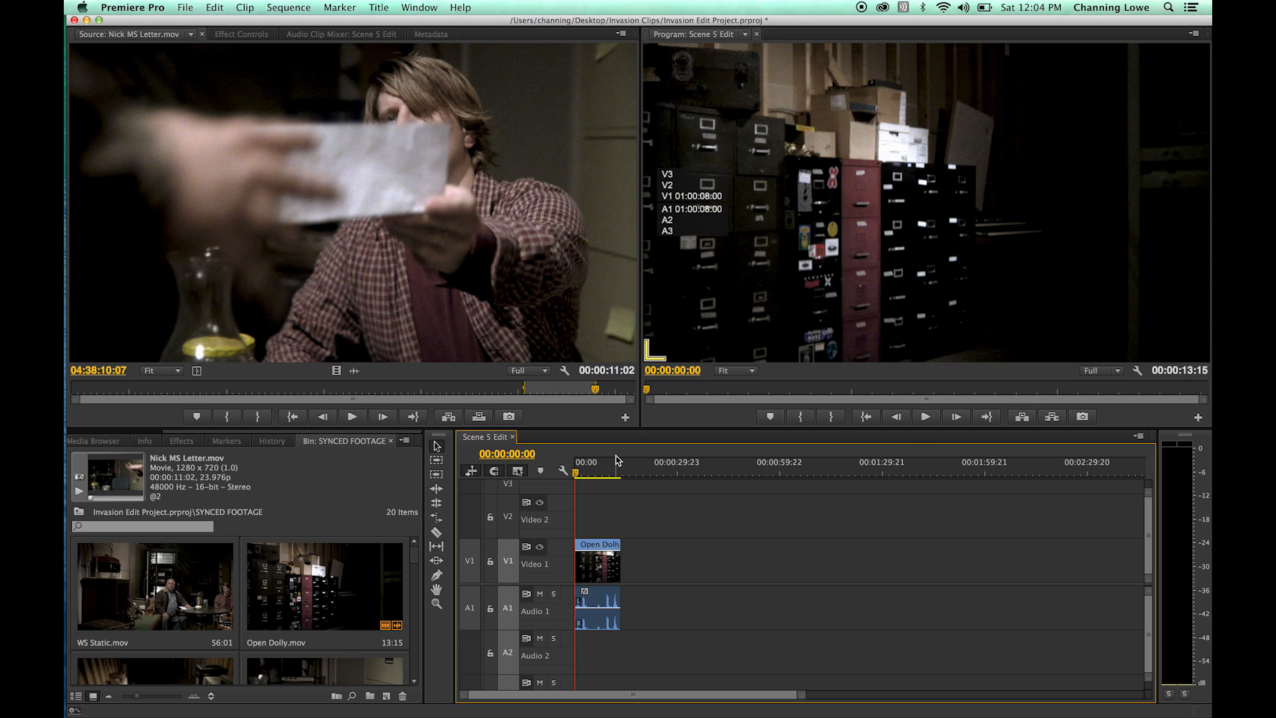
pyautogui.press('End')
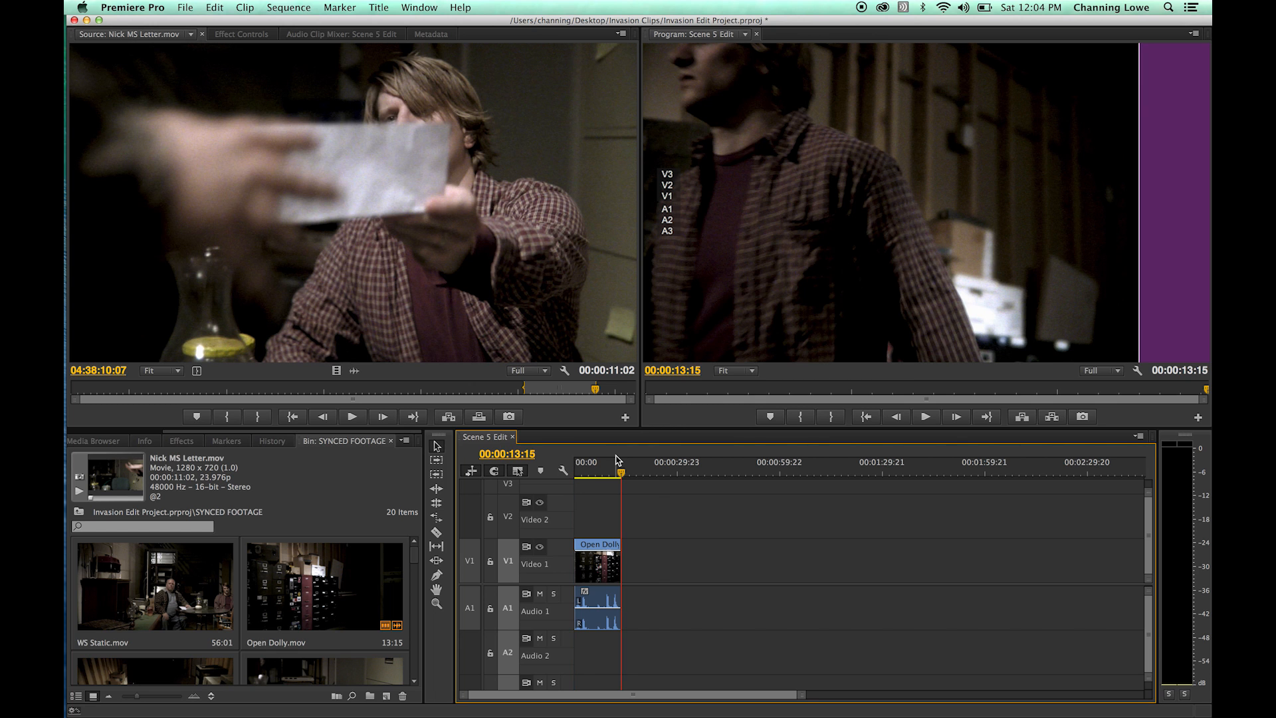
pyautogui.press('.')
# Play back the Scene 5 Edit sequence from 00:00:09:14 to check the cut from Open Dolly to Nick MS Letter.
pyautogui.moveTo(645, 473); pyautogui.dragTo(609, 473)
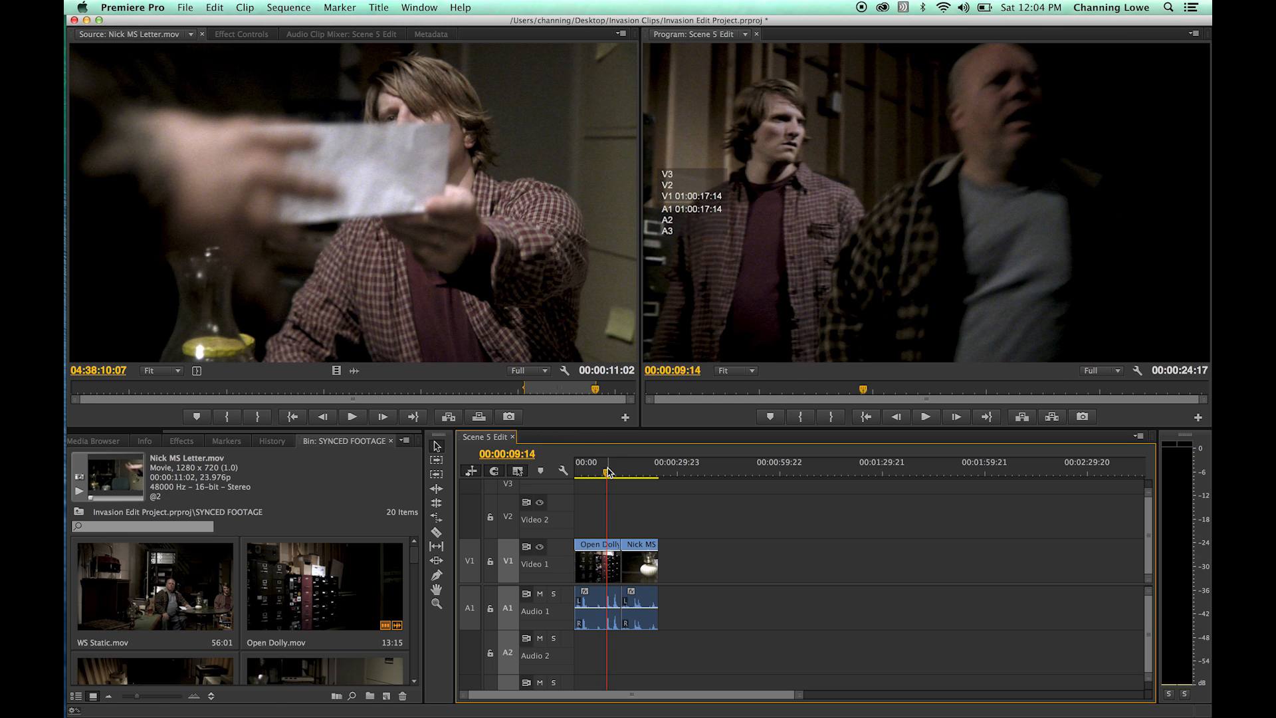
pyautogui.press('space')
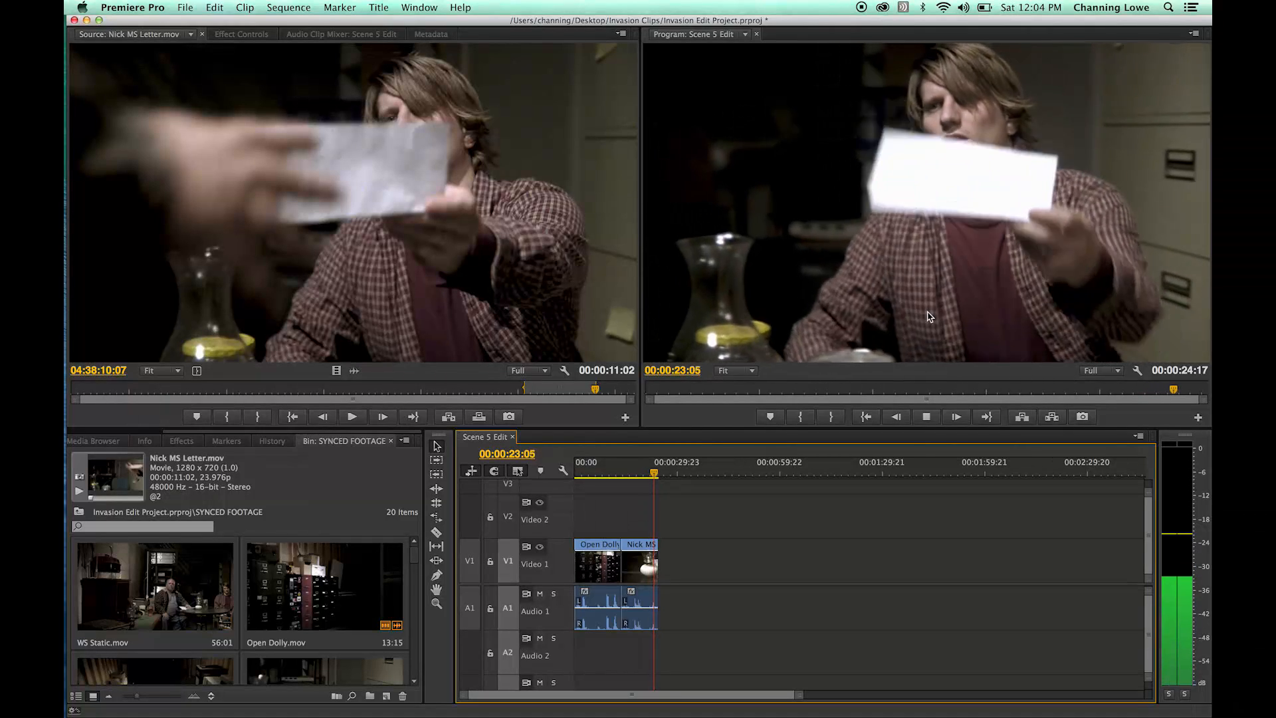
pyautogui.press('space')
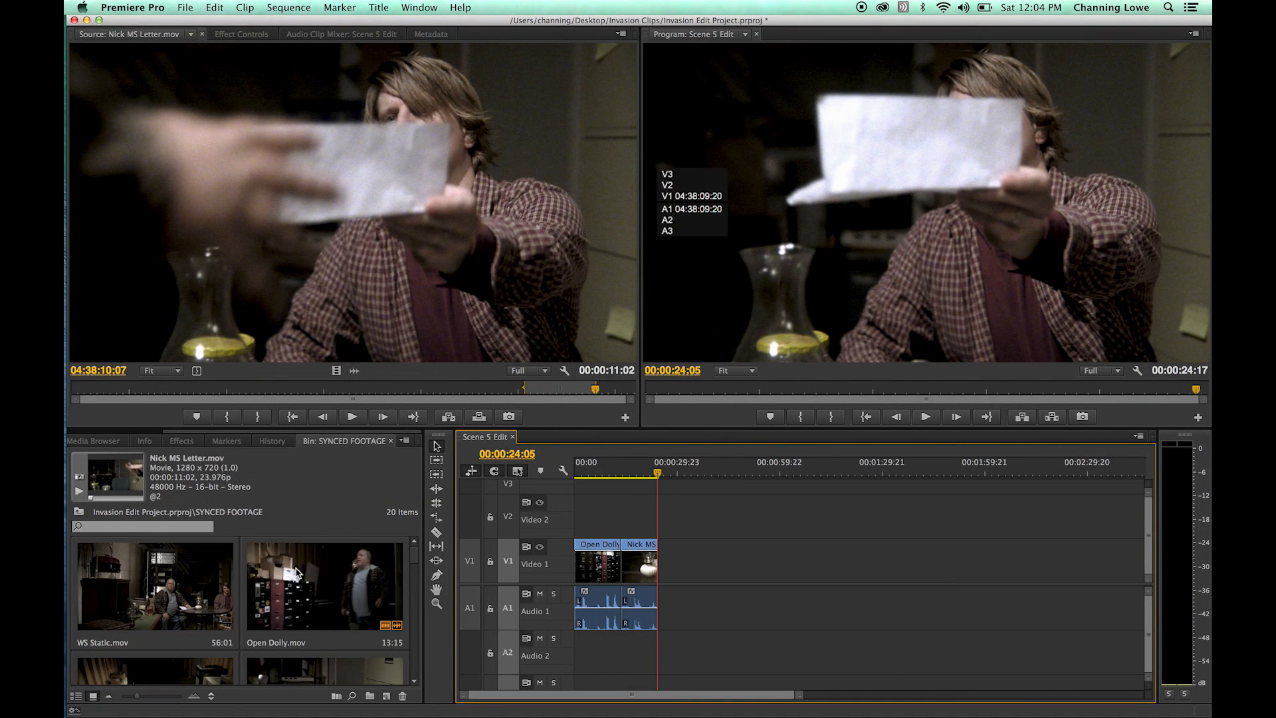
# Load JD WS Stand and Sit.mov from the SYNCED FOOTAGE bin and set its in point at 04:46:48:08, as J.D. stands facing Nick.
pyautogui.press('`')
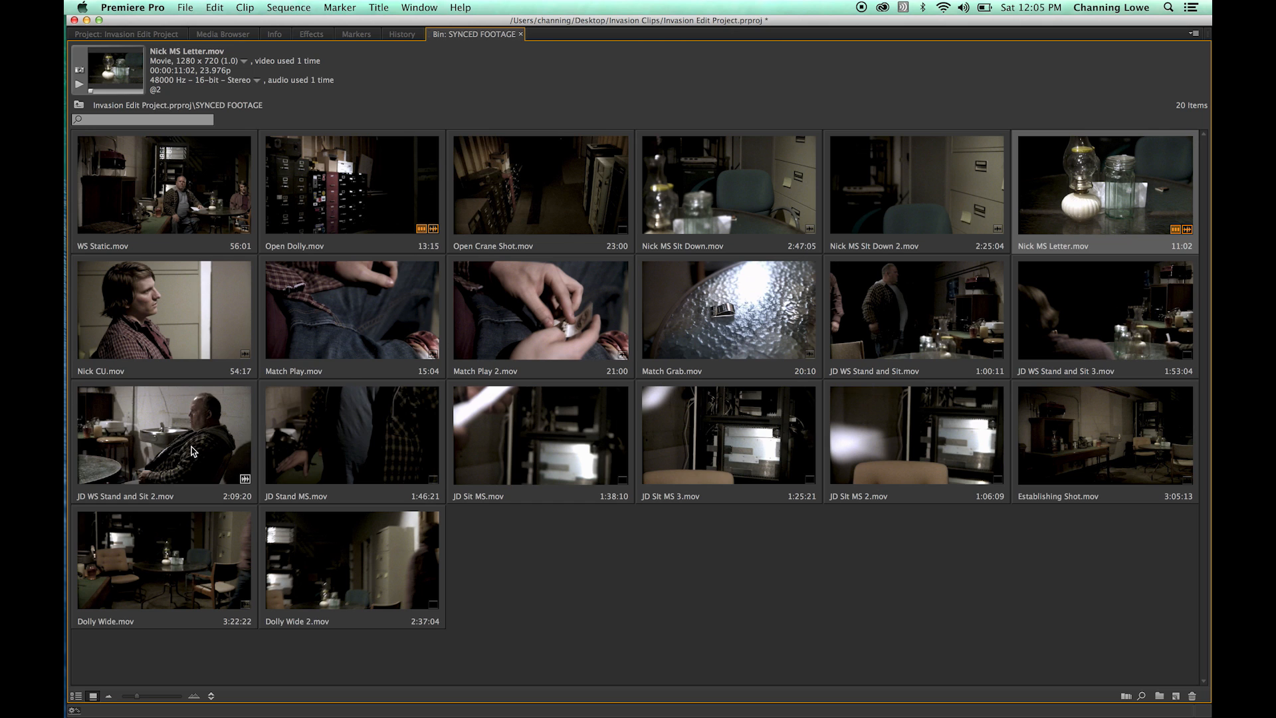
pyautogui.click(137, 456)
pyautogui.doubleClick(138, 456)
pyautogui.moveTo(282, 389); pyautogui.dragTo(69, 404)
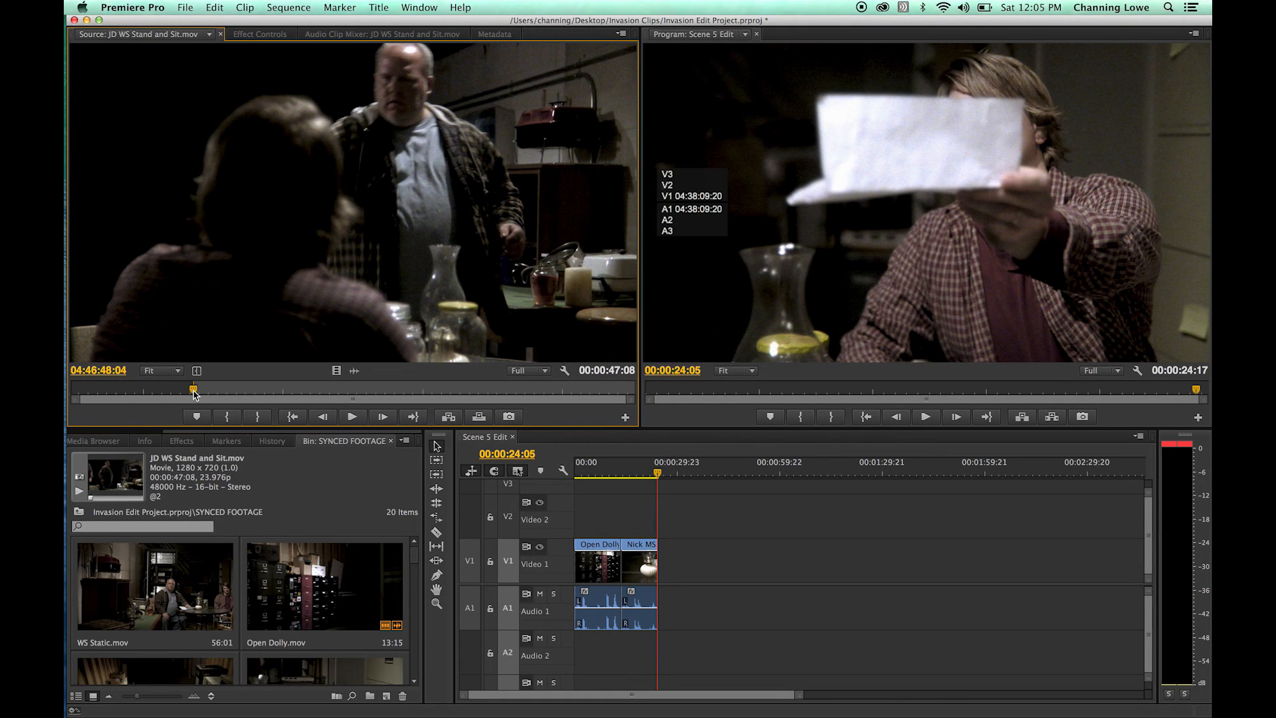
pyautogui.moveTo(193, 393); pyautogui.dragTo(213, 400)
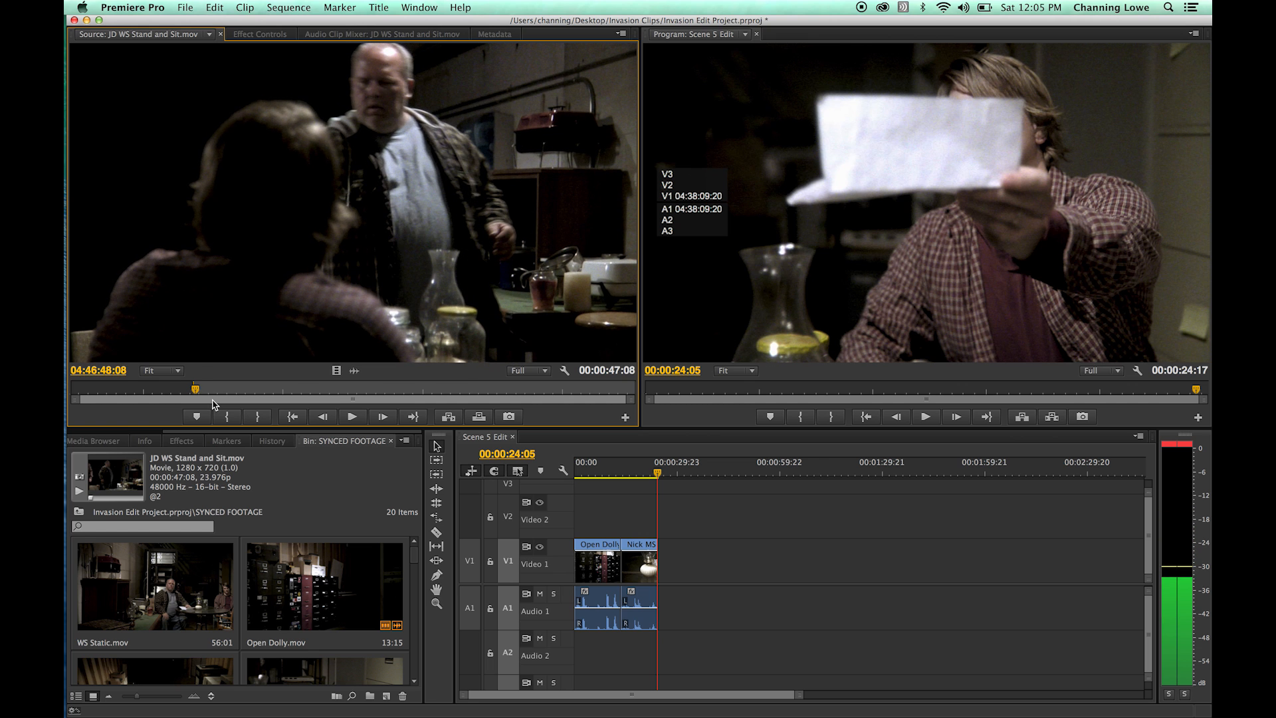
# Mark the out point of JD WS Stand and Sit.mov at 04:46:55:12, with J.D. seated reading, and overwrite the clip after Nick MS Letter.
pyautogui.press('space')
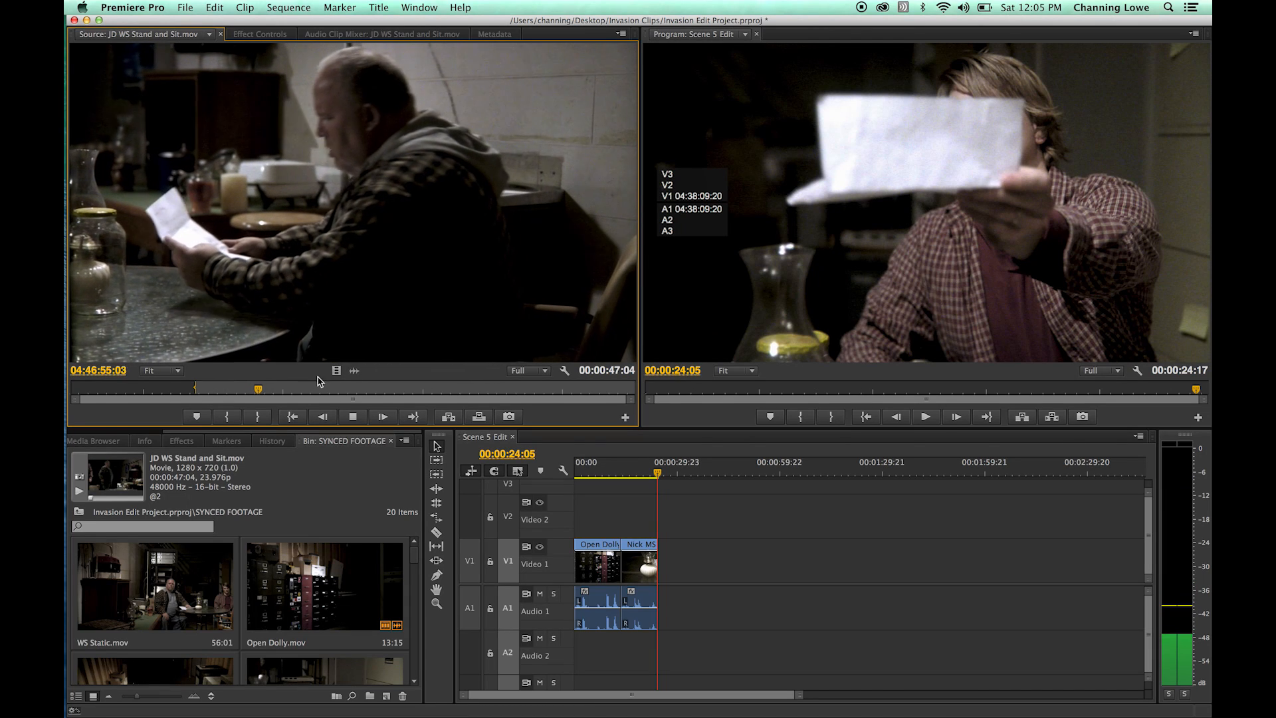
pyautogui.press('space')
pyautogui.press('o')
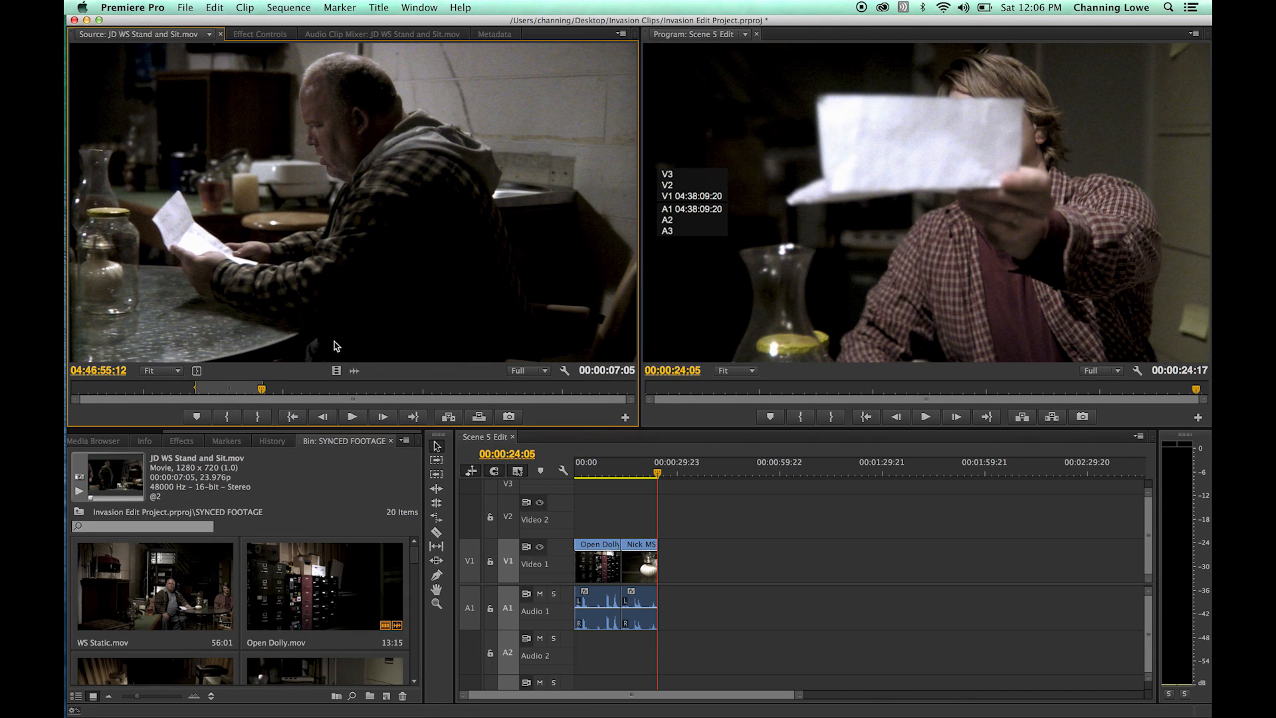
pyautogui.press('.')
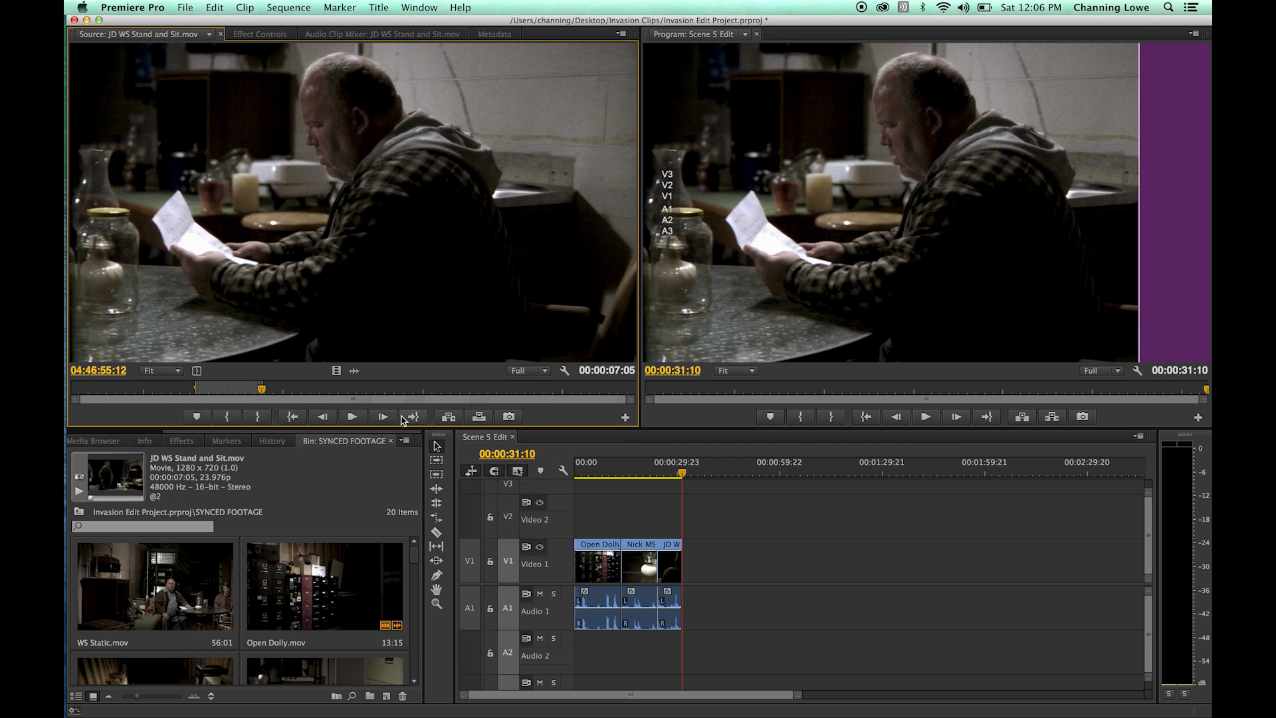
# Mark JD Sit MS 3.mov from 04:42:41:22 to 04:42:52:10 and overwrite it at the end of the sequence.
pyautogui.press('`')
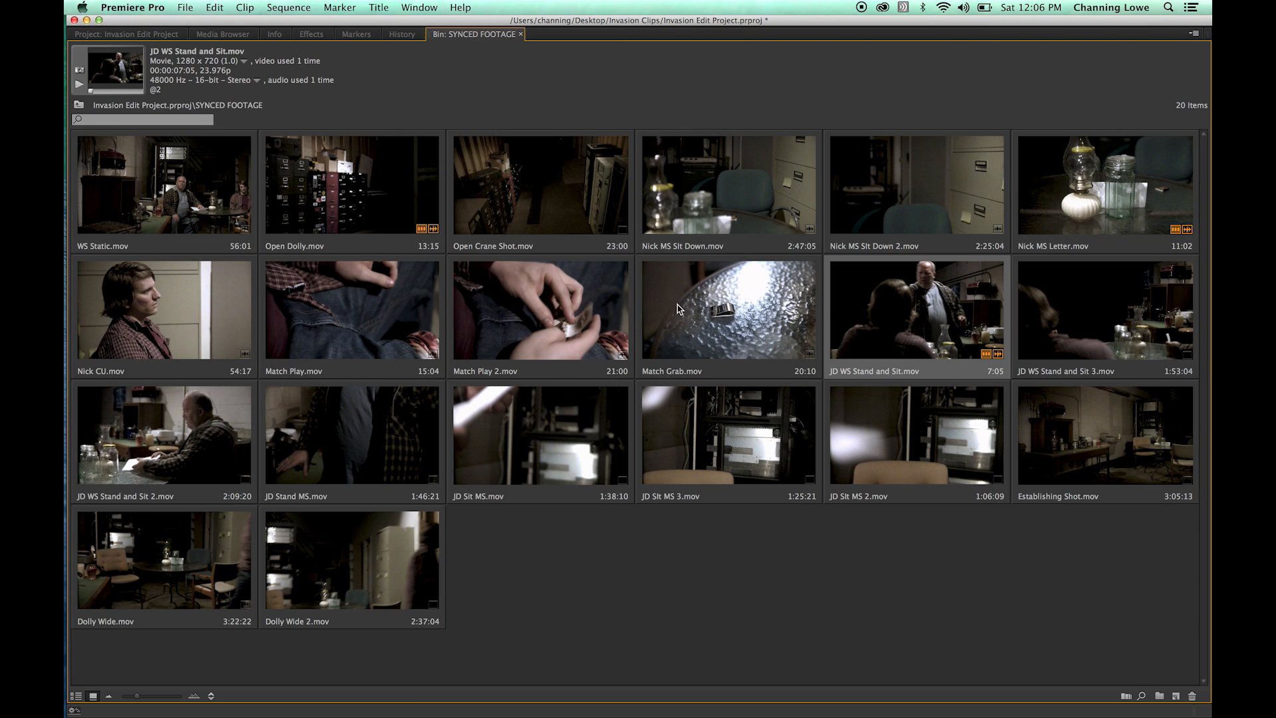
pyautogui.doubleClick(713, 441)
pyautogui.moveTo(229, 389); pyautogui.dragTo(106, 410)
pyautogui.press('space')
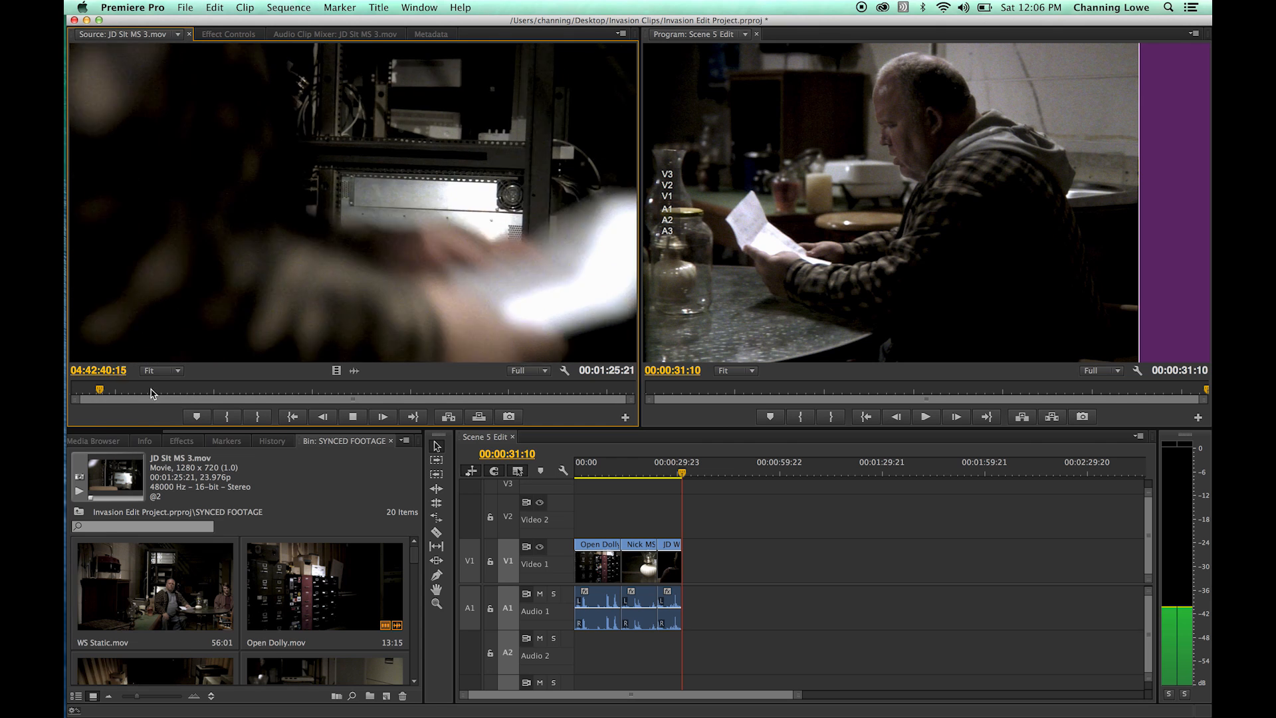
pyautogui.press('space')
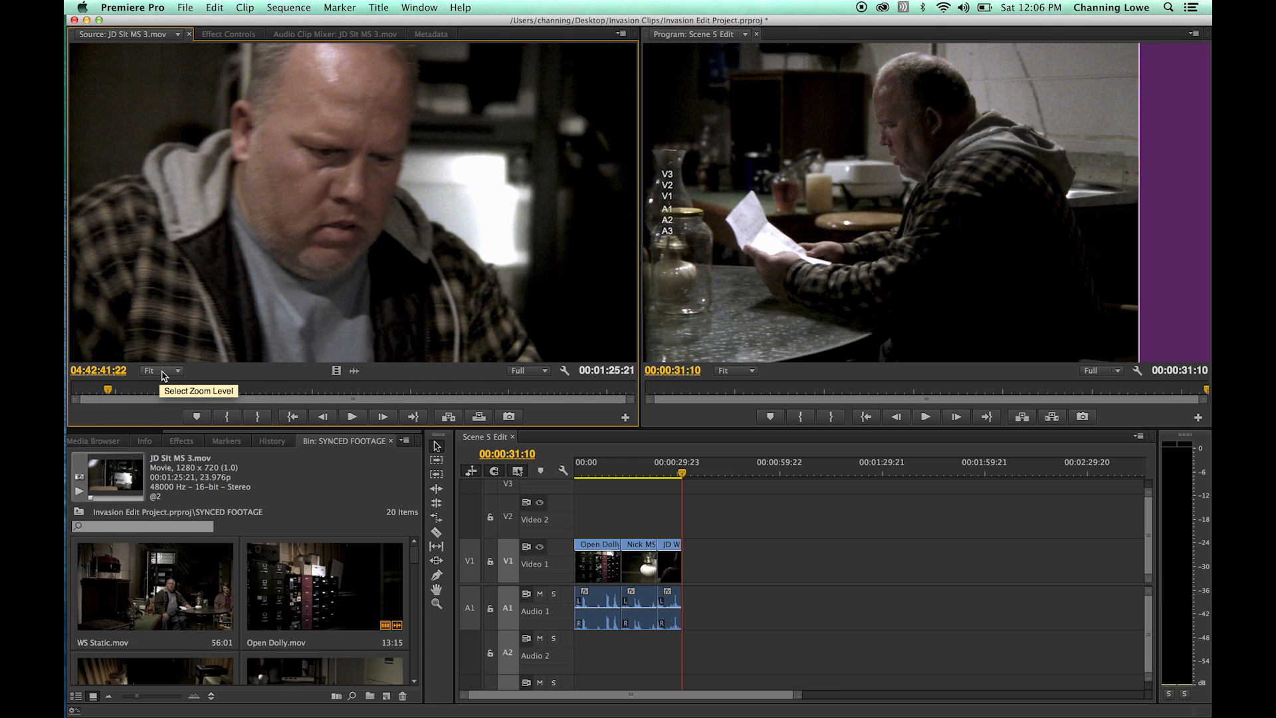
pyautogui.press('i')
pyautogui.press('space')
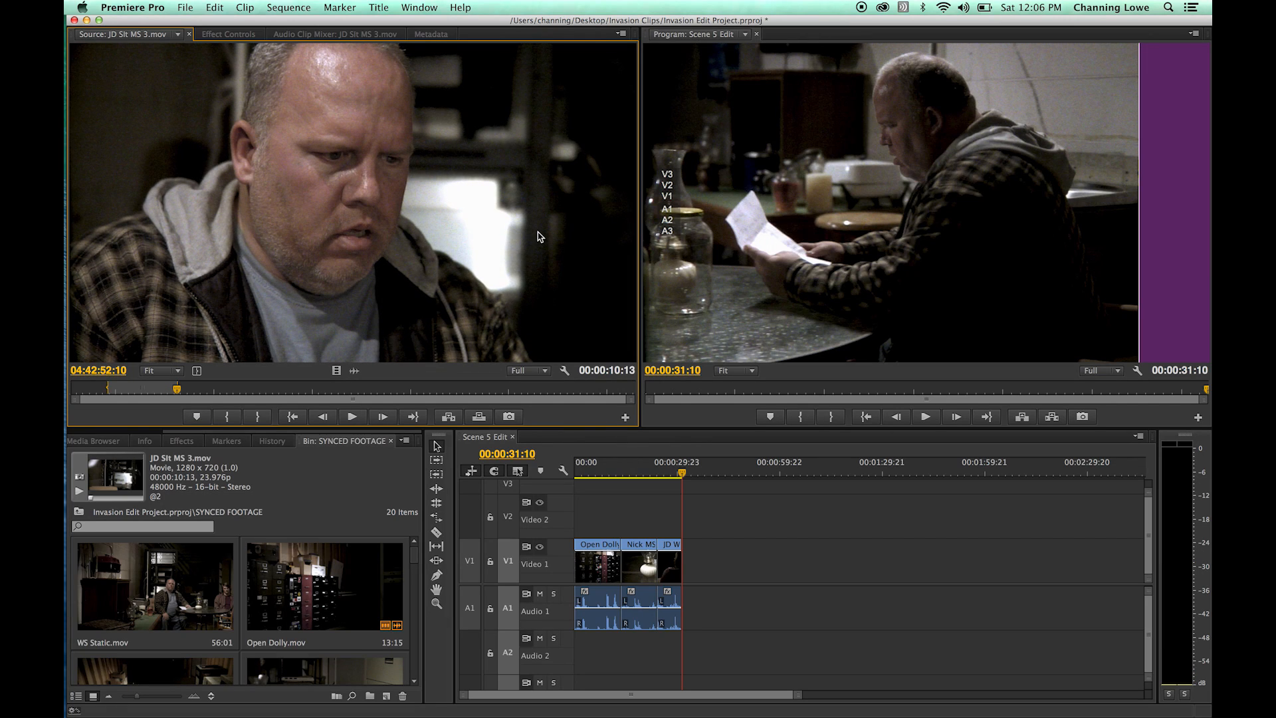
pyautogui.press('.')
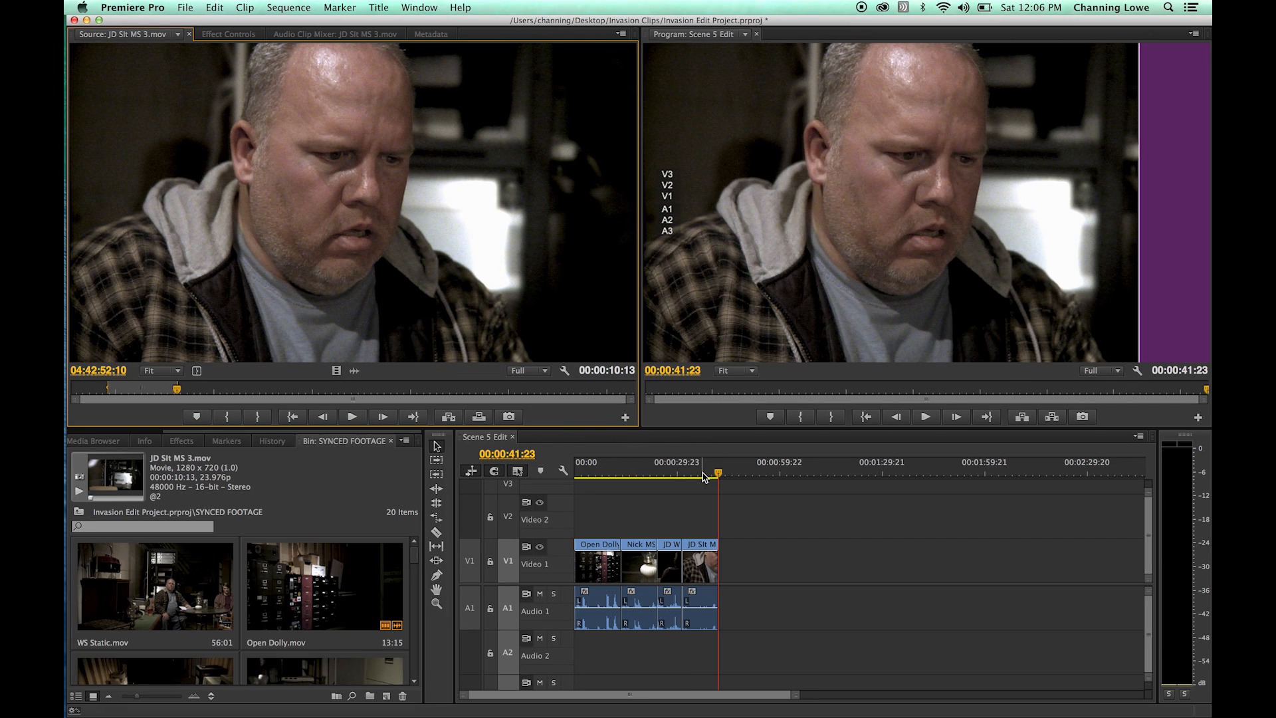
# Play back the assembled sequence from the start and park the playhead at 00:00:41:11, near the end of the JD Sit MS 3 clip.
pyautogui.moveTo(686, 475); pyautogui.dragTo(575, 475)
pyautogui.press('space')
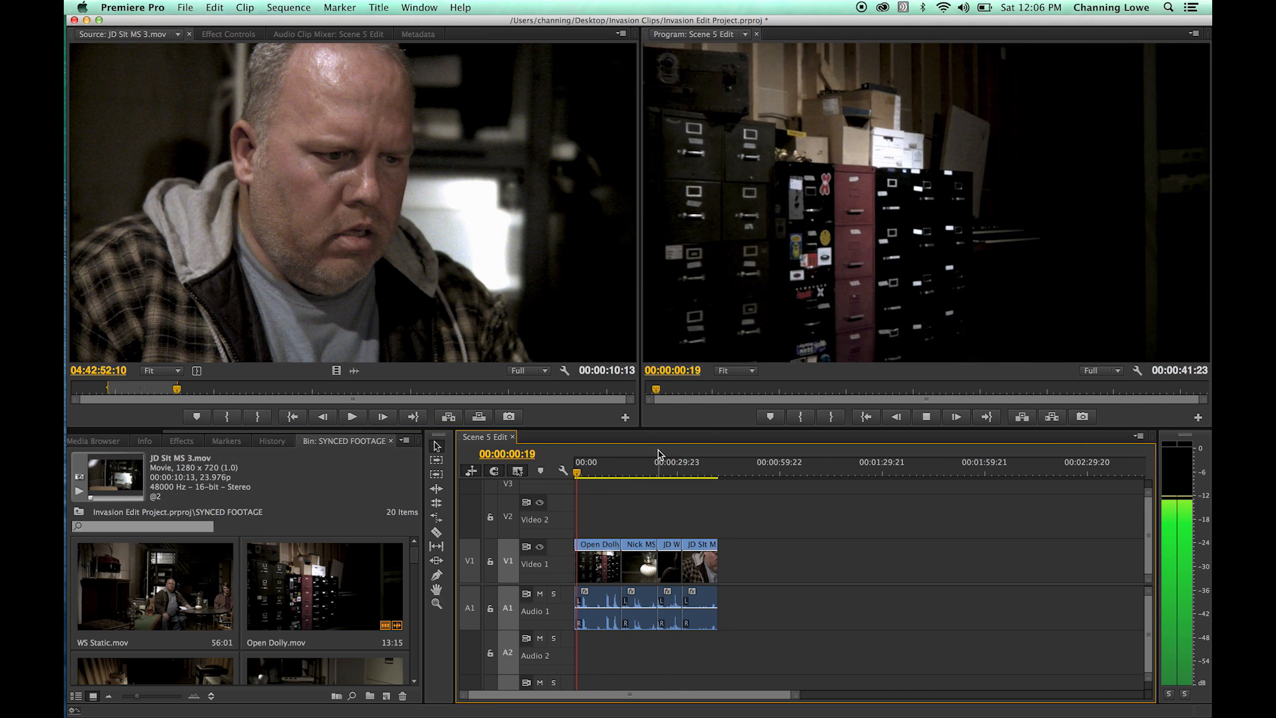
pyautogui.moveTo(589, 475); pyautogui.dragTo(657, 479)
pyautogui.press('space')
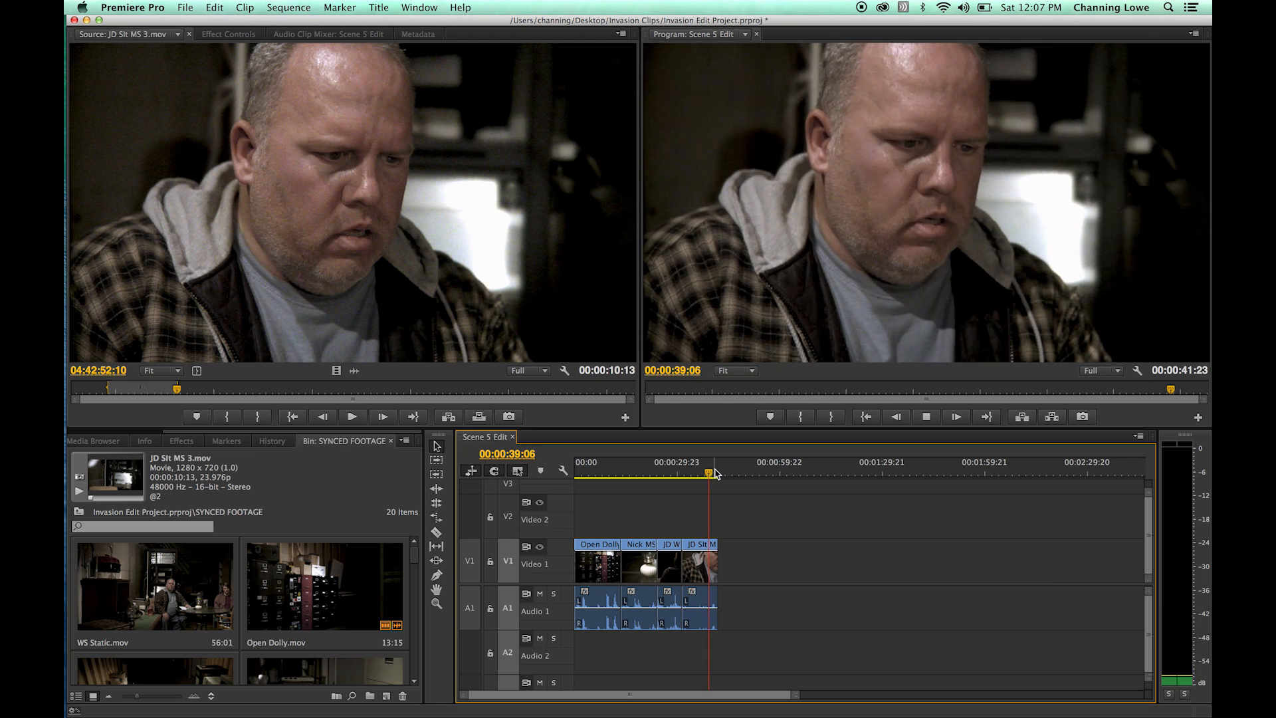
pyautogui.press('space')
# Check the script PDF in Acrobat for the lines following "They're gone." and return to Premiere Pro's SYNCED FOOTAGE bin.
pyautogui.press('`')
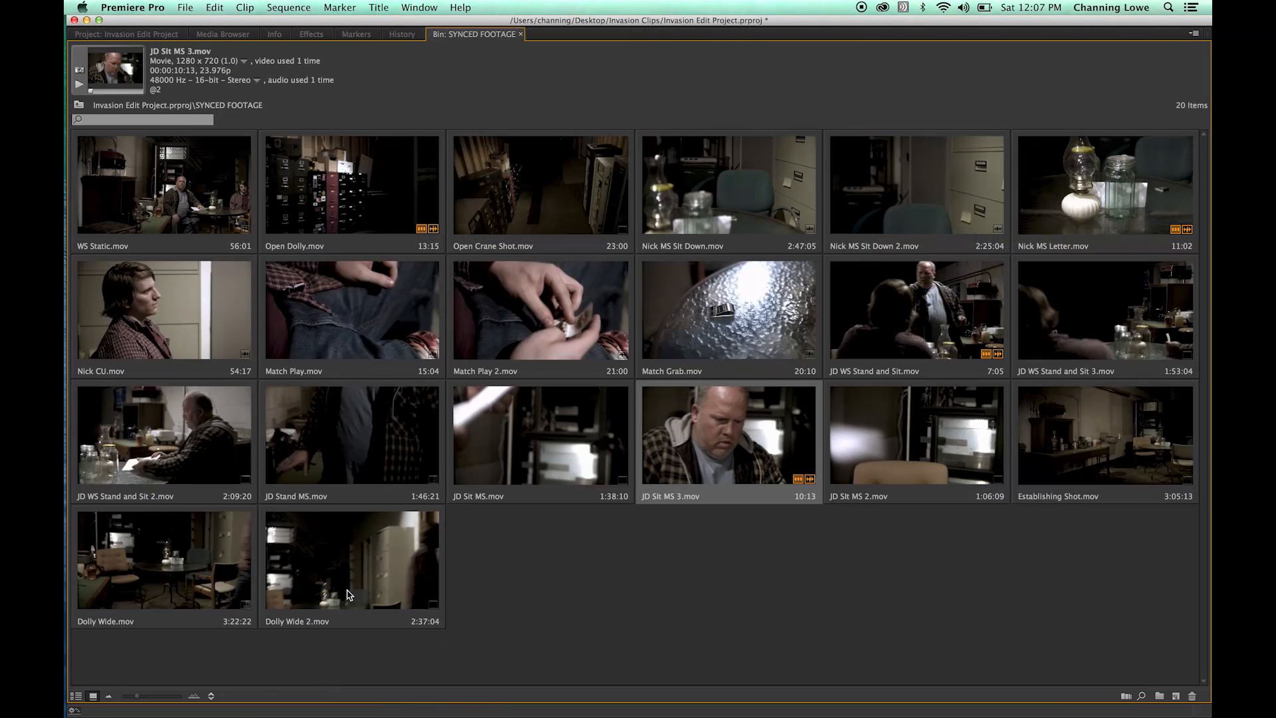
pyautogui.press('super+Tab')
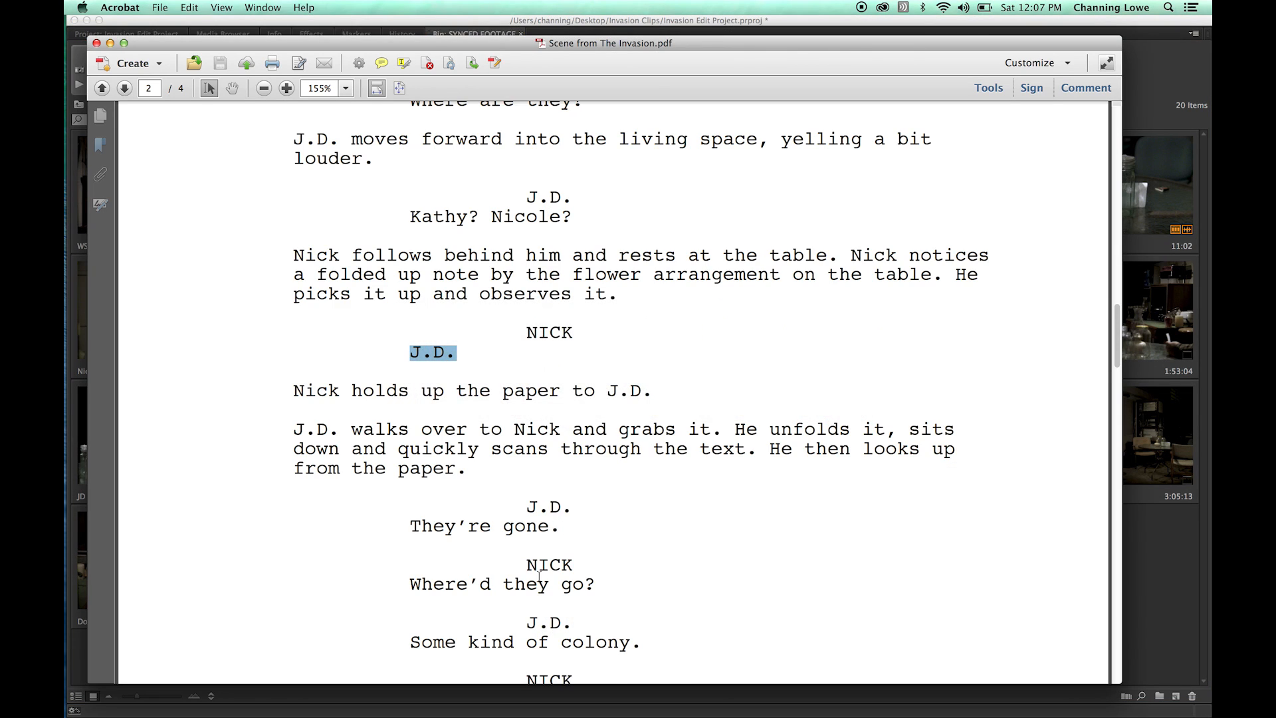
pyautogui.scroll(-2, 505, 488)
pyautogui.scroll(-3, 530, 510)
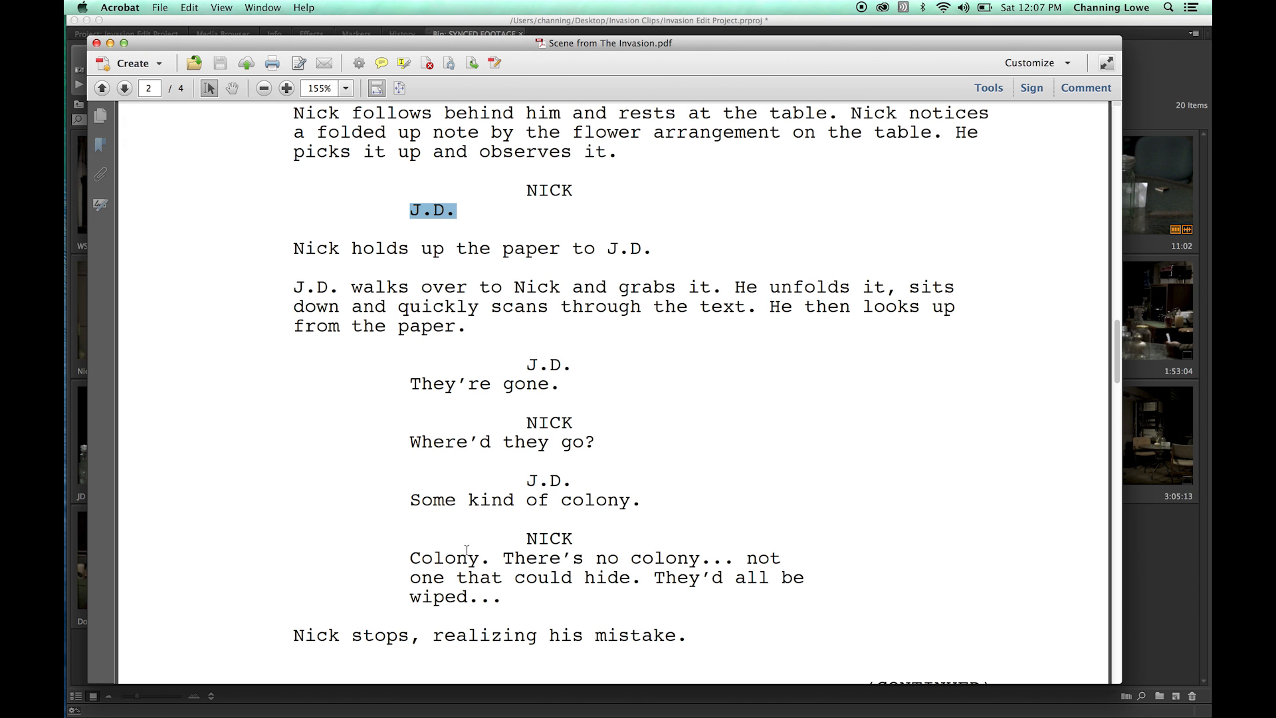
pyautogui.click(1143, 568)
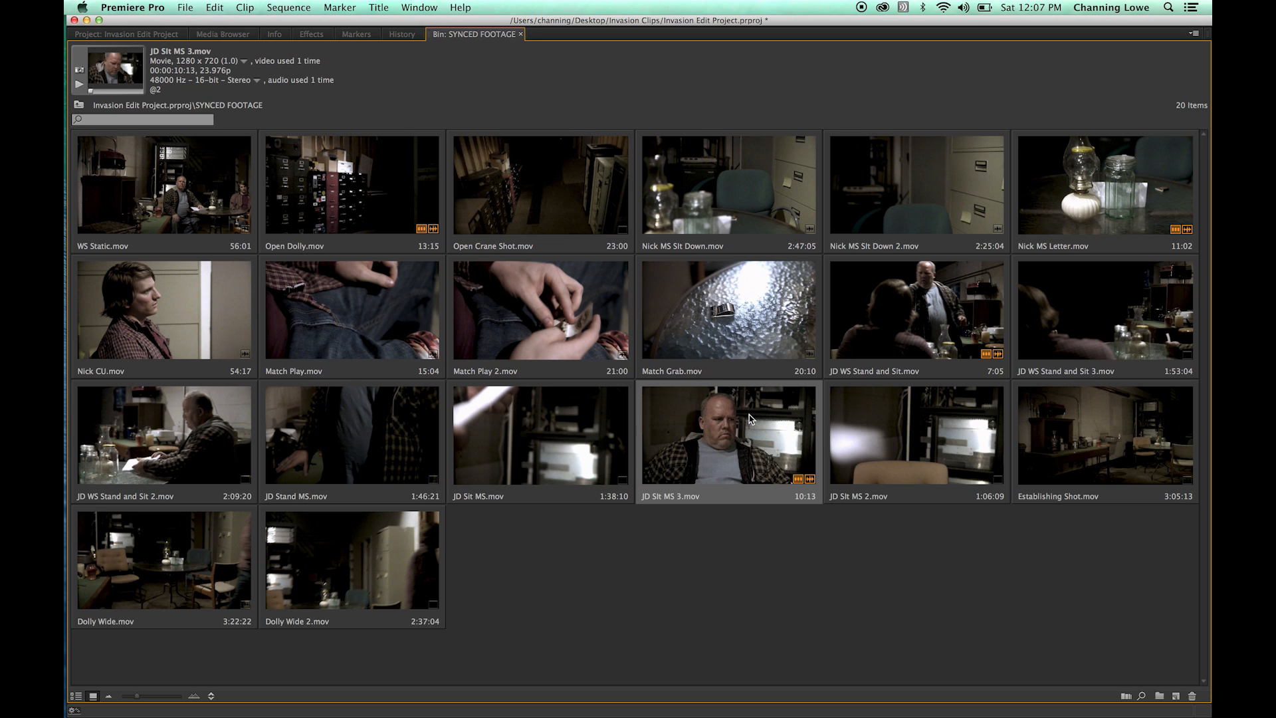
pyautogui.click(598, 566)
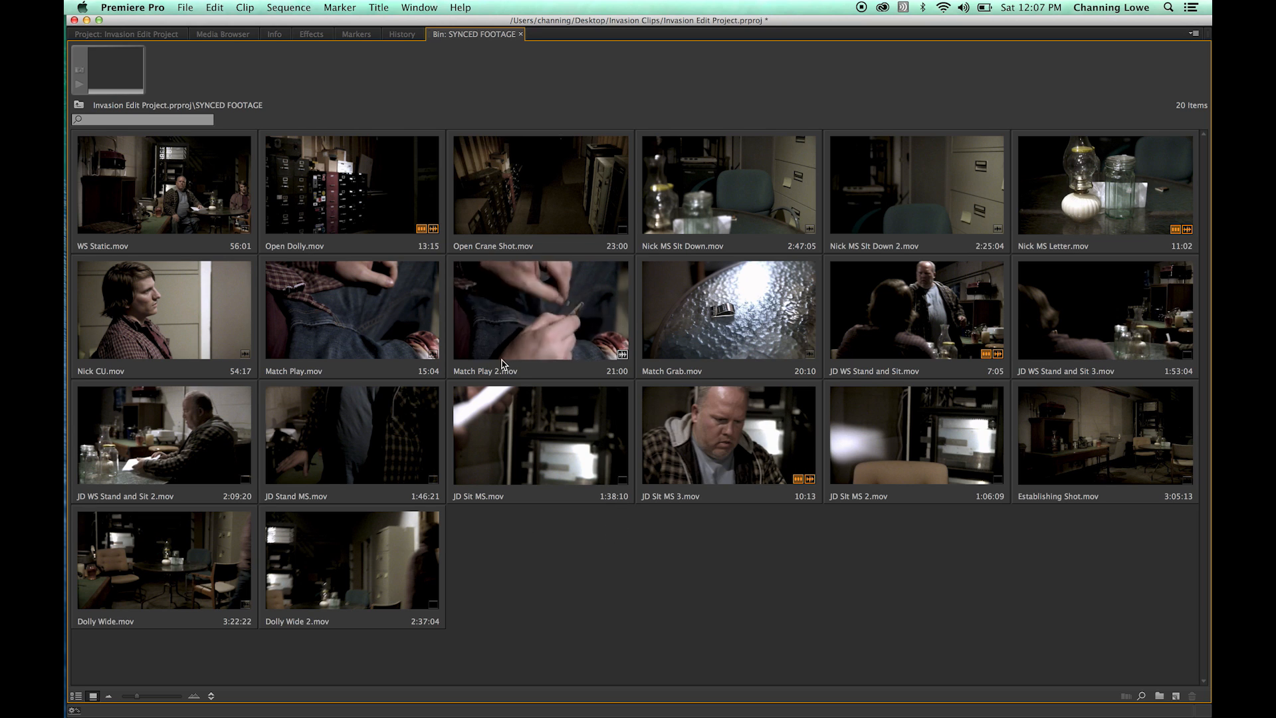
# Load Nick MS Sit Down 2.mov from the SYNCED FOOTAGE bin and mark its in point at 04:31:48:19, while Nick looks down.
pyautogui.doubleClick(892, 195)
pyautogui.click(135, 407)
pyautogui.moveTo(135, 408)
pyautogui.mouseDown()
pyautogui.moveTo(165, 414)
pyautogui.moveTo(154, 412)
pyautogui.mouseUp()
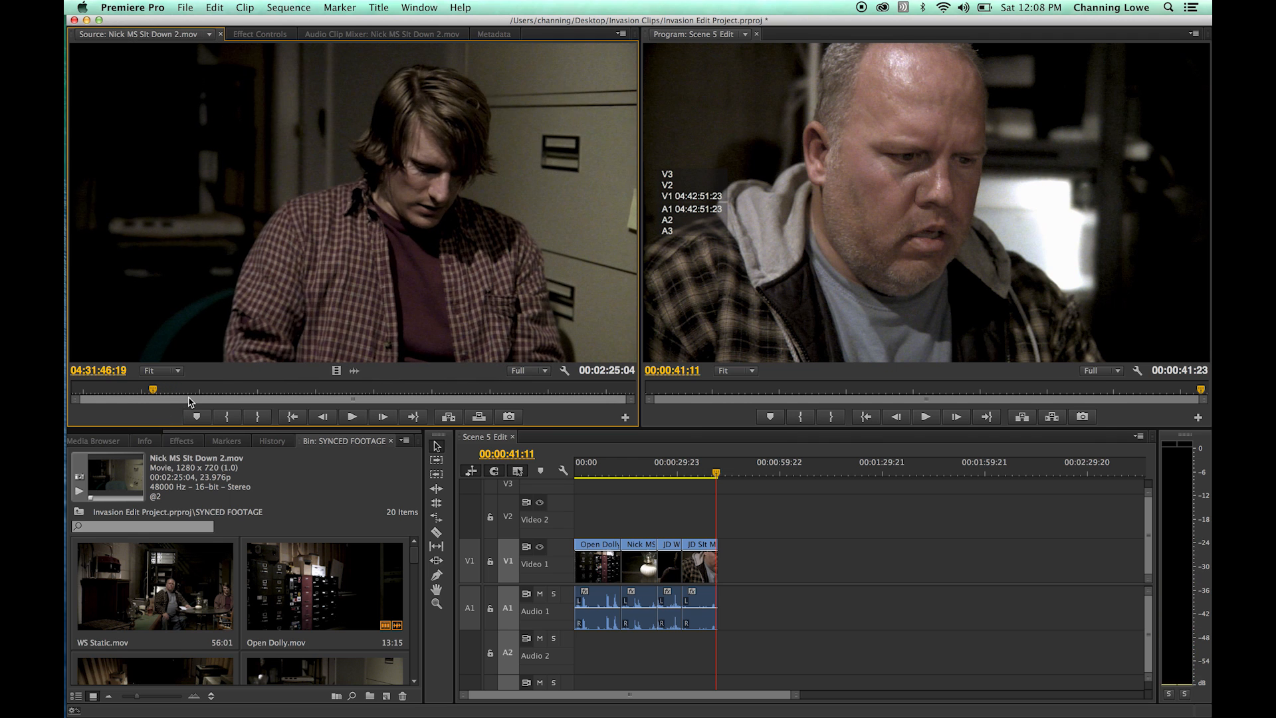
pyautogui.press('space')
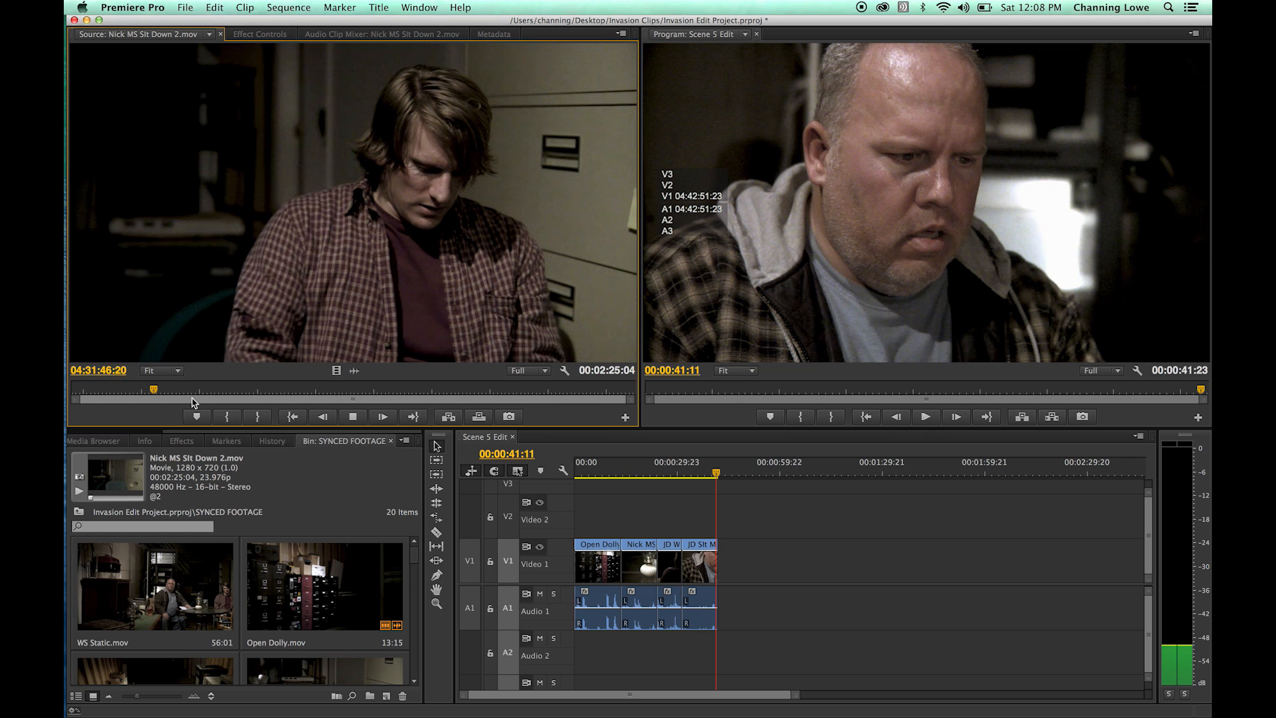
pyautogui.press('space')
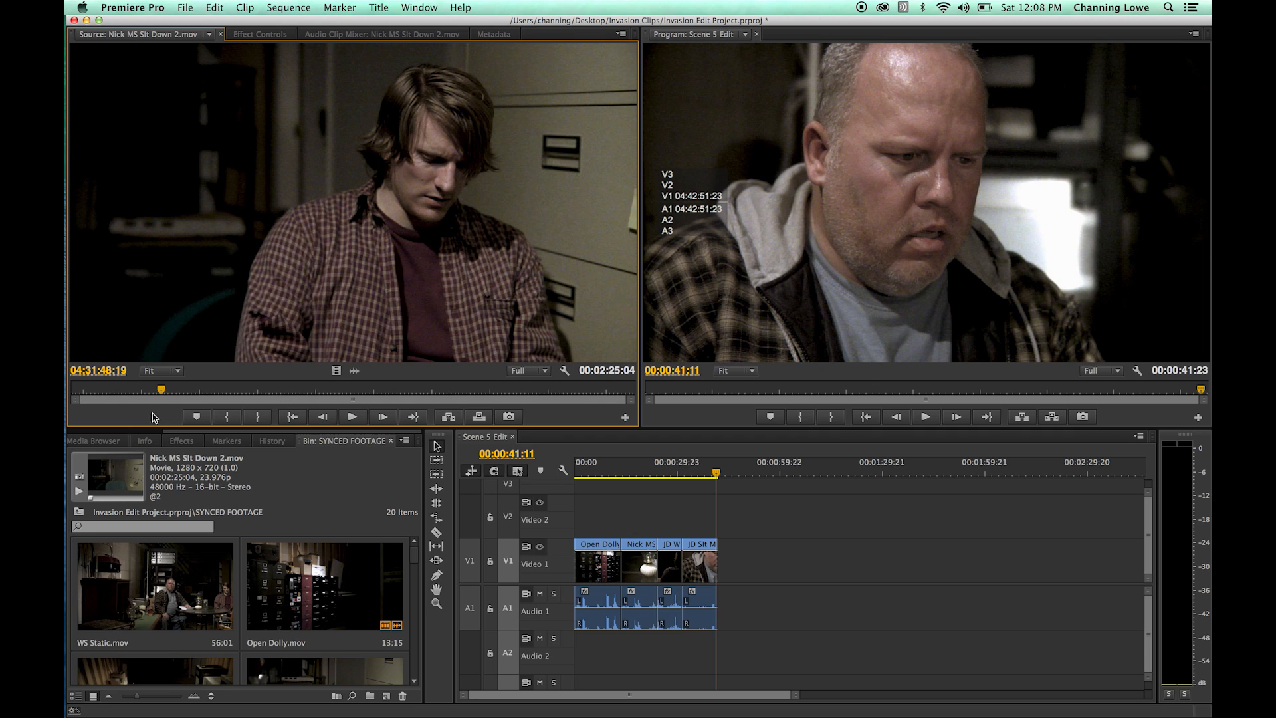
pyautogui.press('i')
# Mark the out point of Nick MS Sit Down 2.mov at 04:31:50:19 and overwrite the clip at 00:00:41:11 in the sequence.
pyautogui.press('space')
pyautogui.press('space')
pyautogui.press('o')
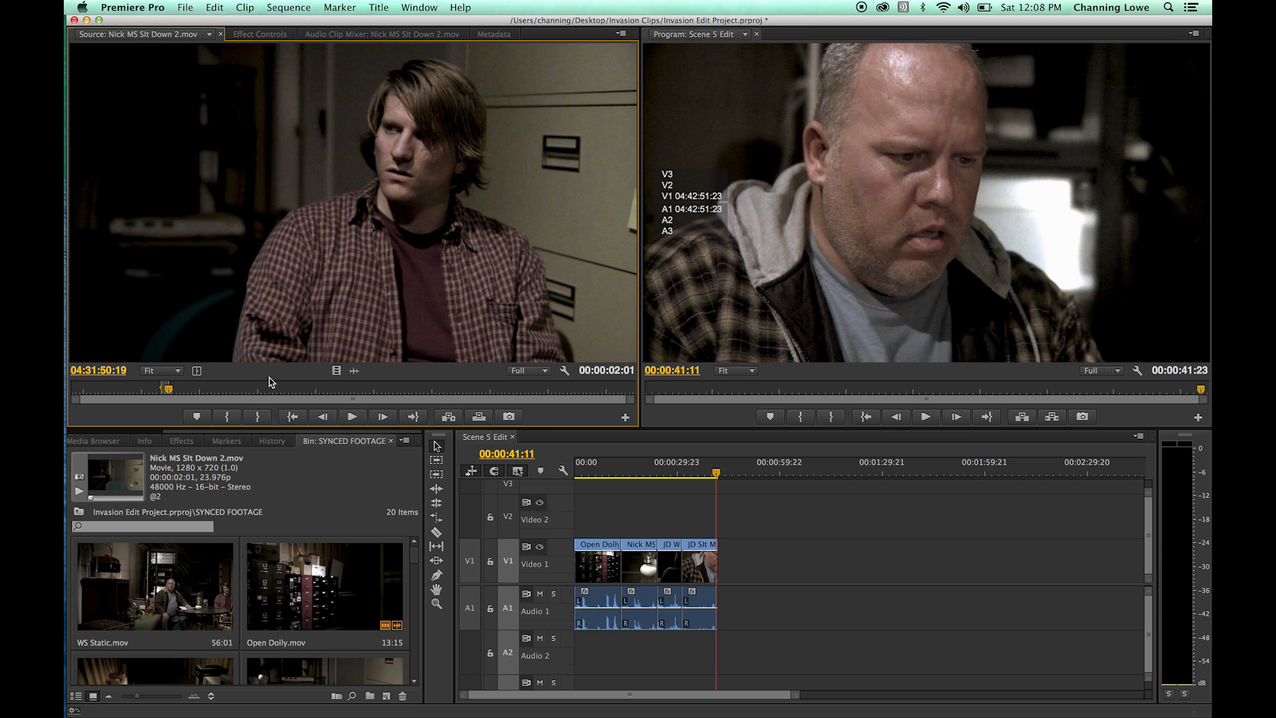
pyautogui.press('.')
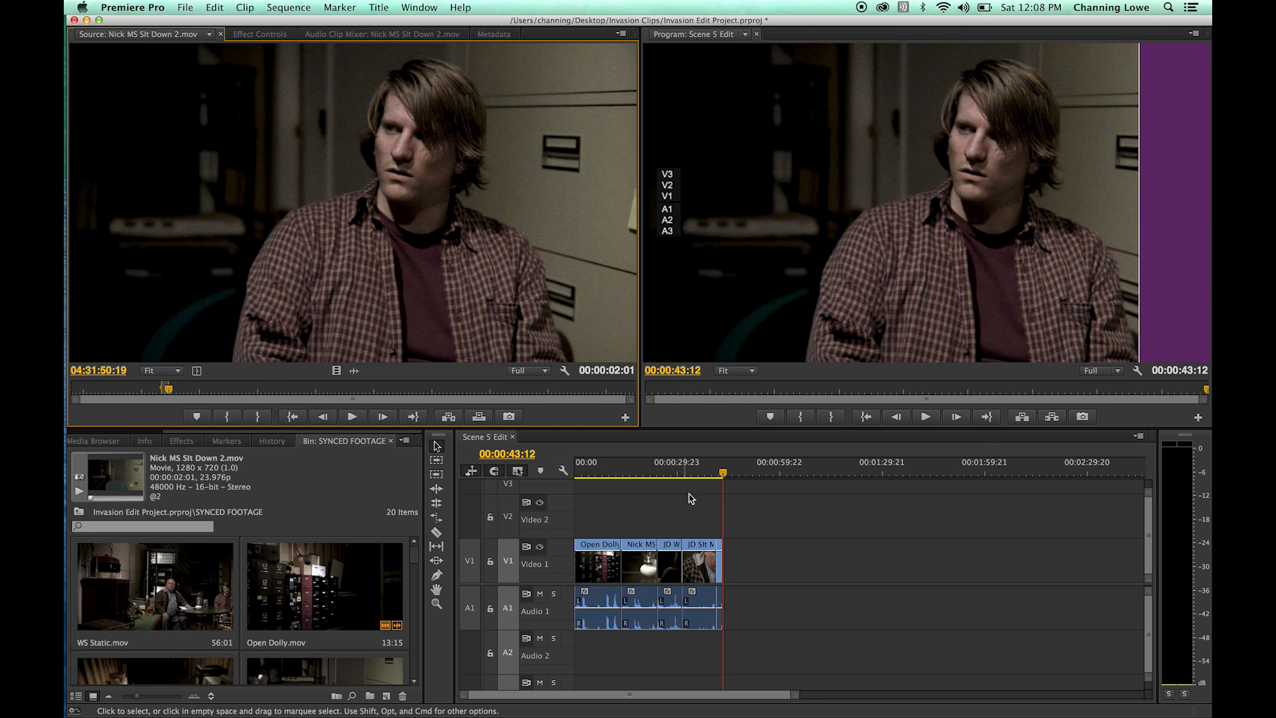
# Zoom the timeline in on the latest clips and return the playhead to the sequence end at 00:00:43:12.
pyautogui.moveTo(715, 472); pyautogui.dragTo(707, 472)
pyautogui.press('=')
pyautogui.press('=')
pyautogui.moveTo(882, 472); pyautogui.dragTo(925, 472)
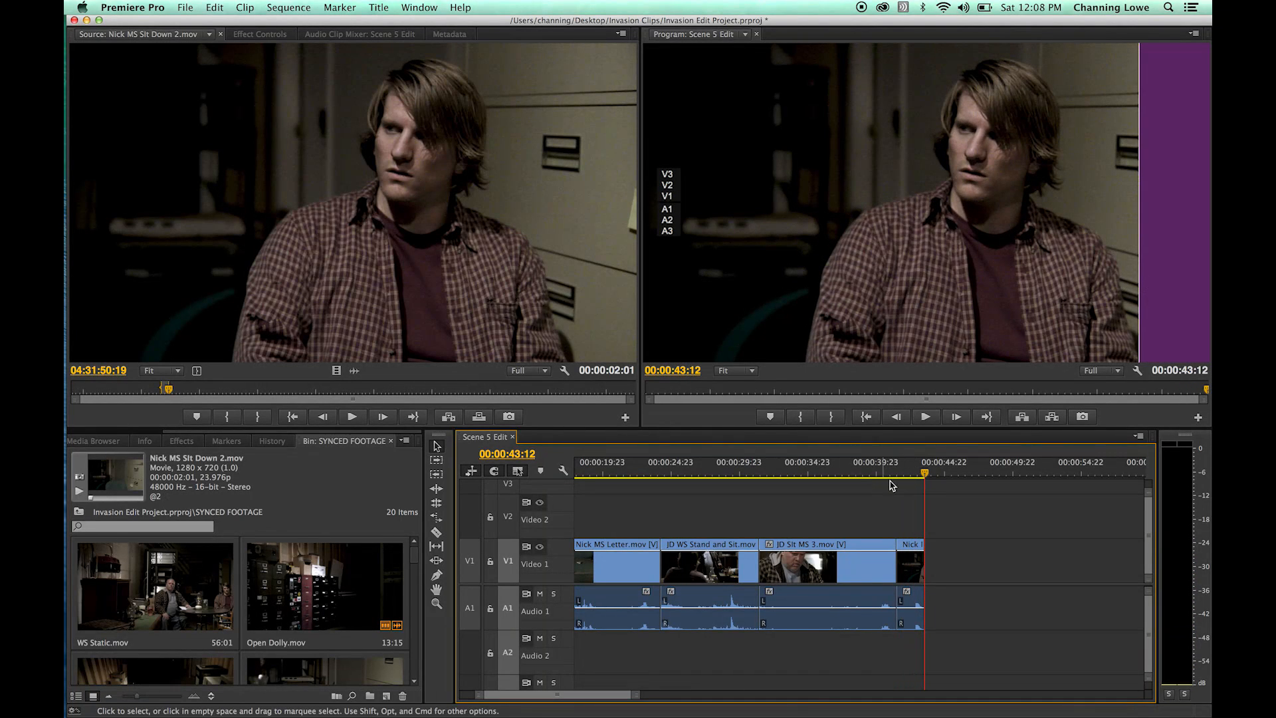
# Reload JD Sit MS 3.mov from the SYNCED FOOTAGE bin and cue it to 04:42:51:02, shortly before its previous out point.
pyautogui.press('`')
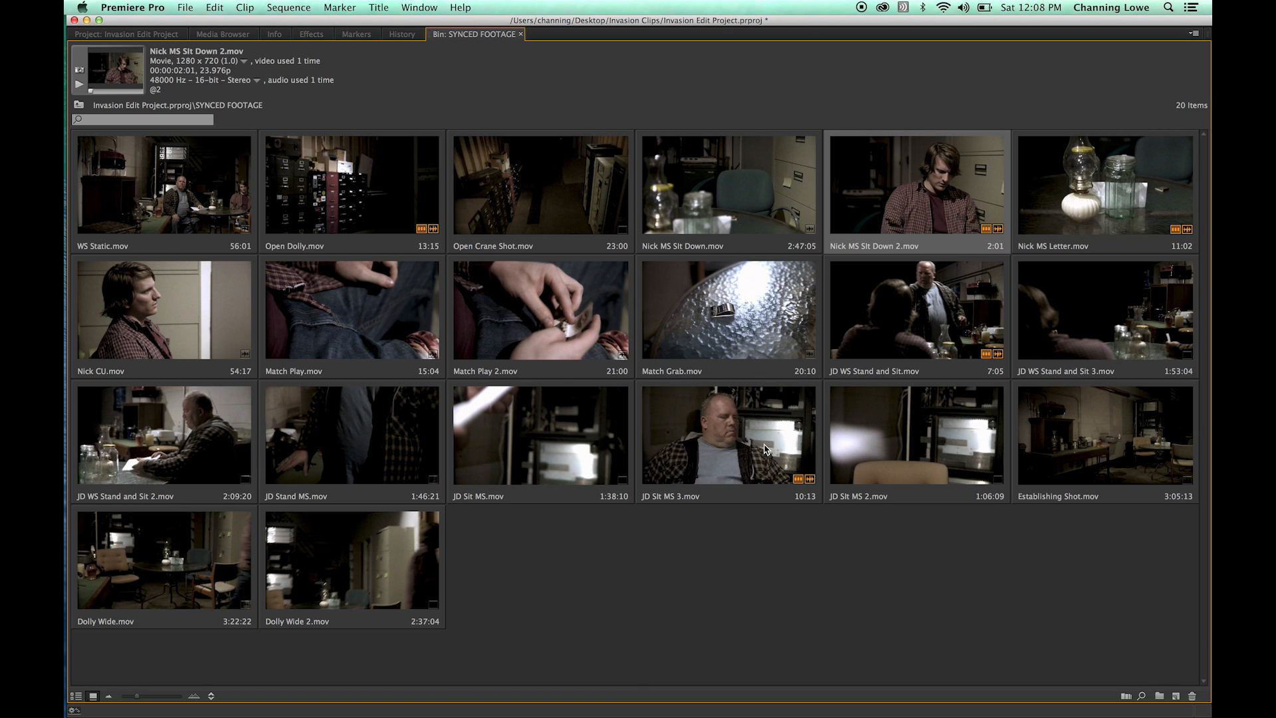
pyautogui.doubleClick(711, 416)
pyautogui.click(170, 389)
pyautogui.press('space')
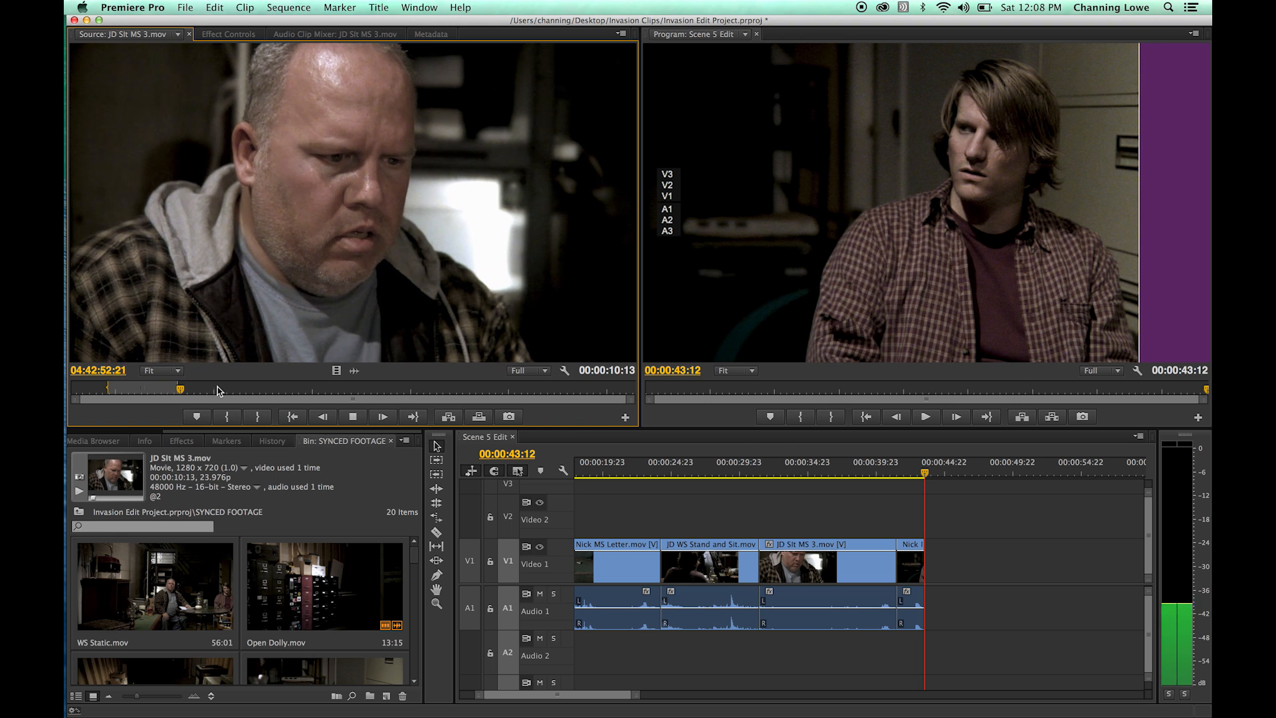
pyautogui.press('space')
pyautogui.moveTo(185, 388); pyautogui.dragTo(167, 389)
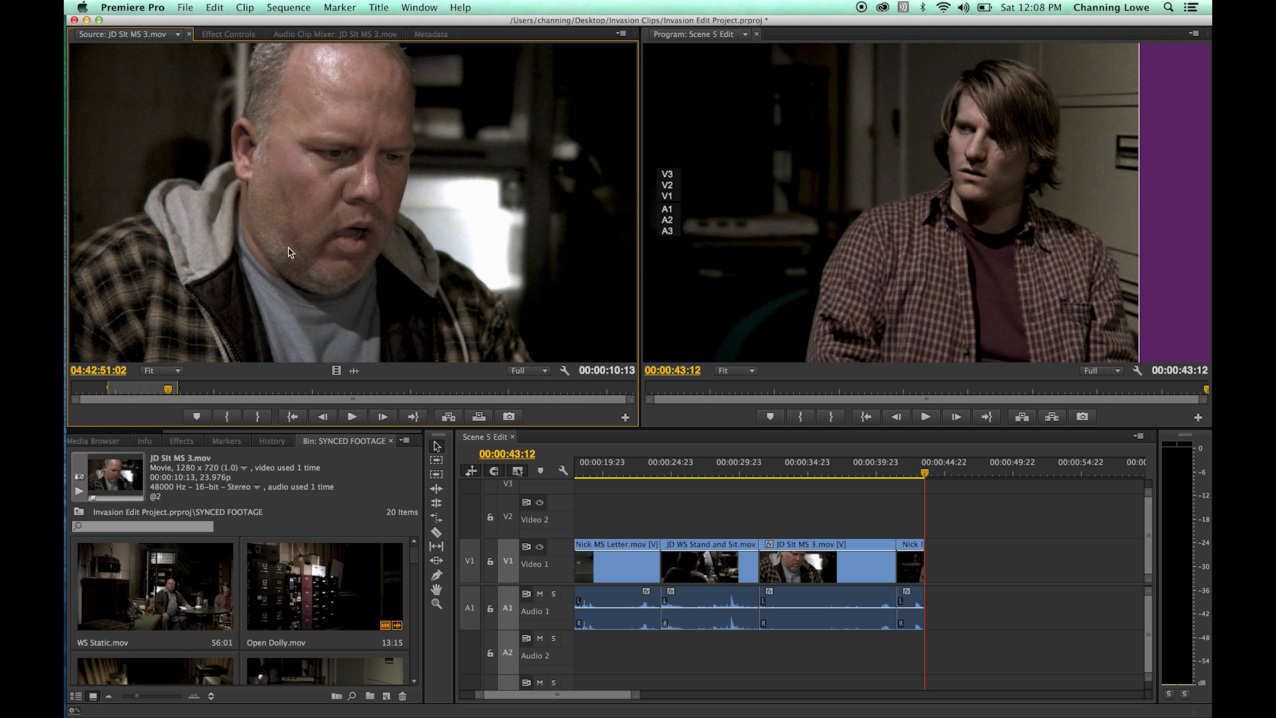
# Play through JD Sit MS 3.mov and mark a new in point at about 04:42:55, while J.D. looks down.
pyautogui.press('space')
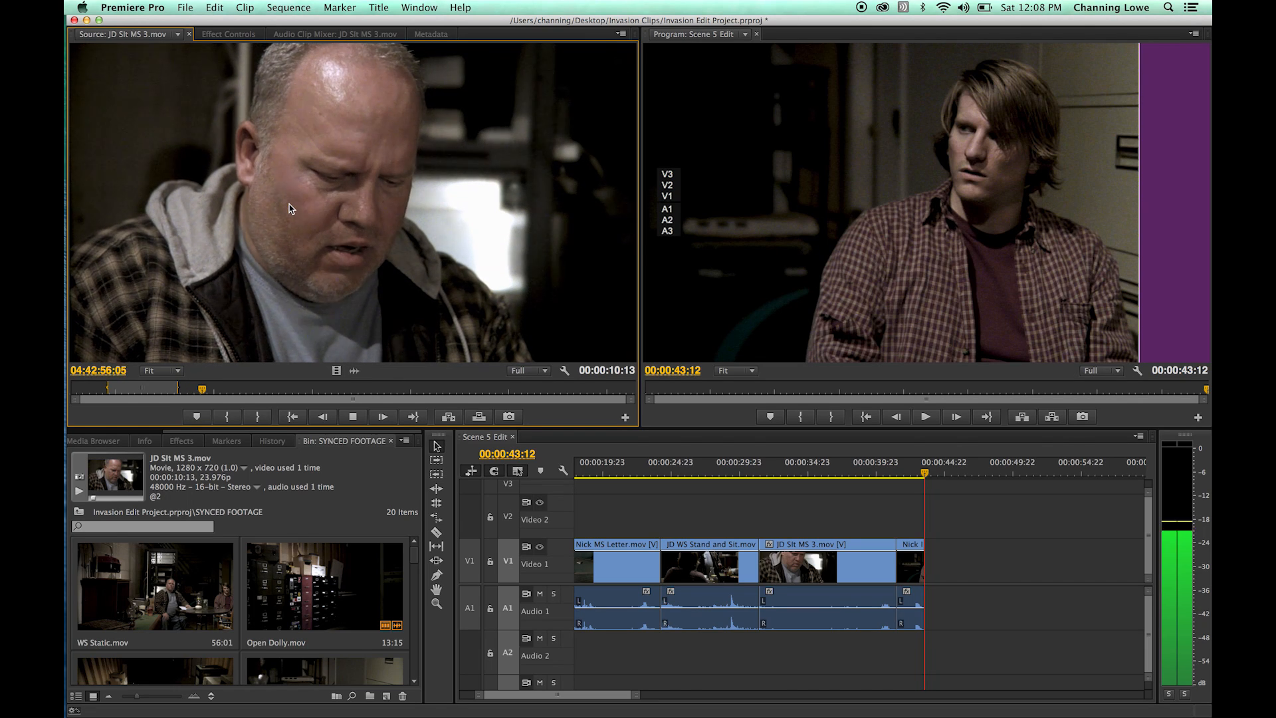
pyautogui.press('space')
pyautogui.press('j')
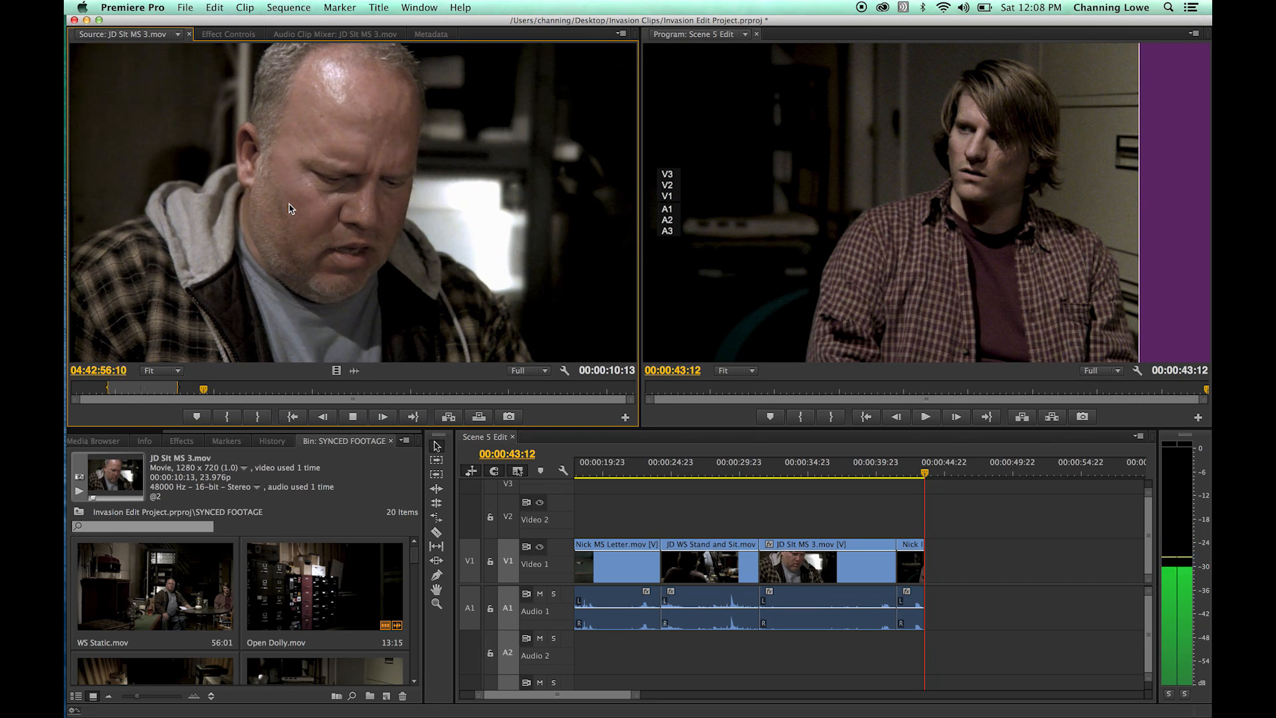
pyautogui.press('k')
pyautogui.press('i')
pyautogui.press('space')
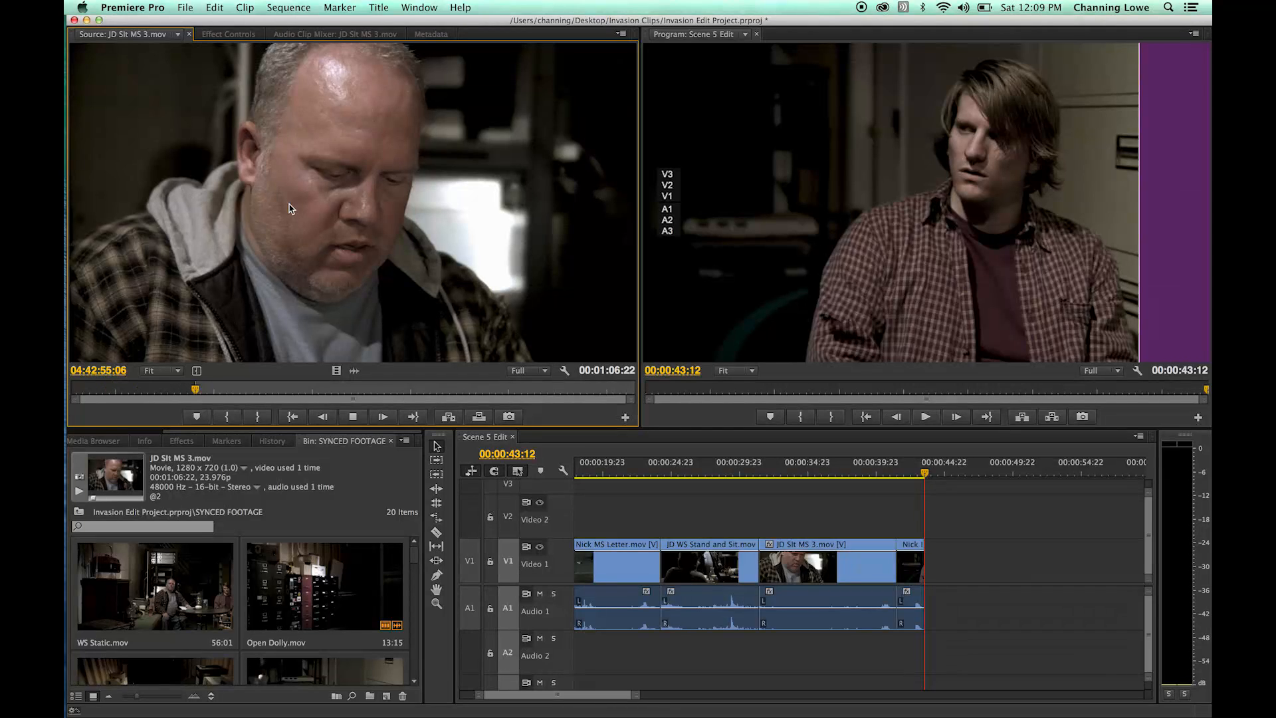
# Mark JD Sit MS 3.mov's out point at 04:42:56:16, overwrite the clip at 00:00:43:12 in the sequence, and enlarge the SYNCED FOOTAGE bin.
pyautogui.press('space')
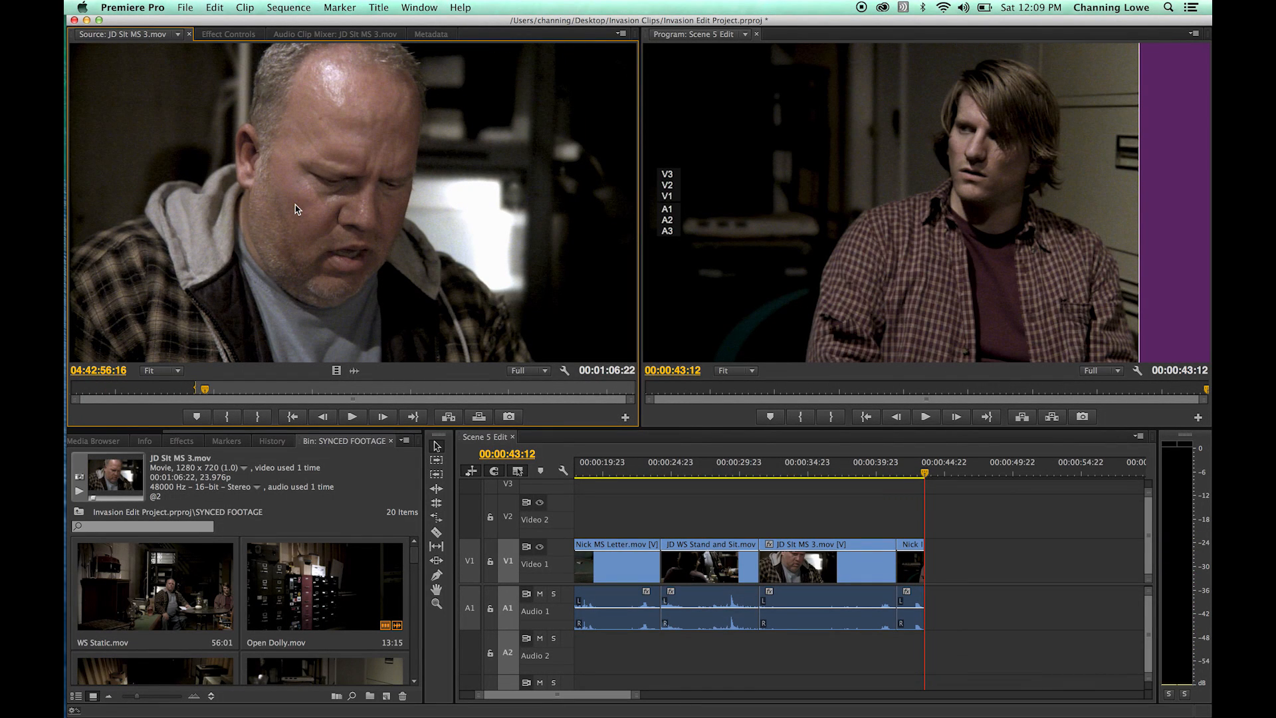
pyautogui.press('o')
pyautogui.press('.')
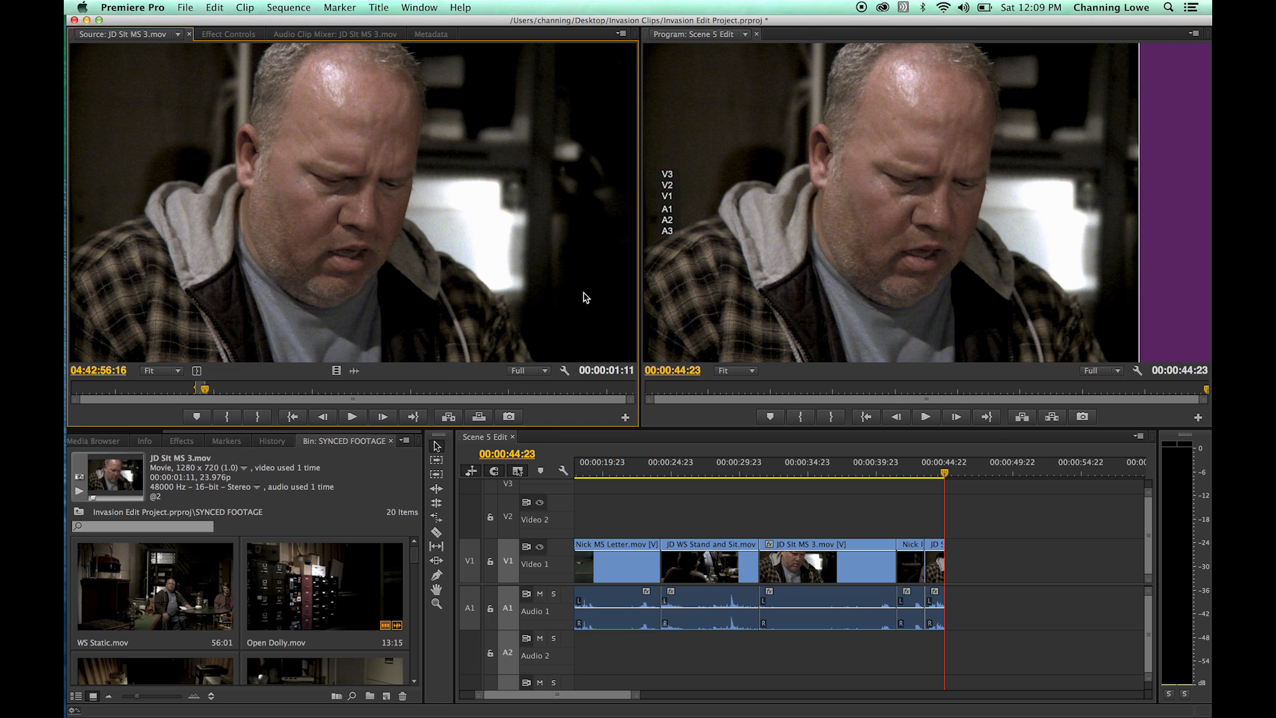
pyautogui.press('`')
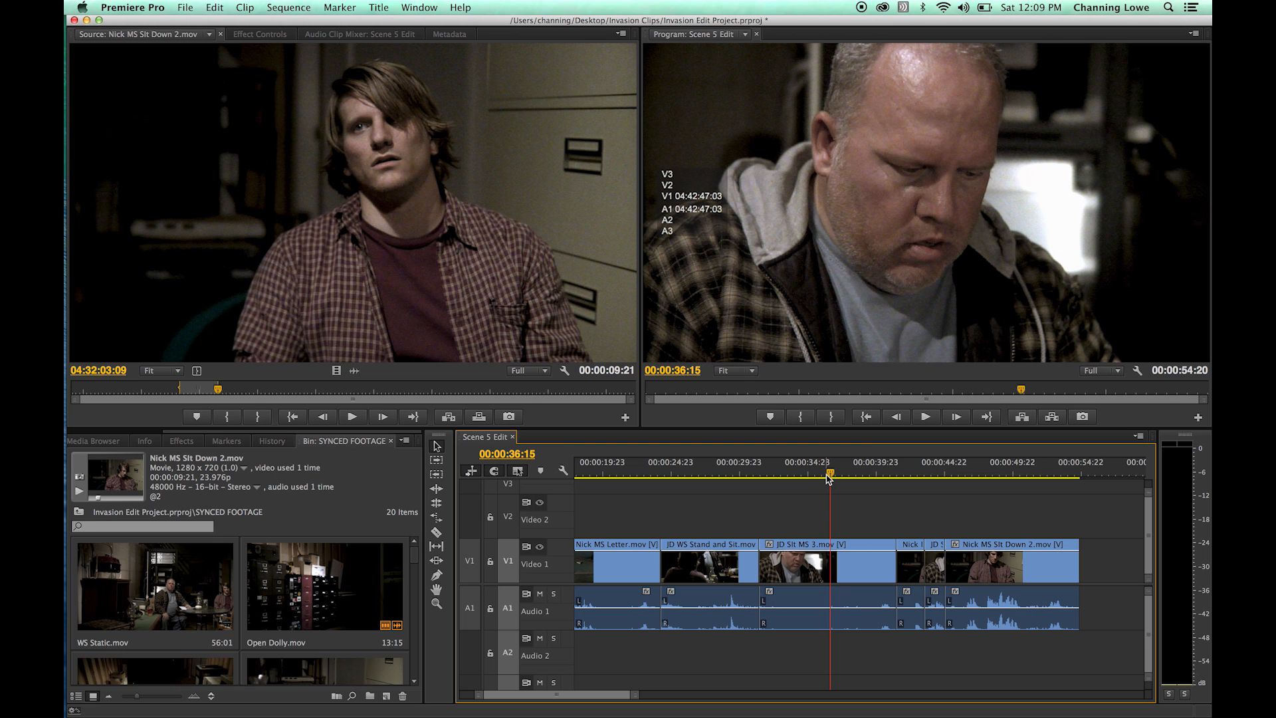
# Cue the sequence to 00:00:39:19 and switch to Acrobat to read the script from "They're gone." to J.D.'s walk on page 3.
pyautogui.moveTo(827, 479); pyautogui.dragTo(872, 508)
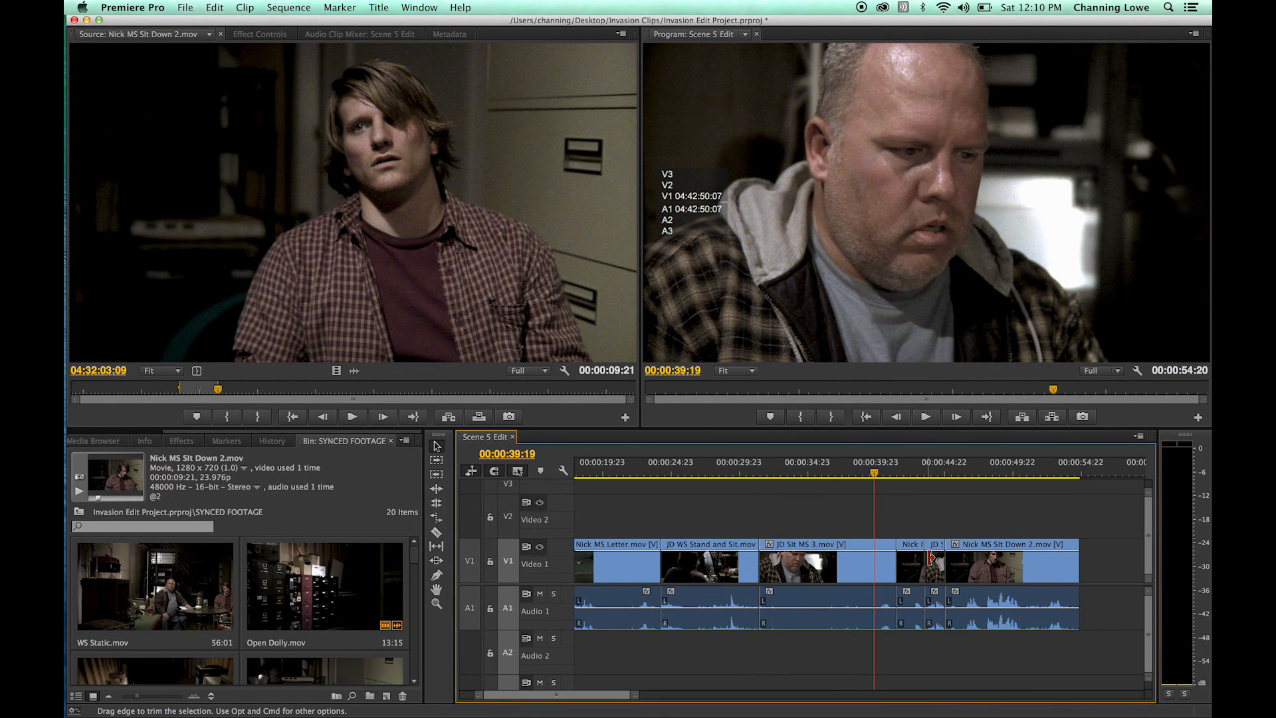
pyautogui.press('super+Tab')
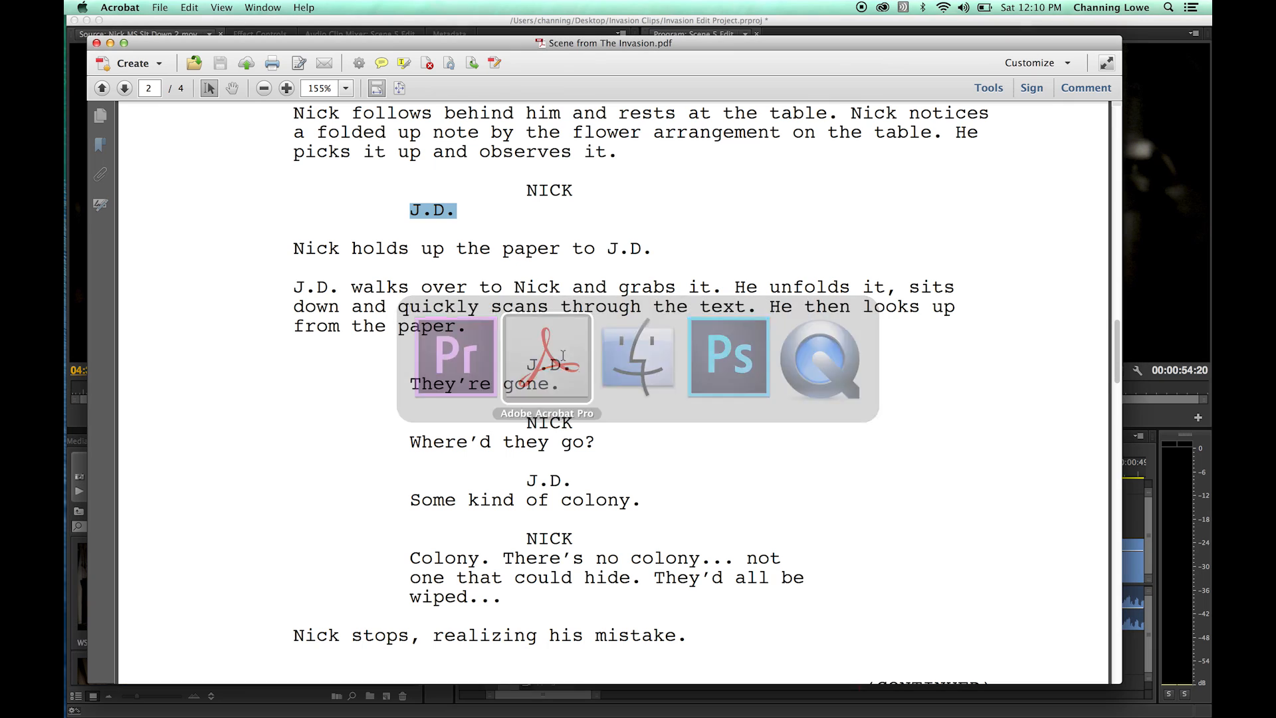
pyautogui.click(464, 388)
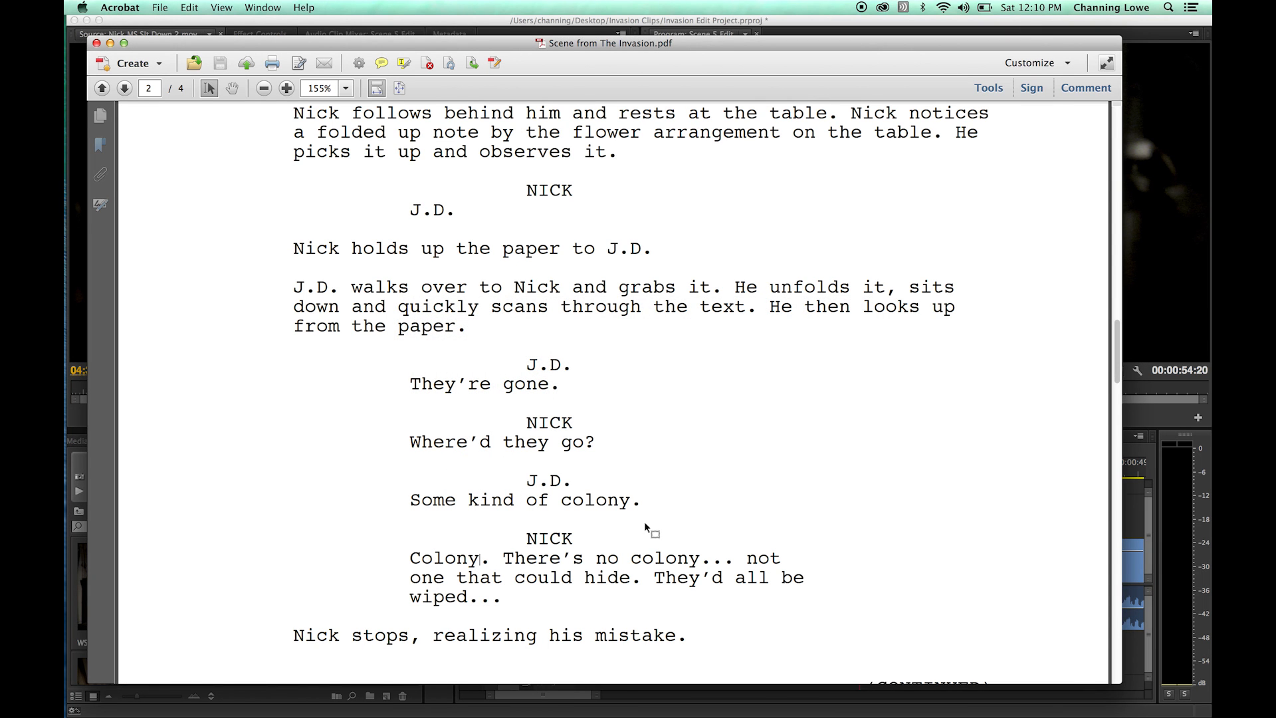
pyautogui.press('super+Tab')
pyautogui.press('super+Tab')
pyautogui.scroll(-6, 607, 591)
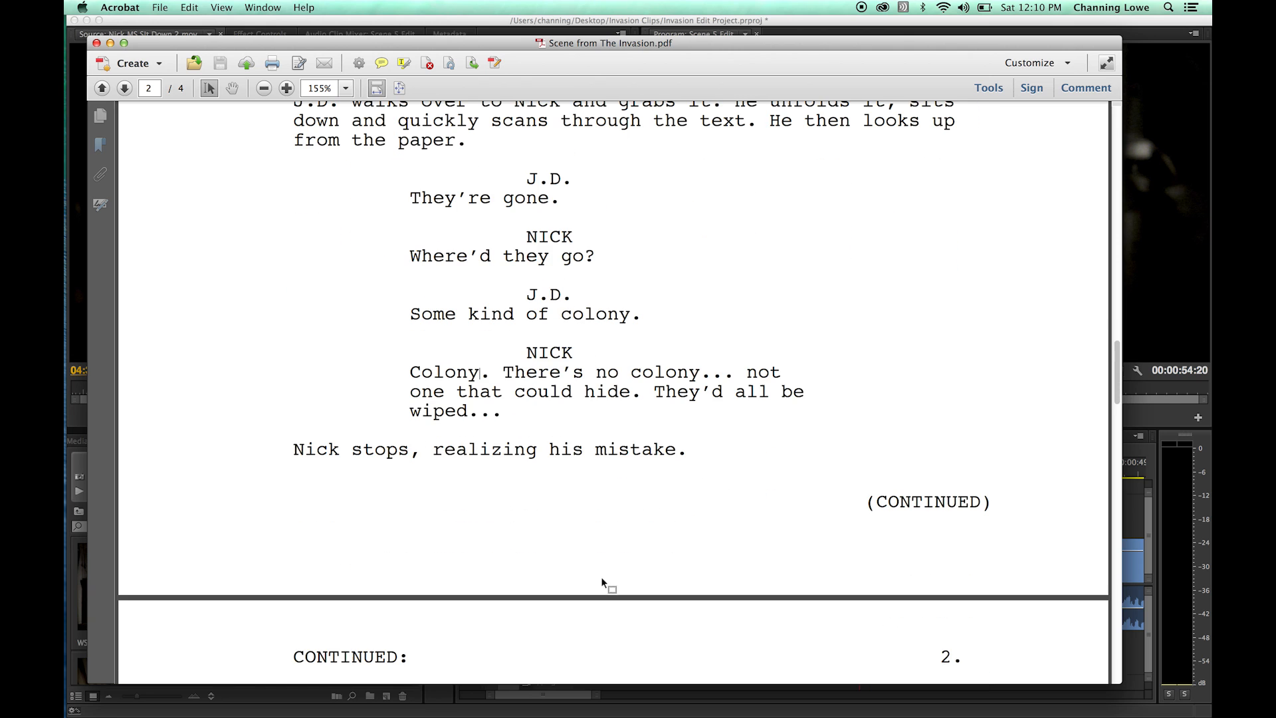
pyautogui.scroll(-9, 493, 466)
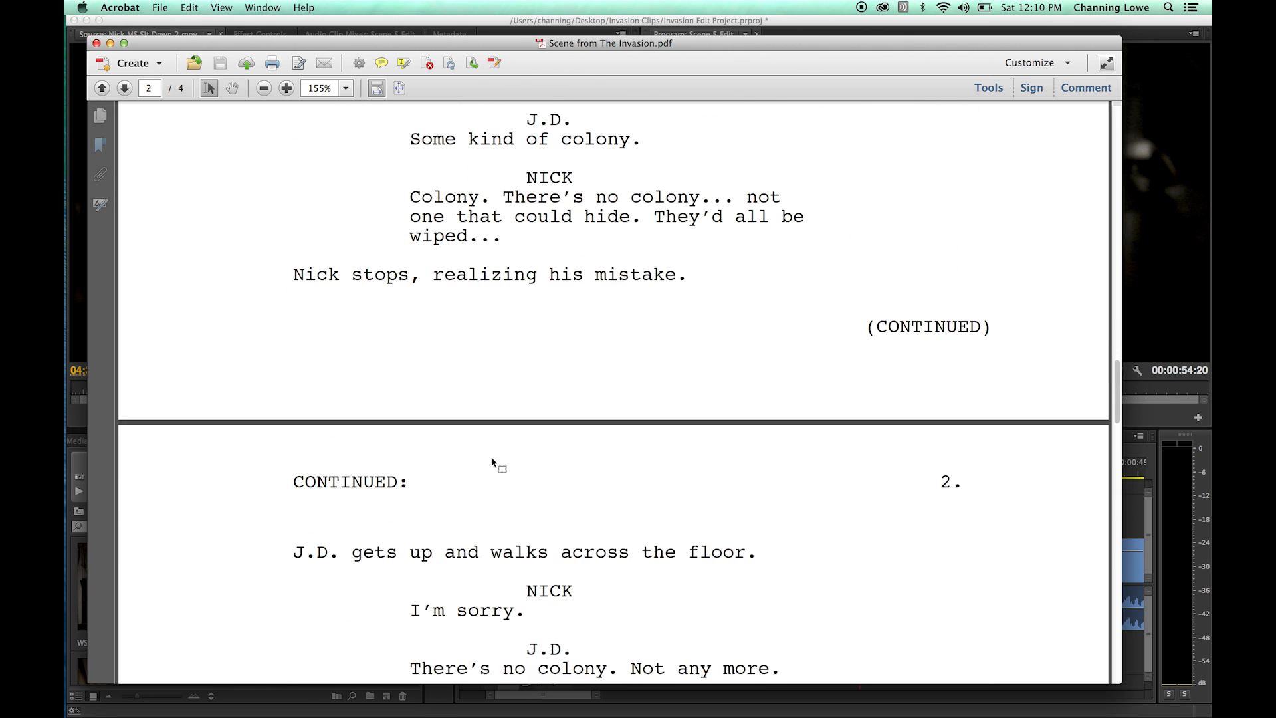
pyautogui.moveTo(418, 507); pyautogui.dragTo(525, 504)
pyautogui.click(551, 489)
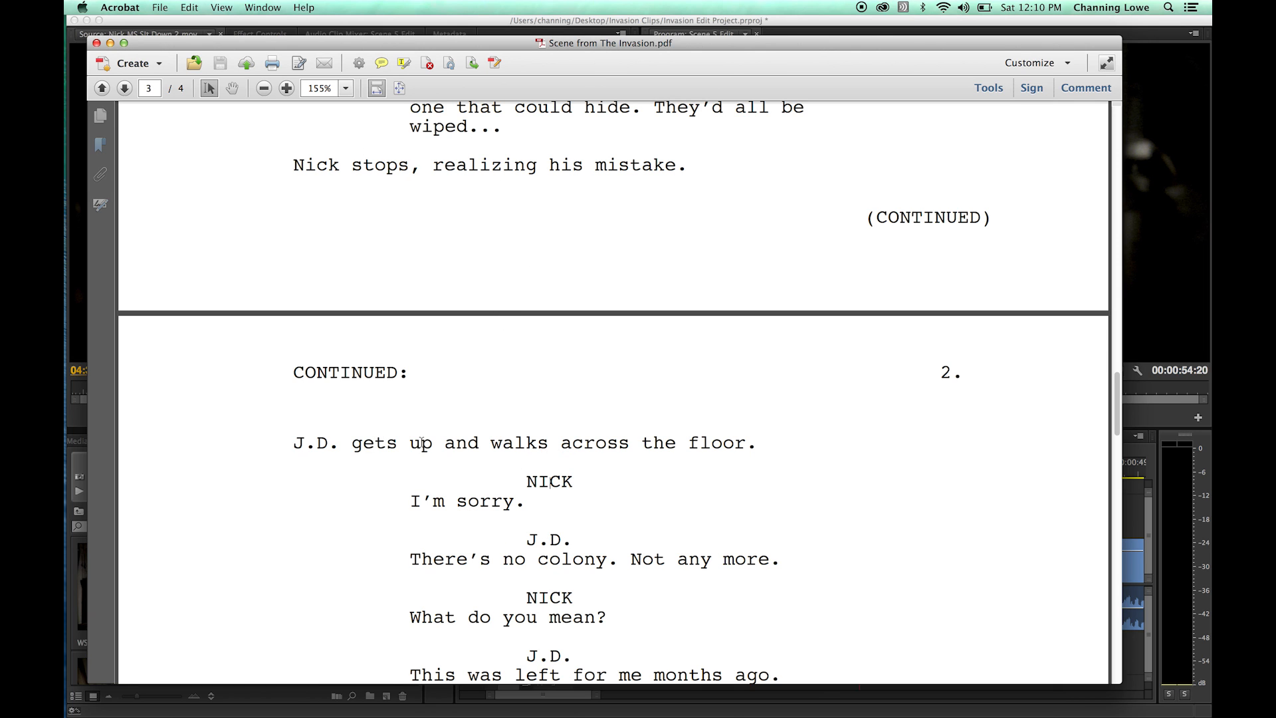
# Switch back to Premiere Pro, play the last clips from 00:00:39:16 to the sequence end, and fit the whole sequence in the timeline.
pyautogui.press('super+Tab')
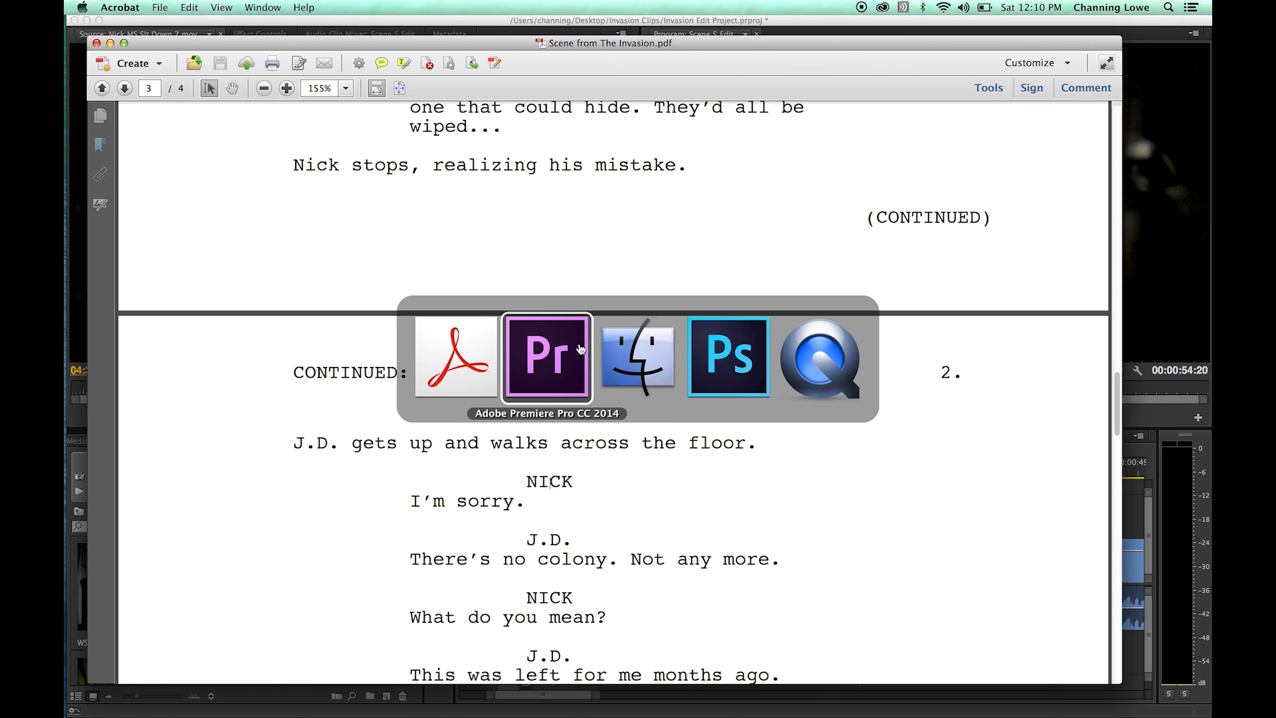
pyautogui.click(578, 348)
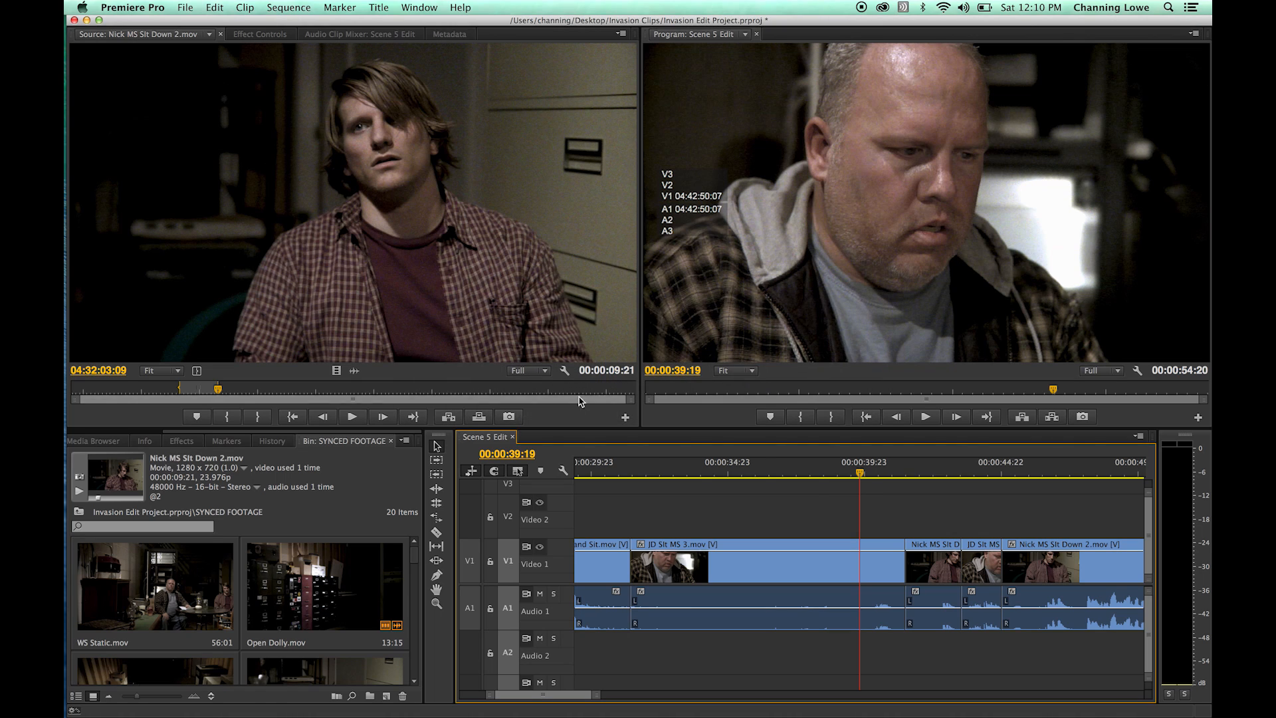
pyautogui.click(856, 470)
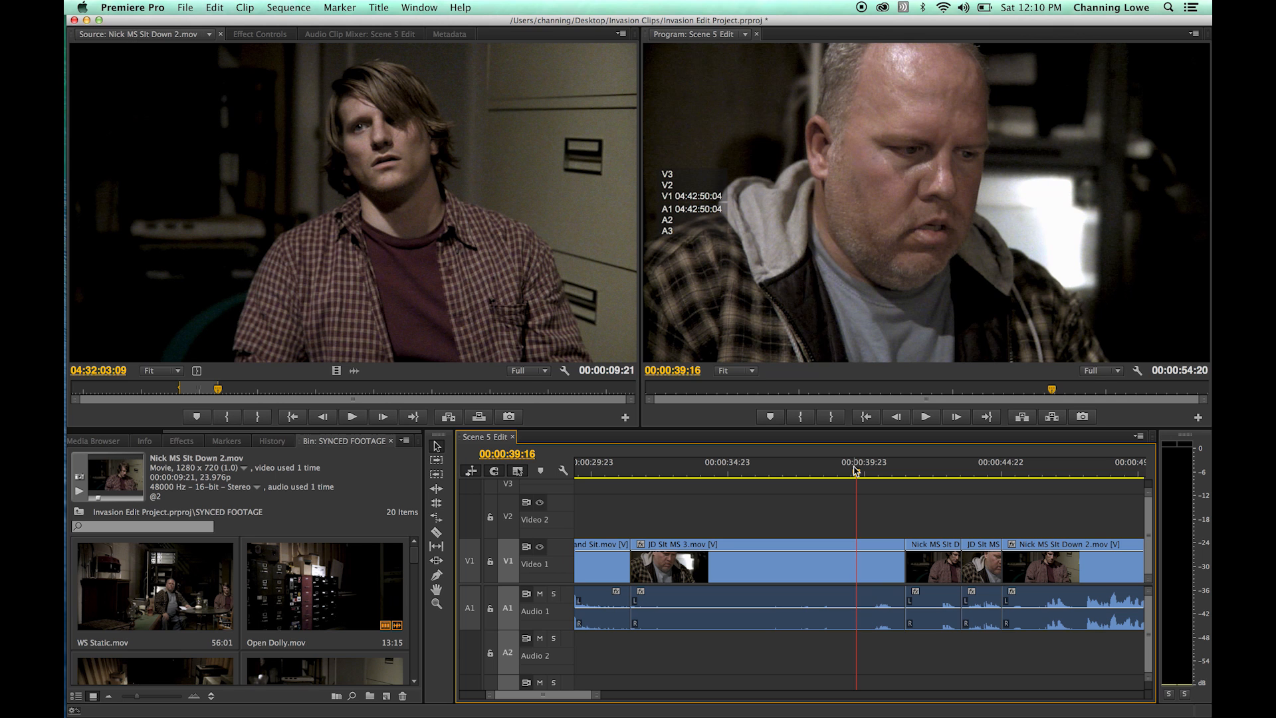
pyautogui.press('space')
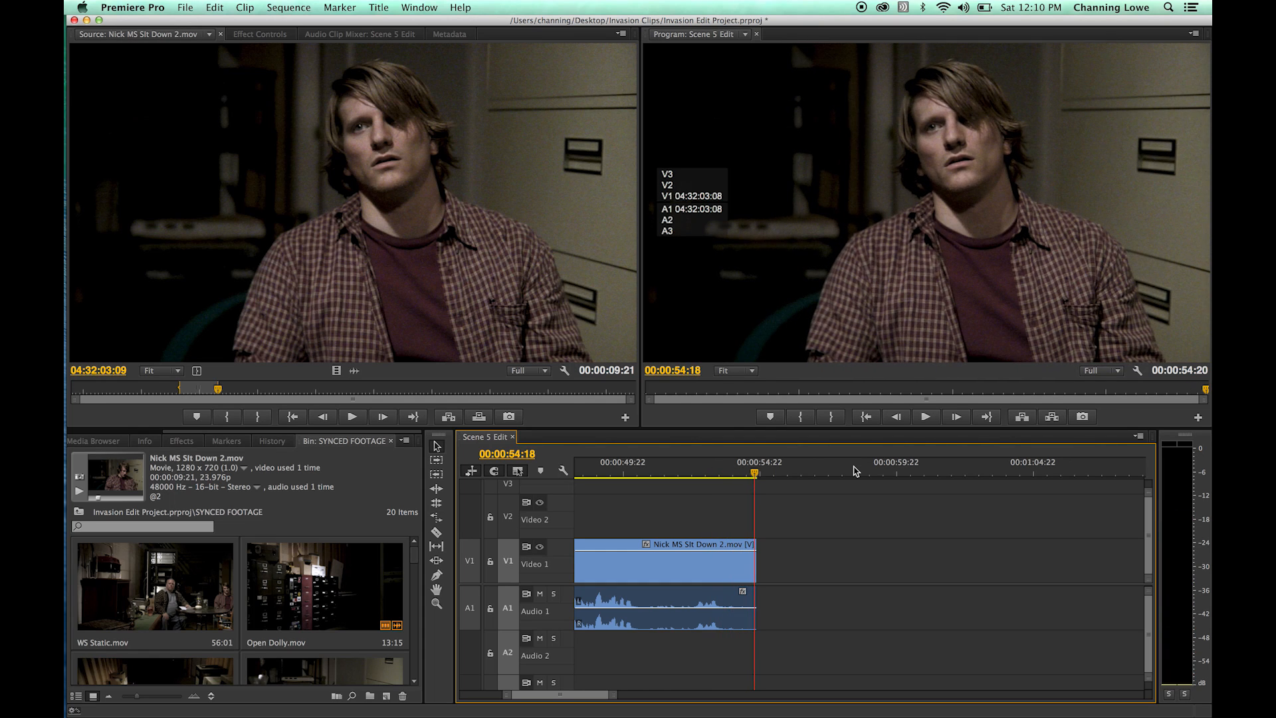
pyautogui.click(736, 474)
pyautogui.press('\\')
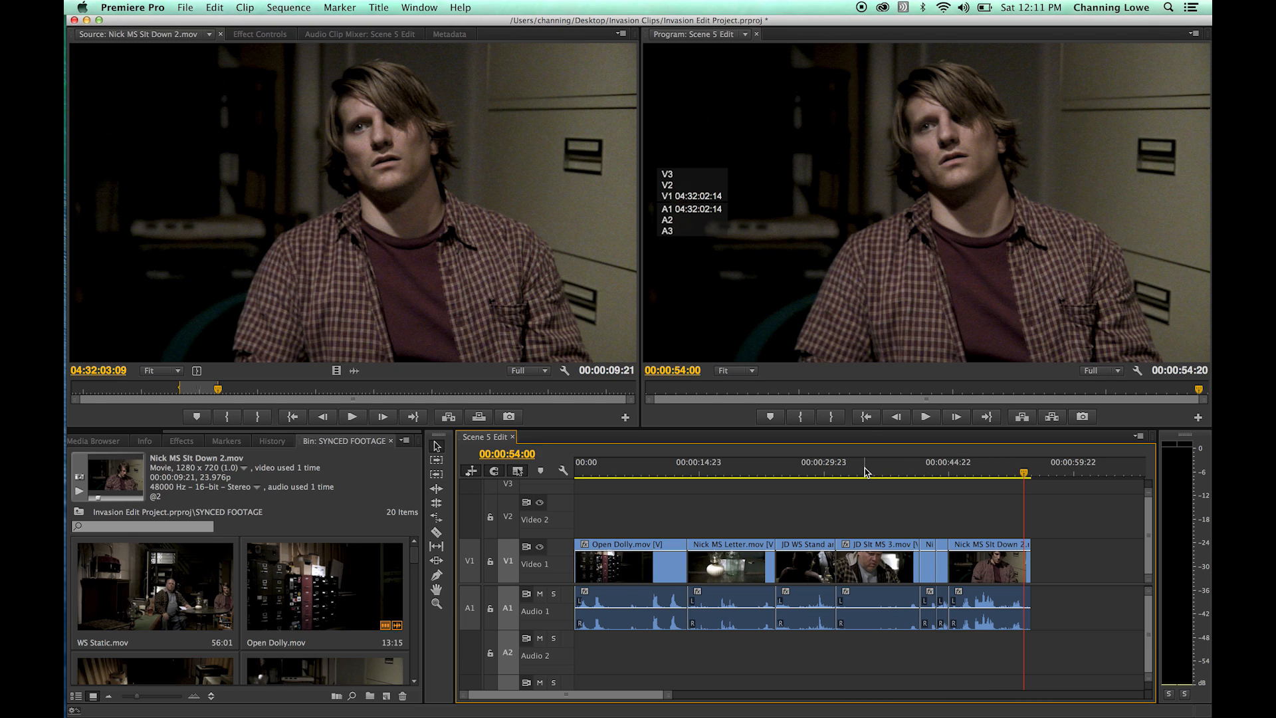
# Play the opening of the sequence from 00:00:00:00 to 00:00:01:18.
pyautogui.moveTo(857, 472); pyautogui.dragTo(556, 490)
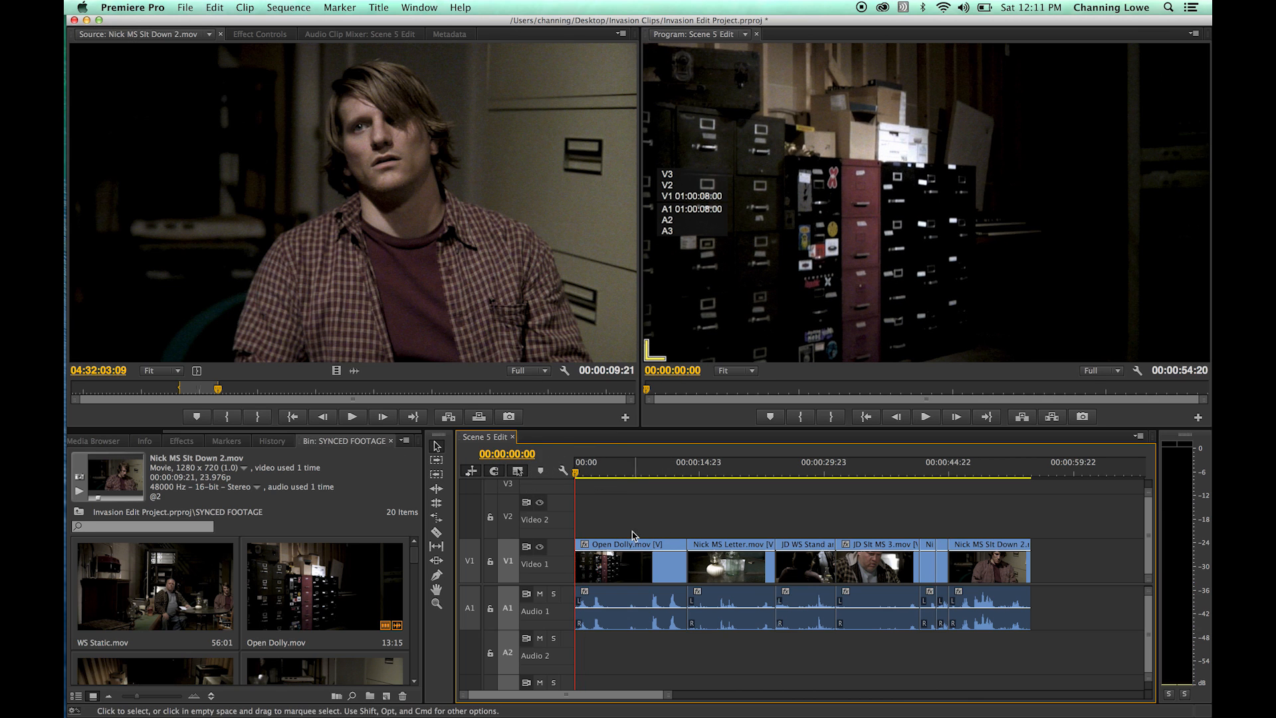
pyautogui.press('space')
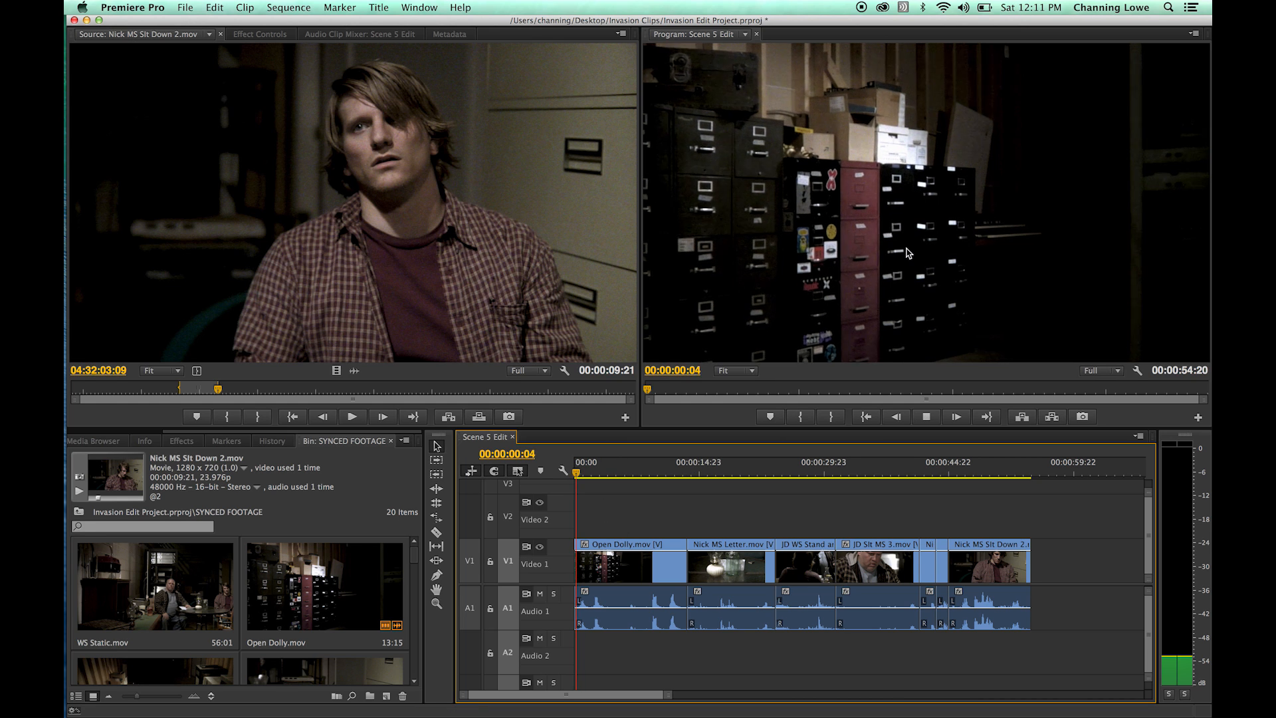
pyautogui.press('space')
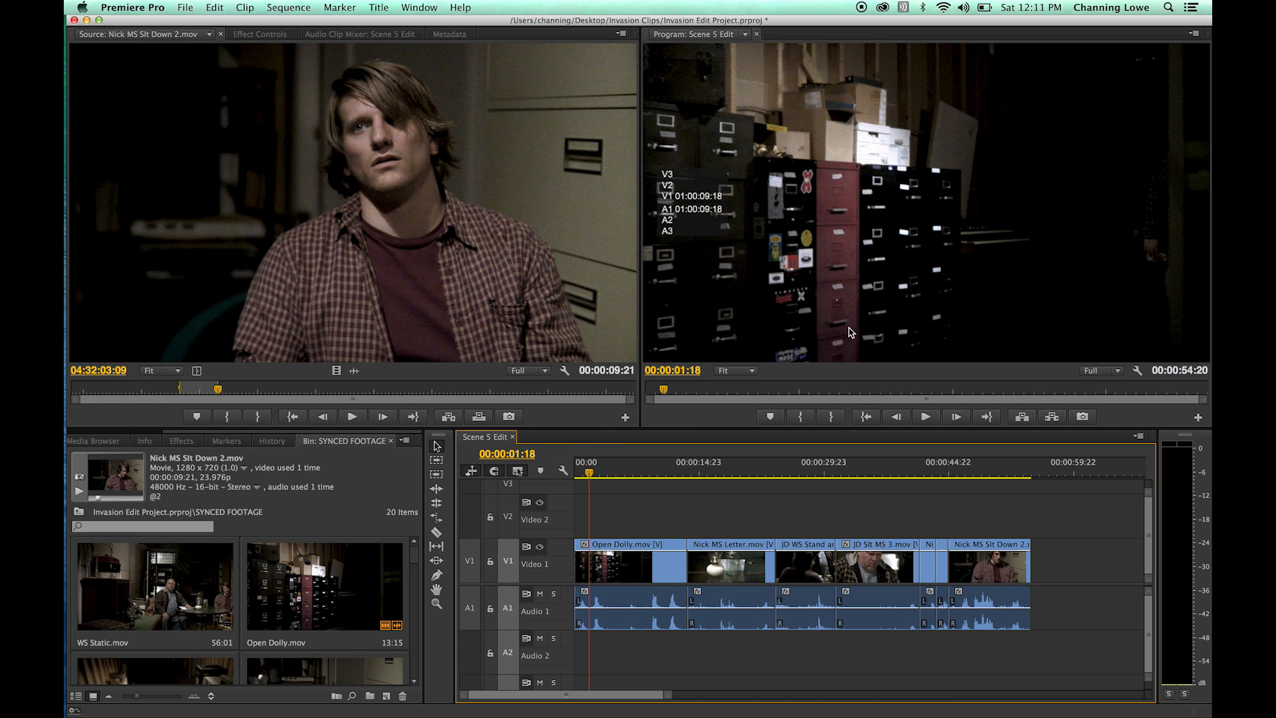
# Cue the sequence to 00:00:02:08, where J.D. walks into the Open Dolly.mov shot, and clear the trial in point set there.
pyautogui.moveTo(578, 472); pyautogui.dragTo(564, 474)
pyautogui.press('=')
pyautogui.press('=')
pyautogui.press('=')
pyautogui.moveTo(644, 468); pyautogui.dragTo(730, 484)
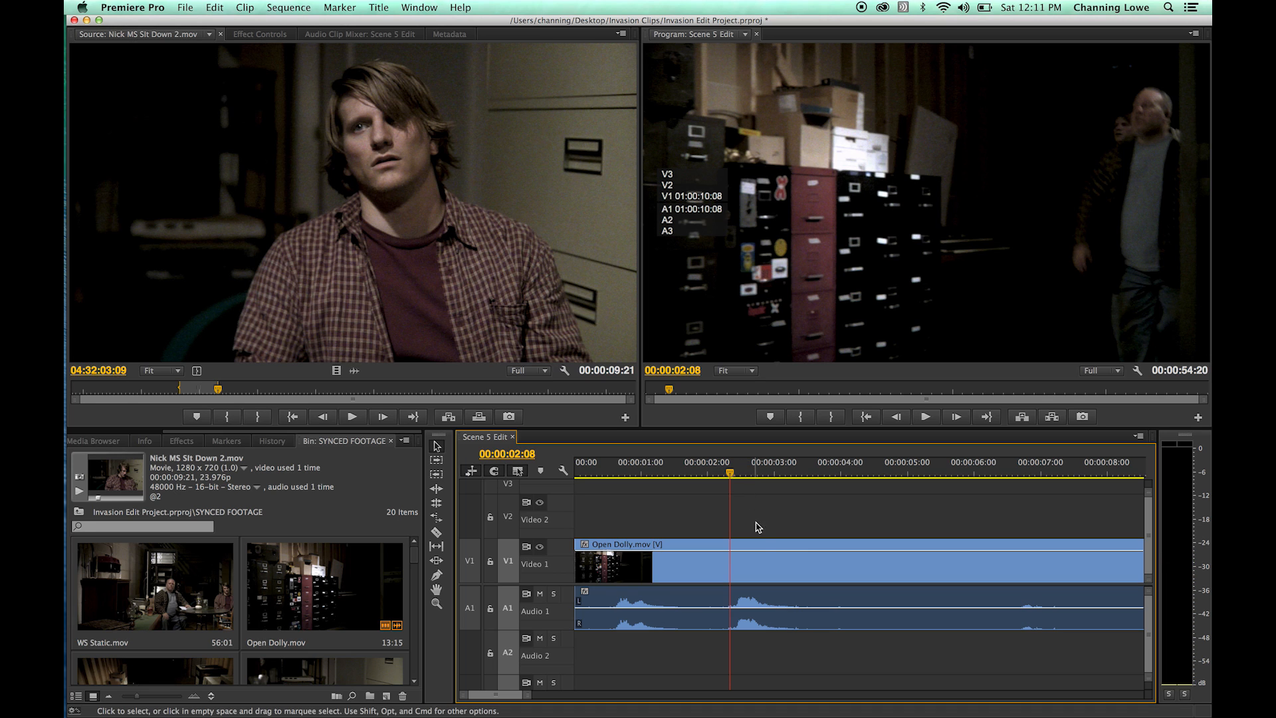
pyautogui.press('i')
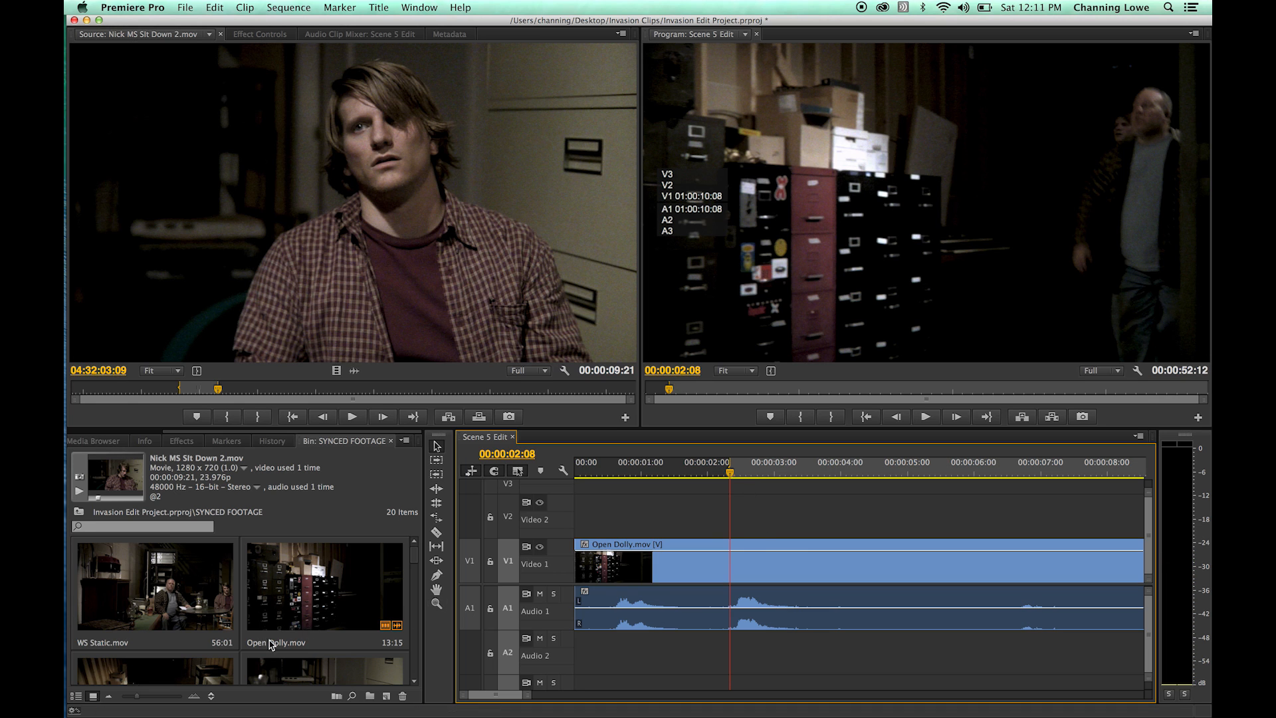
pyautogui.hotkey('alt', 'x')
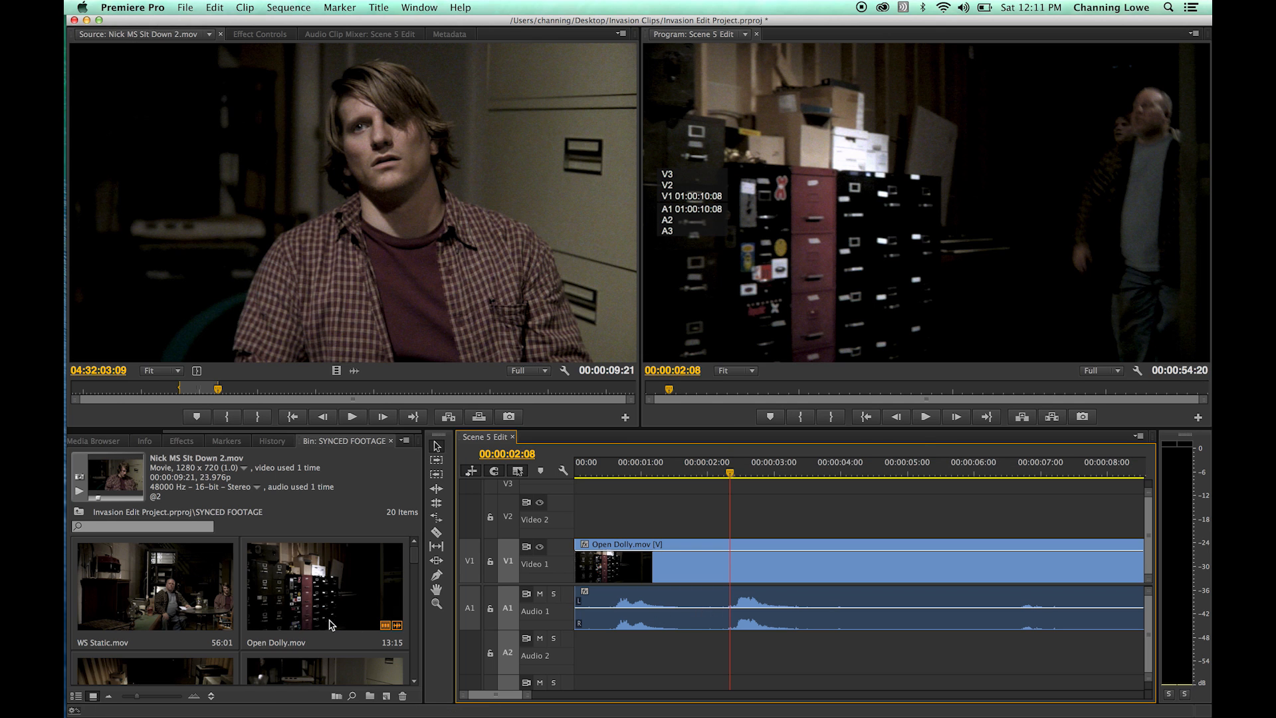
# Load Open Crane Shot.mov from the SYNCED FOOTAGE bin and cue it to 03:56:41:23, as J.D. enters.
pyautogui.press('`')
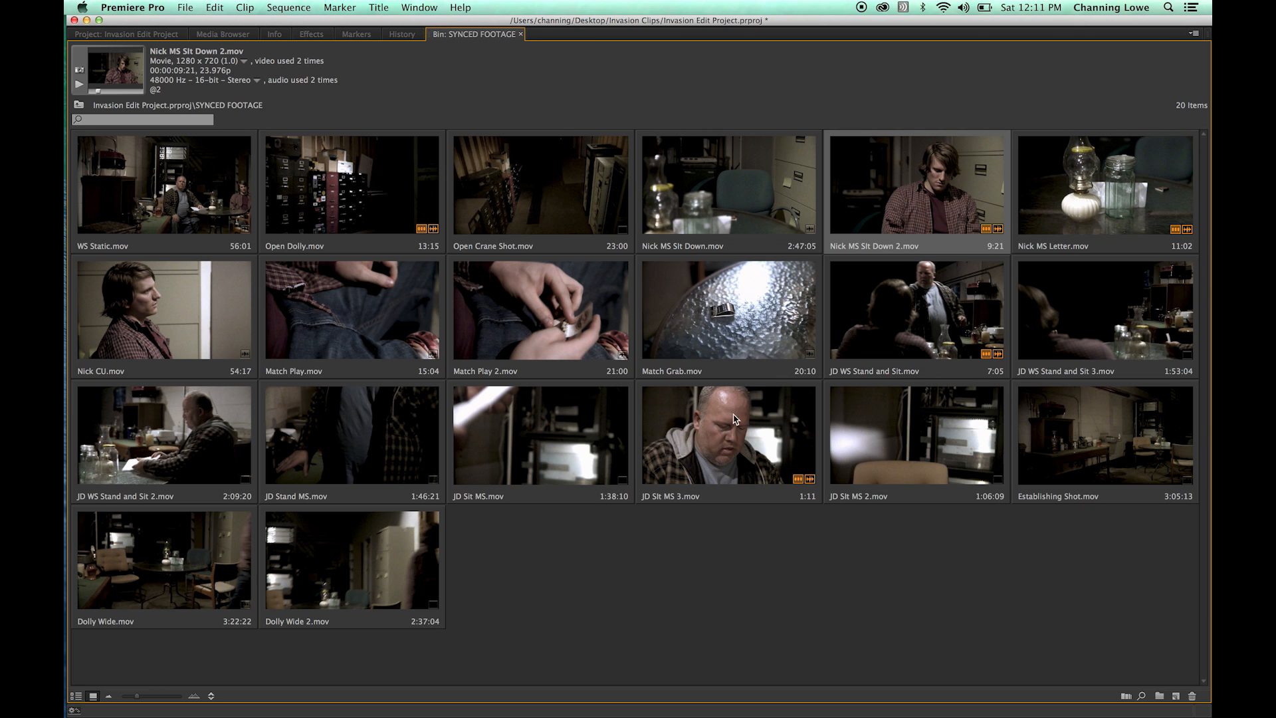
pyautogui.doubleClick(553, 210)
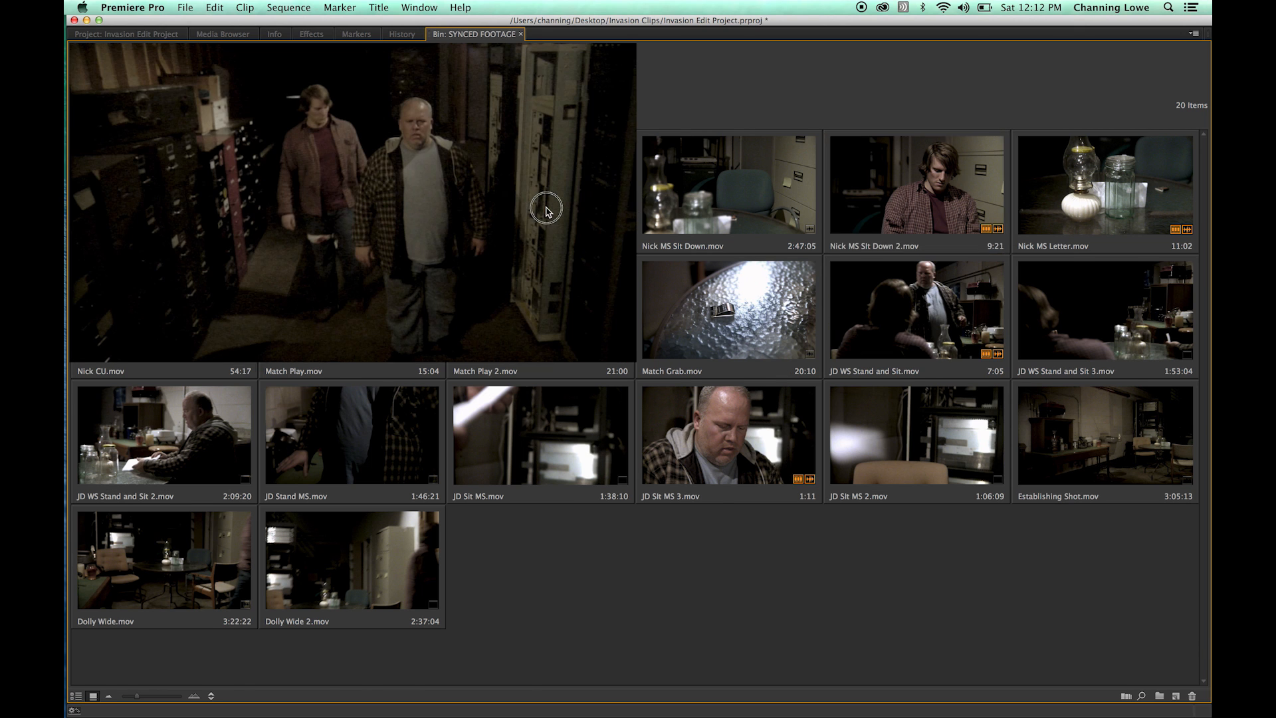
pyautogui.press('`')
pyautogui.moveTo(317, 399); pyautogui.dragTo(258, 402)
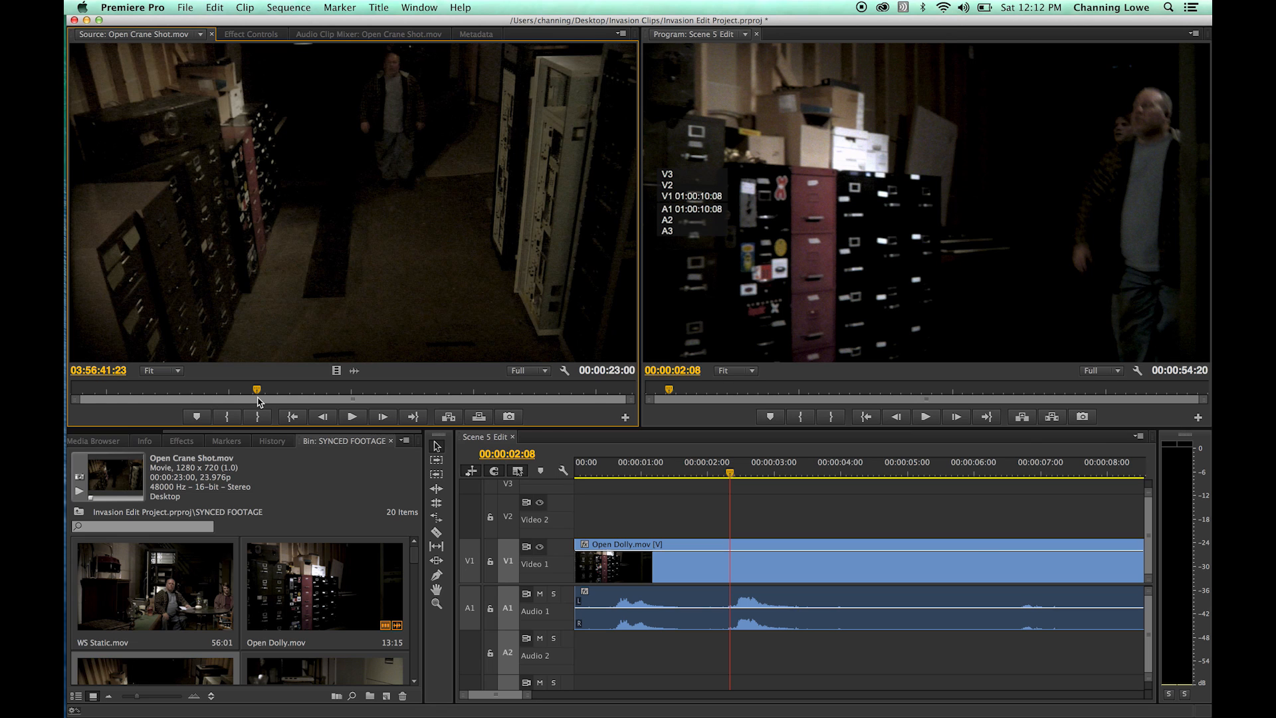
# Match J.D.'s position frame by frame in Open Crane Shot.mov and mark the in point at 03:56:42:05.
pyautogui.press('Right')
pyautogui.press('Right')
pyautogui.press('Right')
pyautogui.press('Left')
pyautogui.press('Left')
pyautogui.press('Right')
pyautogui.press('Right')
pyautogui.press('Right')
pyautogui.press('Right')
pyautogui.press('Right')
pyautogui.press('Right')
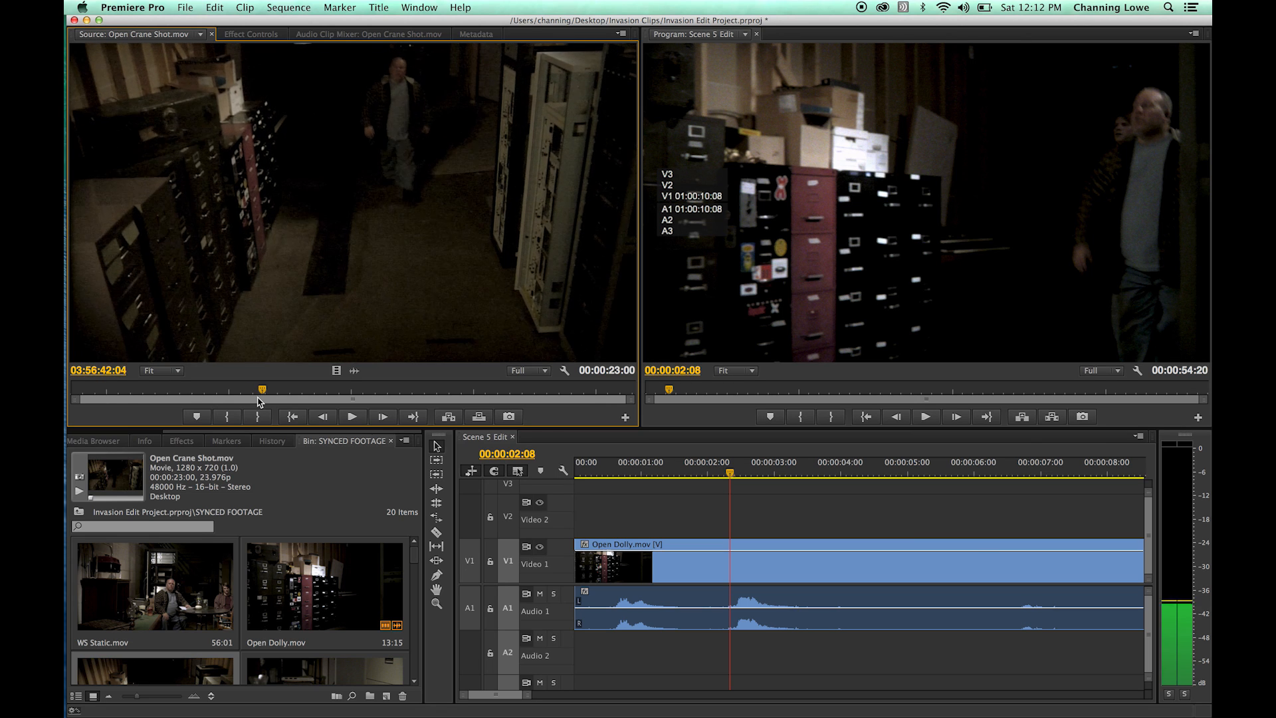
pyautogui.press('Left')
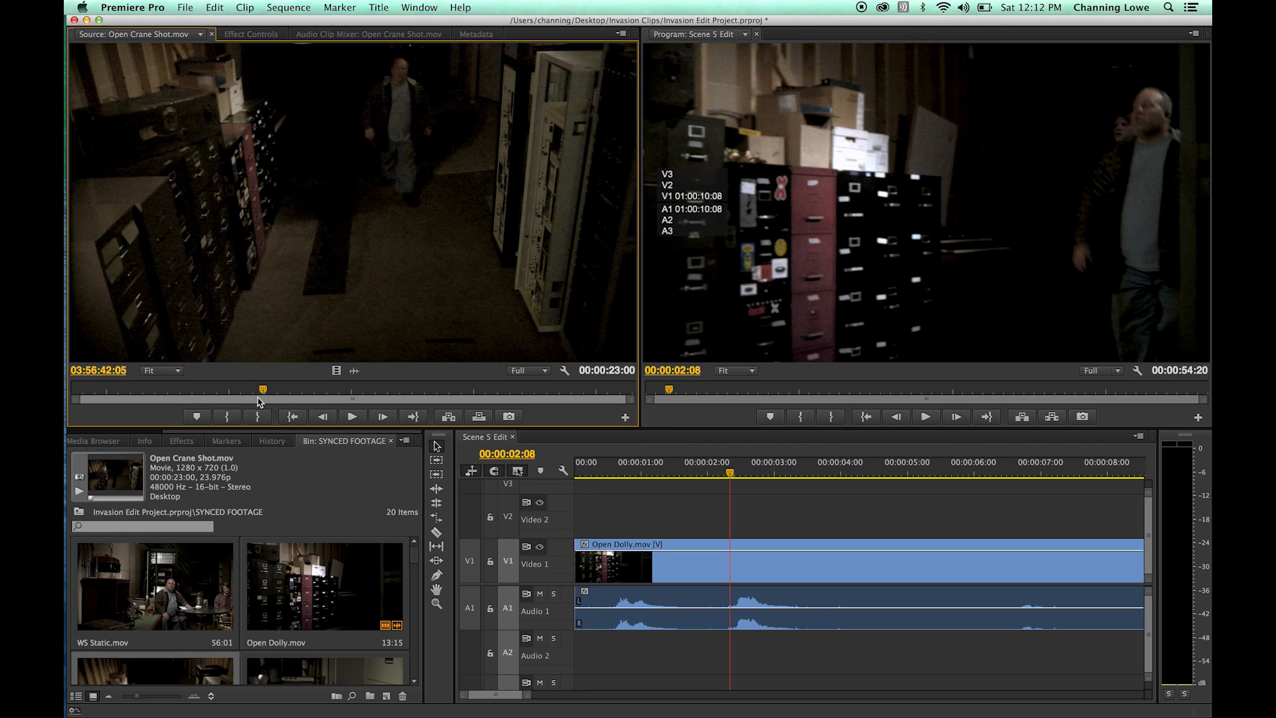
pyautogui.press('i')
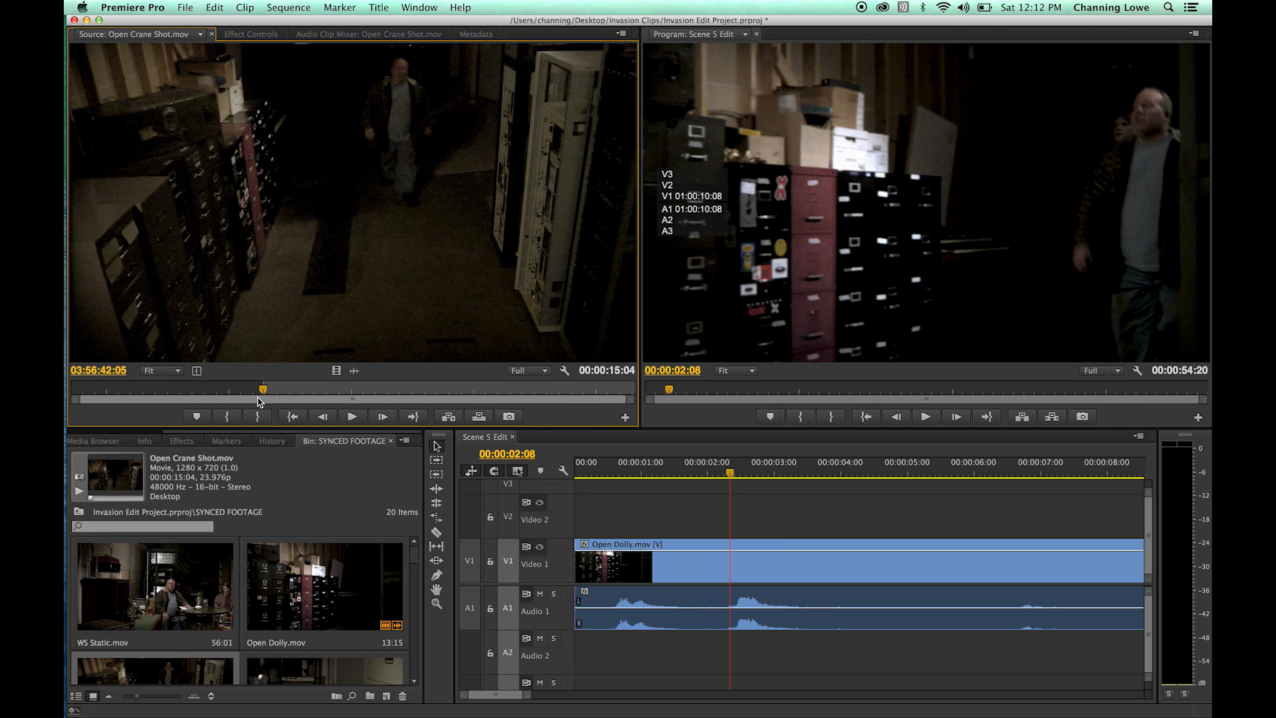
# Mark the out point of Open Crane Shot.mov at 03:56:43:22 and place only its video on Video 2 at 00:00:02:08.
pyautogui.press('space')
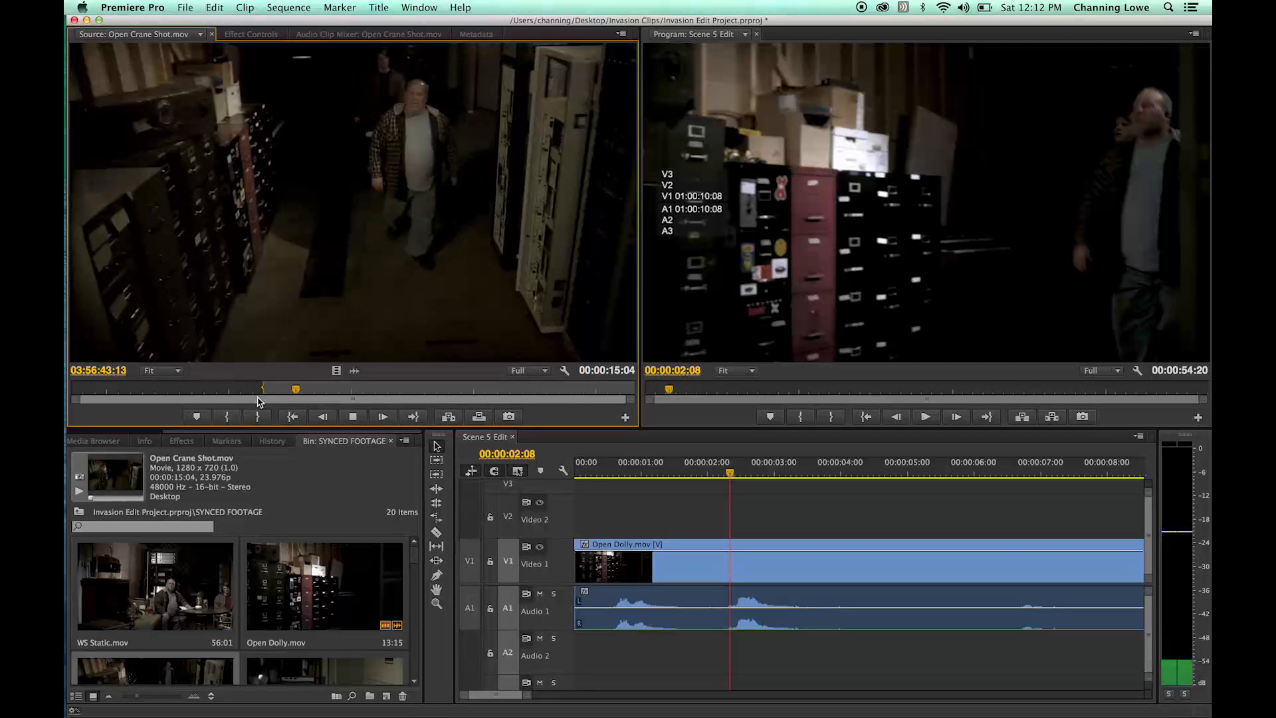
pyautogui.press('o')
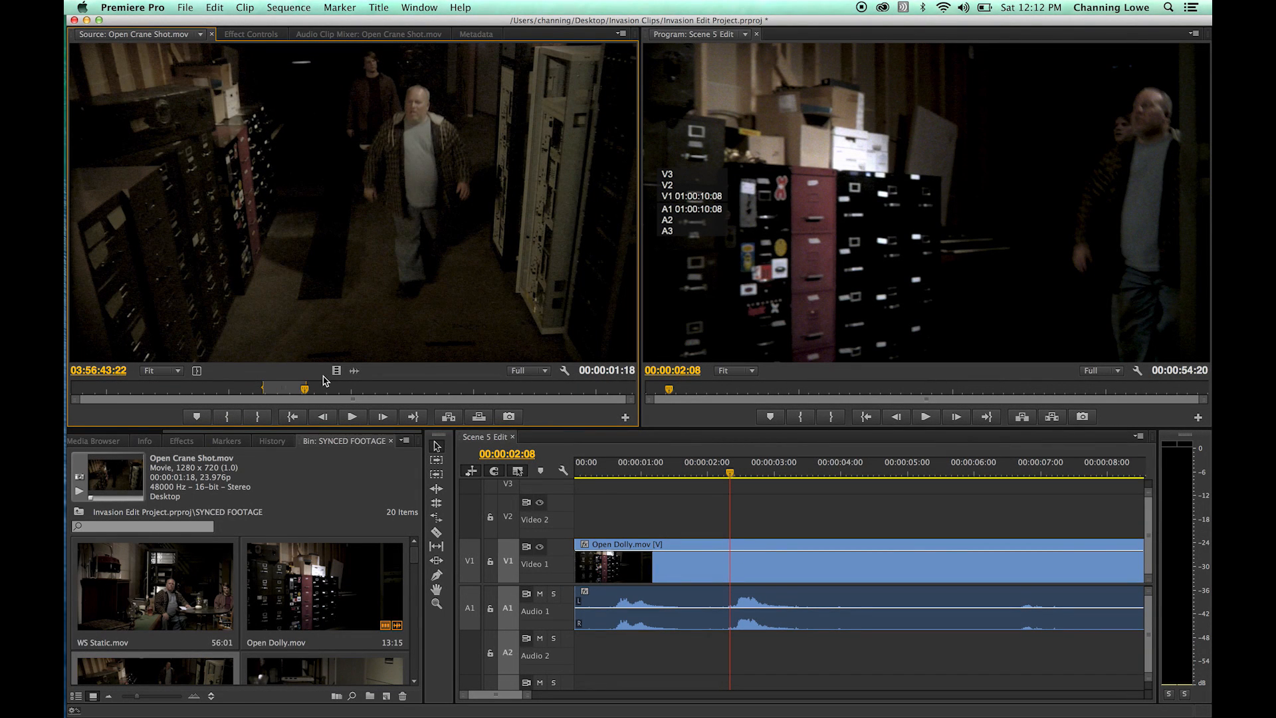
pyautogui.moveTo(332, 370); pyautogui.dragTo(731, 520)
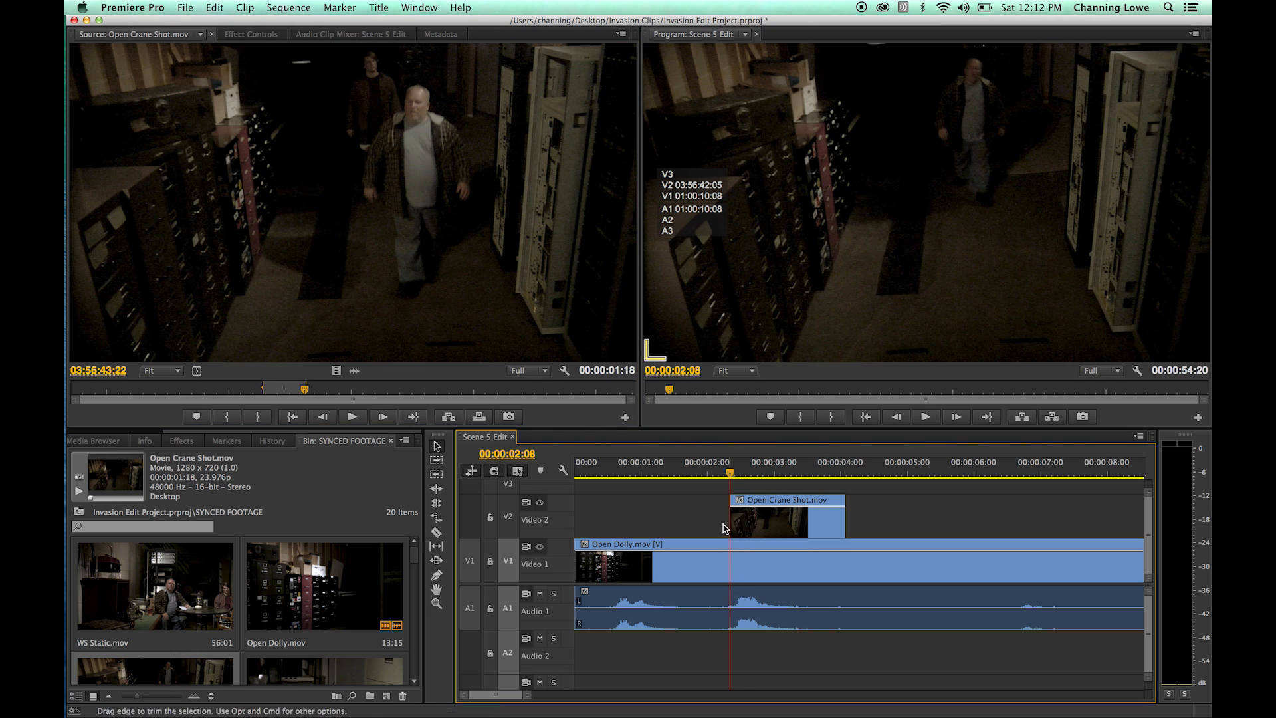
# Shift all sequence clips about 3.5 seconds later and extend the head of Open Crane Shot.mov back to about 00:00:01:00.
pyautogui.moveTo(736, 519); pyautogui.dragTo(576, 519)
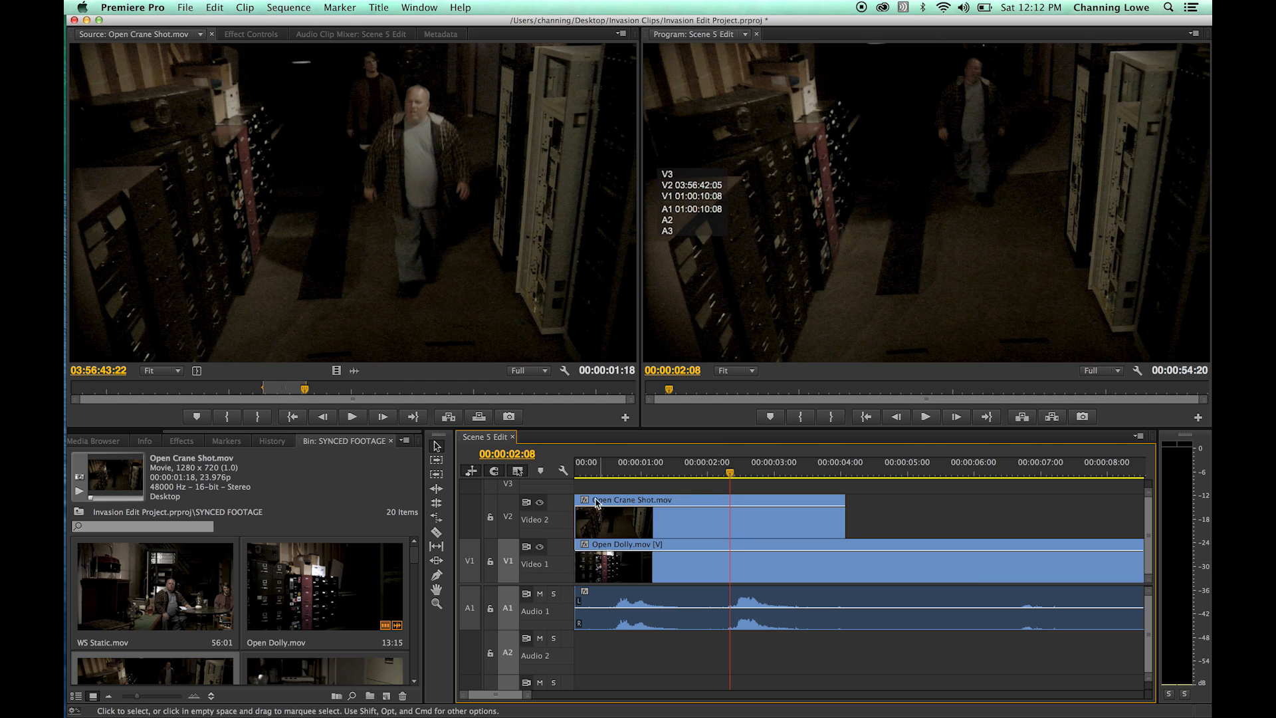
pyautogui.press('-')
pyautogui.press('-')
pyautogui.press('-')
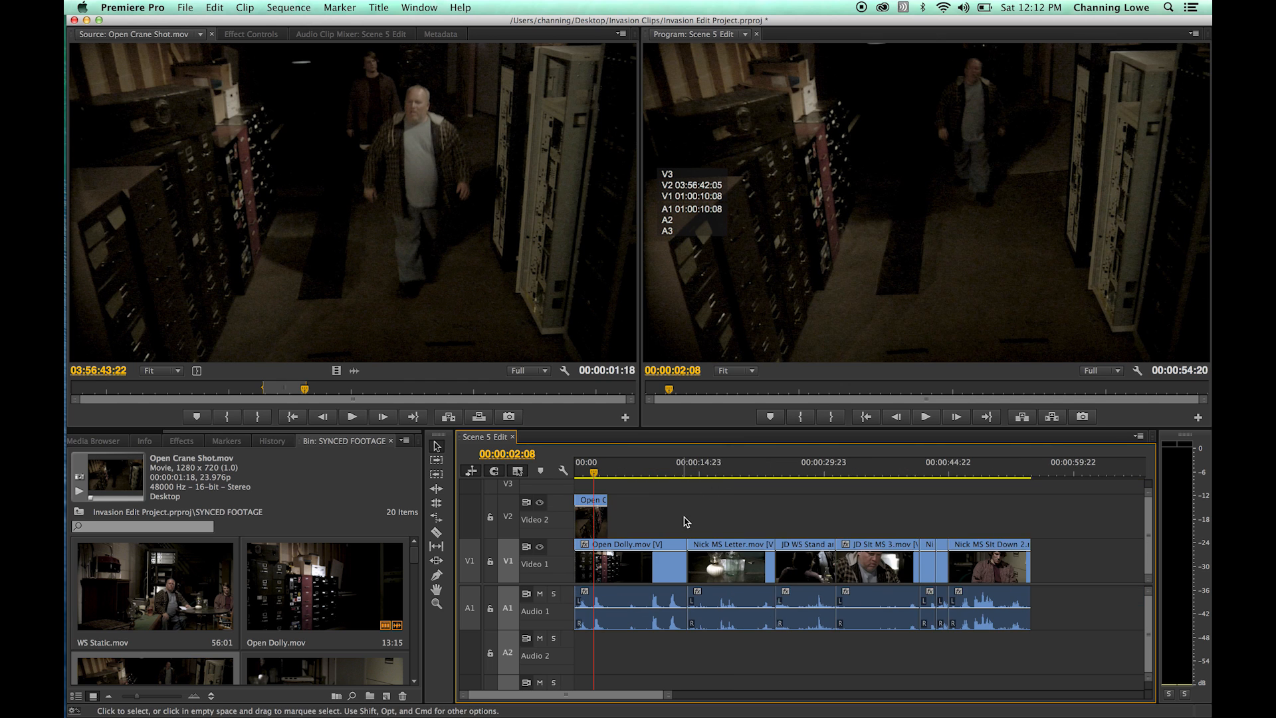
pyautogui.press('super+a')
pyautogui.moveTo(590, 522)
pyautogui.mouseDown()
pyautogui.moveTo(620, 520)
pyautogui.moveTo(584, 524)
pyautogui.mouseUp()
pyautogui.click(650, 520)
# Play the new opening from 00:00:01:00 through the cut from the crane shot to Open Dolly.mov, stopping at 00:00:10:20.
pyautogui.click(587, 473)
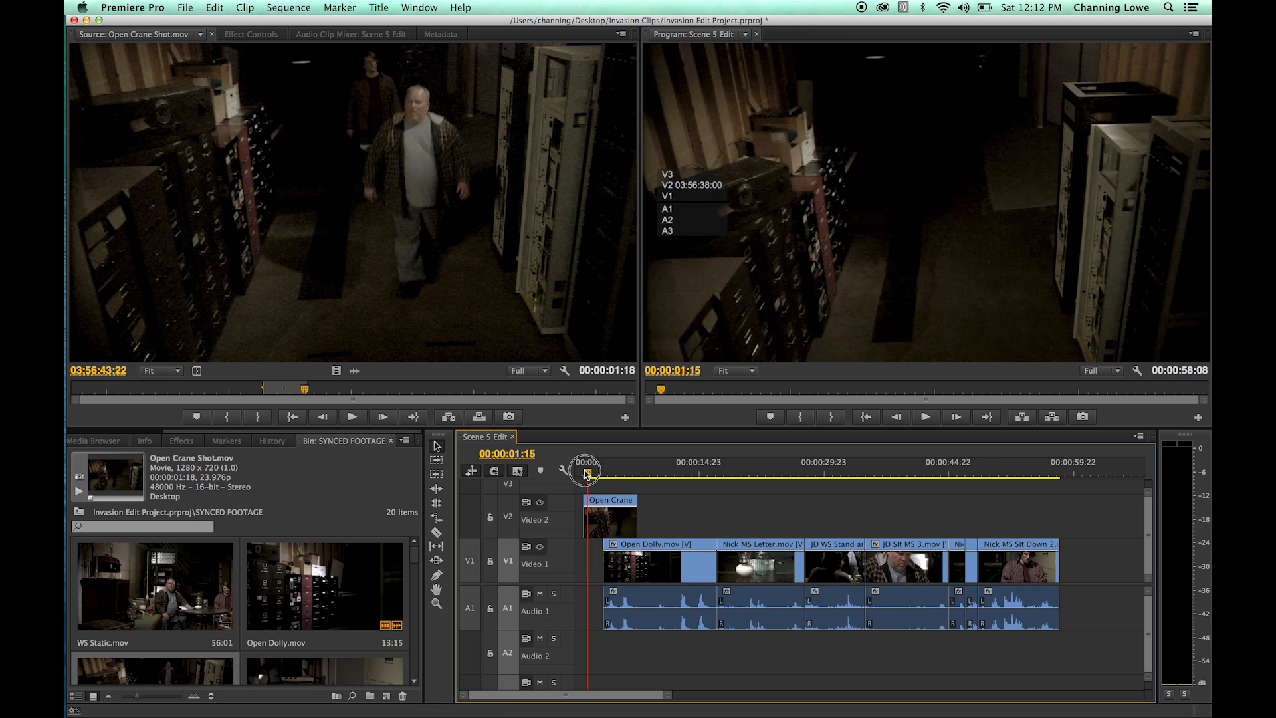
pyautogui.moveTo(587, 473); pyautogui.dragTo(583, 473)
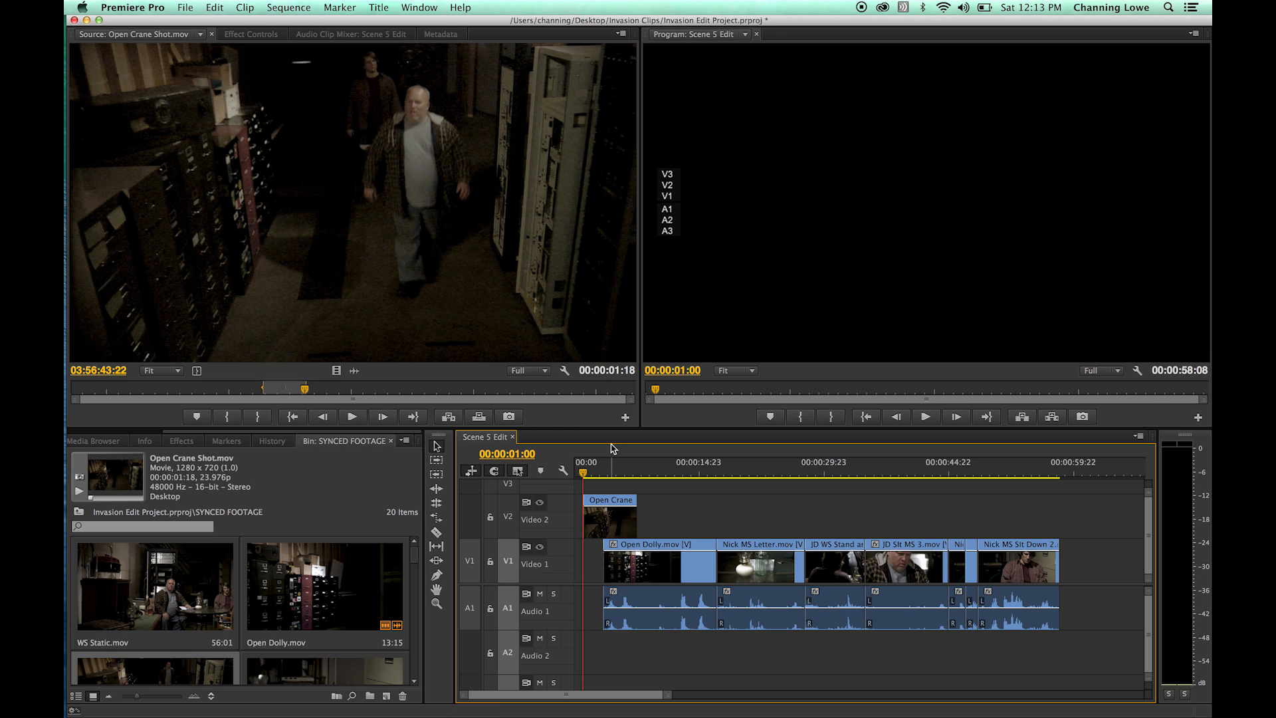
pyautogui.press('space')
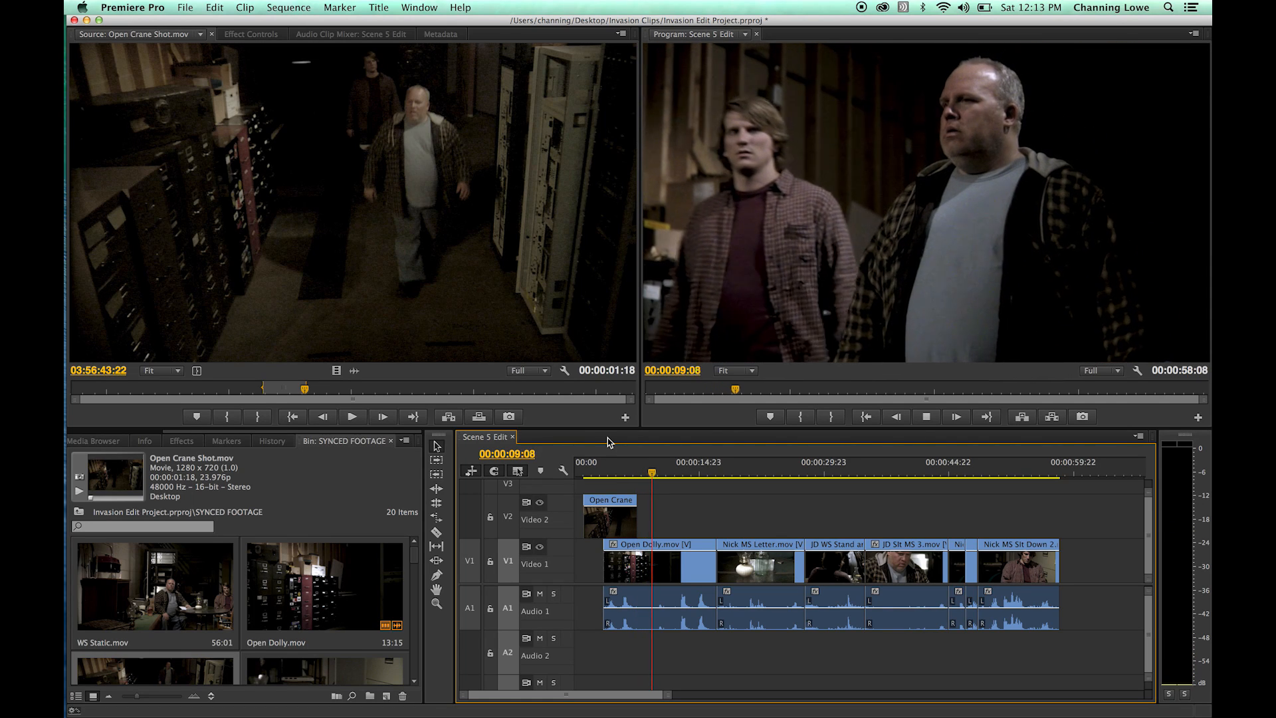
pyautogui.press('space')
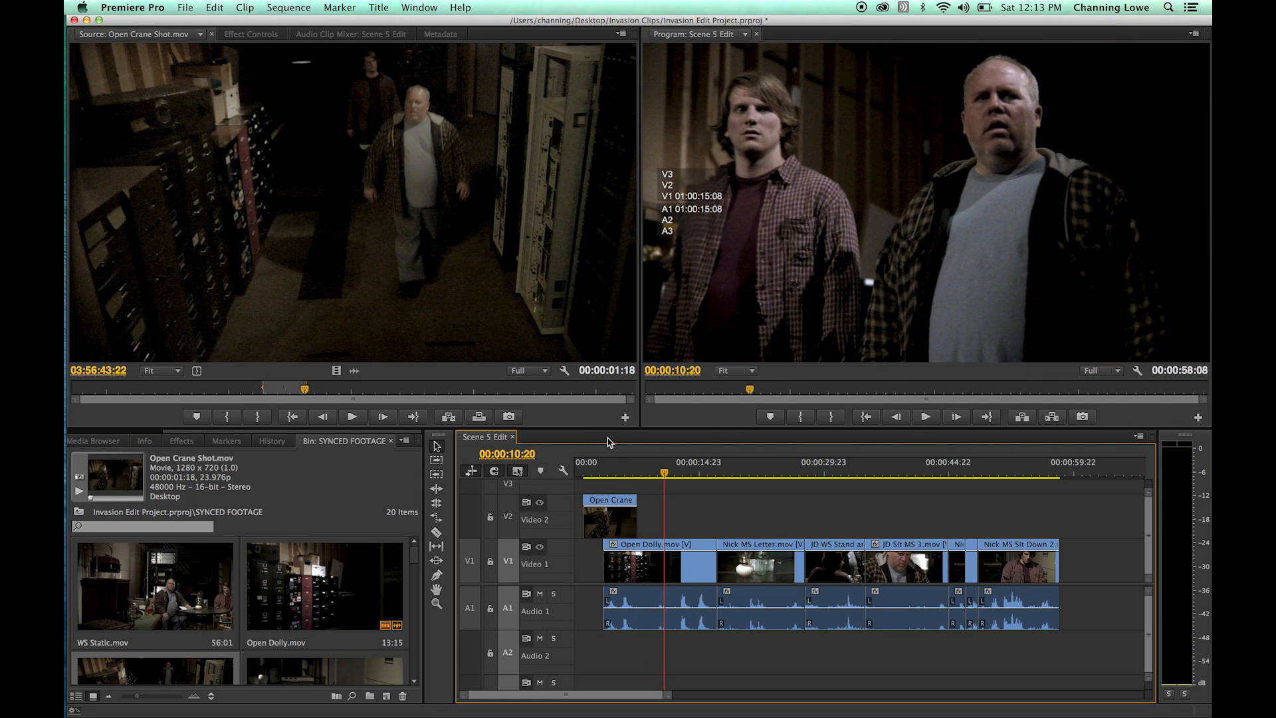
# Play the end of the crane shot in the enlarged program view from 00:00:04:16, stopping at 00:00:06:13.
pyautogui.click(613, 471)
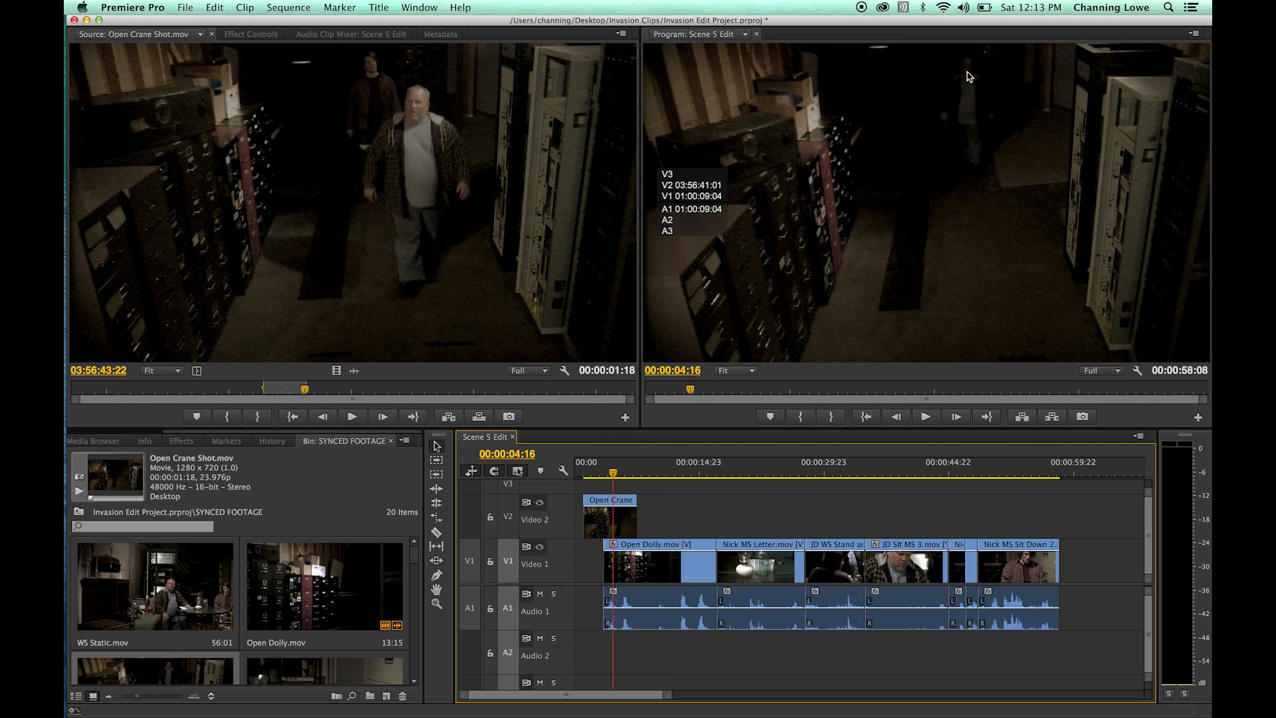
pyautogui.press('`')
pyautogui.press('space')
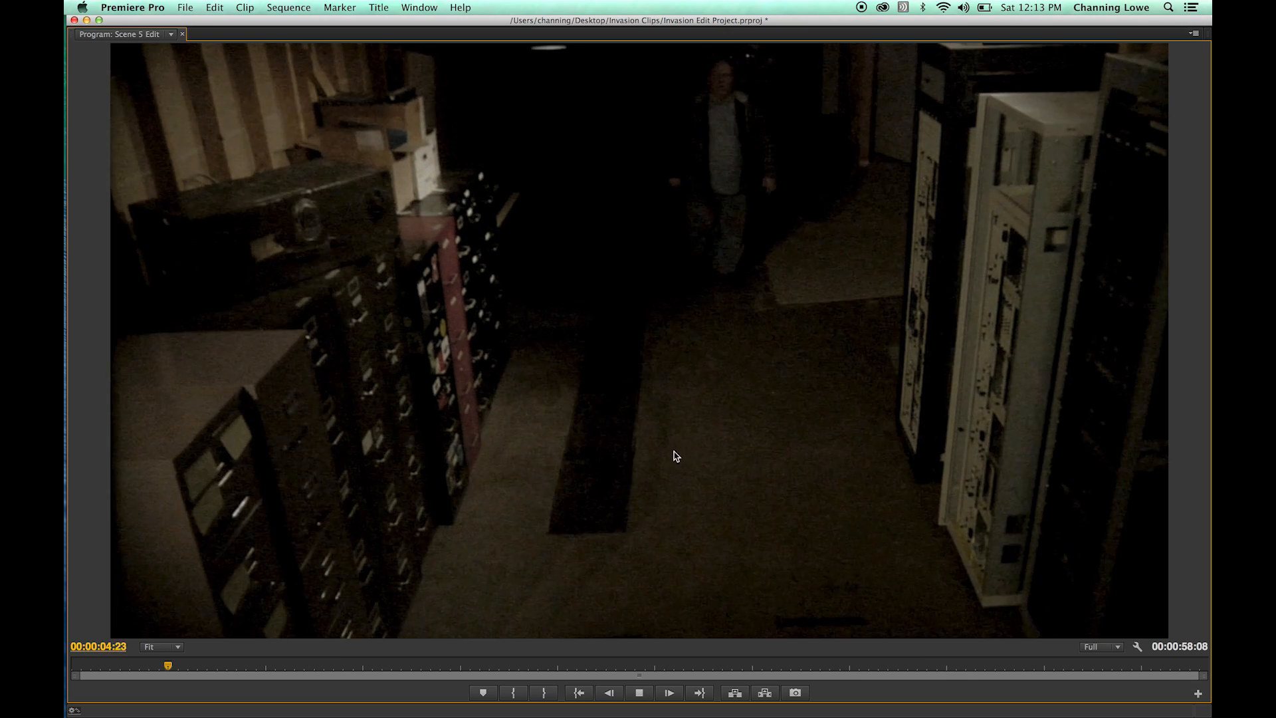
pyautogui.press('space')
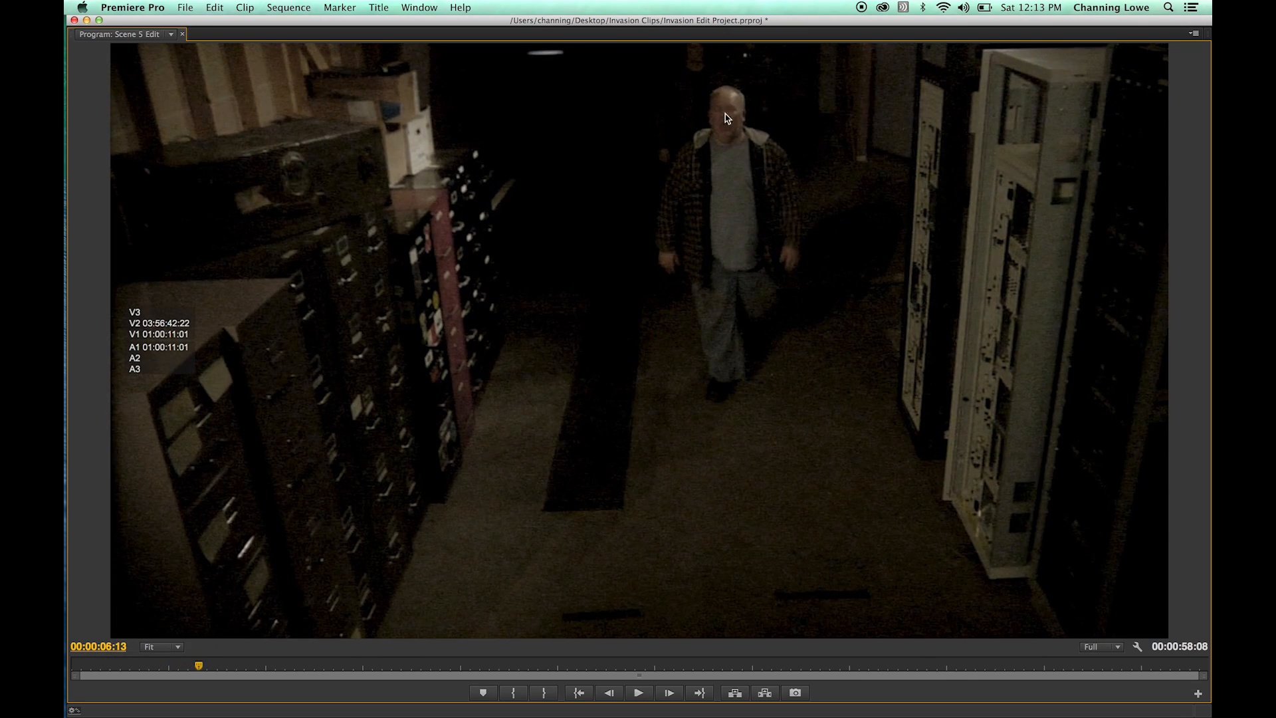
pyautogui.press('`')
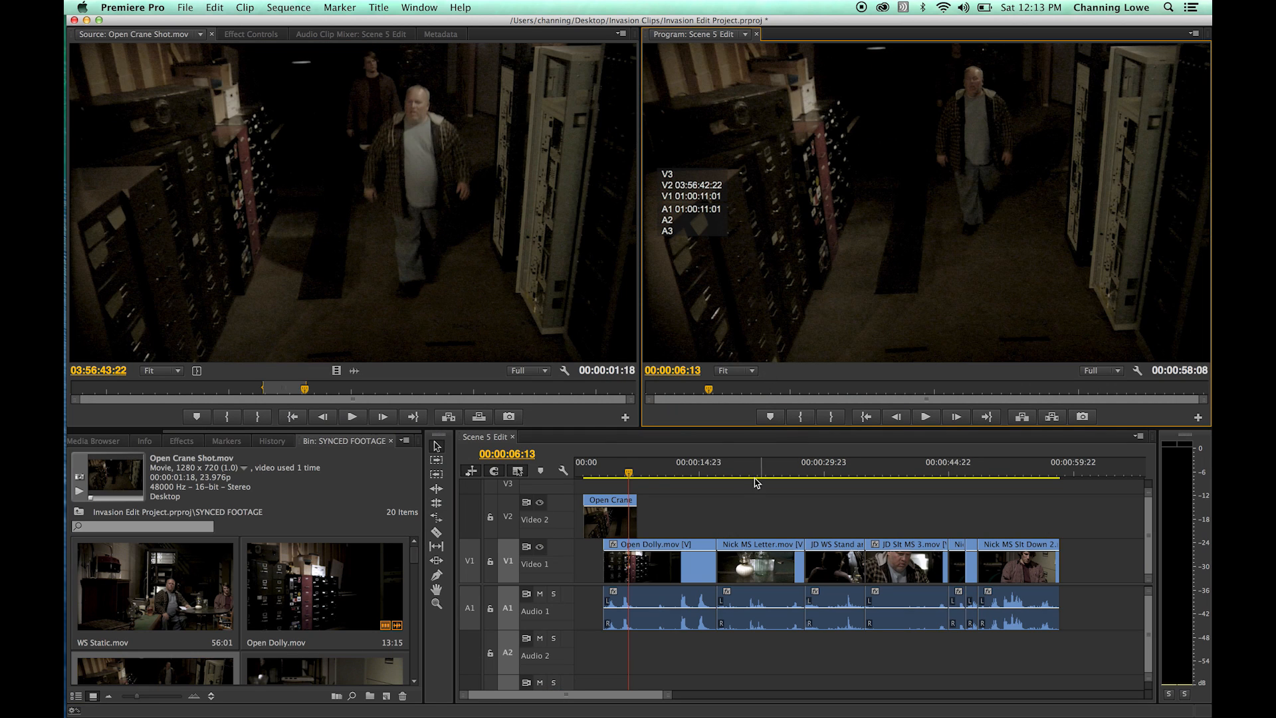
# Play the sequence from about 00:00:03:11 through the cut to Open Dolly.mov, stopping at 00:00:13:11.
pyautogui.click(603, 474)
pyautogui.press('space')
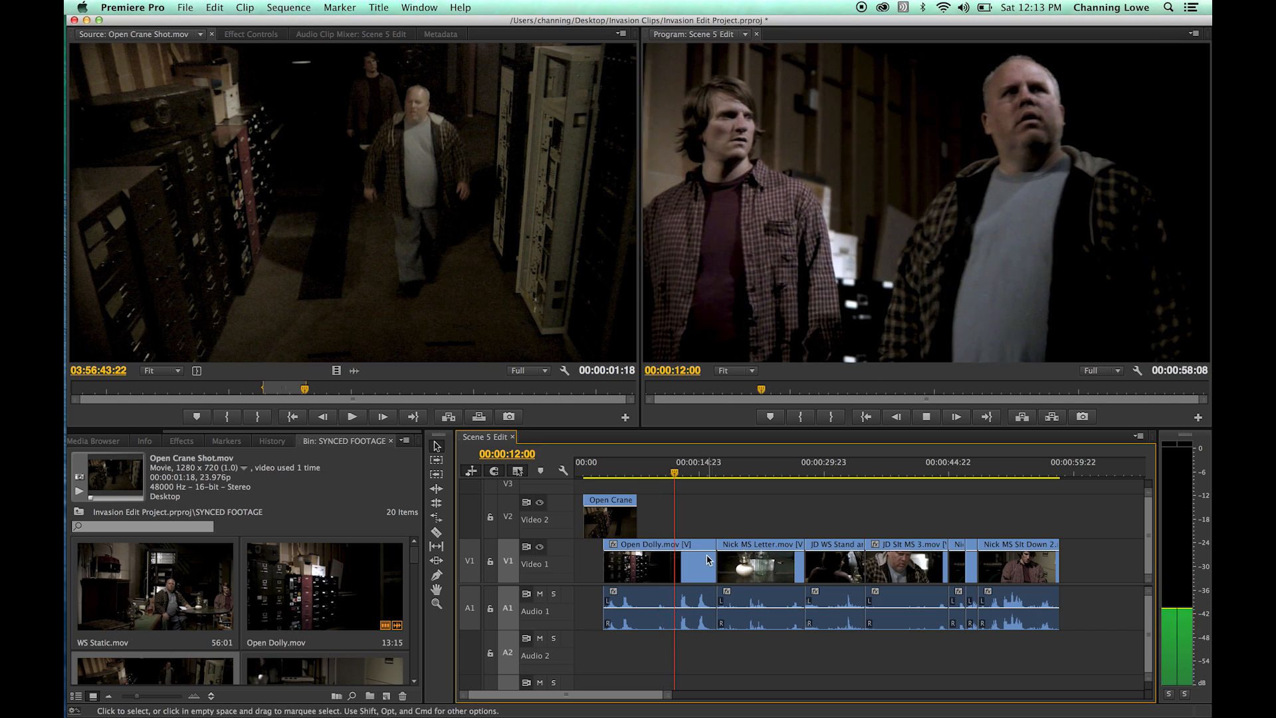
pyautogui.press('space')
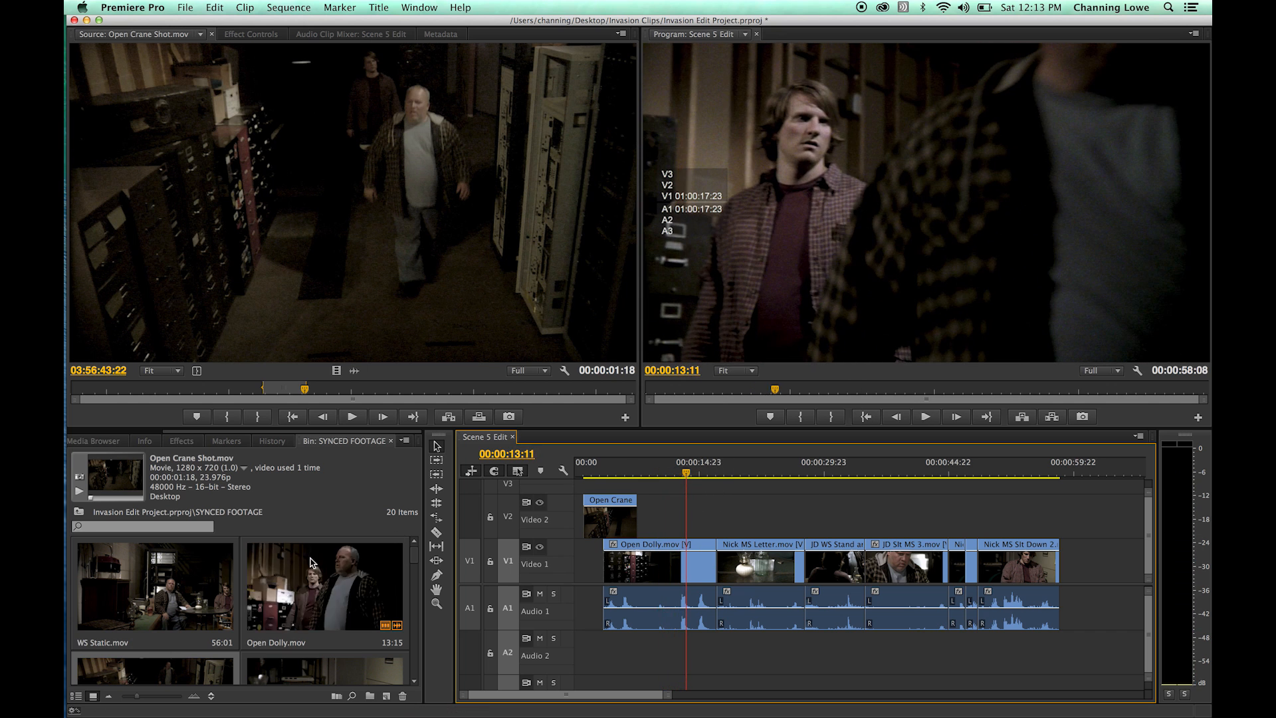
# Load Establishing Shot.mov from the SYNCED FOOTAGE bin as the source clip and cue it to 04:02:57:02.
pyautogui.press('`')
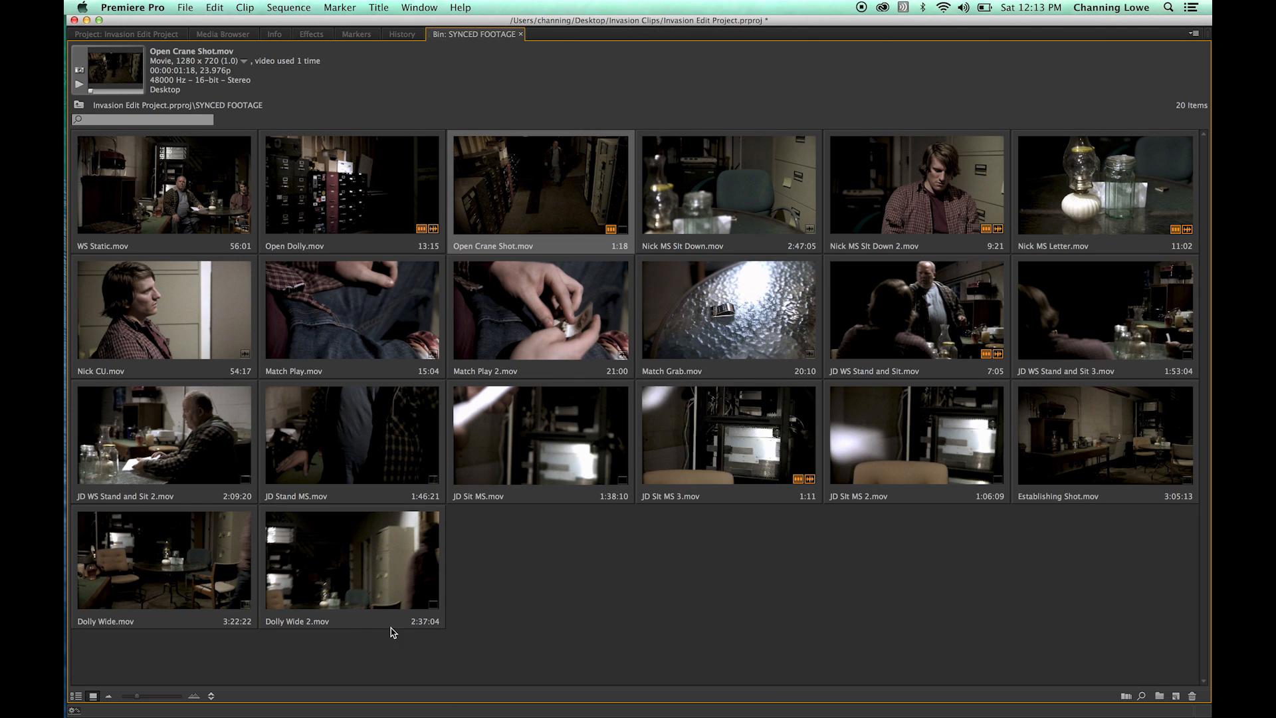
pyautogui.doubleClick(1042, 462)
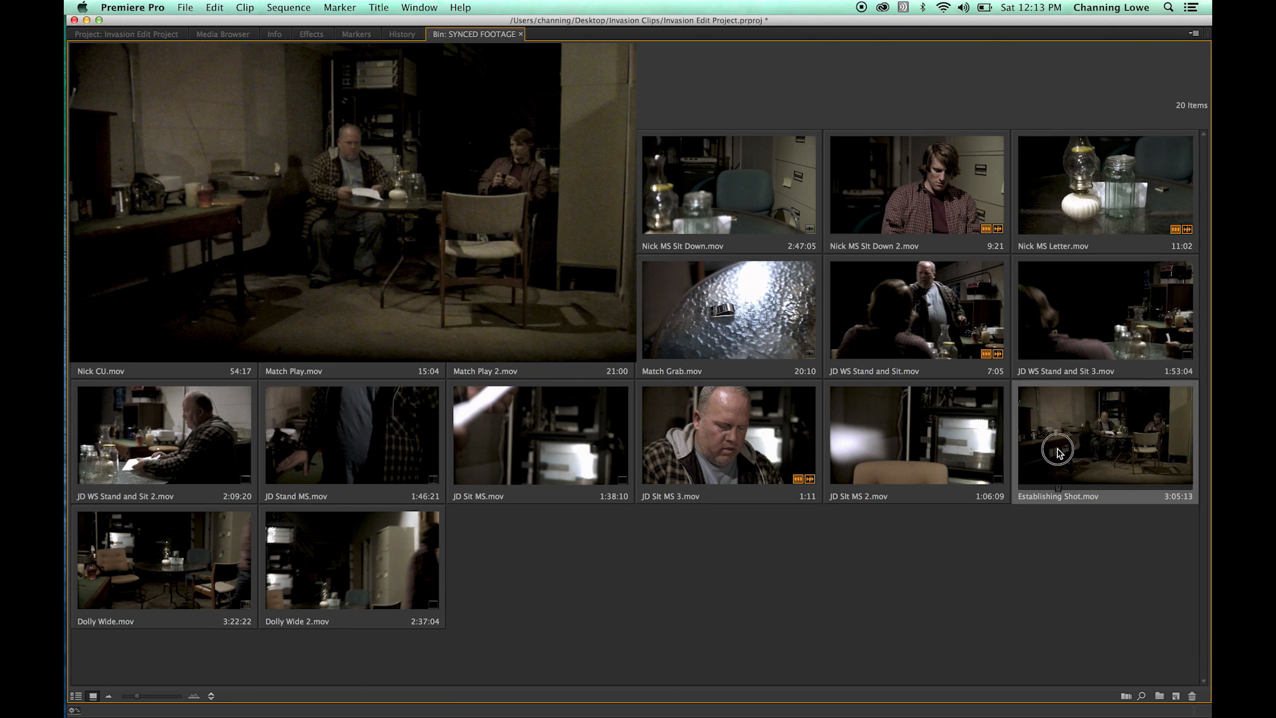
pyautogui.moveTo(278, 393); pyautogui.dragTo(77, 394)
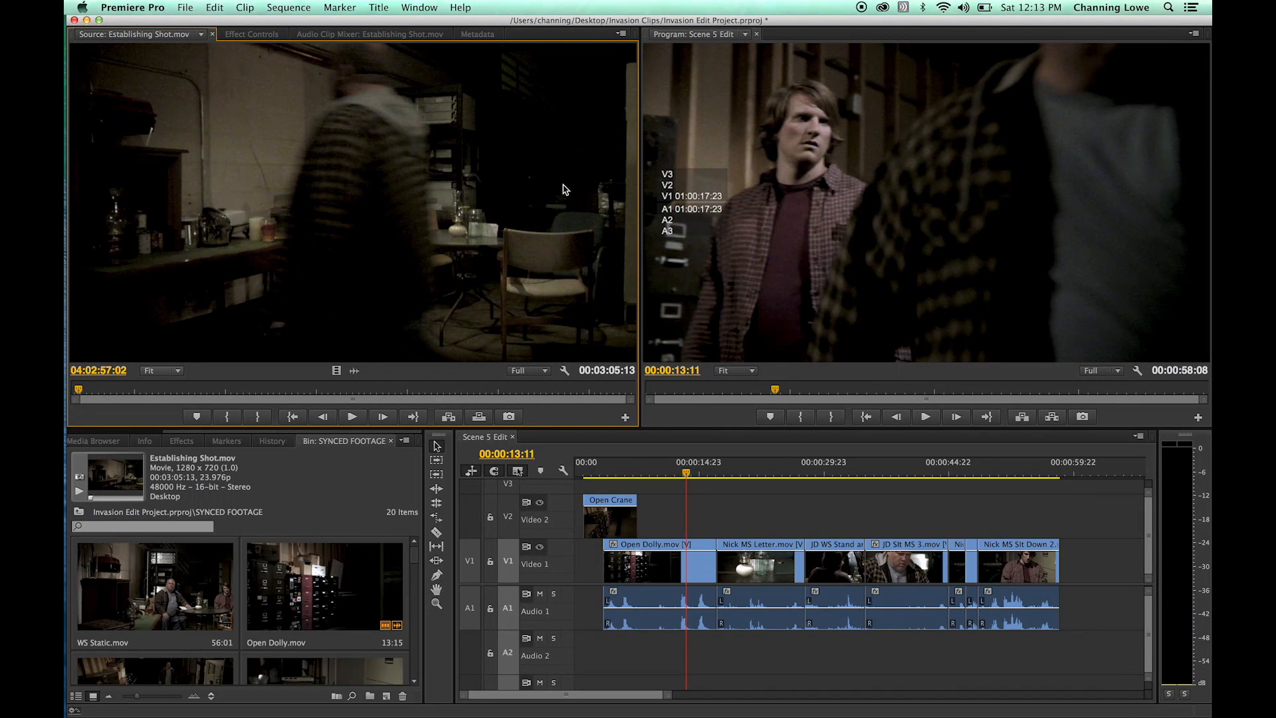
# Park the sequence in Nick MS Letter.mov at 00:00:20:12 as the reference frame for matching the sit-down action.
pyautogui.click(688, 467)
pyautogui.press('=')
pyautogui.press('=')
pyautogui.moveTo(861, 475); pyautogui.dragTo(1094, 499)
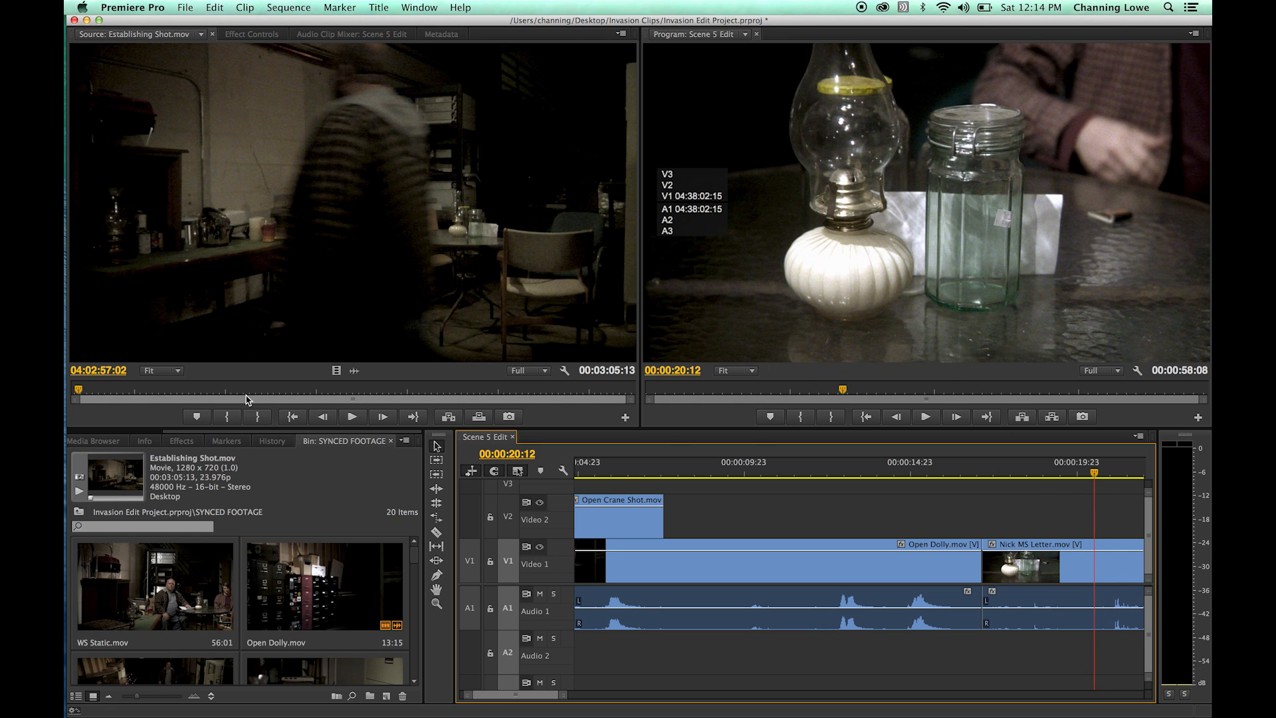
# Mark the in point of Establishing Shot.mov at 04:03:00:06 and its out point at 04:03:05:00.
pyautogui.moveTo(123, 390); pyautogui.dragTo(90, 395)
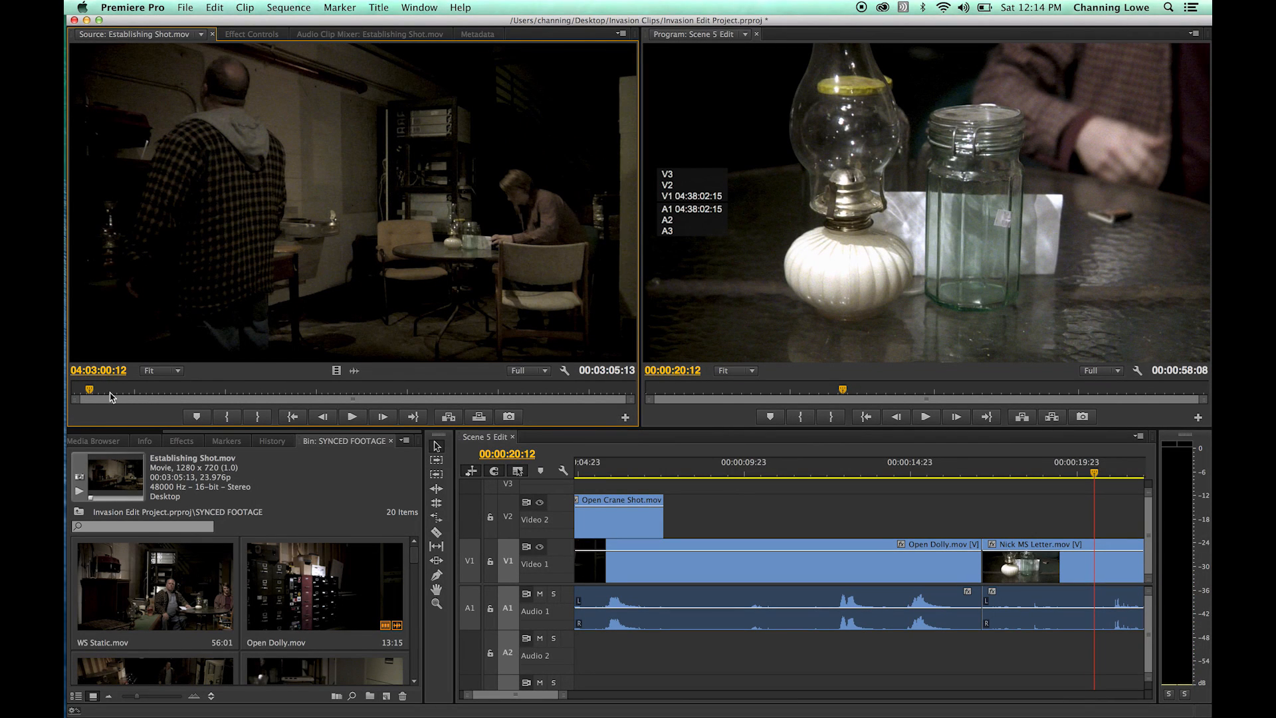
pyautogui.moveTo(88, 392); pyautogui.dragTo(88, 391)
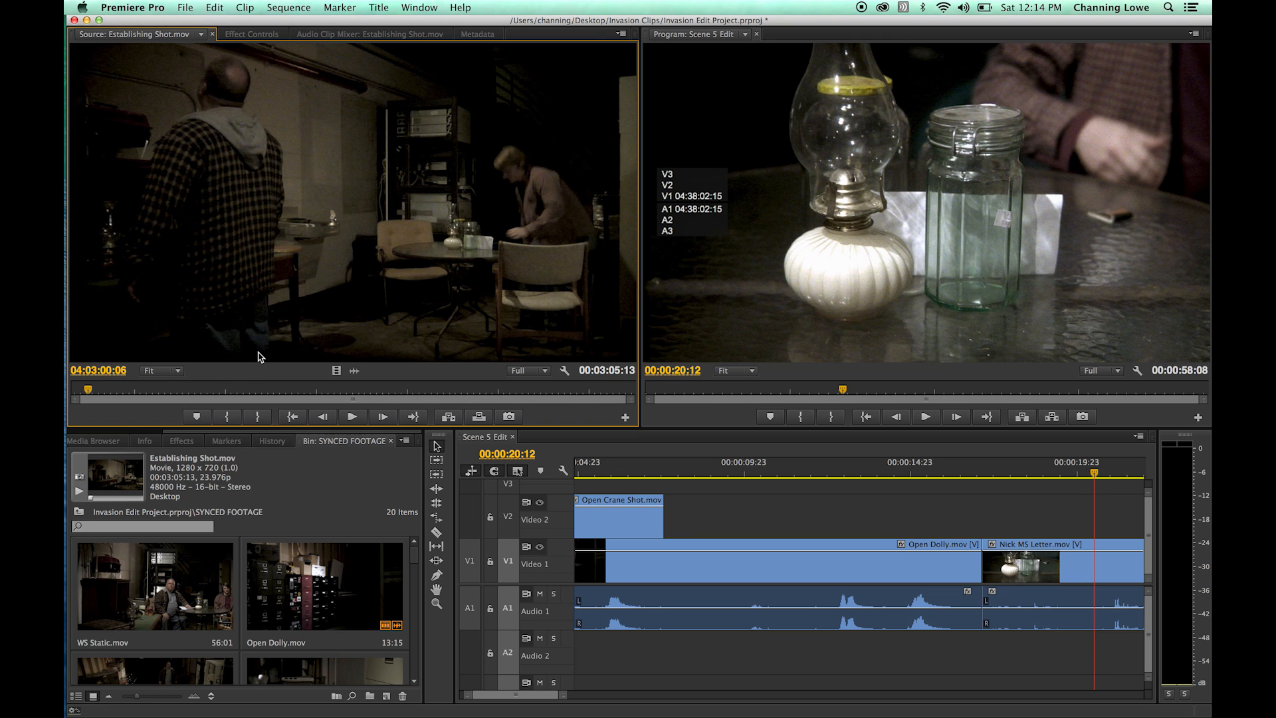
pyautogui.press('i')
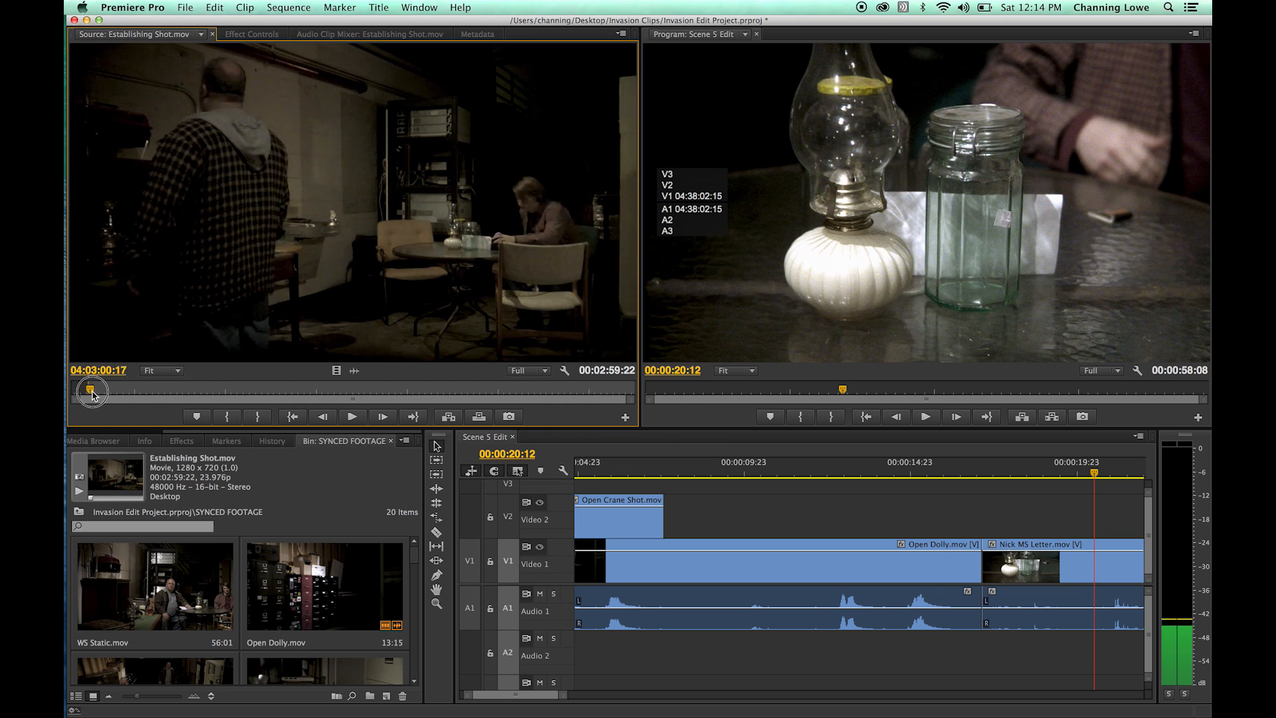
pyautogui.press('o')
pyautogui.press('space')
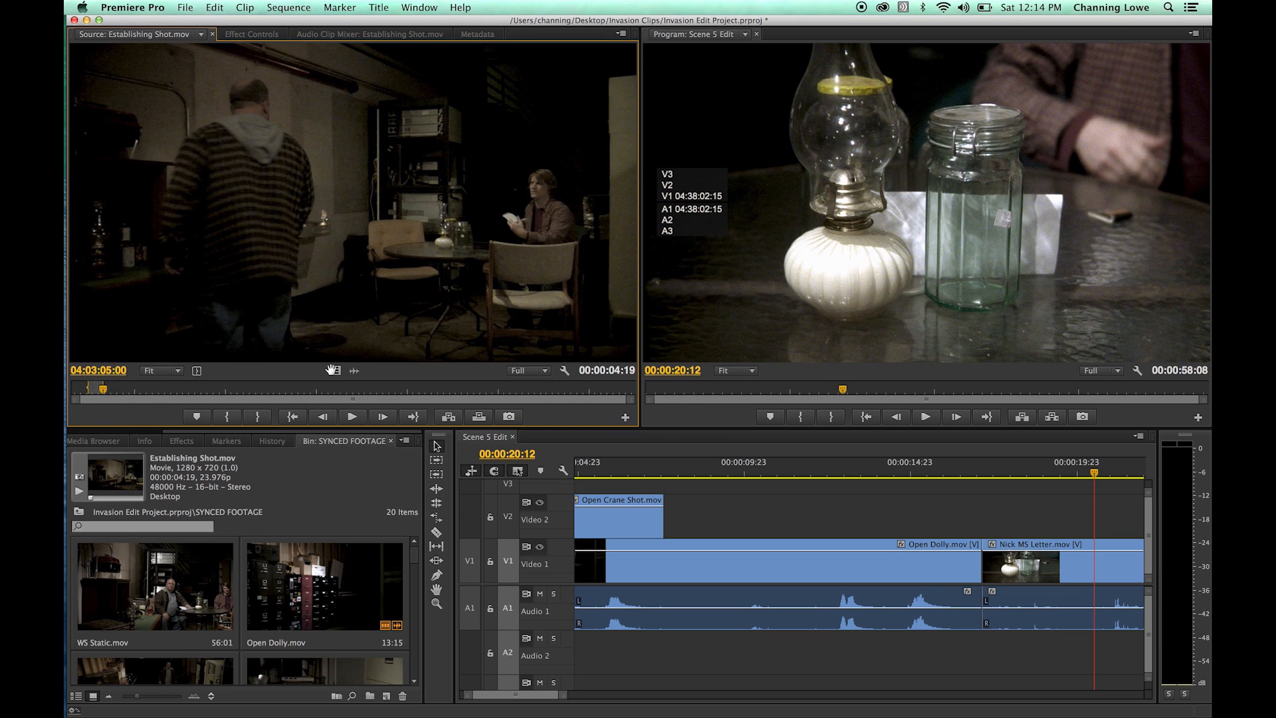
# Place only the video of Establishing Shot.mov on Video 2 at 00:00:19:02 and extend its head back to about 00:00:16:05.
pyautogui.moveTo(1093, 480); pyautogui.dragTo(1047, 480)
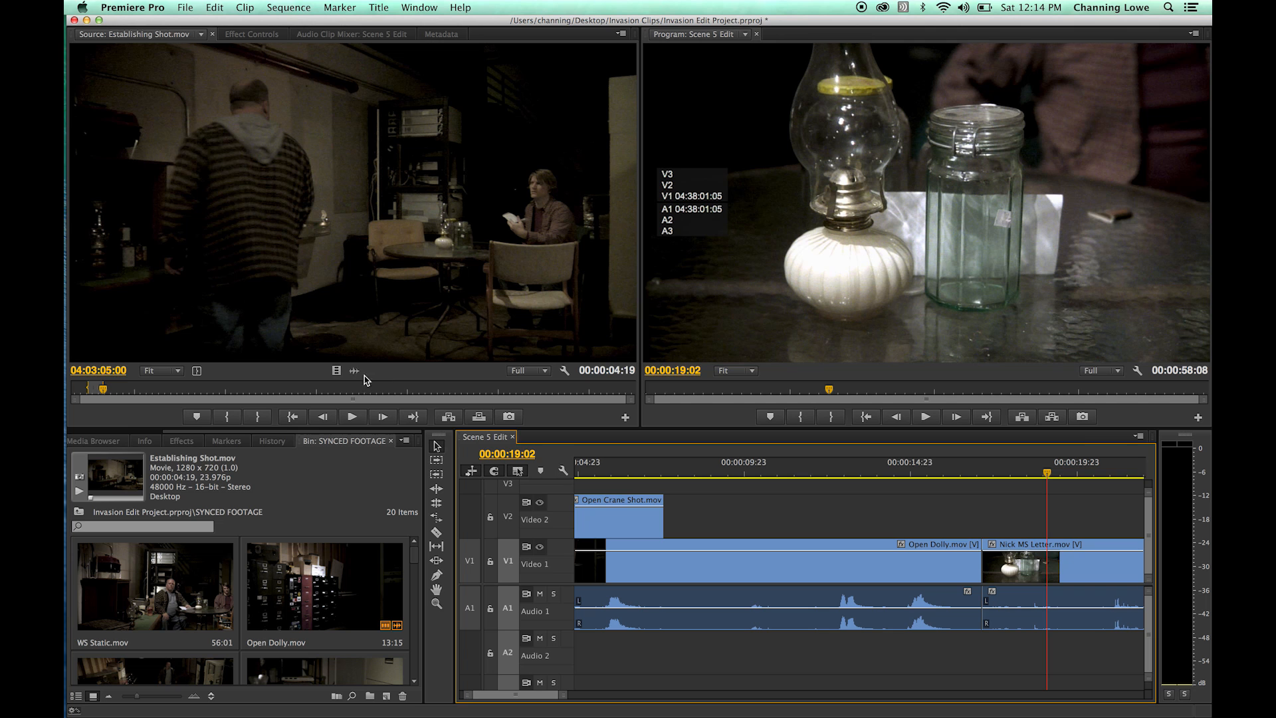
pyautogui.moveTo(335, 371); pyautogui.dragTo(952, 517)
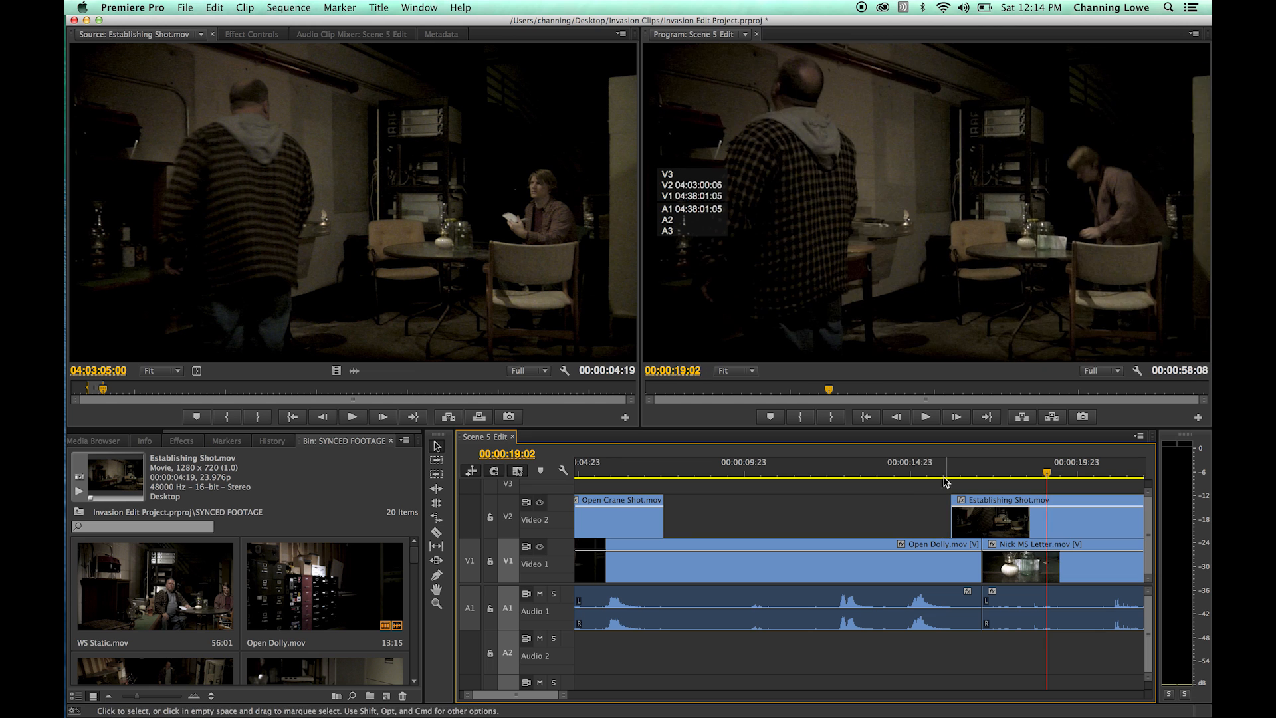
# Trim the tail of Establishing Shot.mov on Video 2 back to about 00:00:18:20.
pyautogui.click(920, 471)
pyautogui.press('-')
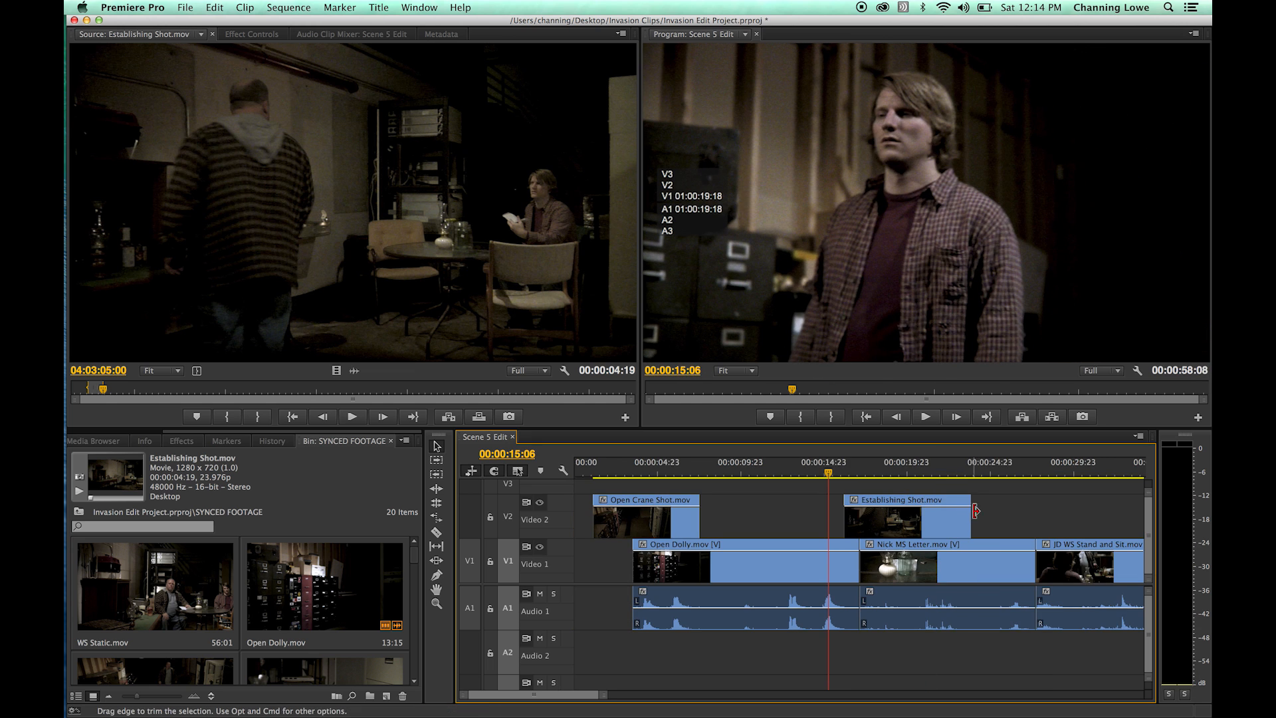
pyautogui.moveTo(907, 473)
pyautogui.mouseDown()
pyautogui.moveTo(928, 476)
pyautogui.moveTo(896, 475)
pyautogui.mouseUp()
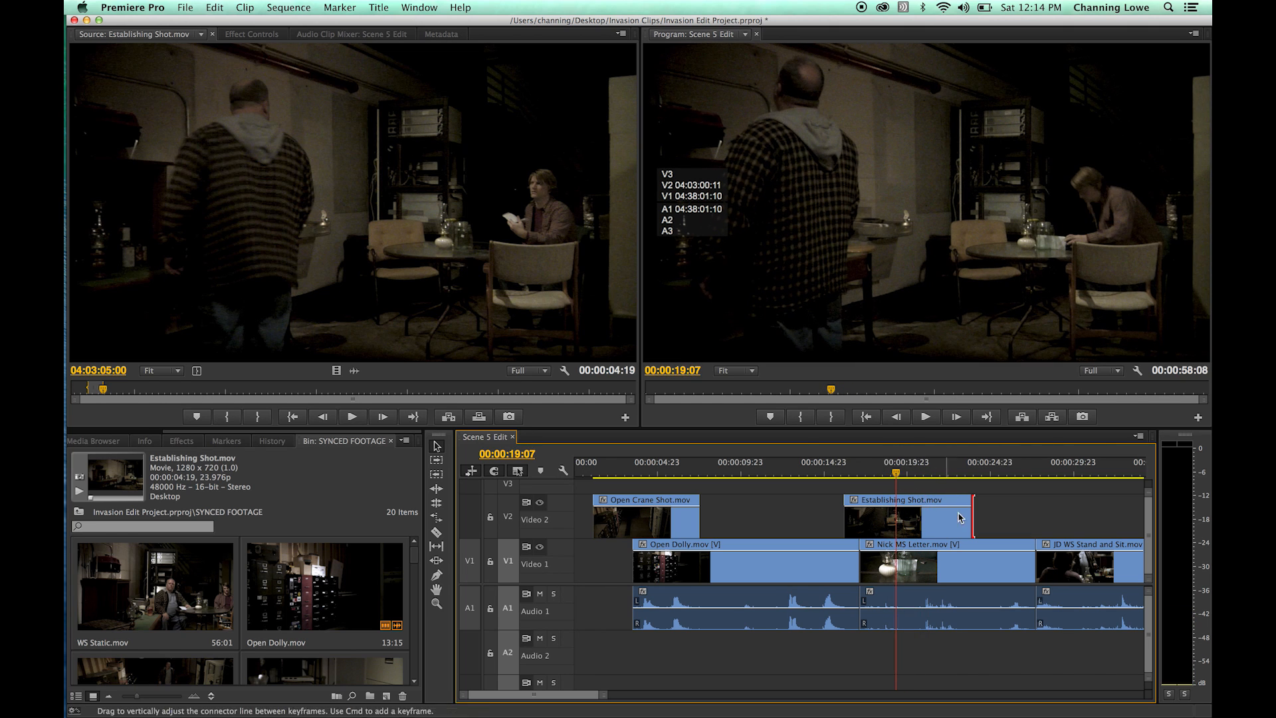
pyautogui.moveTo(970, 523); pyautogui.dragTo(888, 526)
# Play the cut from Open Dolly.mov to Establishing Shot.mov and park at 00:00:16:01.
pyautogui.moveTo(858, 474); pyautogui.dragTo(828, 474)
pyautogui.press('space')
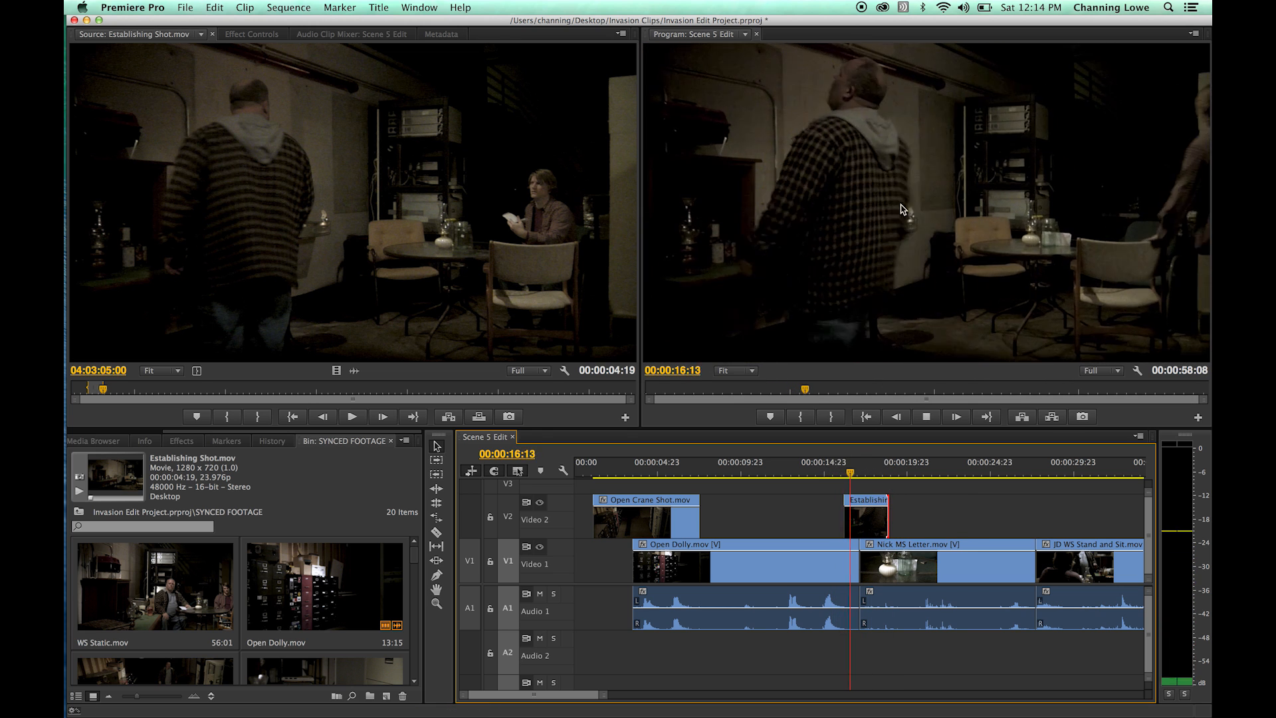
pyautogui.press('space')
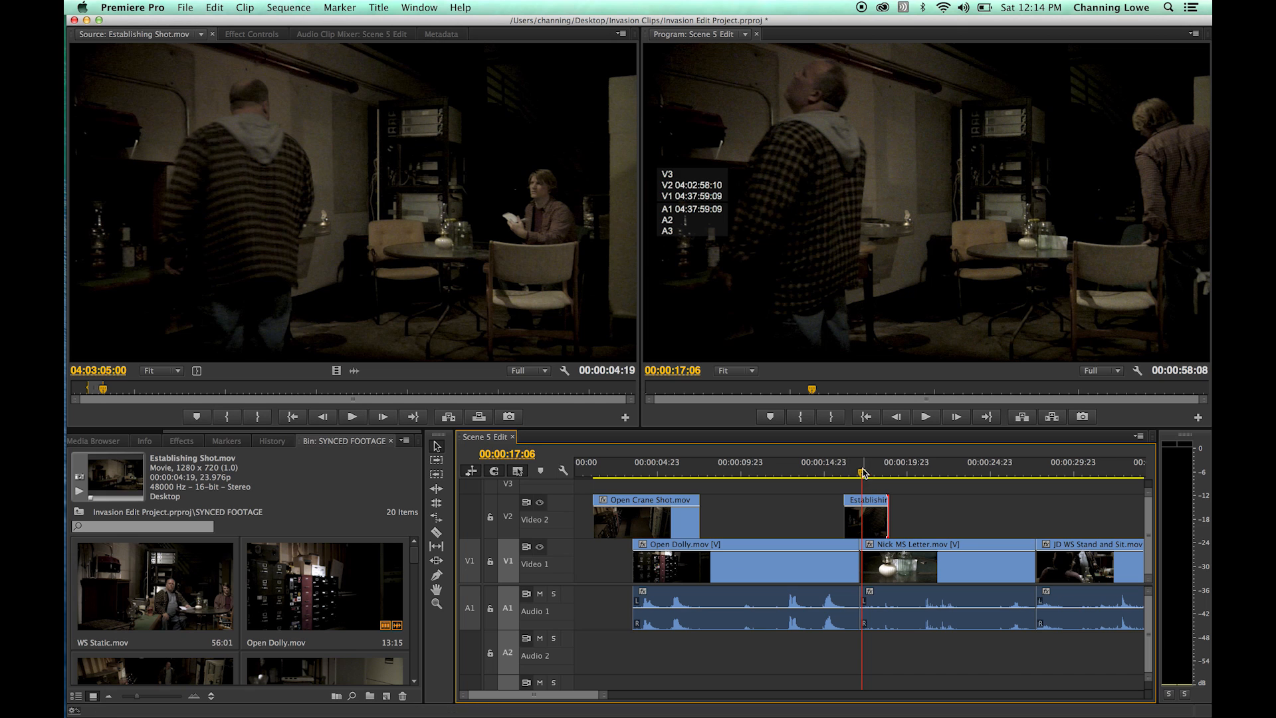
pyautogui.moveTo(863, 473); pyautogui.dragTo(841, 472)
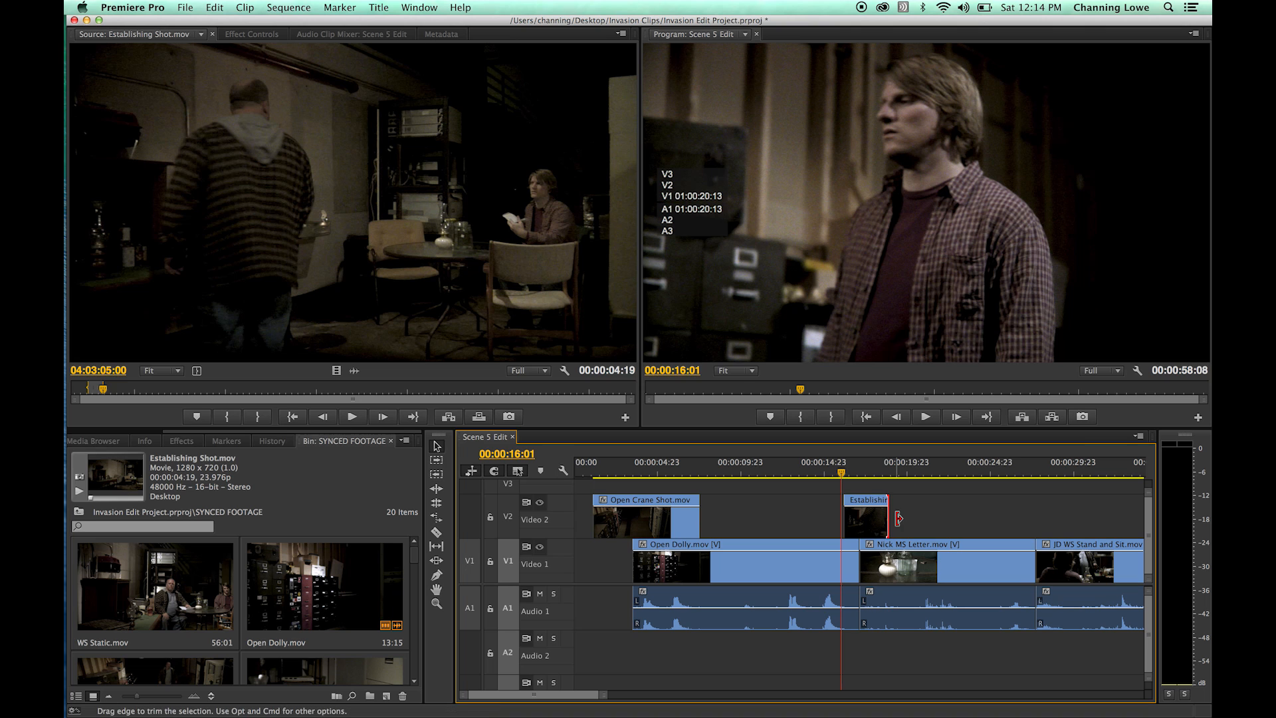
# Shift Establishing Shot.mov and all following clips about 22 frames later and extend the tail of Open Dolly.mov to meet Nick MS Letter.mov.
pyautogui.moveTo(872, 518); pyautogui.dragTo(891, 518)
pyautogui.moveTo(852, 473); pyautogui.dragTo(856, 484)
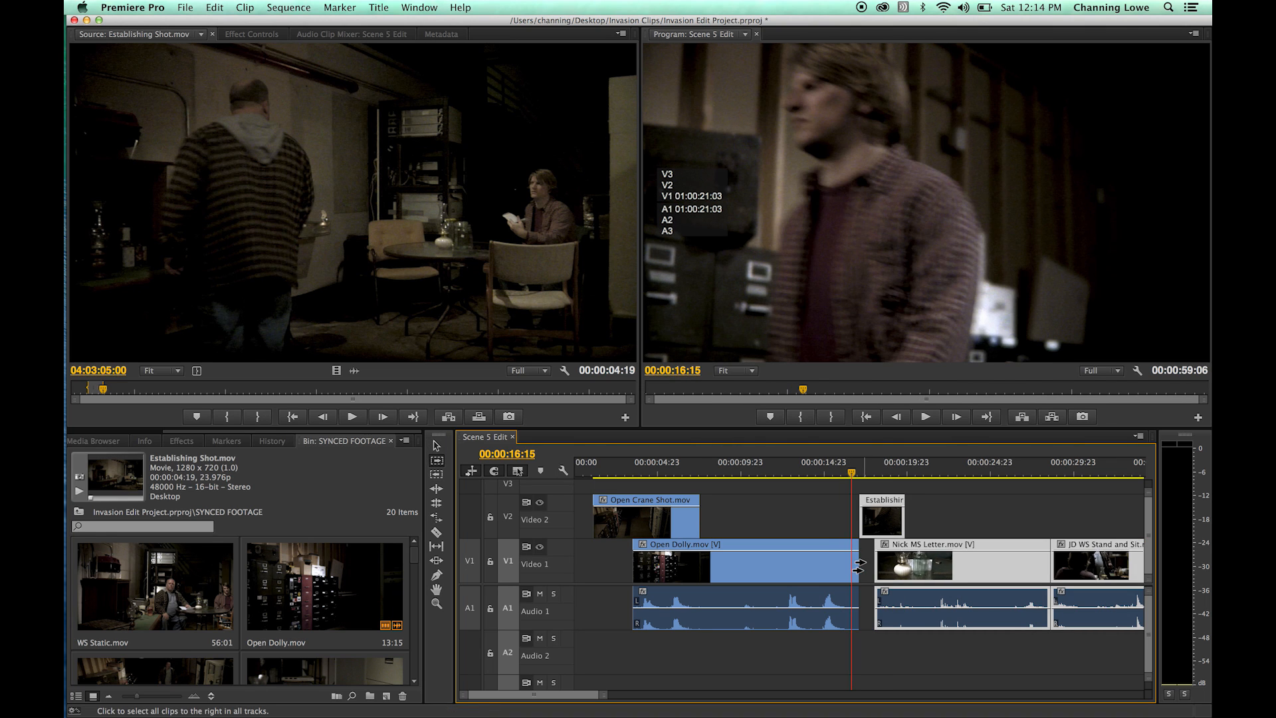
pyautogui.moveTo(858, 564); pyautogui.dragTo(875, 564)
pyautogui.press('space')
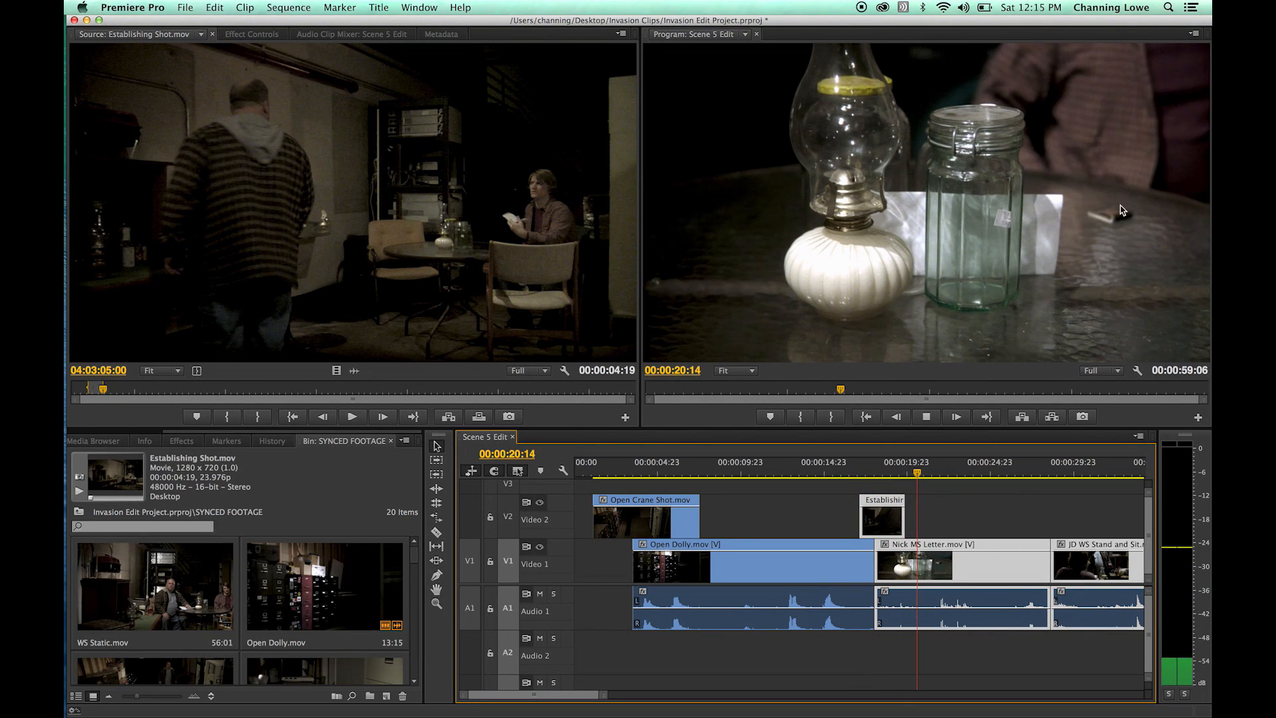
pyautogui.press('space')
# Move Establishing Shot.mov on Video 2 earlier to start at about 00:00:16:18 and play its cut to Nick MS Letter.mov.
pyautogui.moveTo(903, 473); pyautogui.dragTo(889, 473)
pyautogui.press('=')
pyautogui.press('=')
pyautogui.moveTo(925, 525); pyautogui.dragTo(845, 522)
pyautogui.press('space')
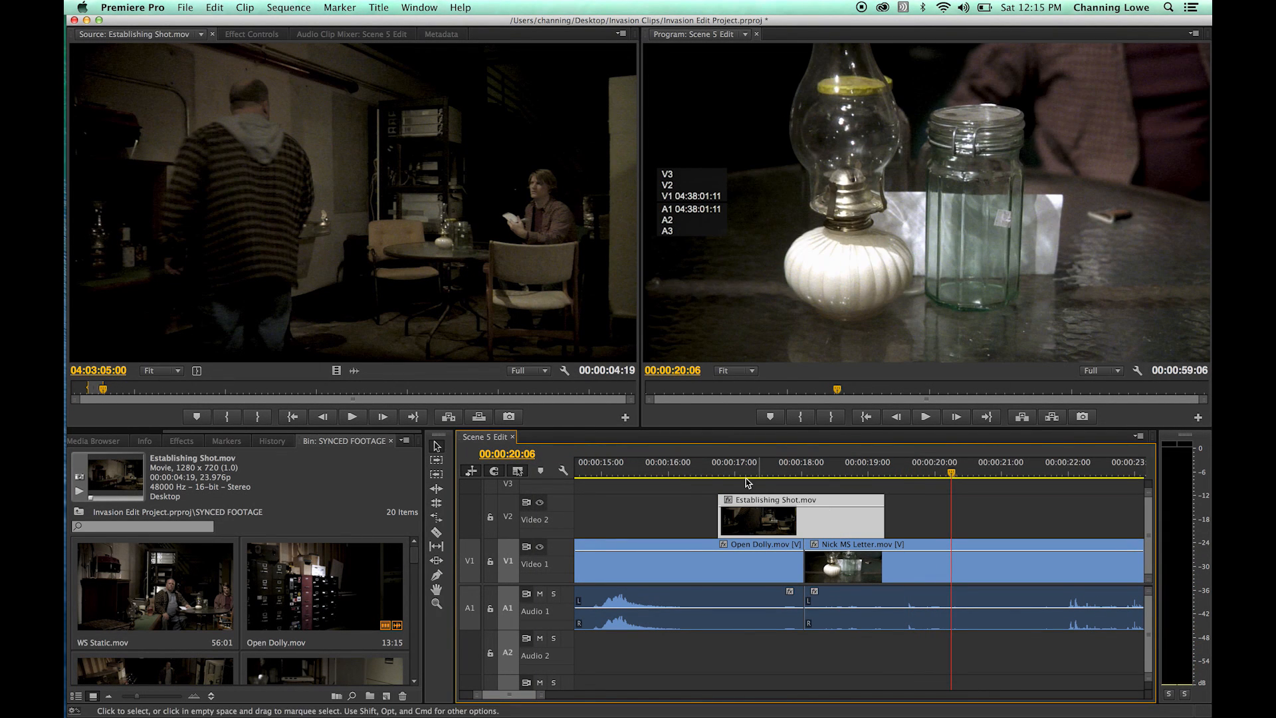
pyautogui.click(688, 470)
pyautogui.press('space')
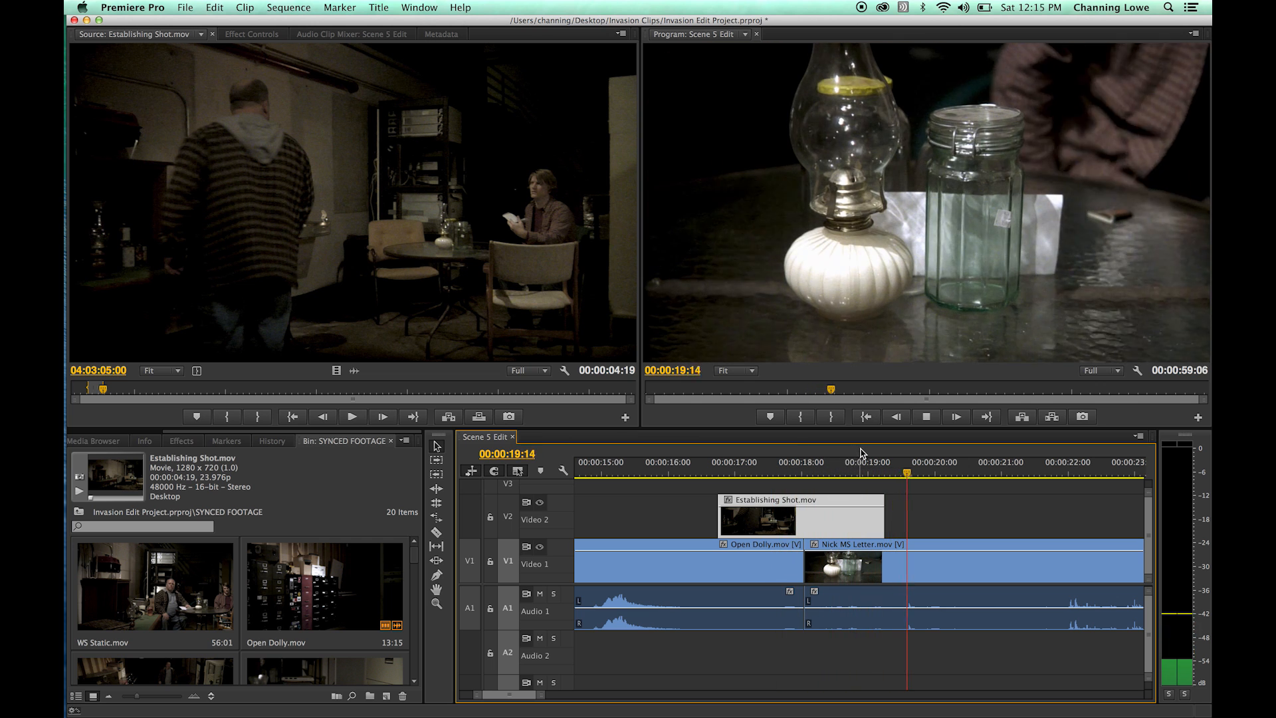
pyautogui.press('space')
# Move Establishing Shot.mov another 11 frames or so earlier, to about 00:00:16:07, and replay the cut to Nick MS Letter.mov.
pyautogui.moveTo(851, 516); pyautogui.dragTo(820, 518)
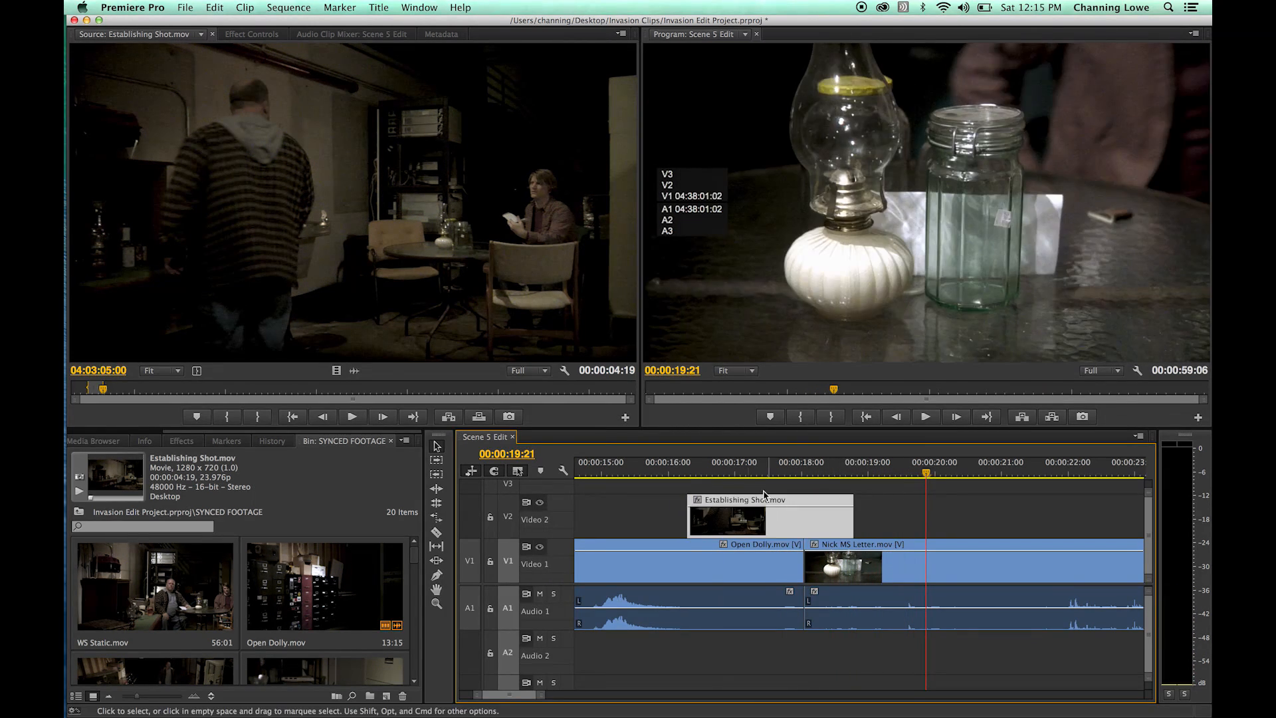
pyautogui.click(688, 470)
pyautogui.press('space')
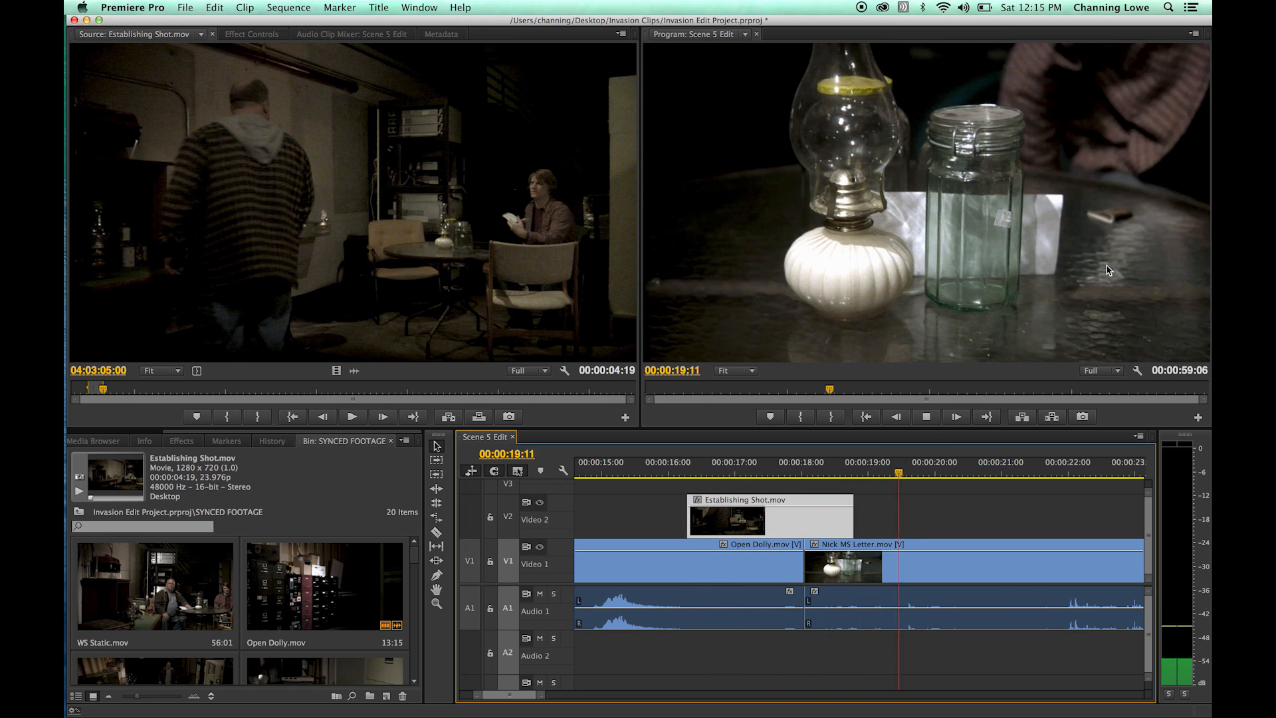
pyautogui.press('space')
# Reposition Establishing Shot.mov to start at about 00:00:16:17 and shift Nick MS Letter.mov and the following clips to about 00:00:18:18.
pyautogui.moveTo(821, 529); pyautogui.dragTo(858, 522)
pyautogui.press('a')
pyautogui.click(826, 526)
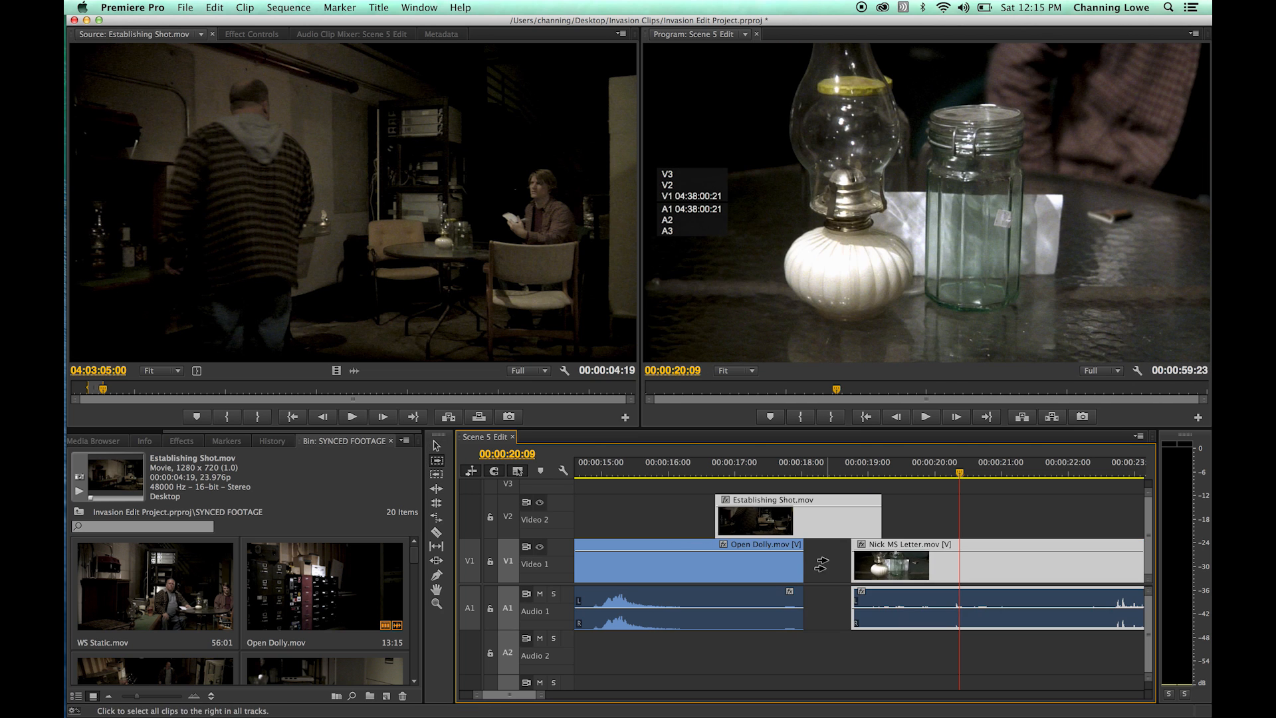
# Close the gap on Video 1 by extending the head of Nick MS Letter.mov back to the end of Open Dolly.mov.
pyautogui.press('v')
pyautogui.moveTo(853, 603); pyautogui.dragTo(805, 606)
pyautogui.press('super+z')
pyautogui.click(930, 520)
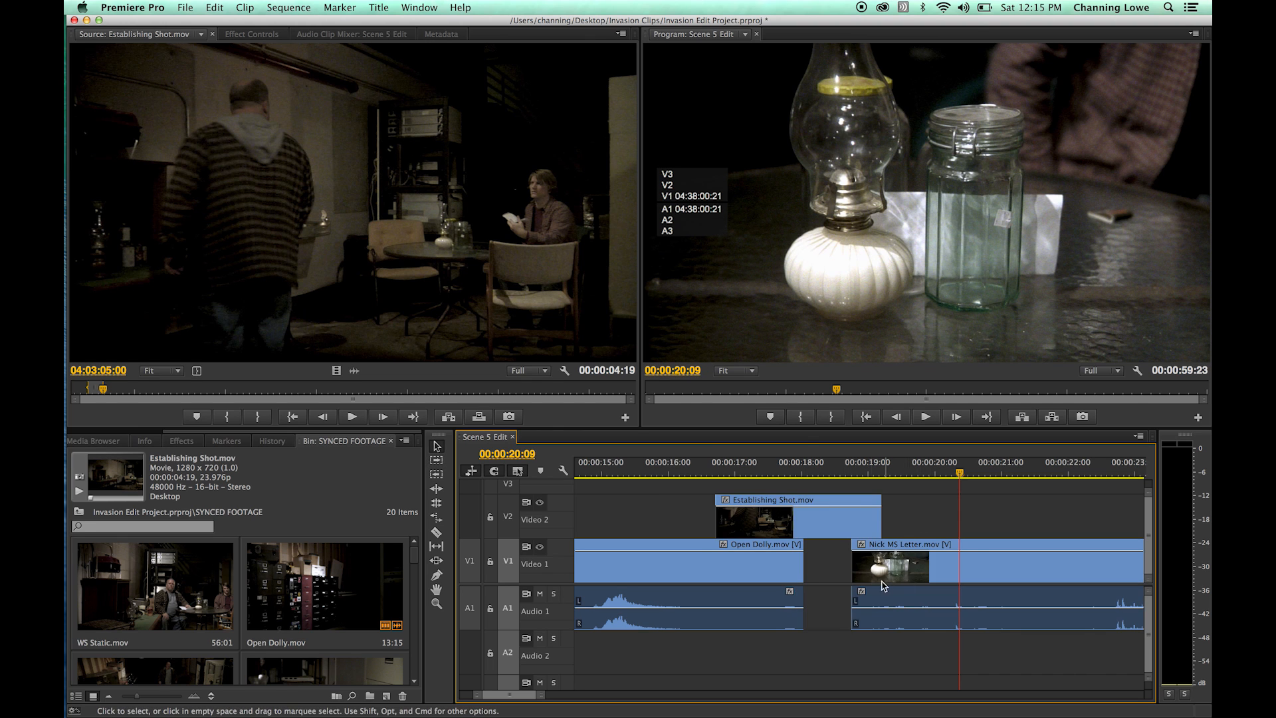
pyautogui.moveTo(862, 585); pyautogui.dragTo(816, 585)
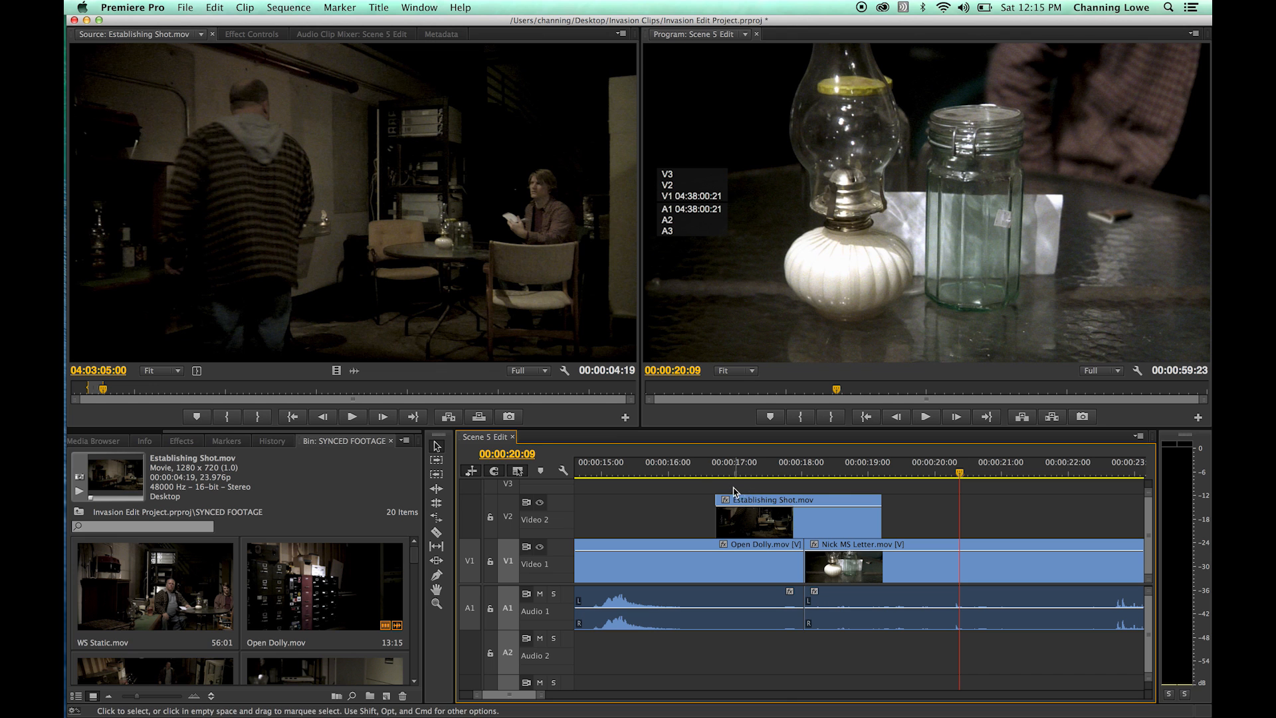
# Play the sequence from before Establishing Shot.mov, stopping near the clip's end at 00:00:19:01.
pyautogui.click(676, 474)
pyautogui.press('space')
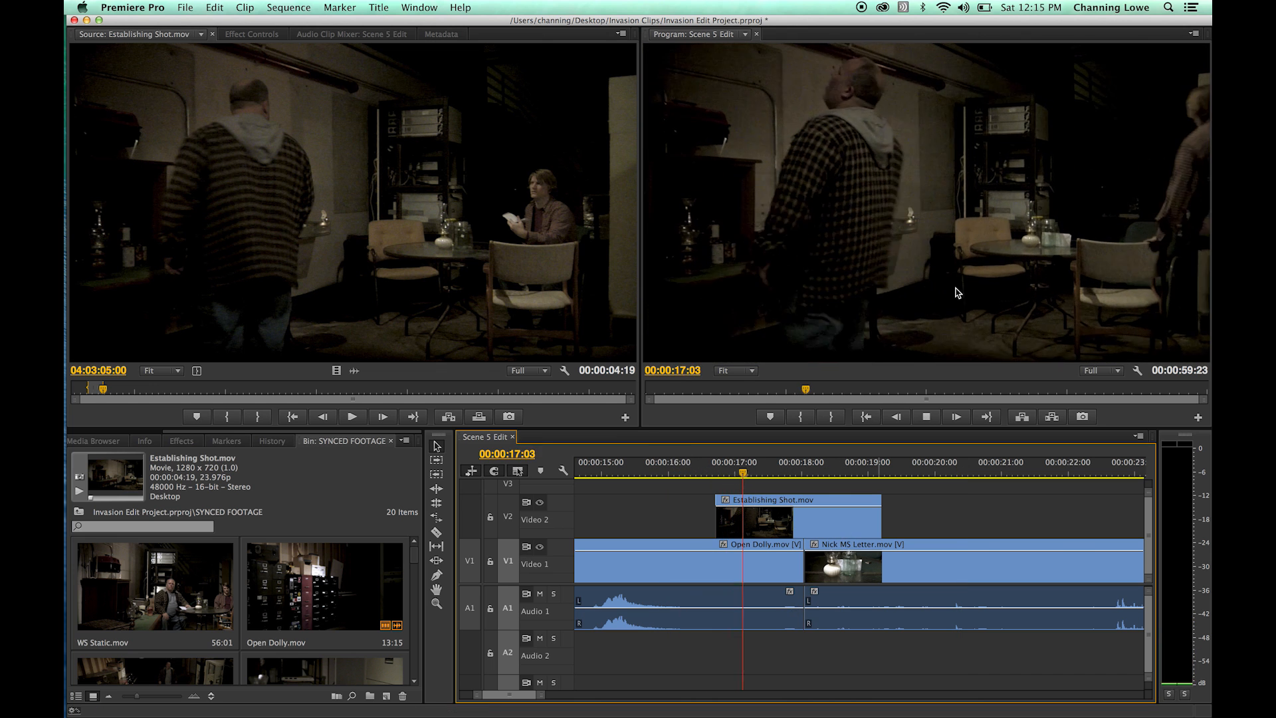
pyautogui.press('space')
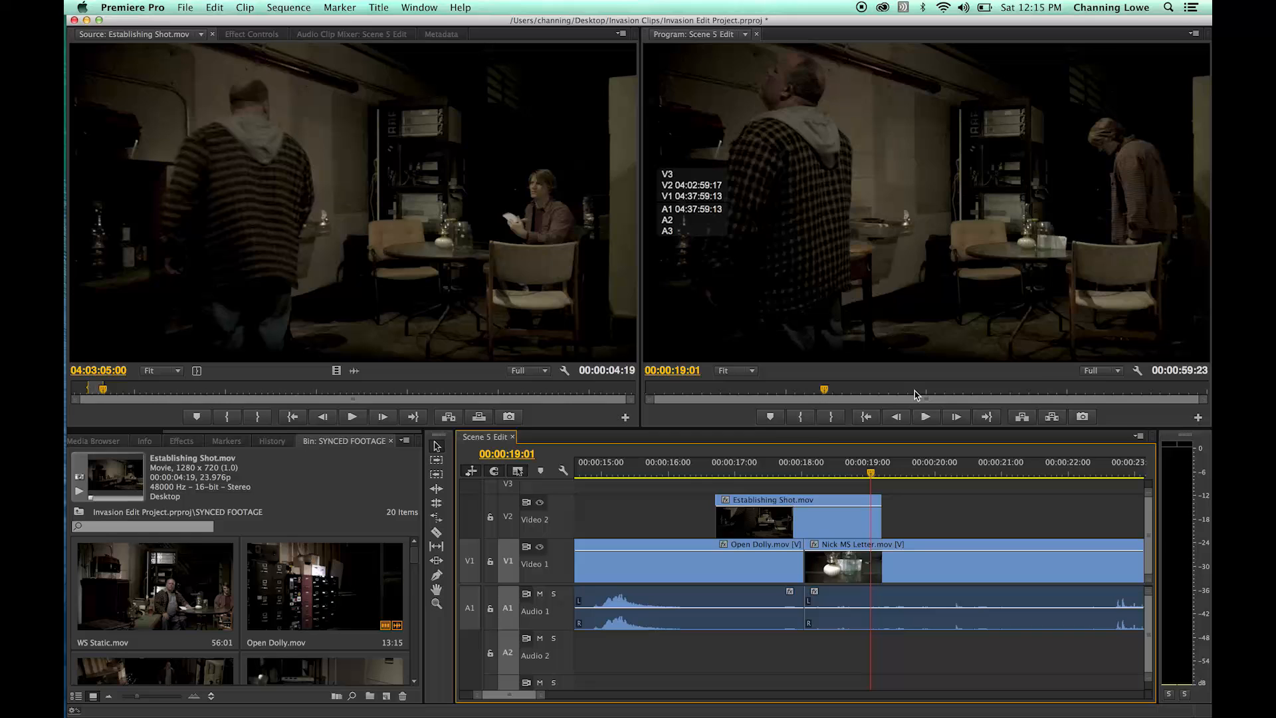
# Play from before Establishing Shot.mov through Nick MS Letter.mov and park on the letter hand-over at 00:00:28:08.
pyautogui.click(692, 473)
pyautogui.press('space')
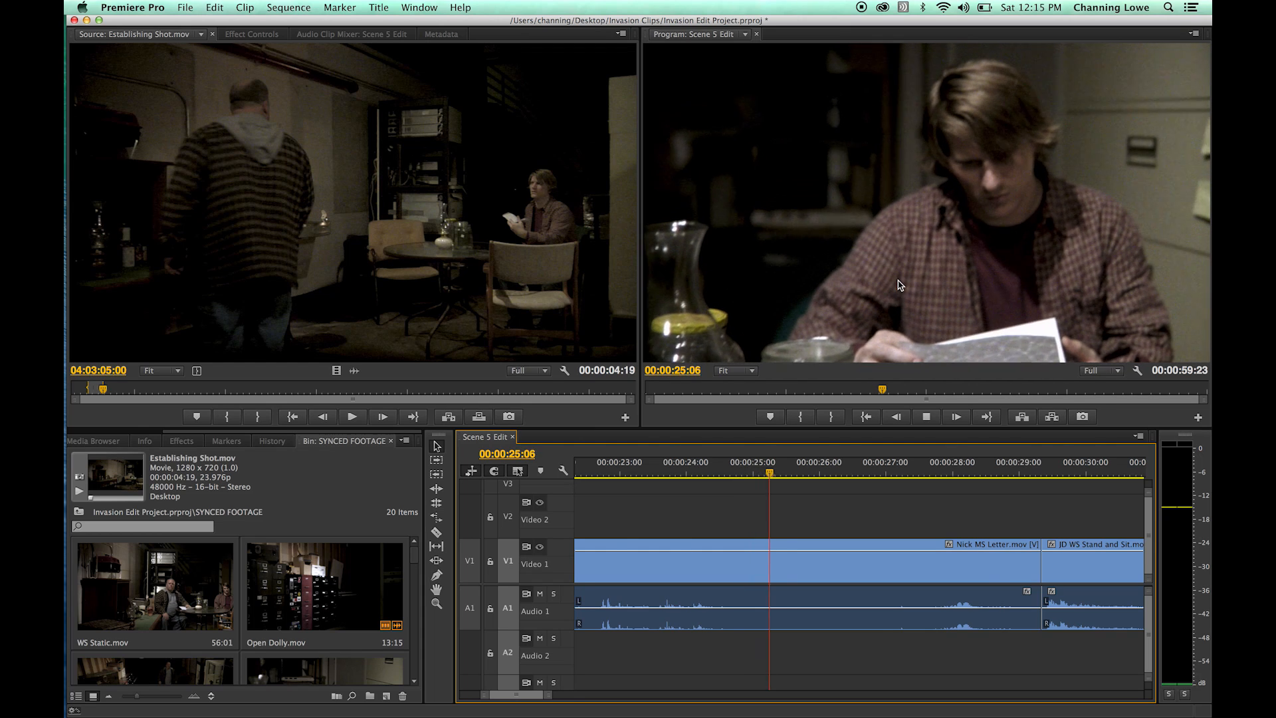
pyautogui.press('-')
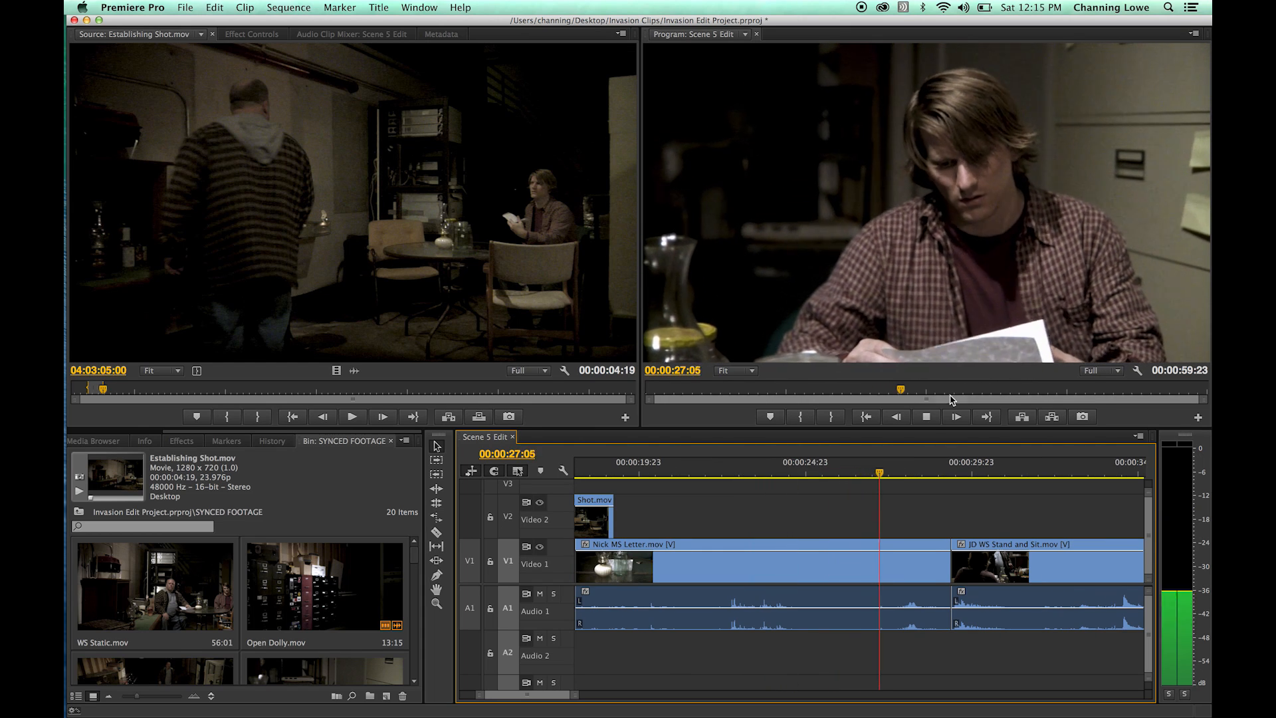
pyautogui.press('space')
pyautogui.moveTo(939, 469)
pyautogui.mouseDown()
pyautogui.moveTo(887, 467)
pyautogui.moveTo(918, 470)
pyautogui.mouseUp()
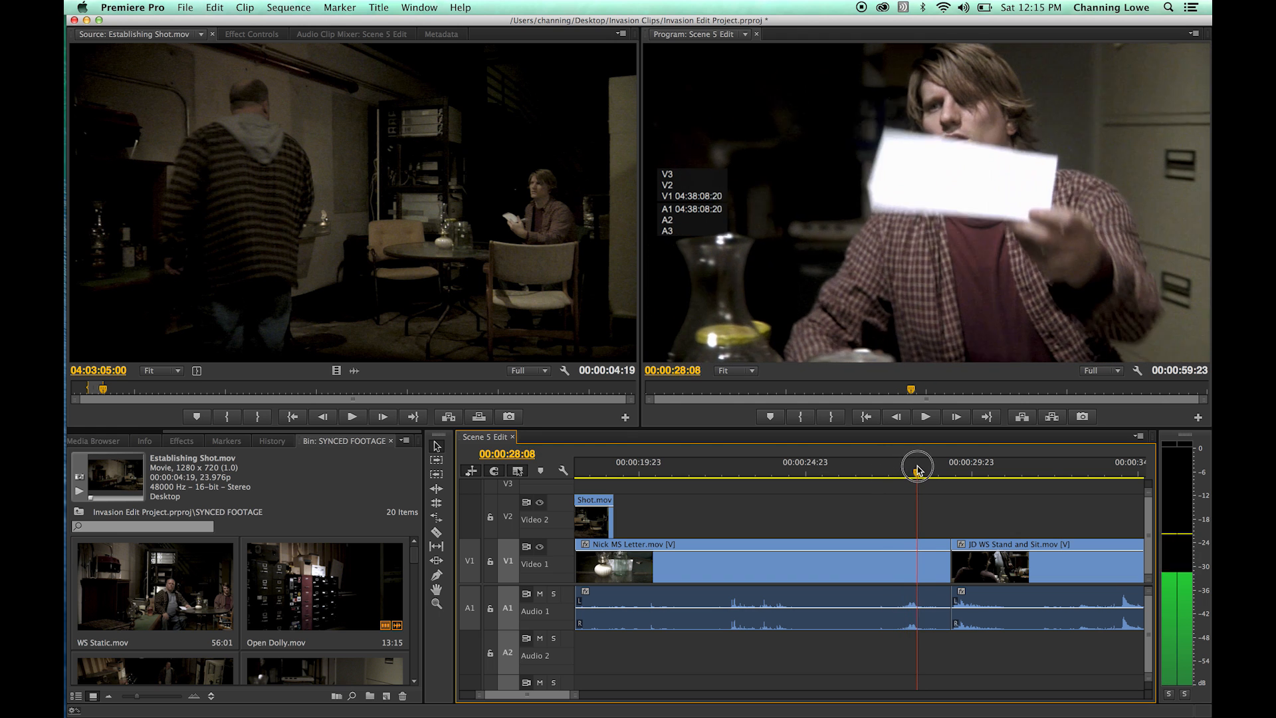
# Roll only the video cut between Nick MS Letter.mov and JD WS Stand and Sit.mov about one second earlier, to about 00:00:28:06.
pyautogui.click(905, 466)
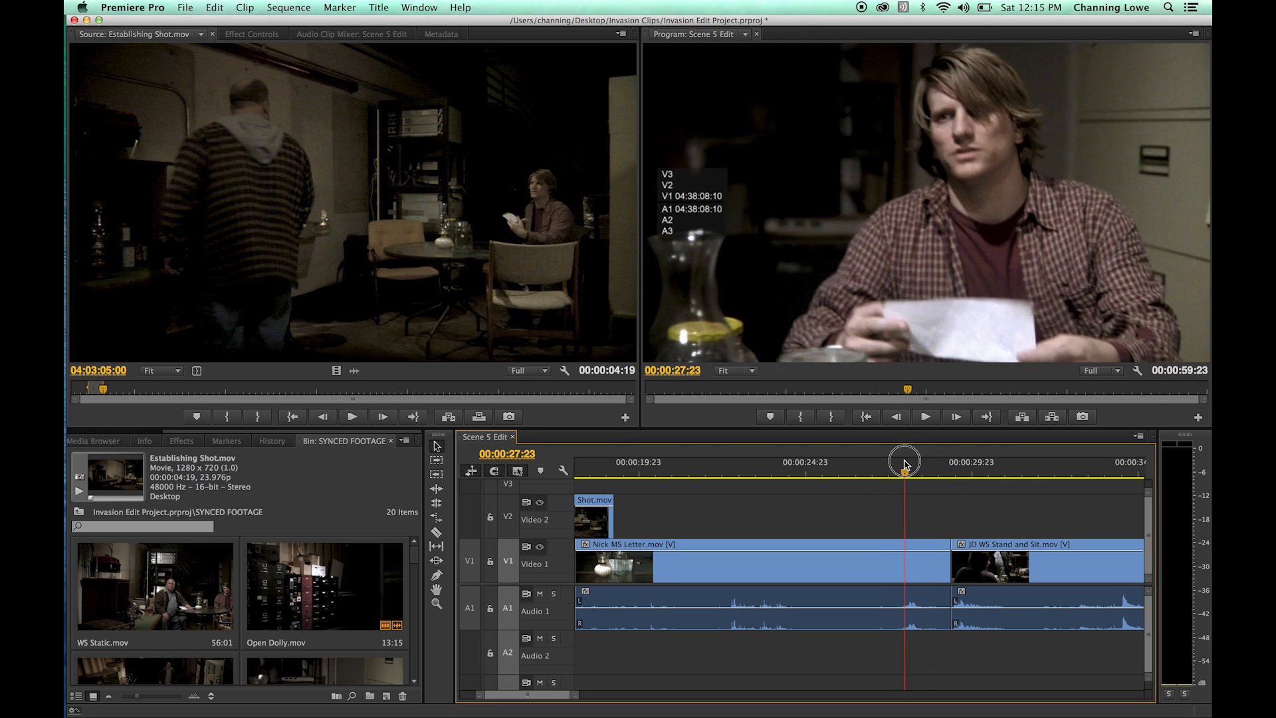
pyautogui.moveTo(905, 466); pyautogui.dragTo(891, 467)
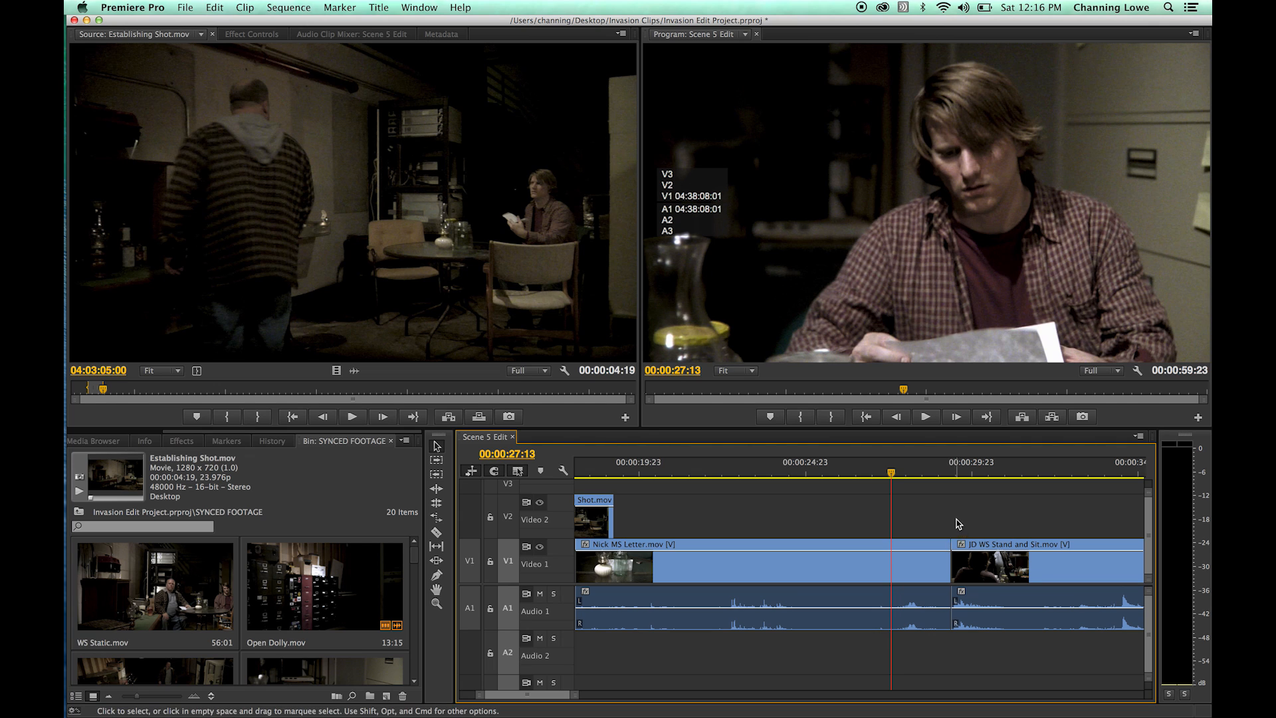
pyautogui.hscroll(2, 946, 513)
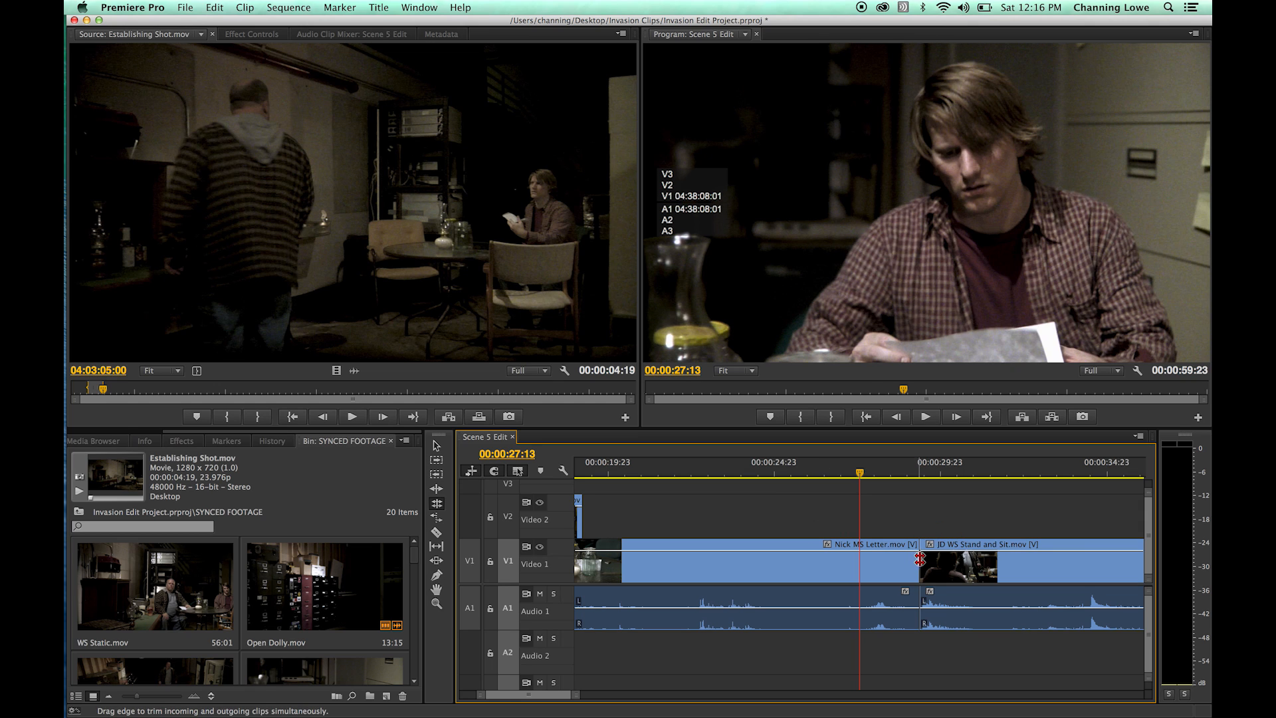
pyautogui.moveTo(920, 563); pyautogui.dragTo(915, 571)
pyautogui.press('super+z')
pyautogui.moveTo(920, 560); pyautogui.dragTo(884, 561)
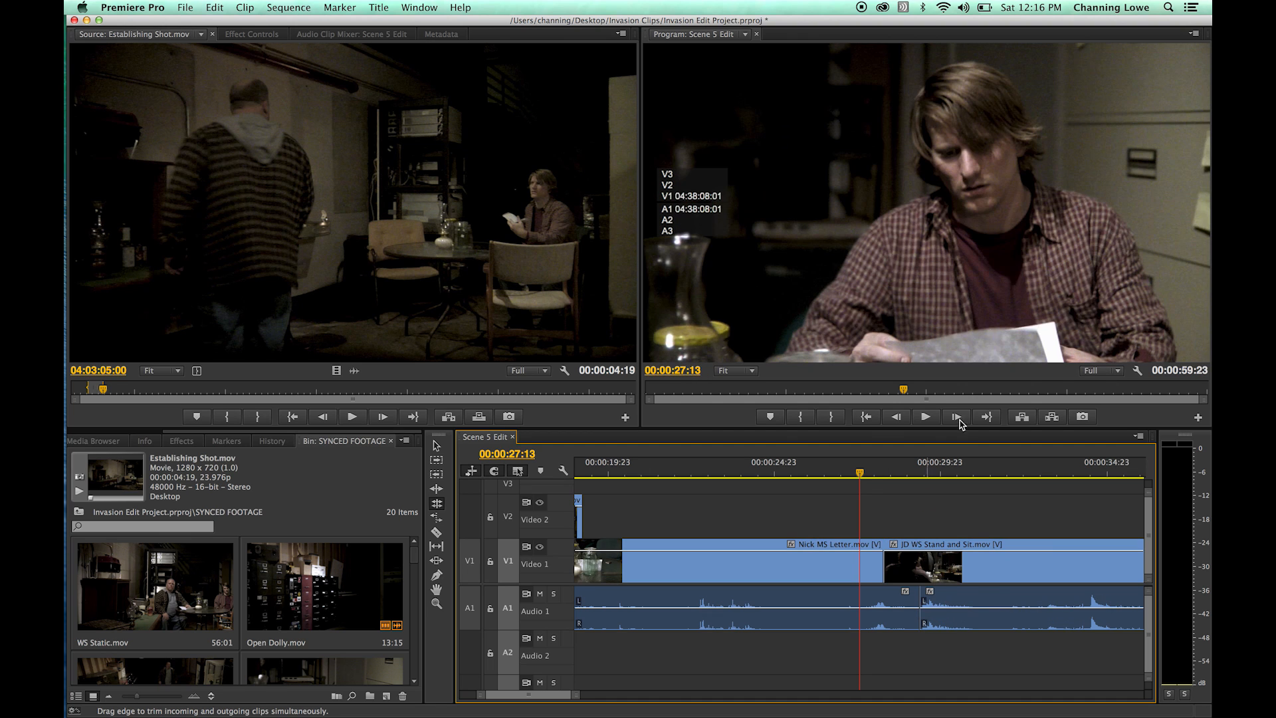
# Play from before the rolled cut to JD WS Stand and Sit.mov and stop at the audio peak at 00:00:34:08.
pyautogui.moveTo(854, 476); pyautogui.dragTo(844, 477)
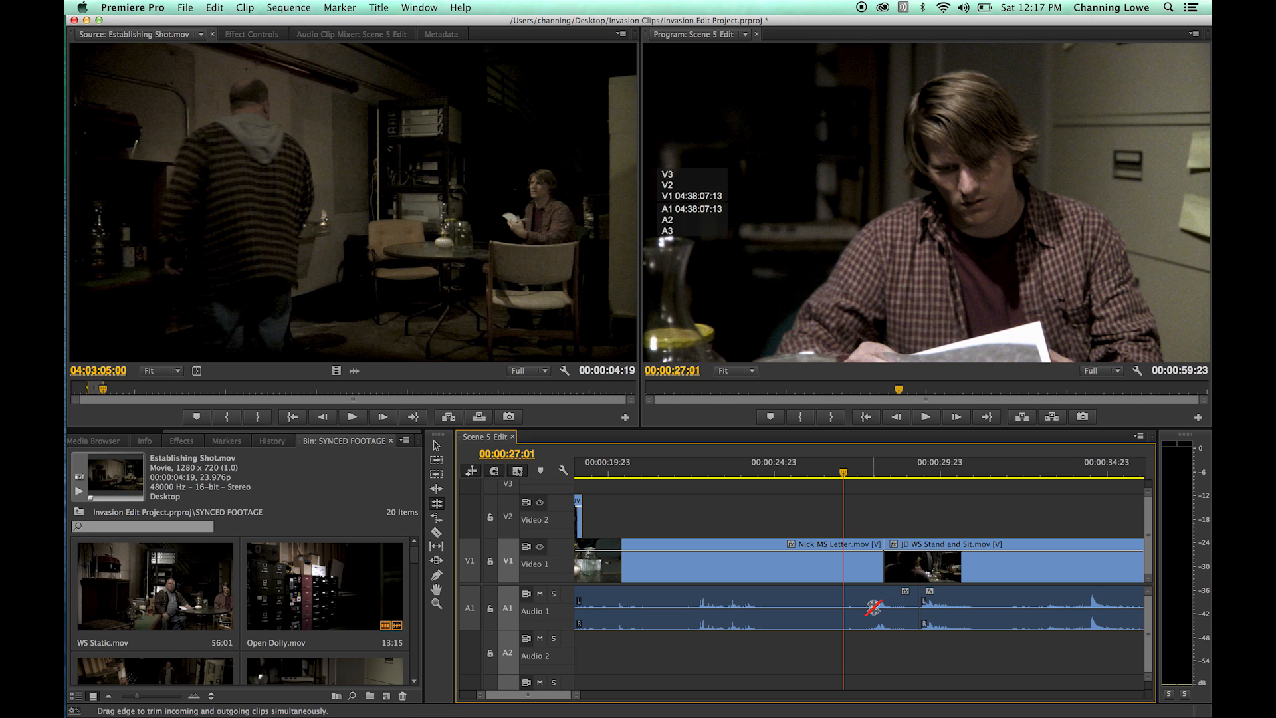
pyautogui.click(832, 471)
pyautogui.press('space')
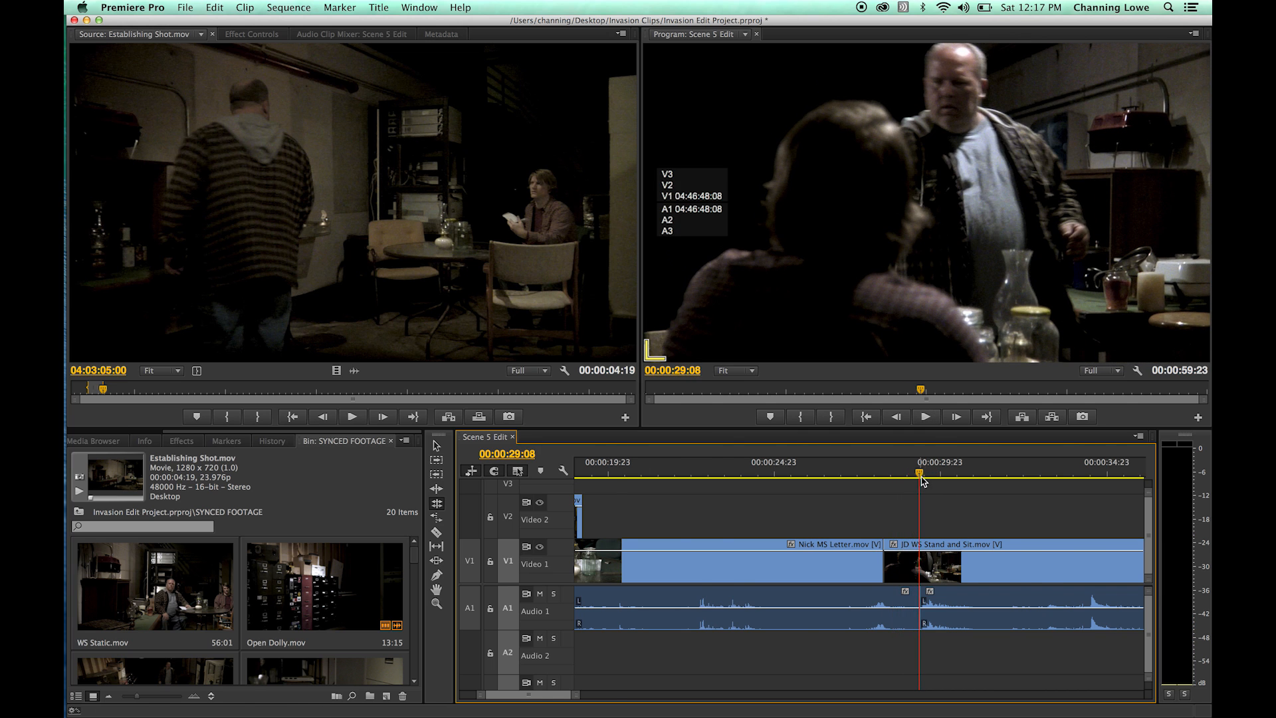
pyautogui.press('=')
pyautogui.press('=')
pyautogui.press('space')
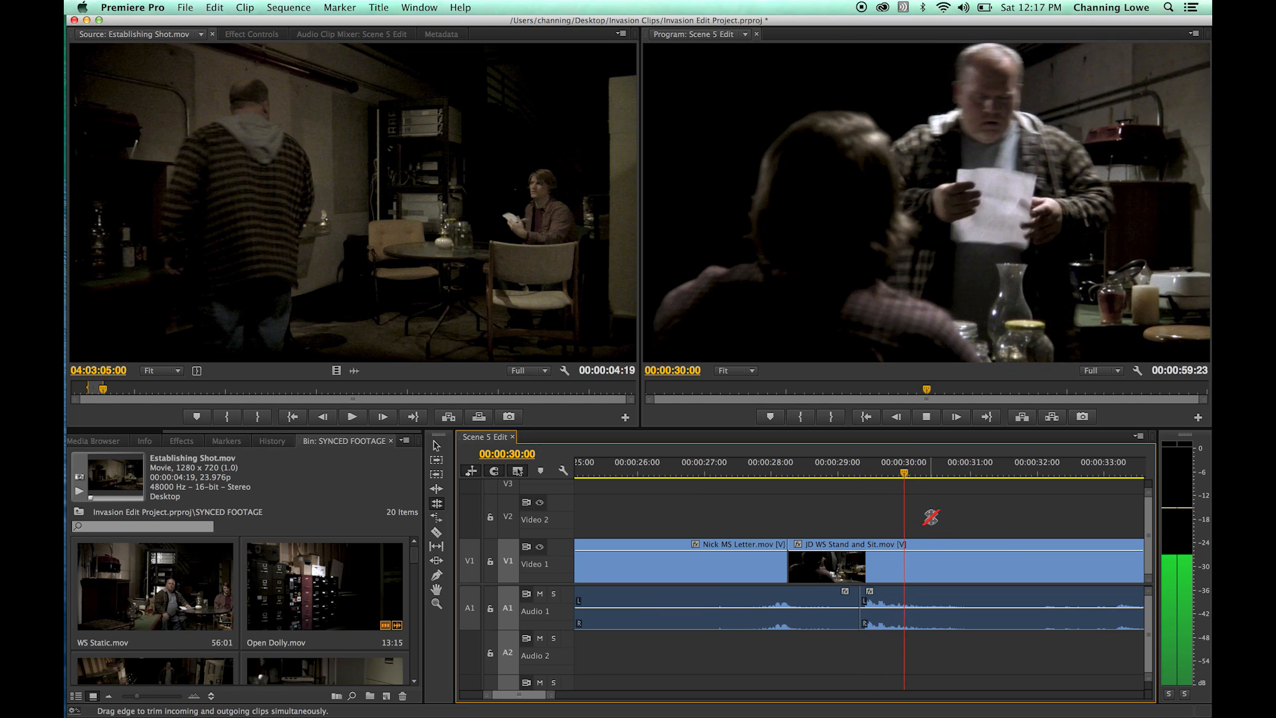
pyautogui.press('-')
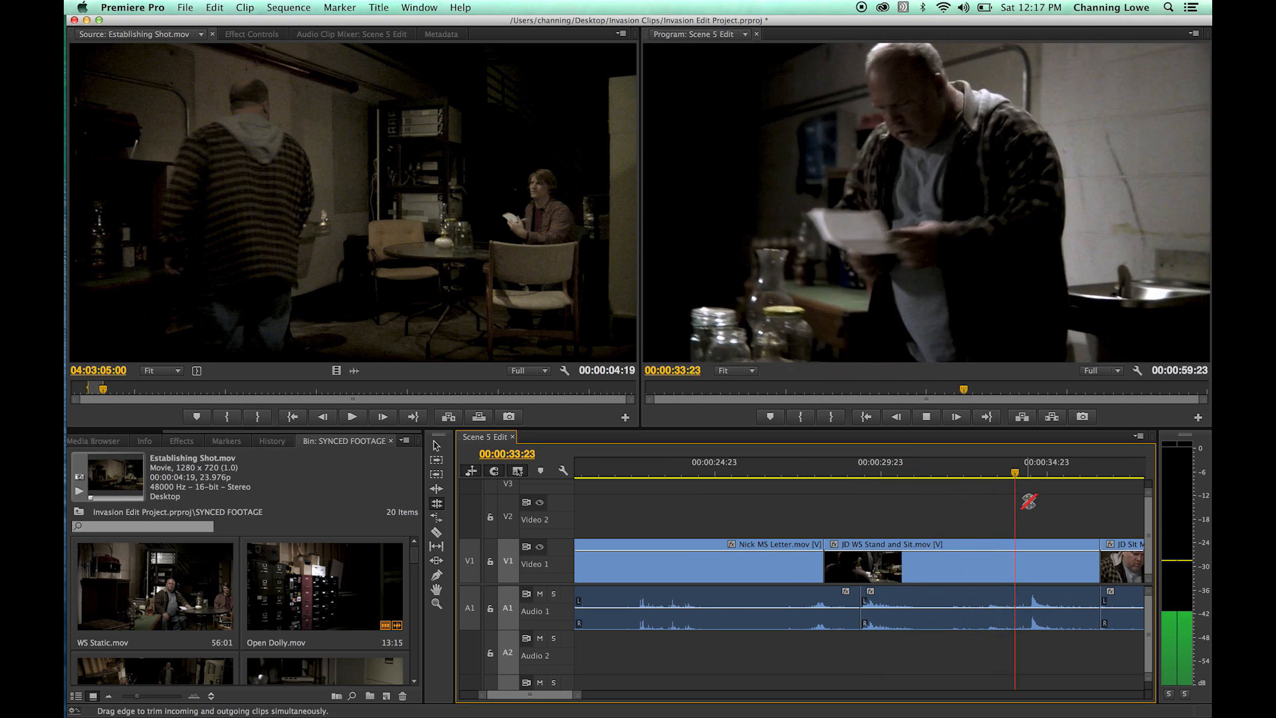
pyautogui.press('space')
# Split the Audio 1 clip at 00:00:34:08 and about 00:00:35:15 and delete the segment with the loud peak.
pyautogui.press('=')
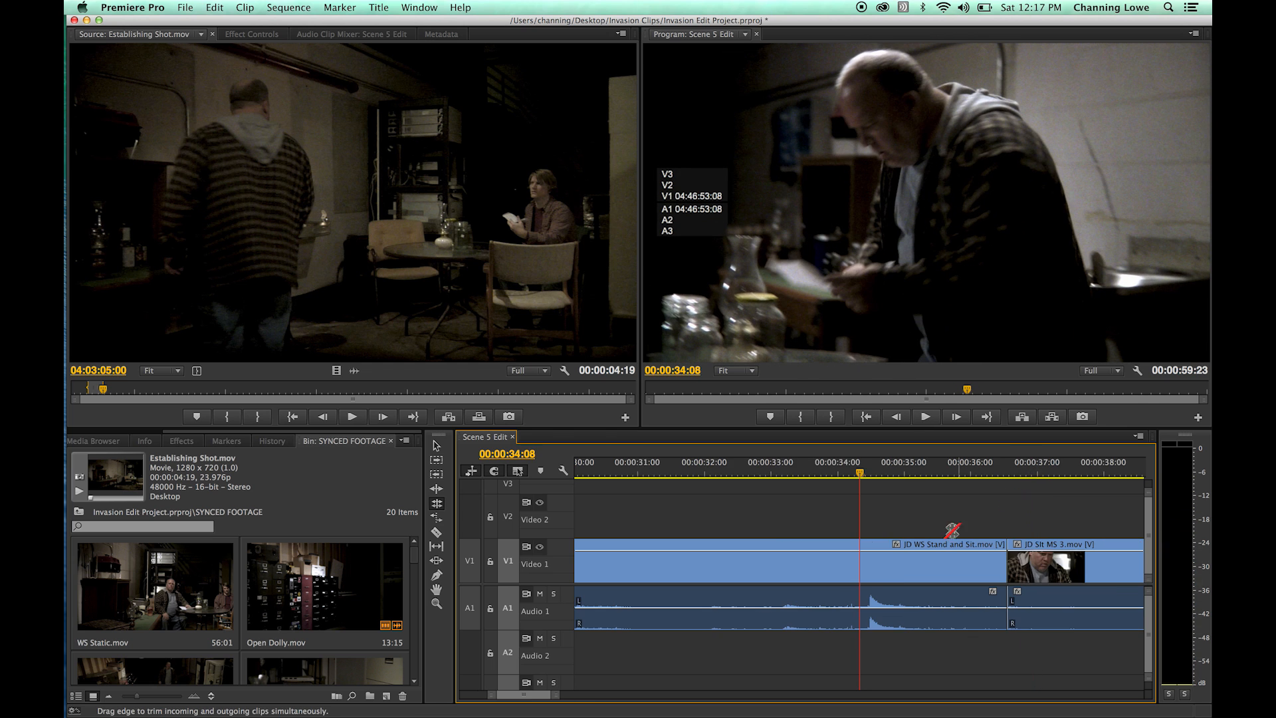
pyautogui.press('c')
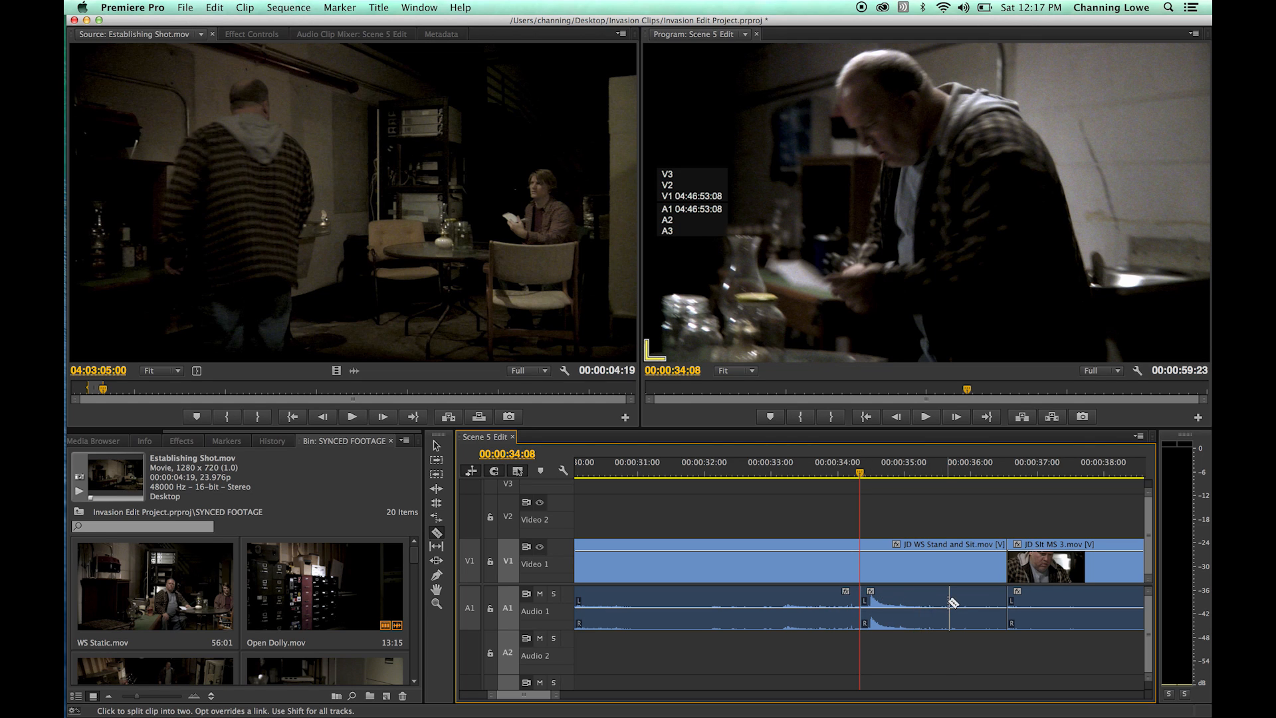
pyautogui.press('v')
pyautogui.click(908, 607)
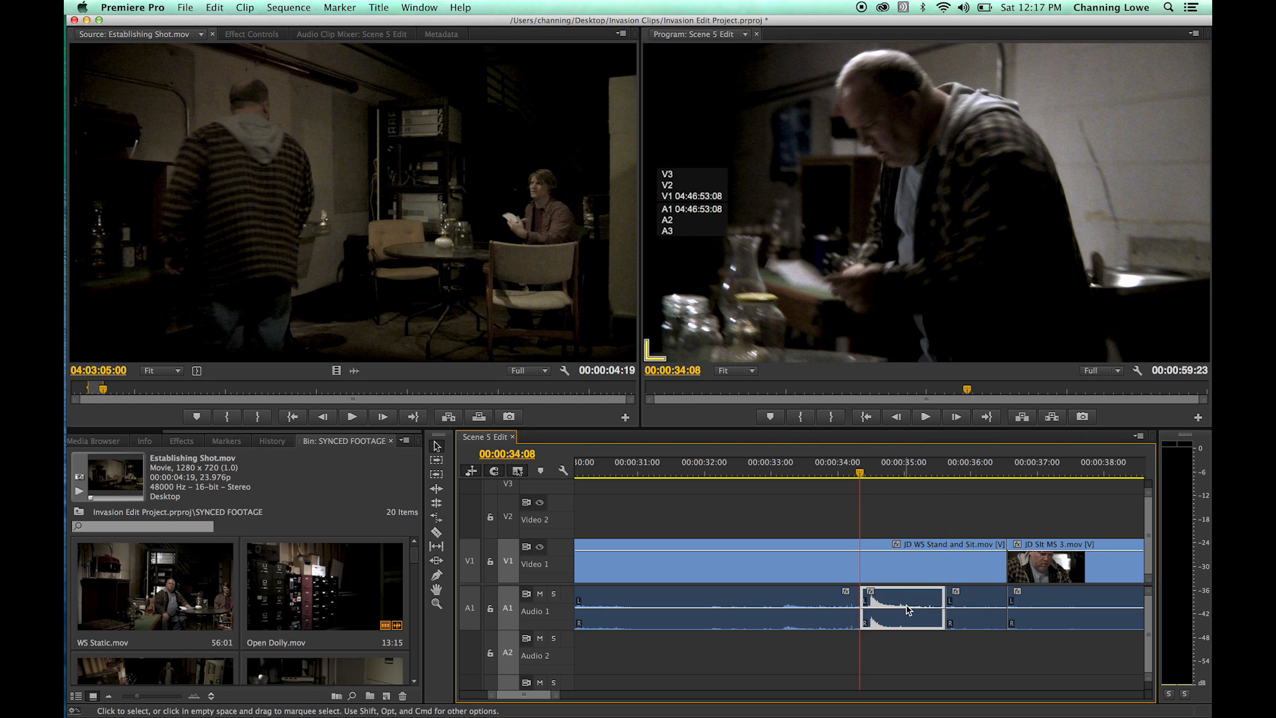
pyautogui.press('Delete')
# Fill the Audio 1 gap by moving the short remaining segment back and extending its tail to the next clip, and play it.
pyautogui.press('space')
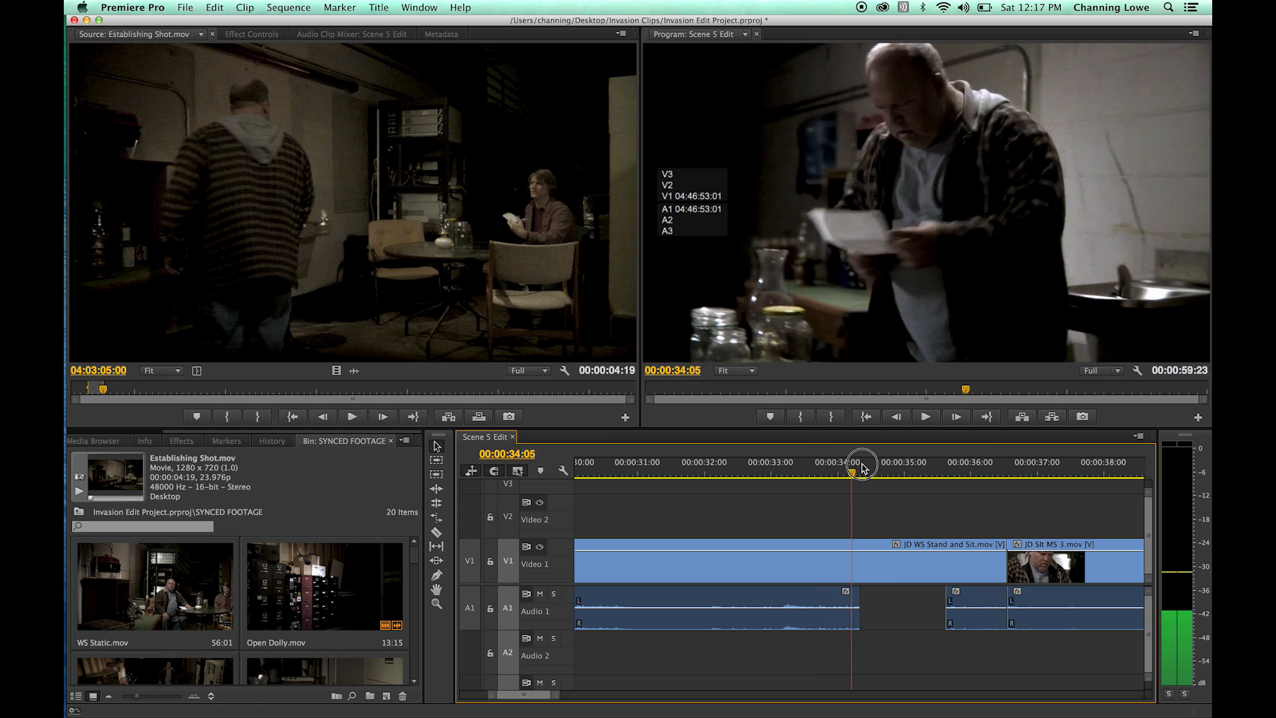
pyautogui.press('space')
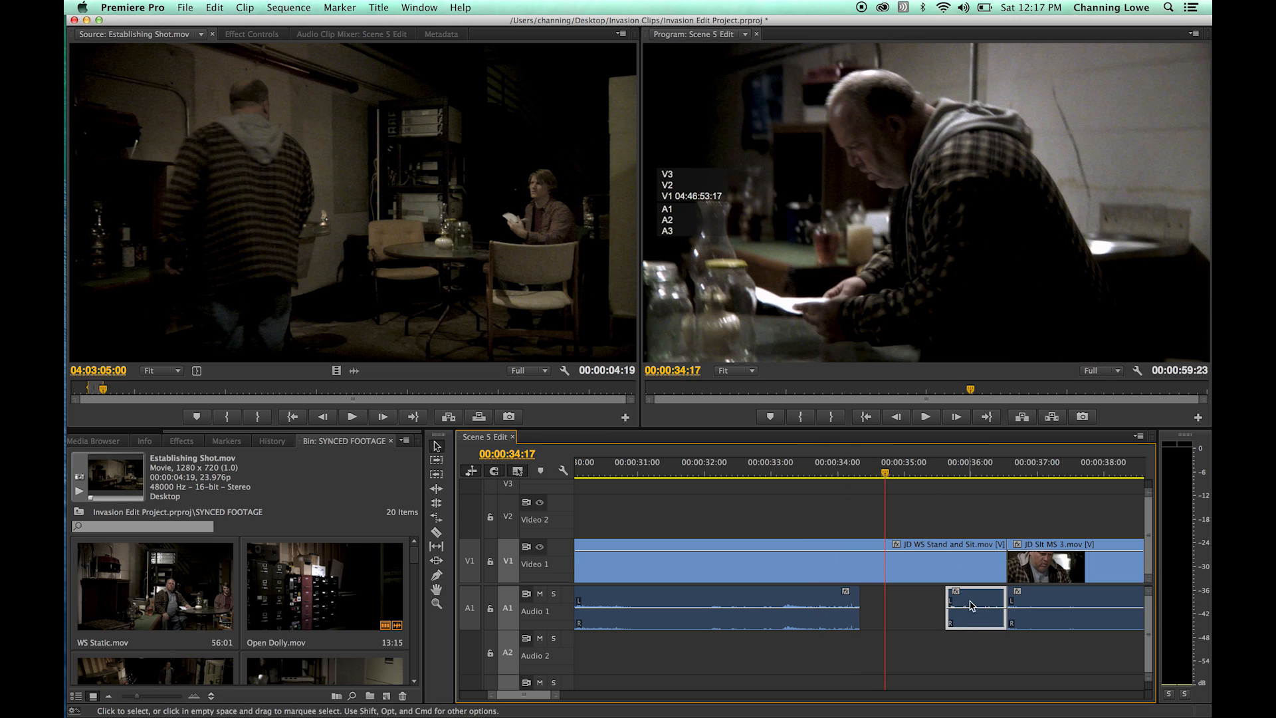
pyautogui.moveTo(975, 601); pyautogui.dragTo(1006, 602)
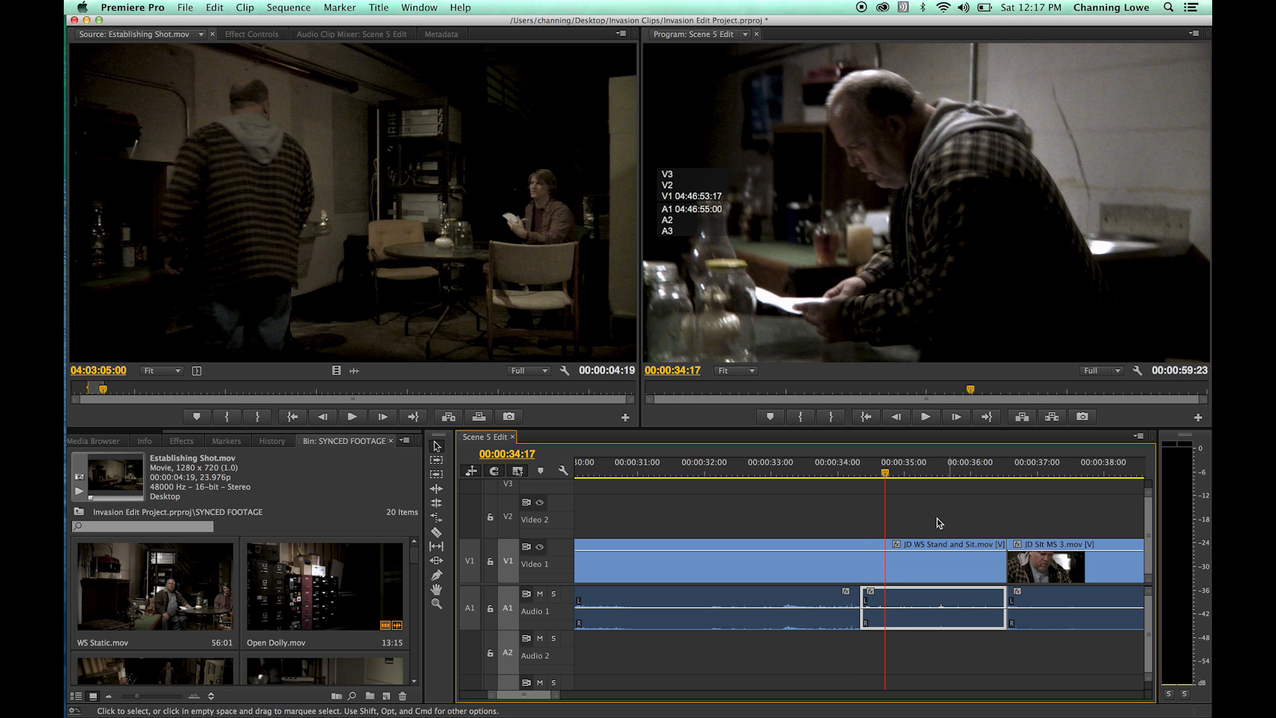
pyautogui.hotkey('shift', 'k')
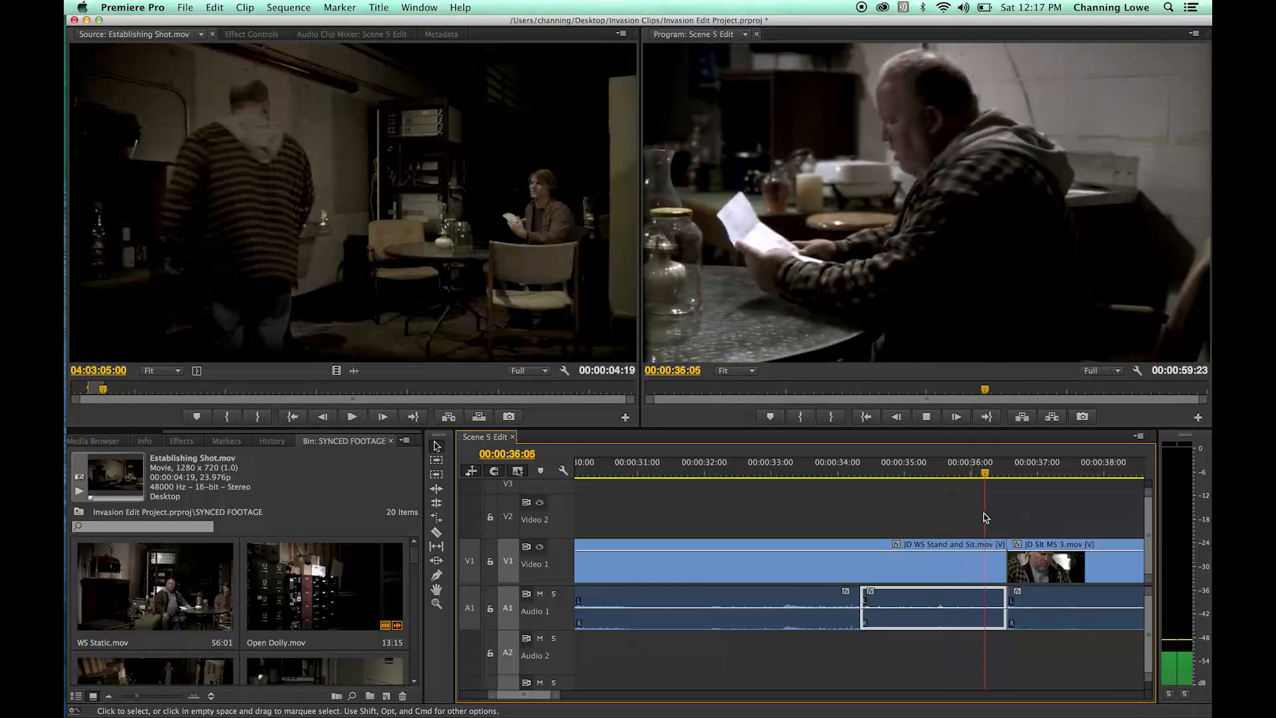
pyautogui.press('-')
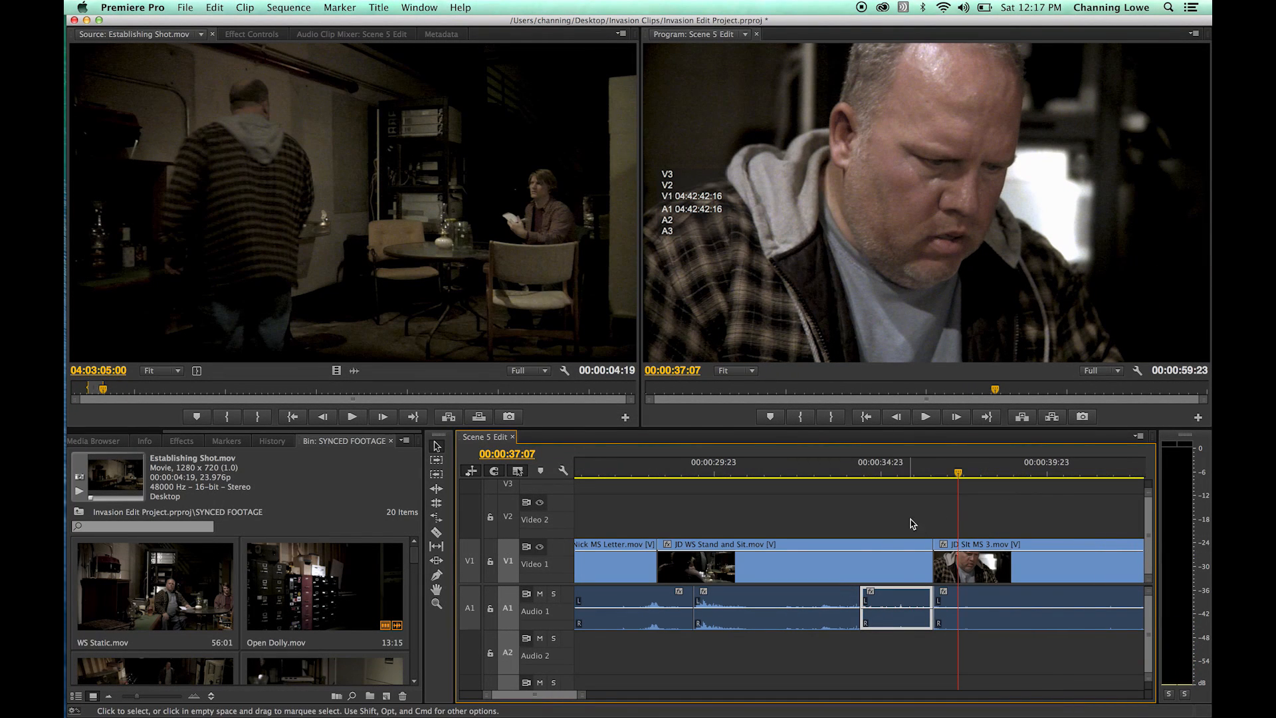
# Scrub across the cut to JD Sit MS 3.mov and ripple-trim about 20 frames off that clip's head.
pyautogui.moveTo(943, 460); pyautogui.dragTo(893, 478)
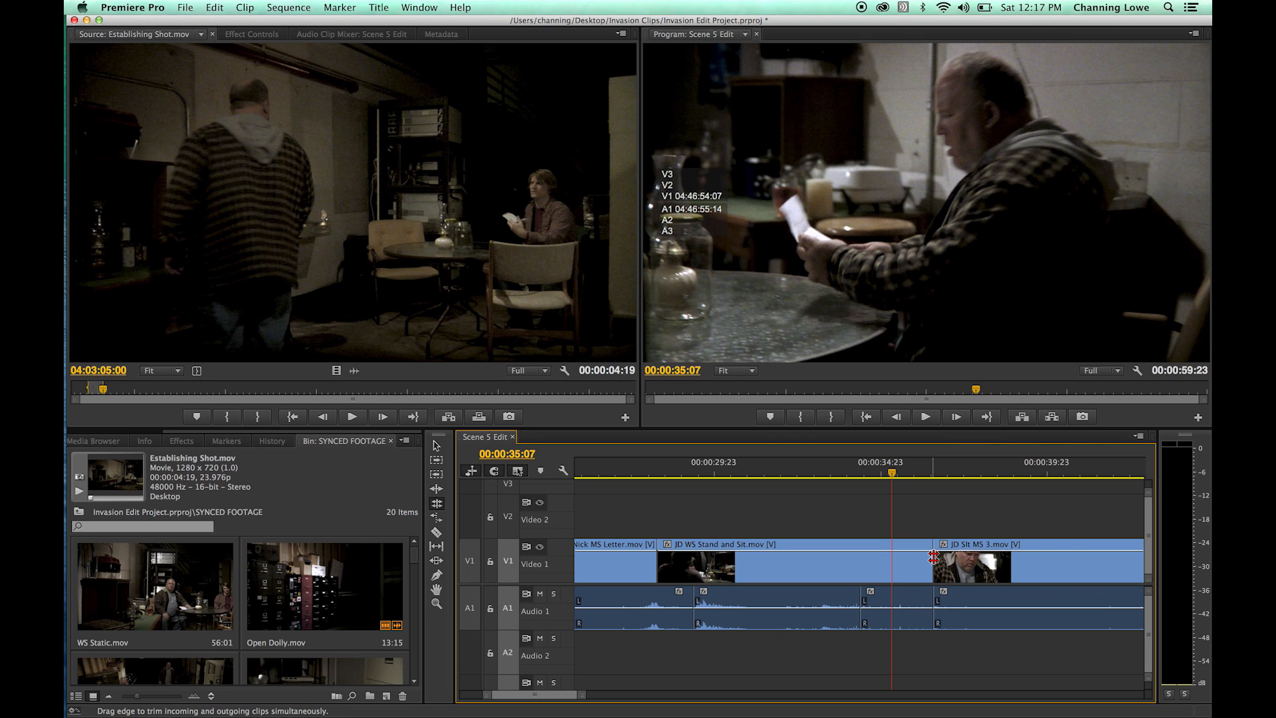
pyautogui.moveTo(934, 558)
pyautogui.mouseDown()
pyautogui.moveTo(886, 559)
pyautogui.moveTo(932, 563)
pyautogui.mouseUp()
pyautogui.moveTo(918, 477); pyautogui.dragTo(960, 490)
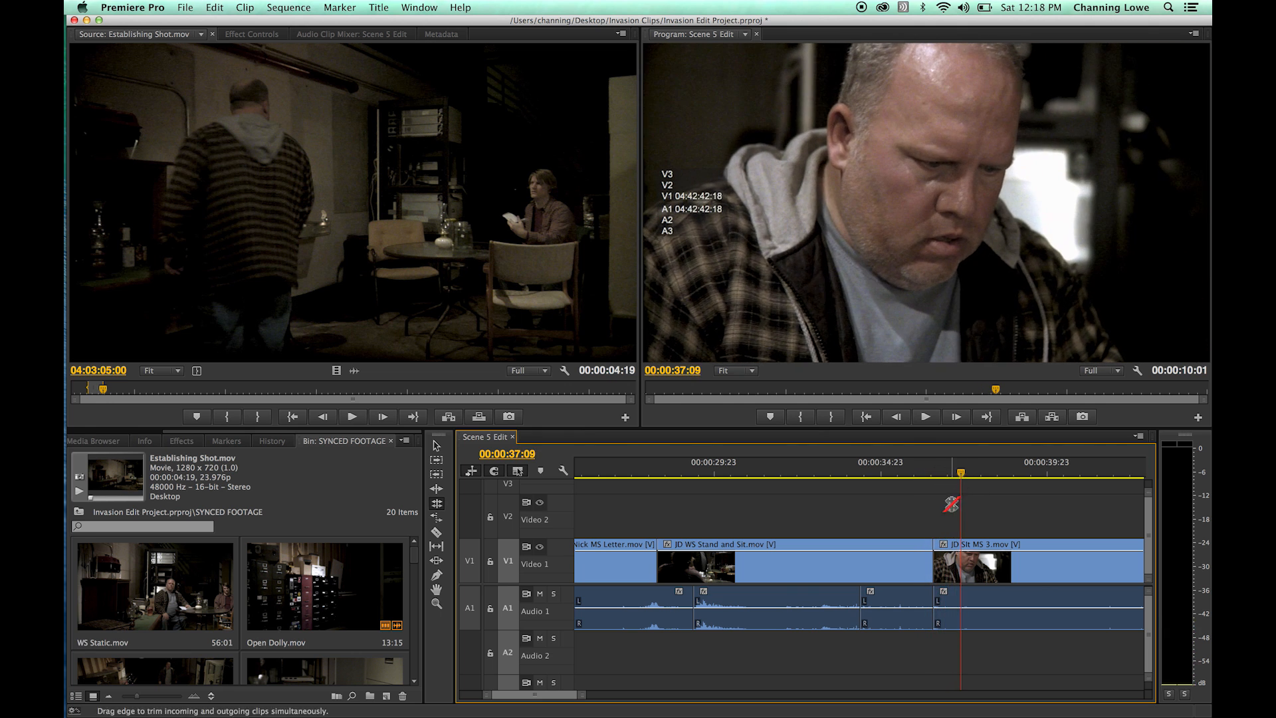
pyautogui.moveTo(939, 564); pyautogui.dragTo(960, 555)
# Roll only the video cut between JD WS Stand and Sit.mov and JD Sit MS 3.mov earlier, to about 00:00:35:00.
pyautogui.moveTo(948, 473); pyautogui.dragTo(920, 473)
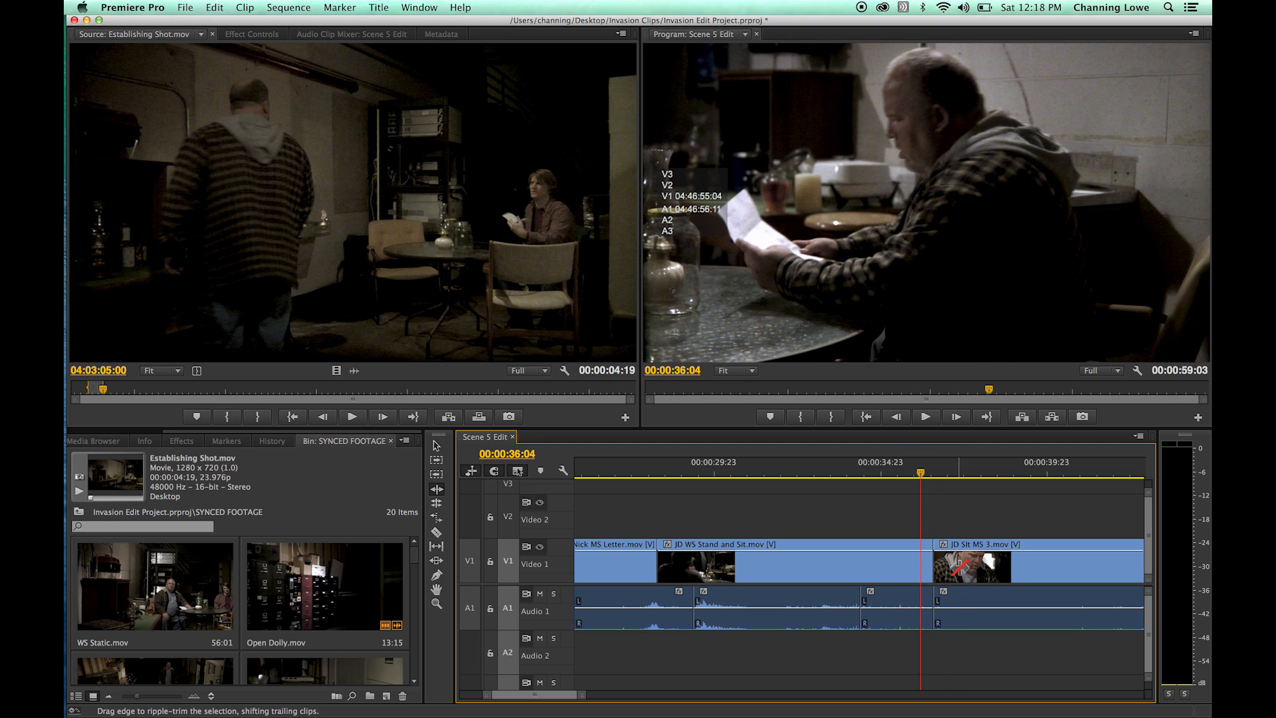
pyautogui.moveTo(928, 474); pyautogui.dragTo(956, 473)
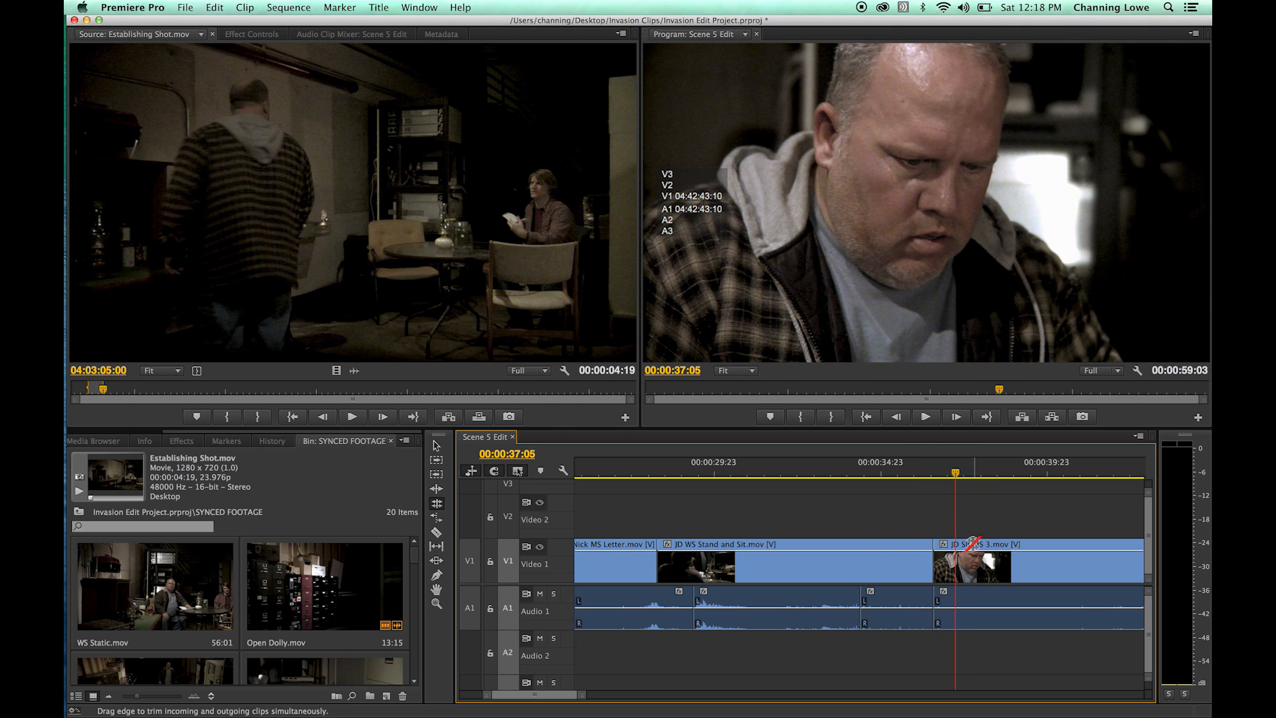
pyautogui.moveTo(943, 474); pyautogui.dragTo(940, 473)
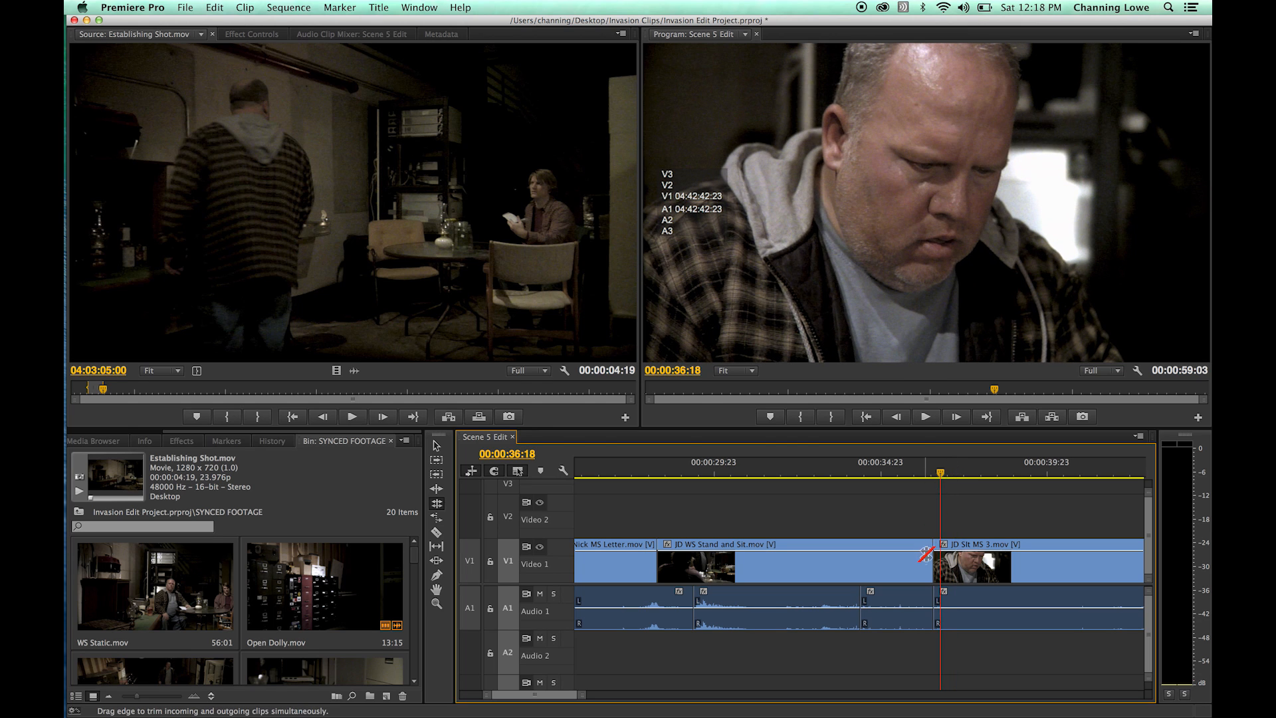
pyautogui.moveTo(931, 560); pyautogui.dragTo(879, 562)
# Play from 00:00:33:22 across the rolled cut into JD Sit MS 3.mov.
pyautogui.click(846, 472)
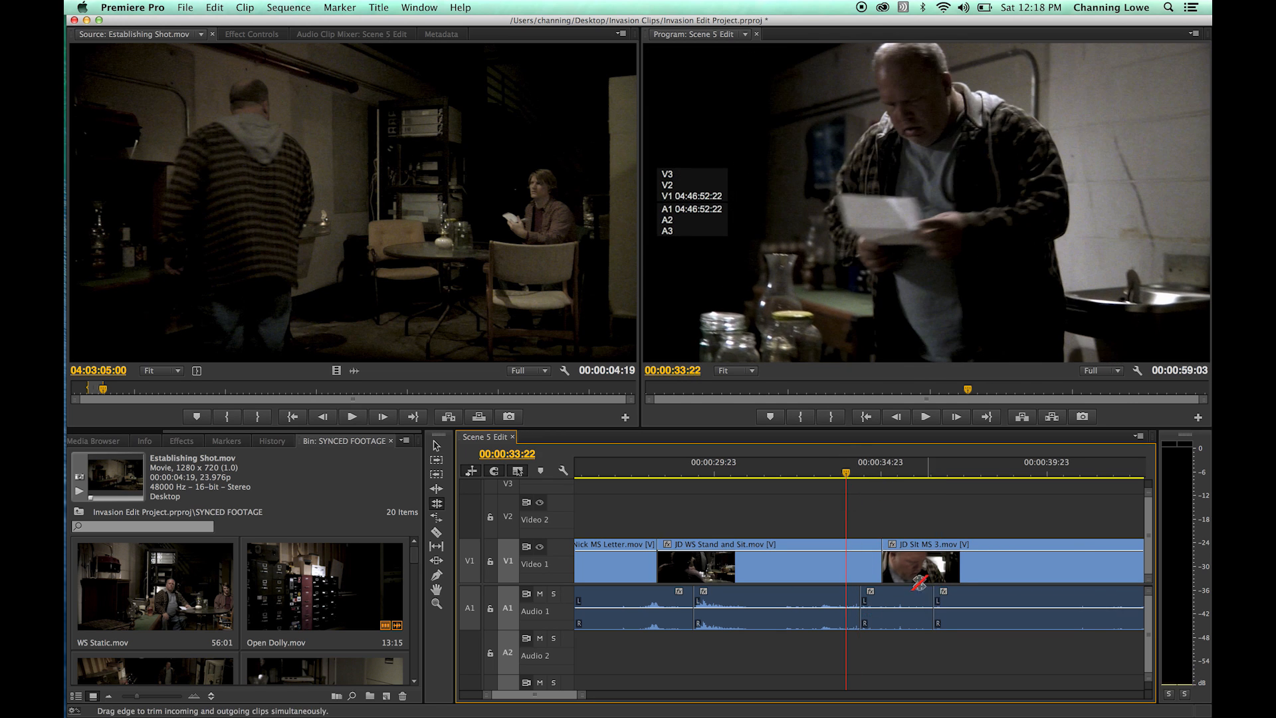
pyautogui.press('space')
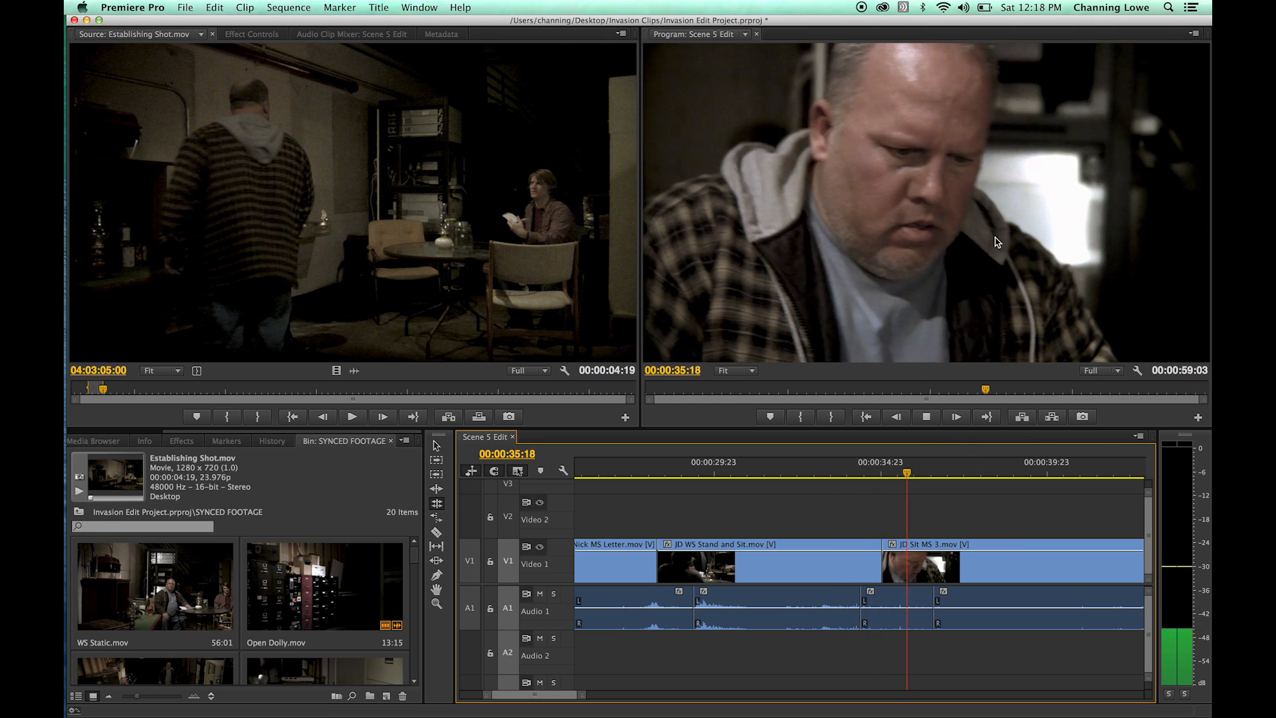
pyautogui.press('-')
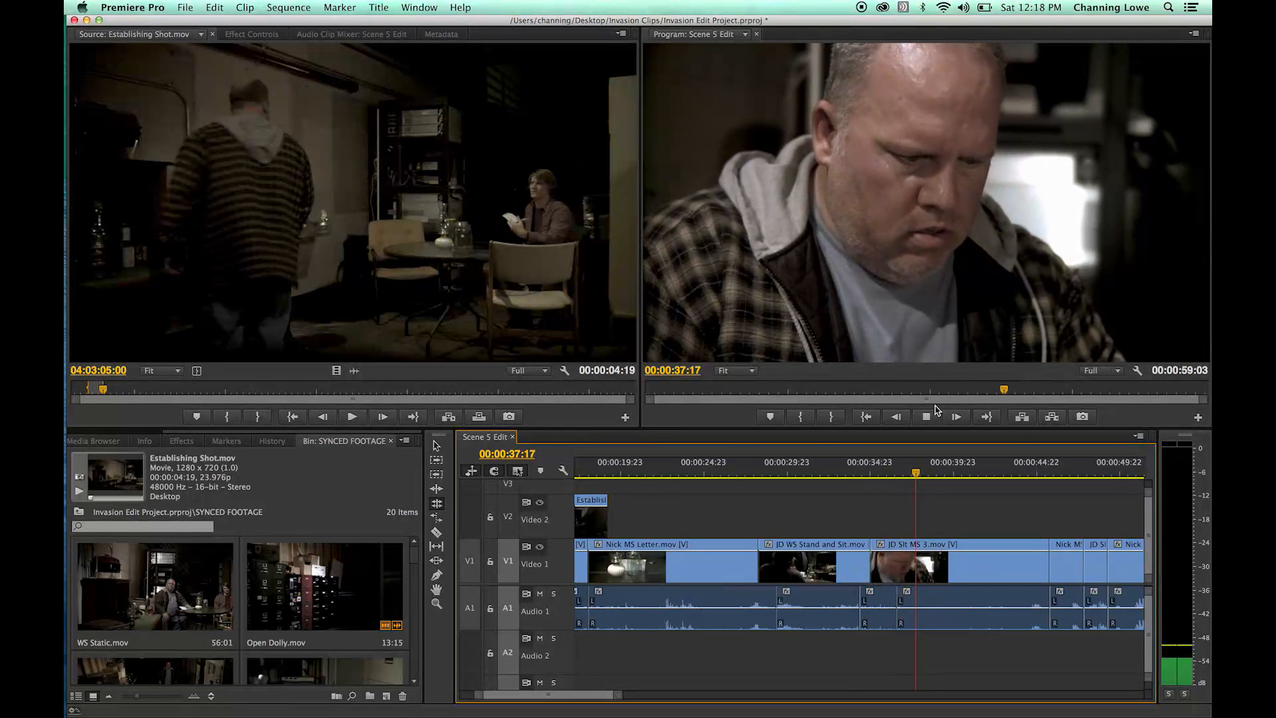
pyautogui.press('space')
# Copy Nick MS Sit Down 2.mov from 00:00:46:13 onto Video 2, extend its head to about 00:00:39:03 and trim its tail to about 00:00:42:03.
pyautogui.moveTo(992, 470); pyautogui.dragTo(1063, 472)
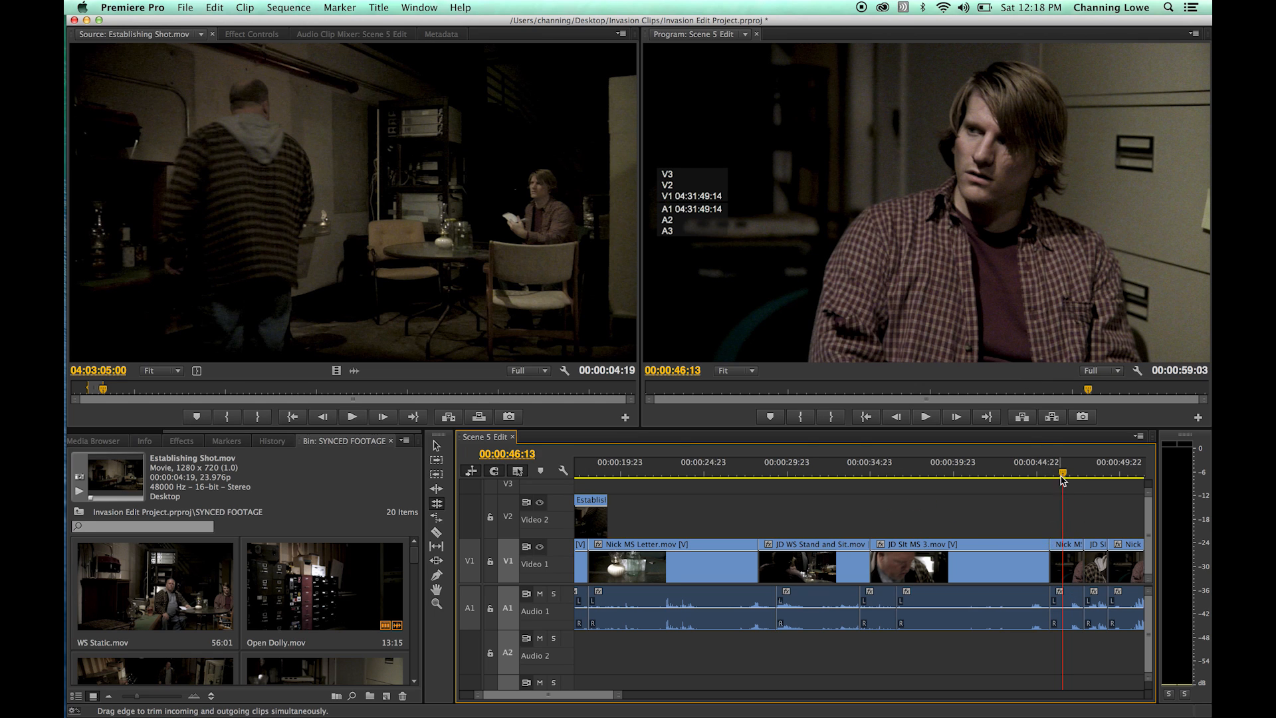
pyautogui.press('v')
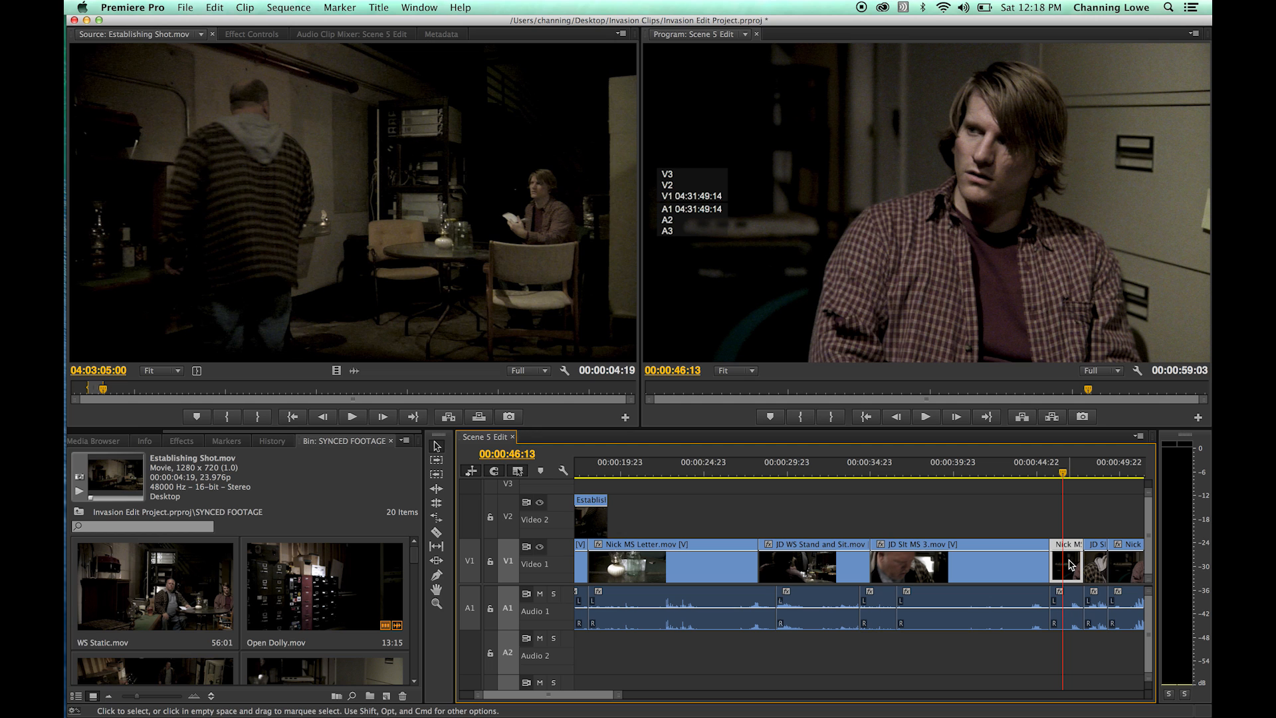
pyautogui.moveTo(1068, 561); pyautogui.dragTo(940, 532)
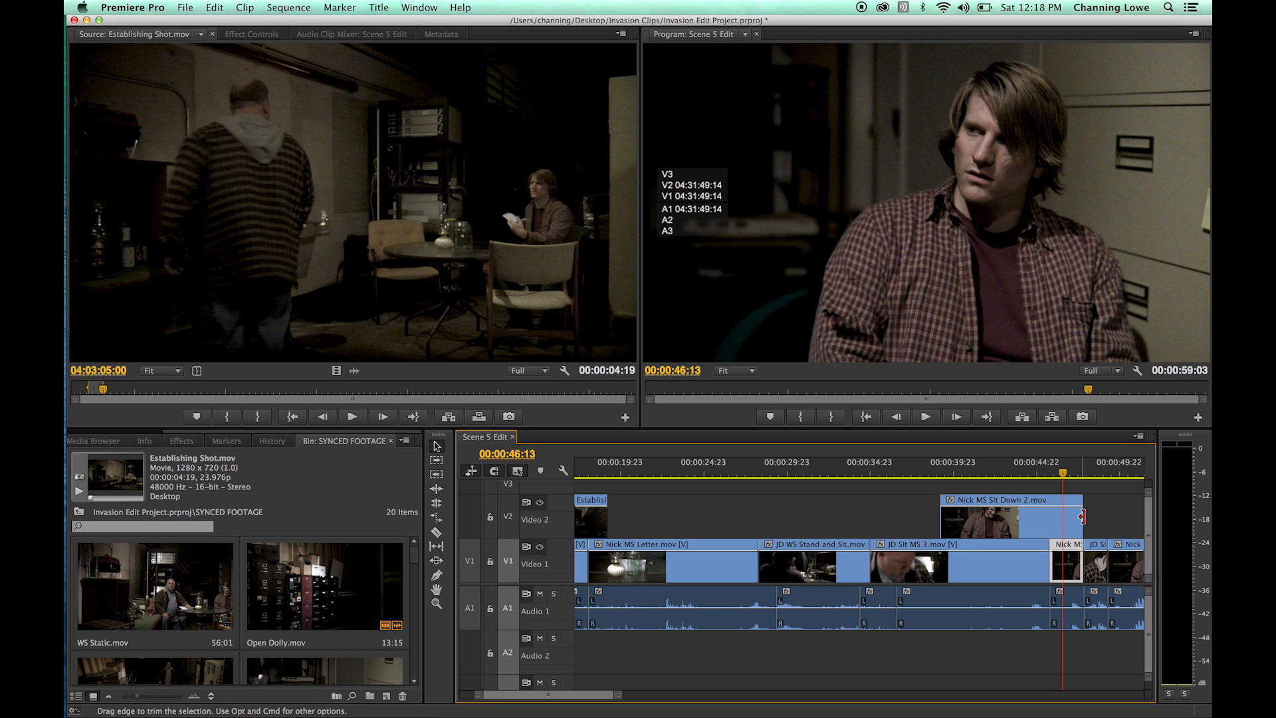
pyautogui.moveTo(1082, 517); pyautogui.dragTo(990, 528)
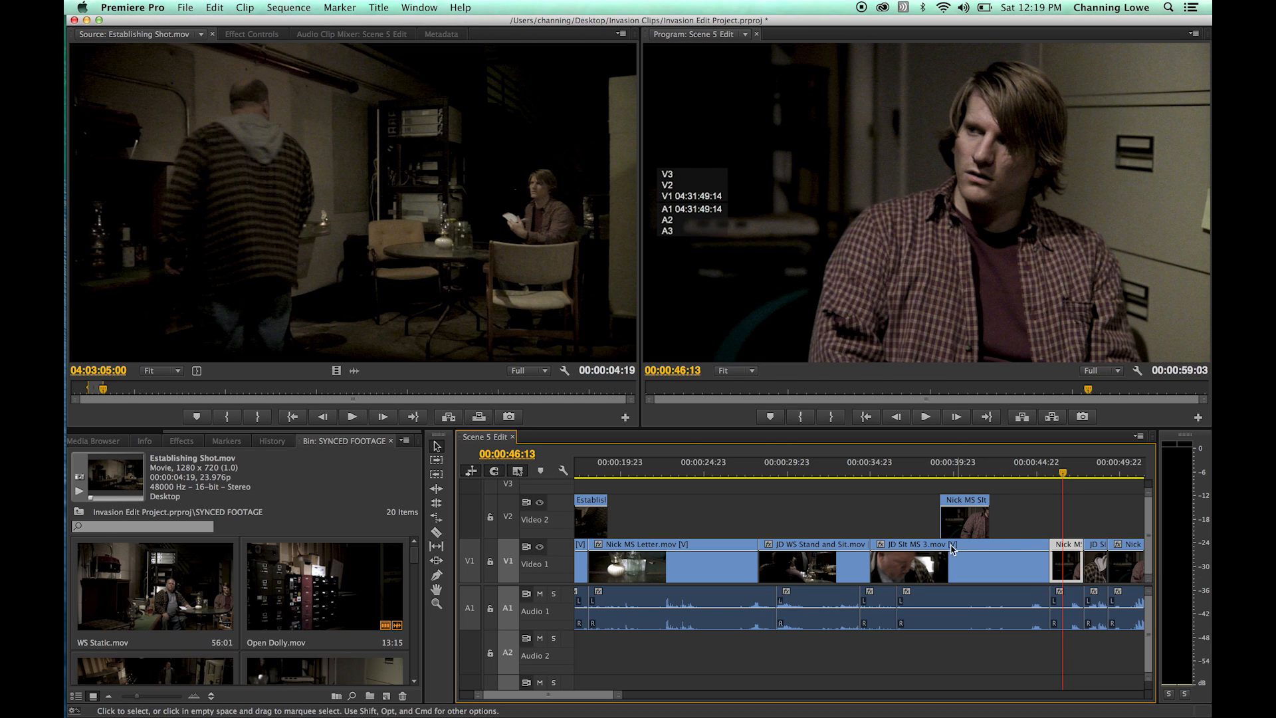
# Move the Nick MS Sit Down 2.mov copy on Video 2 to start at about 00:00:37:20 and play past it to 00:00:45:09.
pyautogui.click(908, 473)
pyautogui.moveTo(915, 473); pyautogui.dragTo(886, 474)
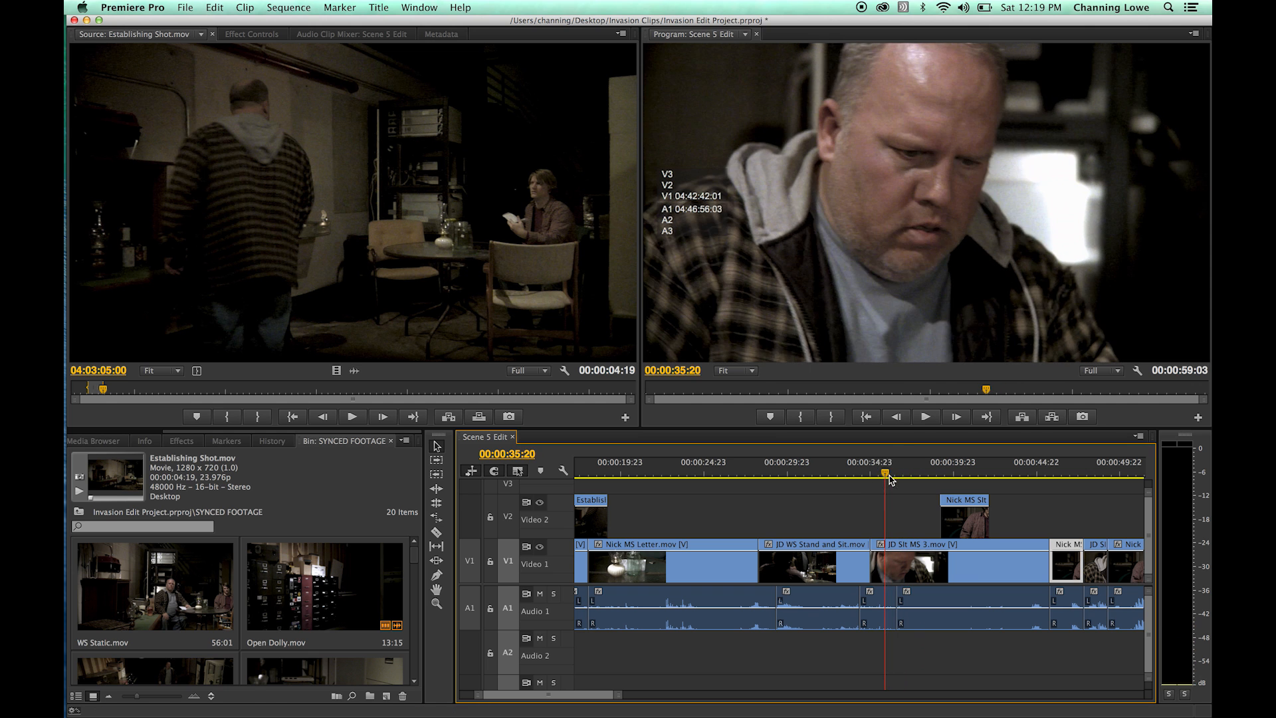
pyautogui.press('space')
pyautogui.moveTo(965, 525); pyautogui.dragTo(943, 525)
pyautogui.press('space')
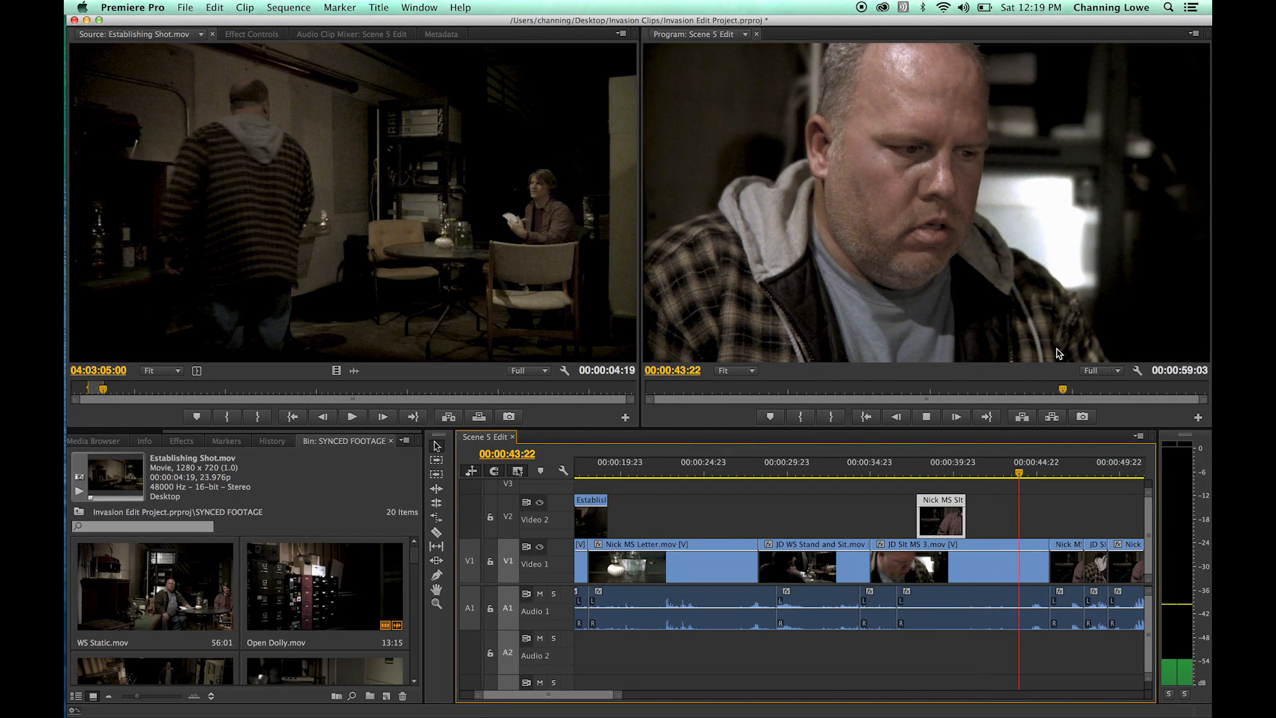
pyautogui.press('space')
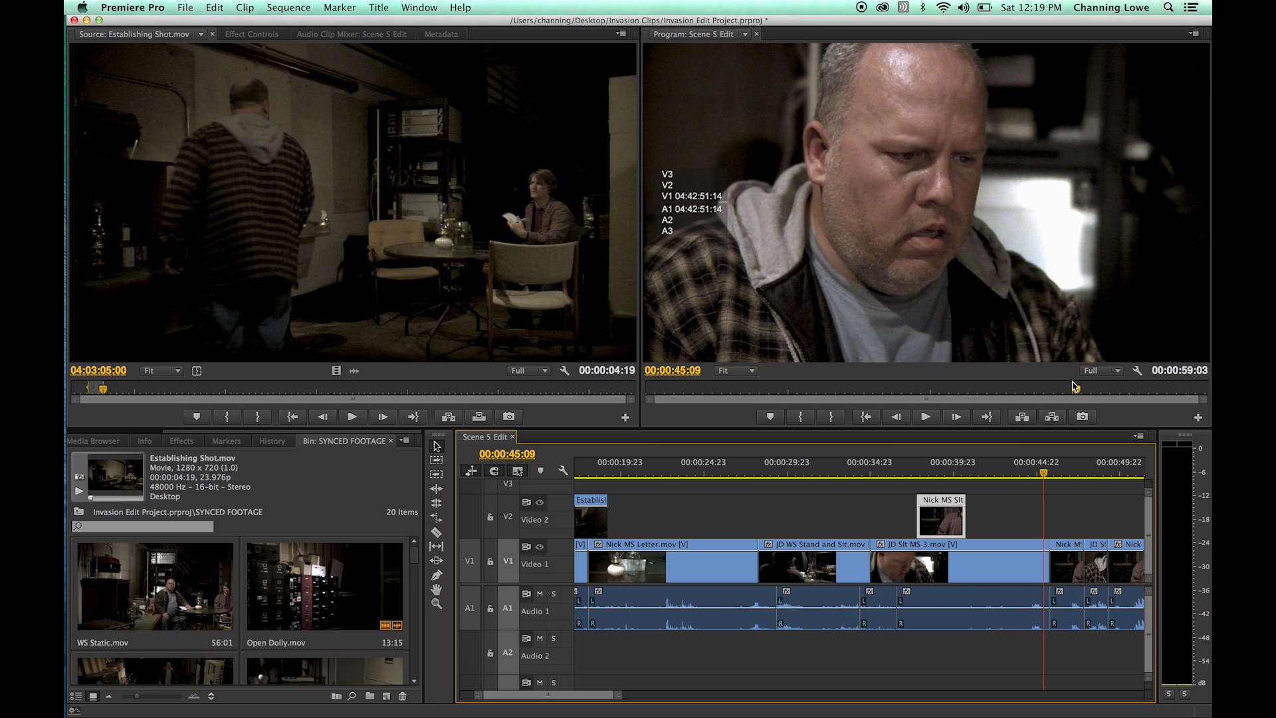
# Scrub and play across the Video 1 cut to Nick MS Sit Down 2.mov and park at 00:00:46:03 on his look up.
pyautogui.press('=')
pyautogui.press('=')
pyautogui.moveTo(868, 477); pyautogui.dragTo(898, 475)
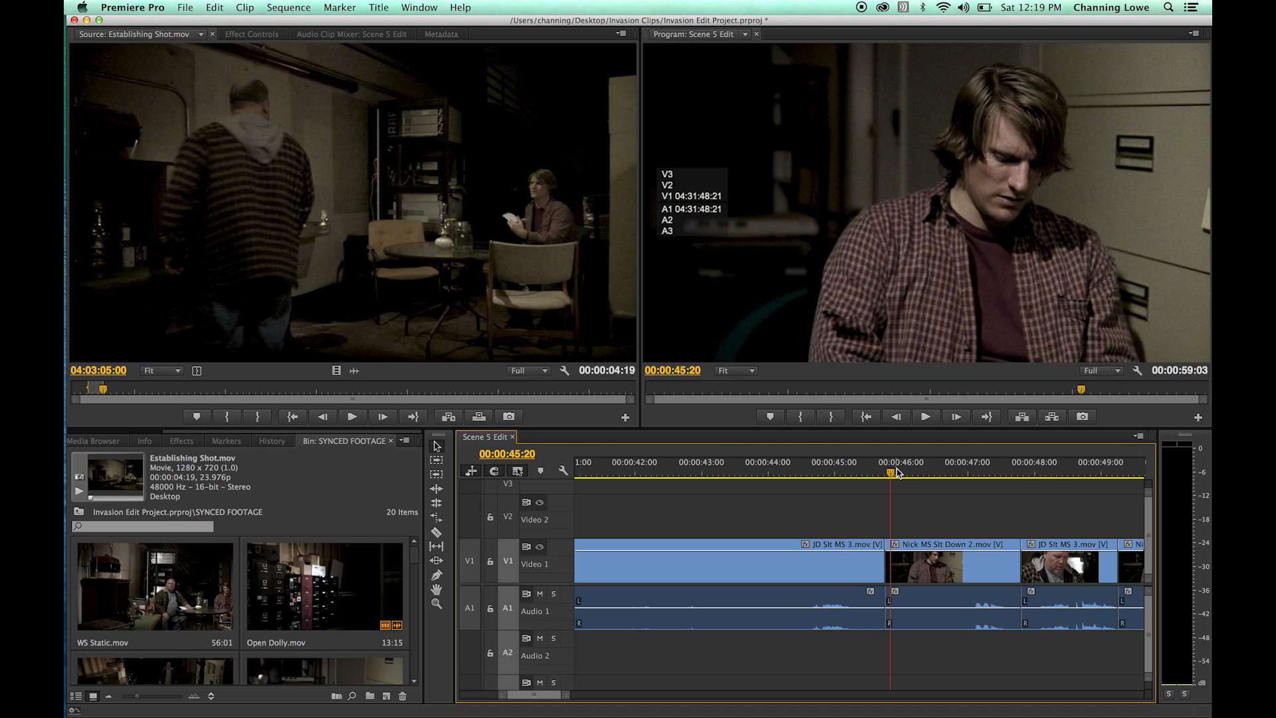
pyautogui.press('-')
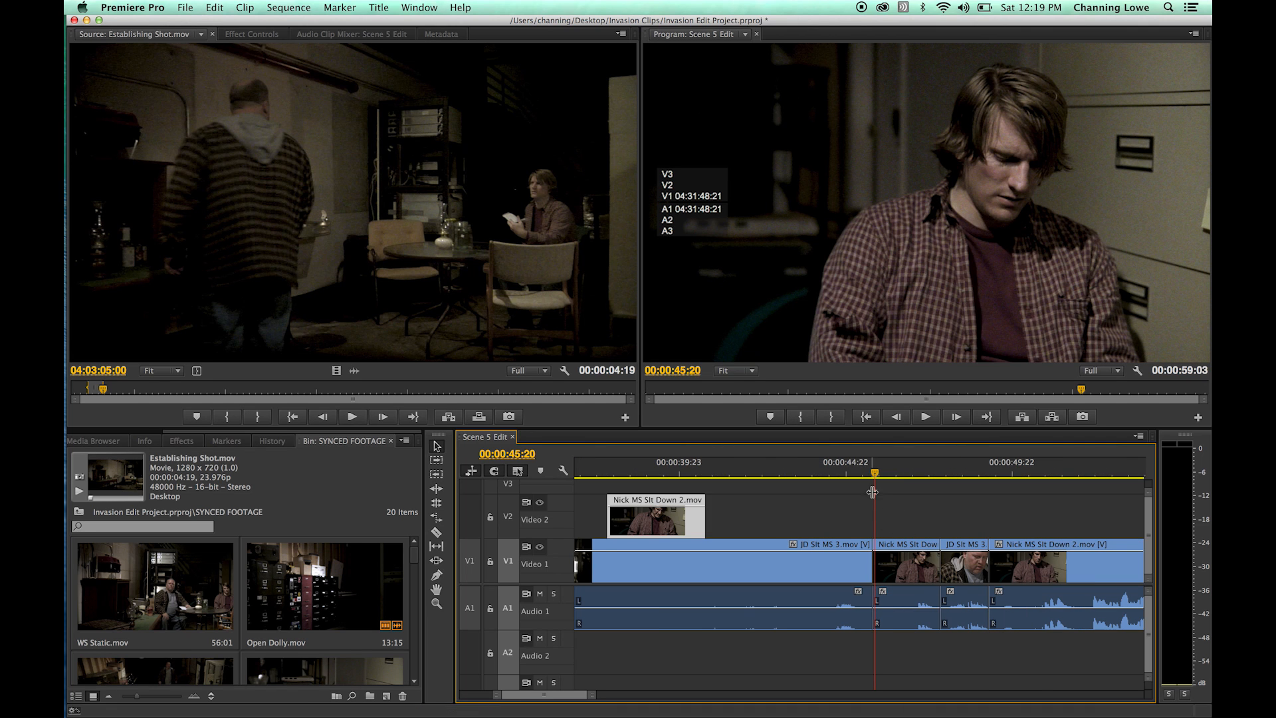
pyautogui.moveTo(875, 471); pyautogui.dragTo(845, 471)
pyautogui.press('space')
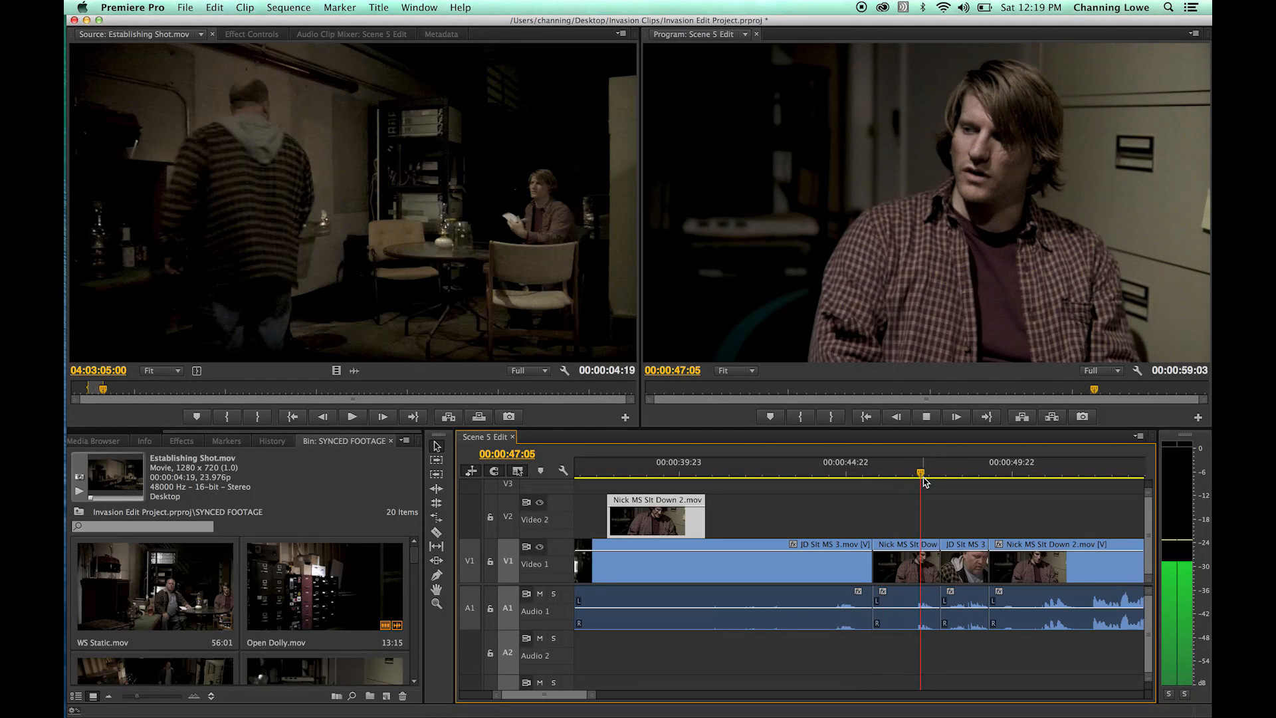
pyautogui.click(924, 475)
pyautogui.moveTo(924, 474); pyautogui.dragTo(884, 492)
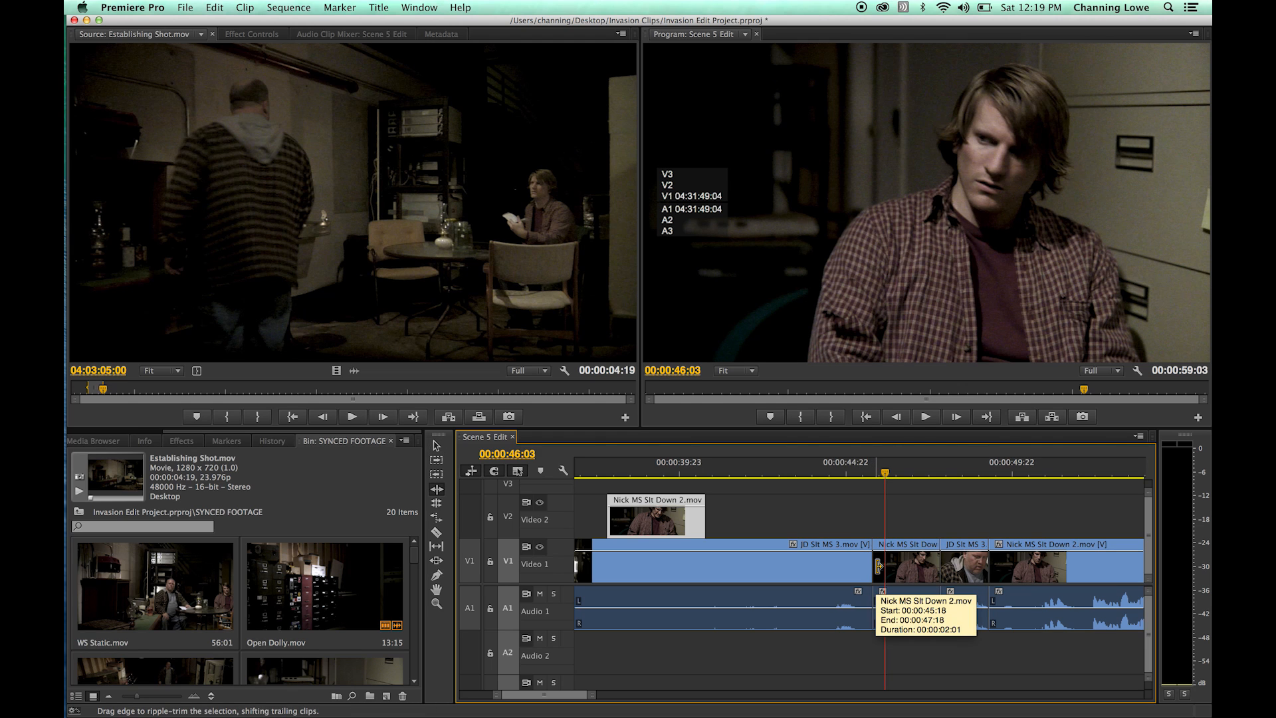
# Ripple trim about nine frames off the head of the shorter Nick MS Sit Down 2.mov on Video 1 and play past the cut.
pyautogui.moveTo(877, 565); pyautogui.dragTo(891, 564)
pyautogui.moveTo(871, 474); pyautogui.dragTo(849, 477)
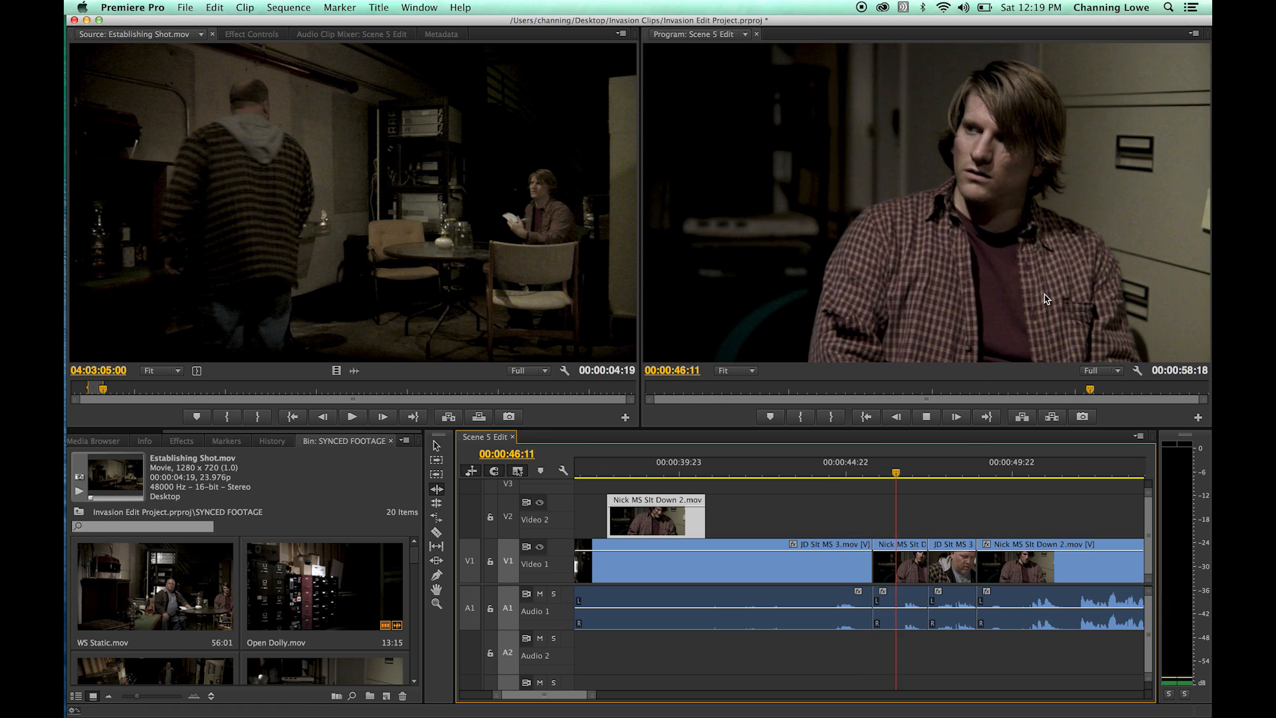
pyautogui.press('space')
# Roll only the video cut from Nick MS Sit Down 2.mov to JD Sit MS 3.mov back to 00:00:46:21 and replay the overlap.
pyautogui.moveTo(927, 473); pyautogui.dragTo(910, 473)
pyautogui.press('=')
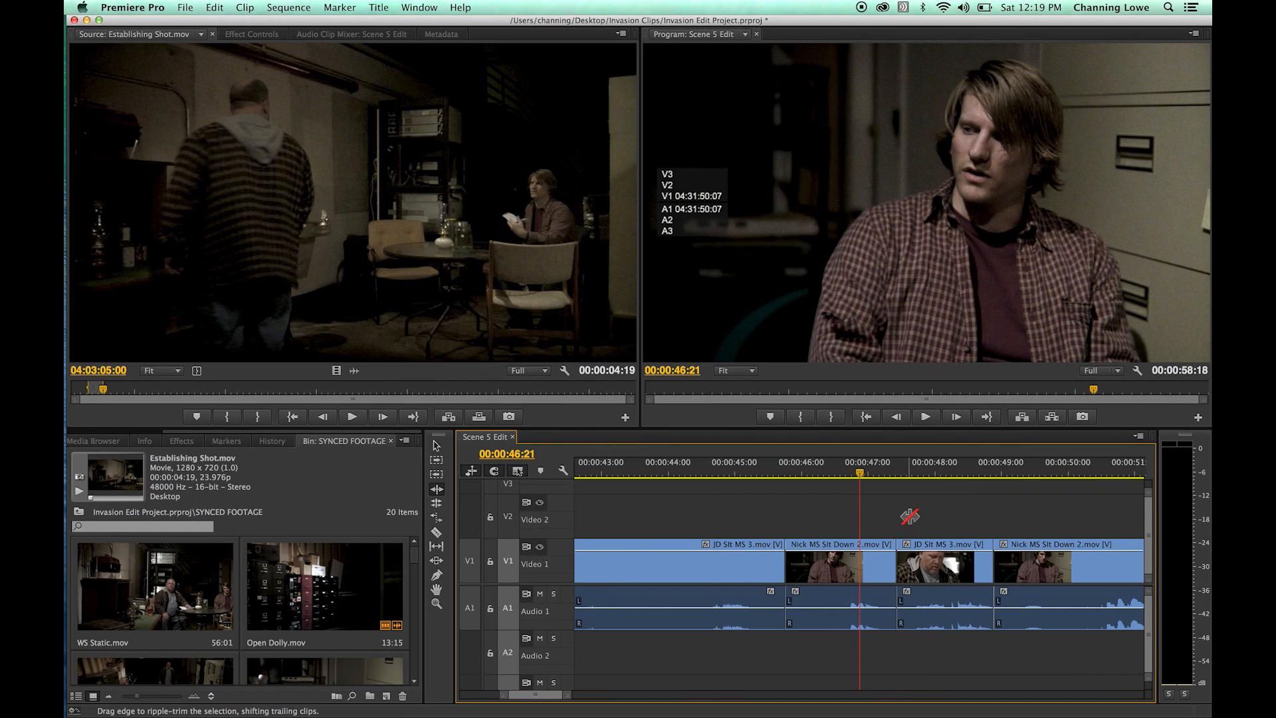
pyautogui.press('n')
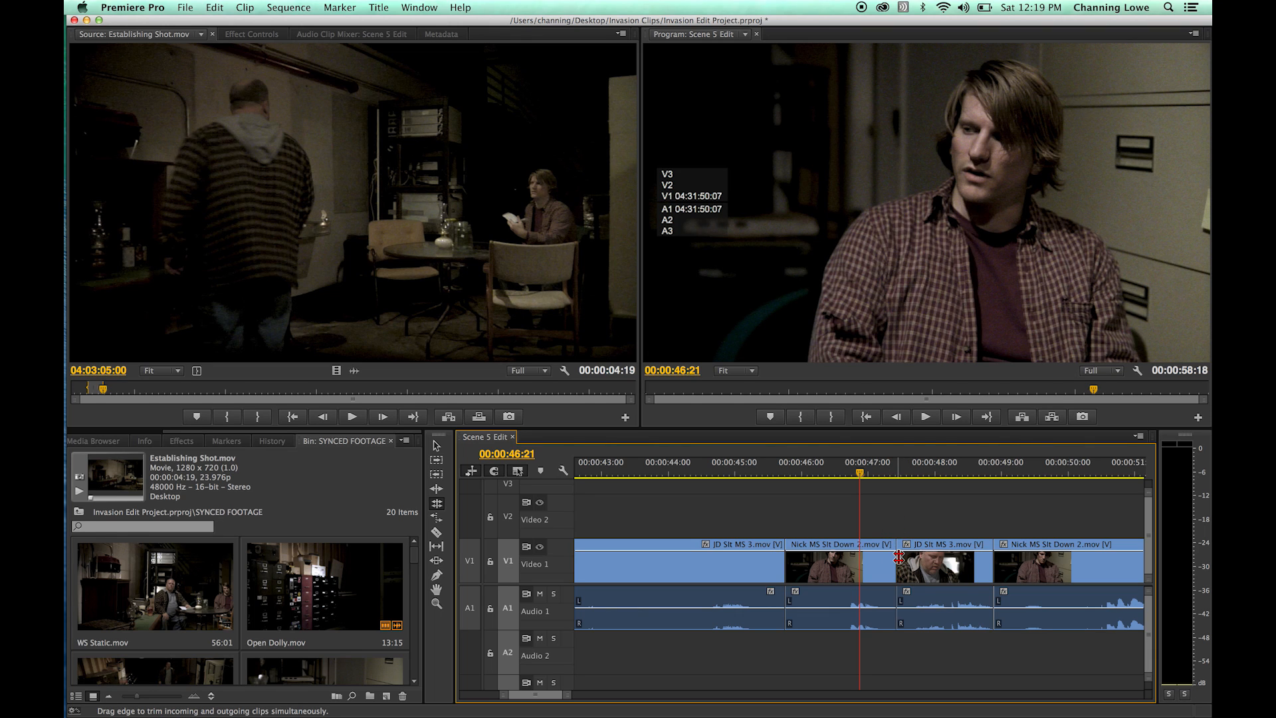
pyautogui.moveTo(897, 555); pyautogui.dragTo(861, 561)
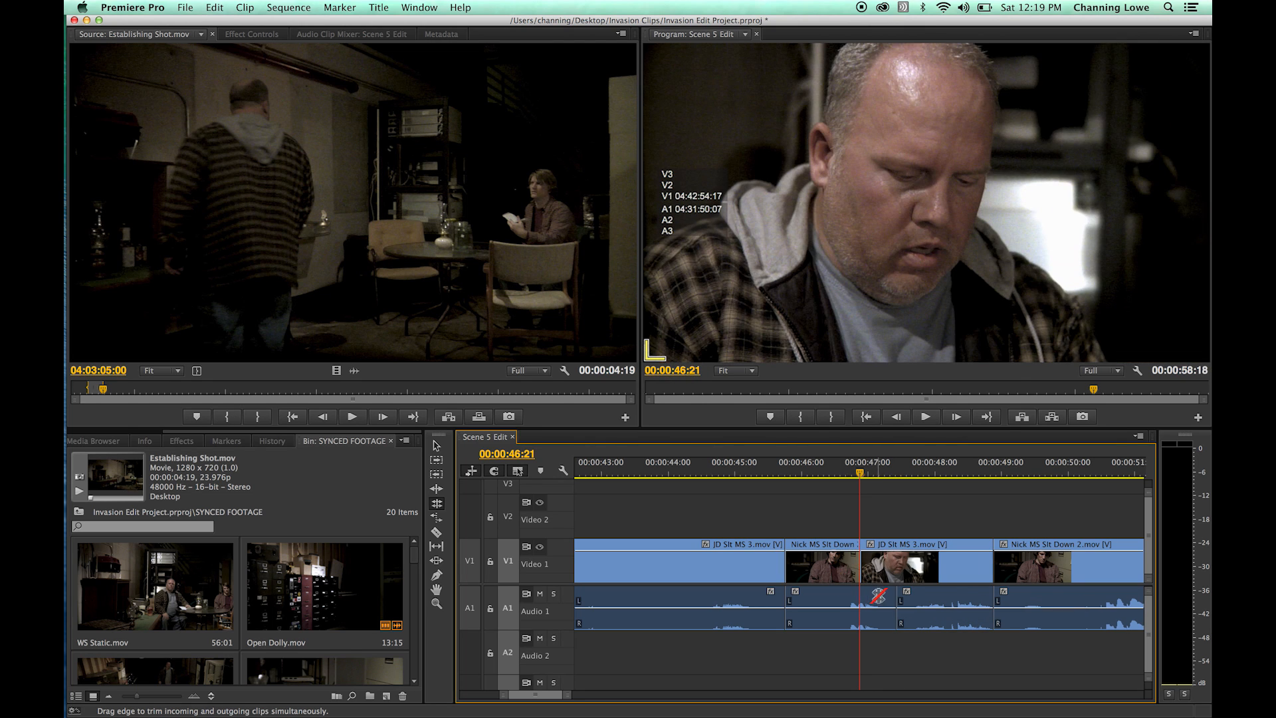
pyautogui.moveTo(855, 475); pyautogui.dragTo(827, 475)
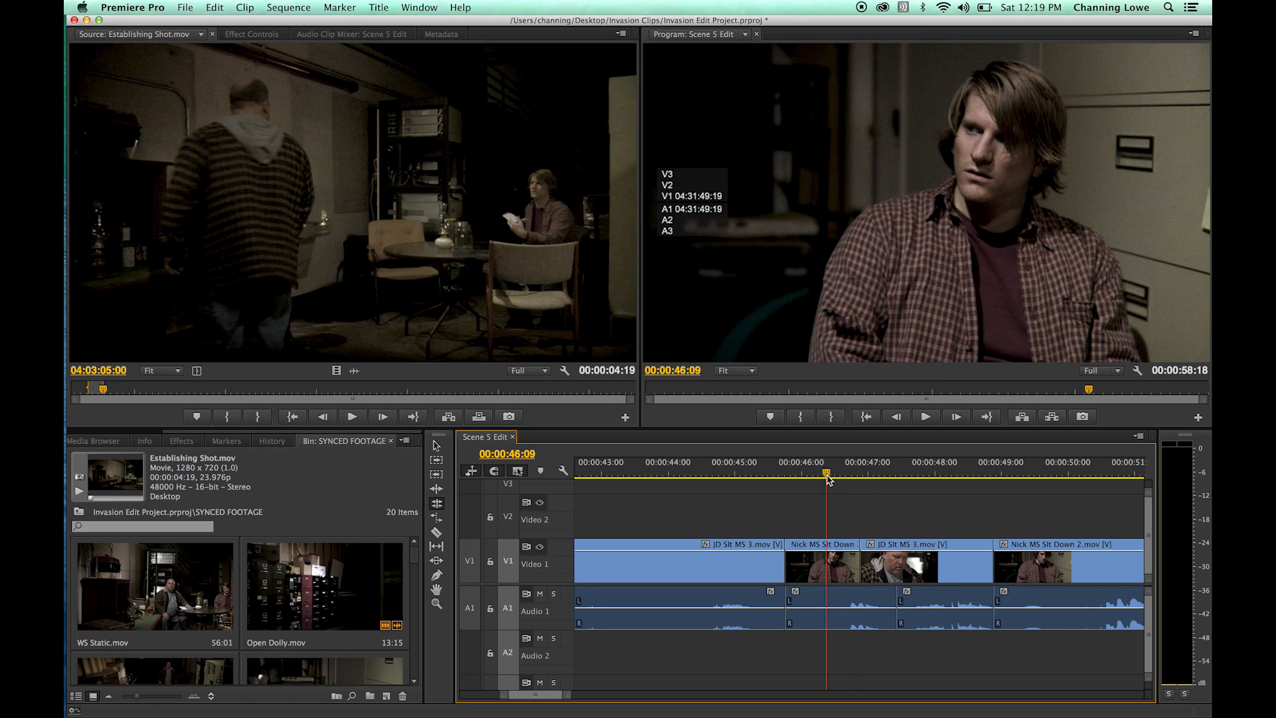
pyautogui.press('space')
pyautogui.press('space')
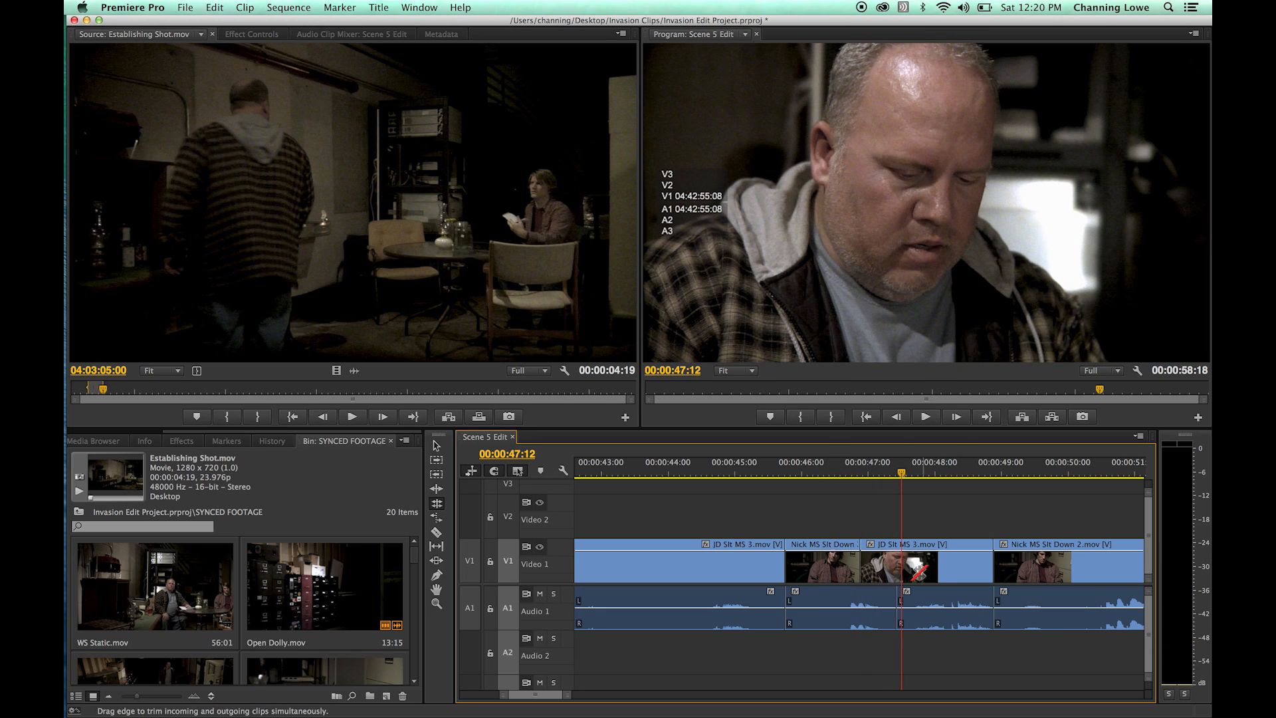
pyautogui.moveTo(841, 475); pyautogui.dragTo(820, 475)
pyautogui.press('space')
pyautogui.press('space')
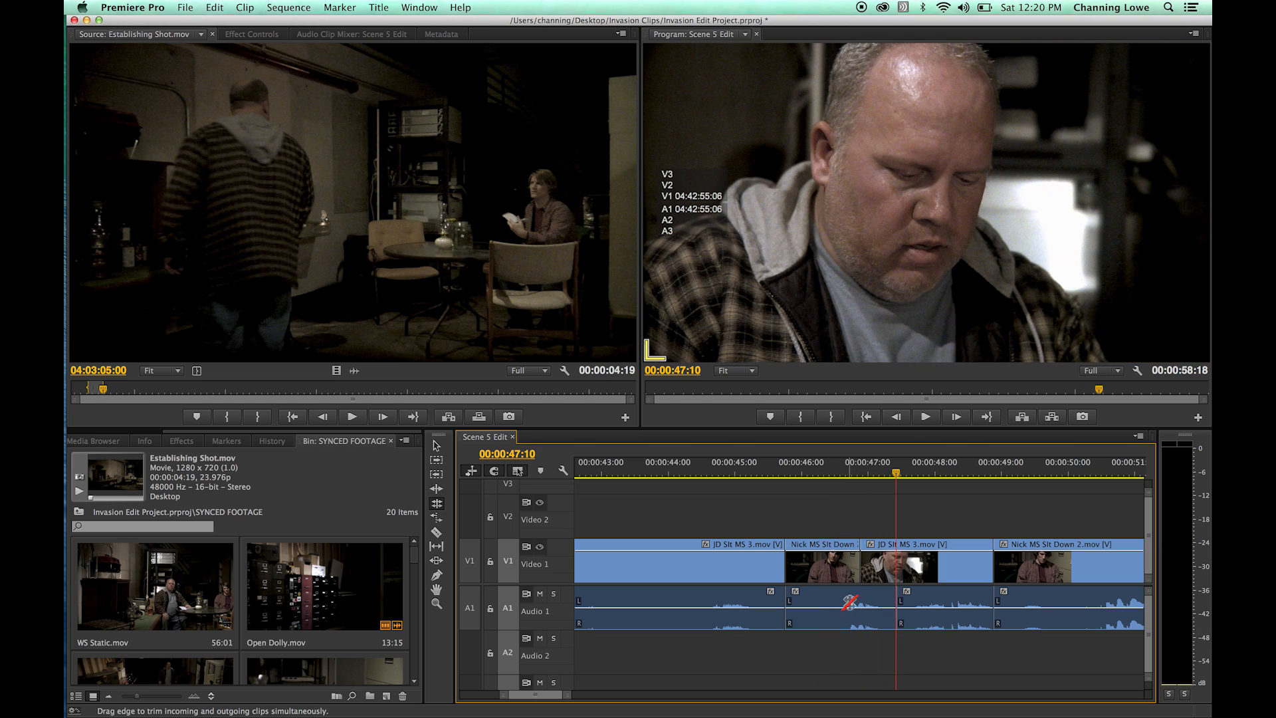
pyautogui.moveTo(832, 476); pyautogui.dragTo(826, 476)
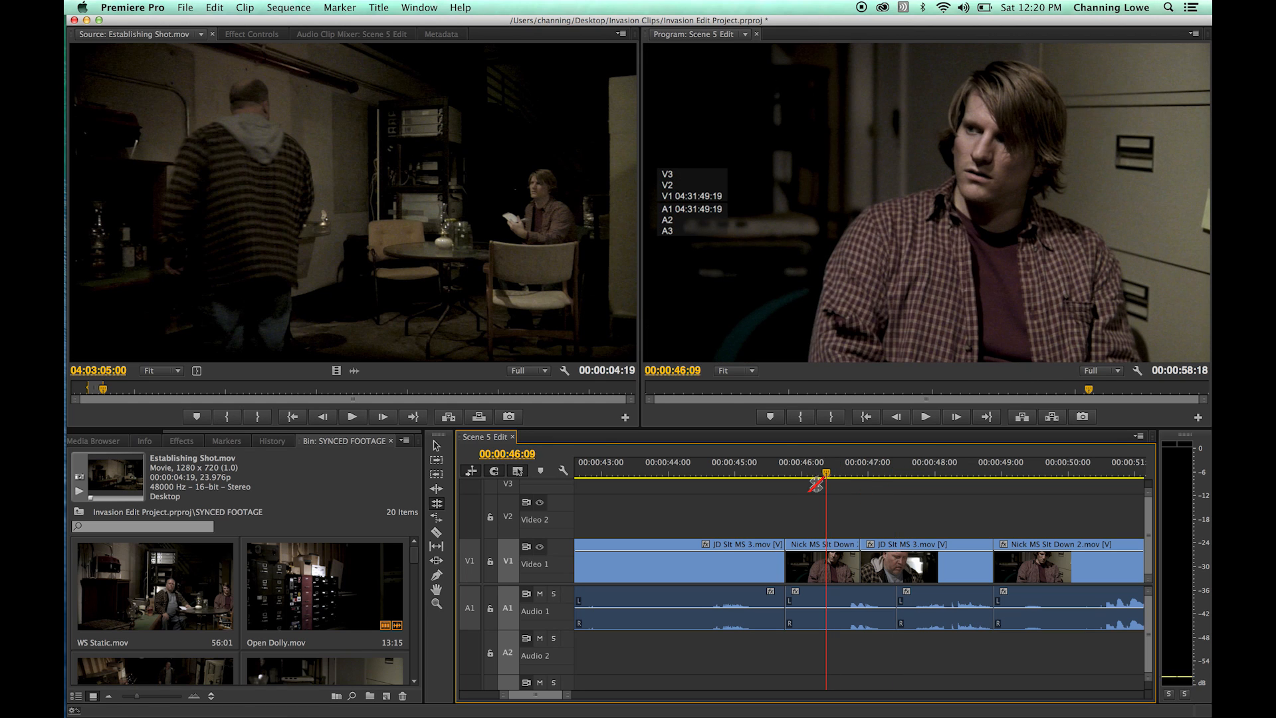
pyautogui.press('space')
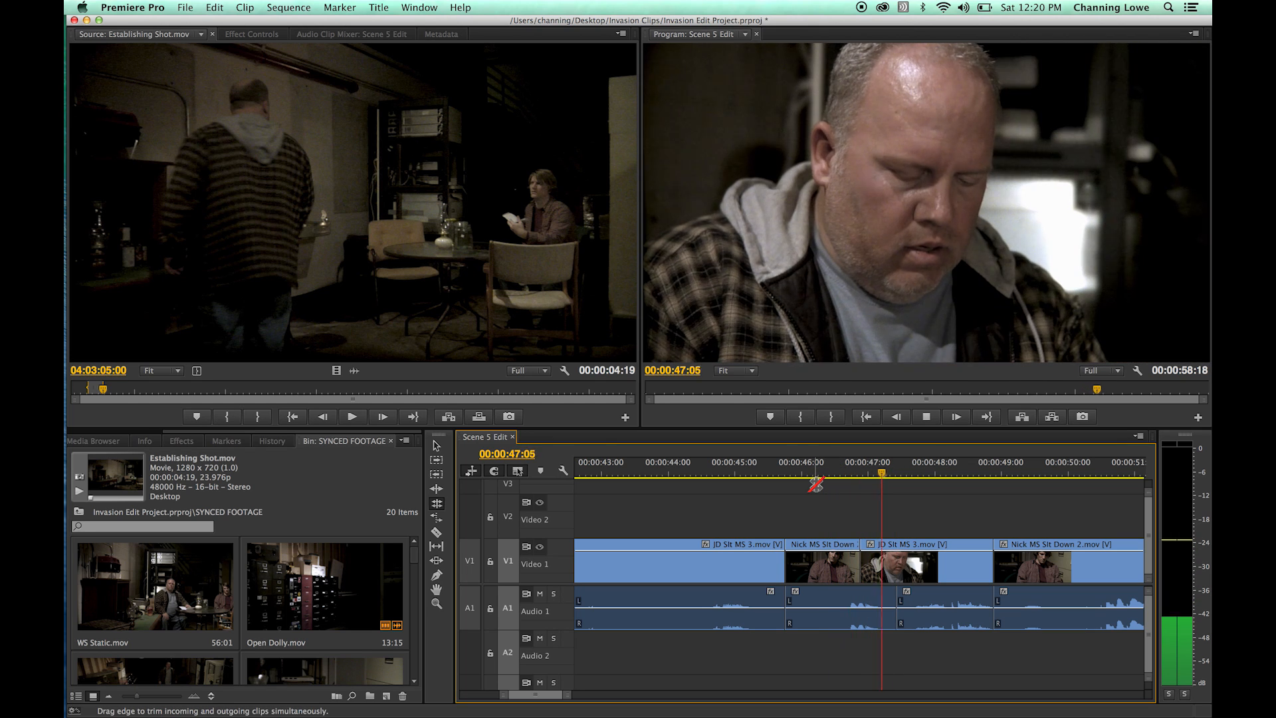
pyautogui.press('space')
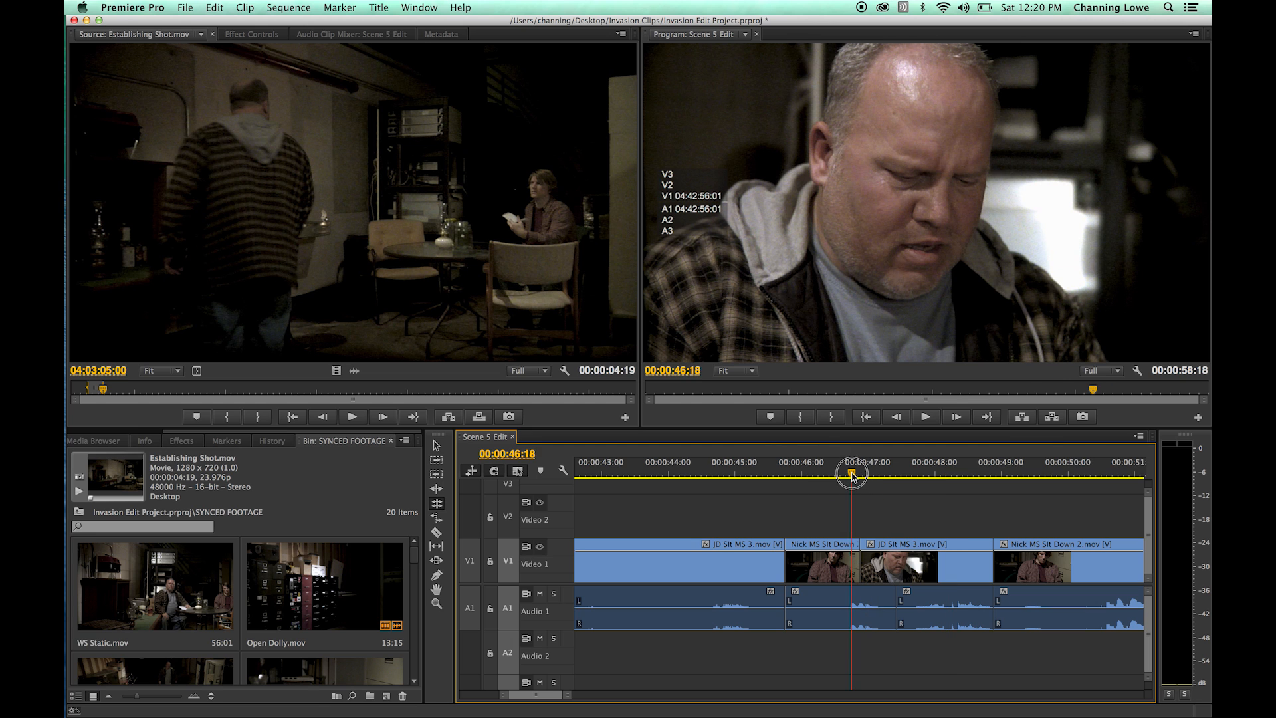
# Try rolling the Video 1 cut into JD Sit MS 3.mov forward to about 00:00:48:02 and play it from 00:00:46:18.
pyautogui.moveTo(853, 476); pyautogui.dragTo(848, 476)
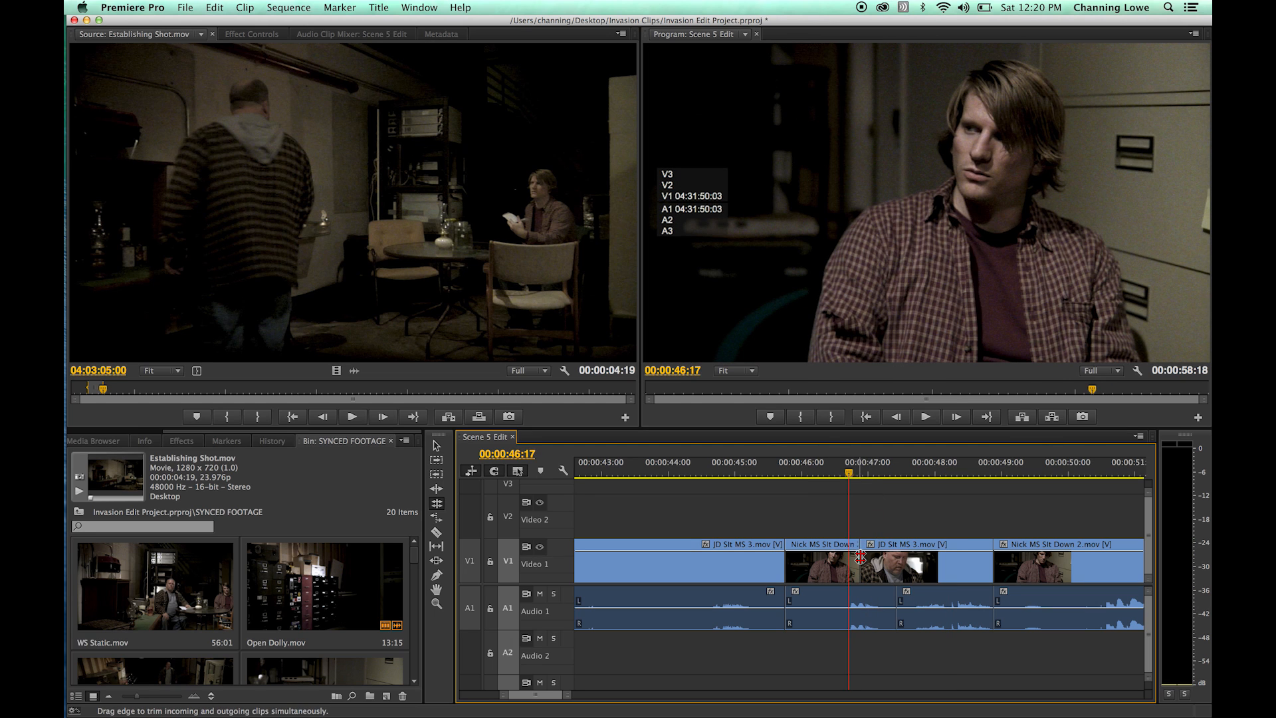
pyautogui.moveTo(860, 557); pyautogui.dragTo(942, 557)
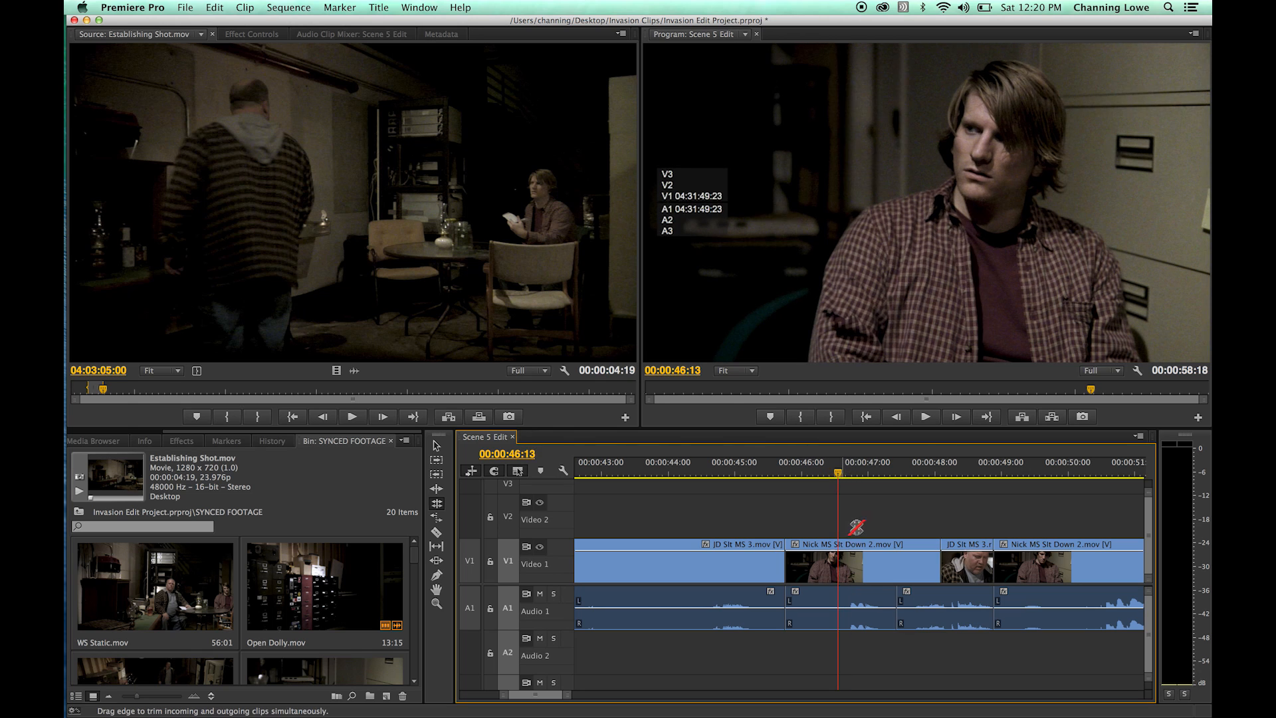
pyautogui.press('space')
pyautogui.click(916, 480)
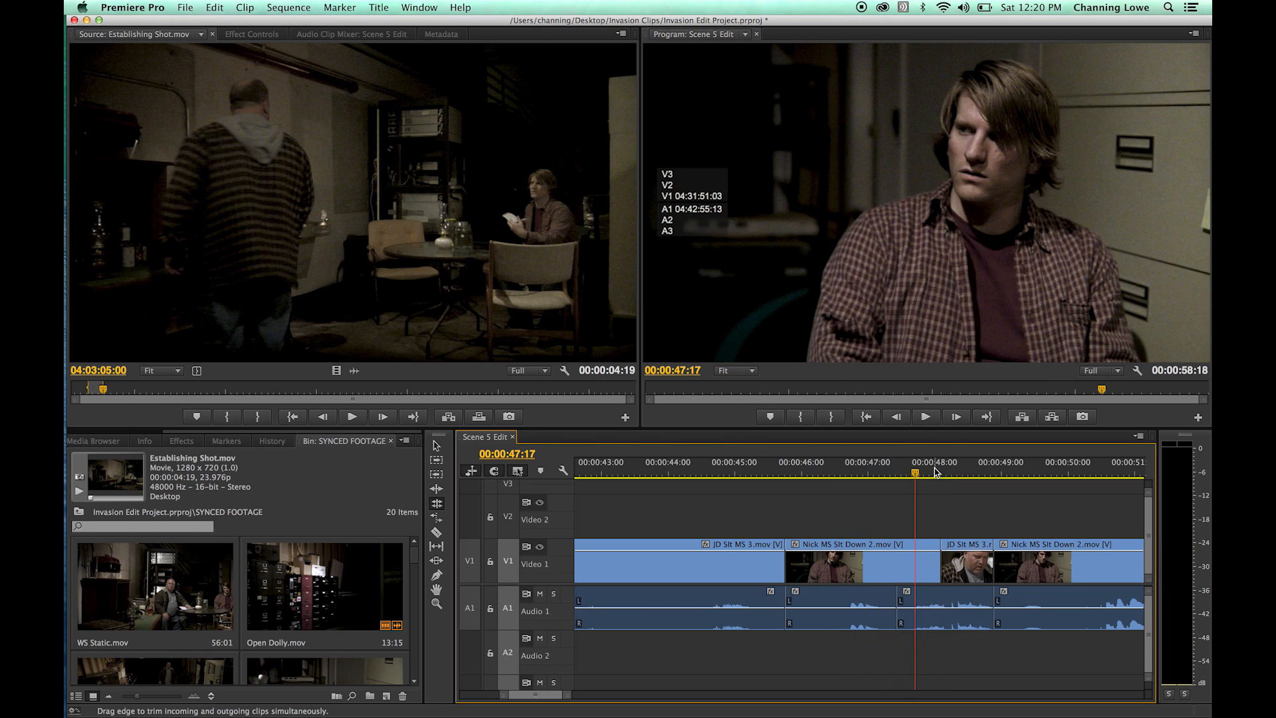
pyautogui.click(935, 472)
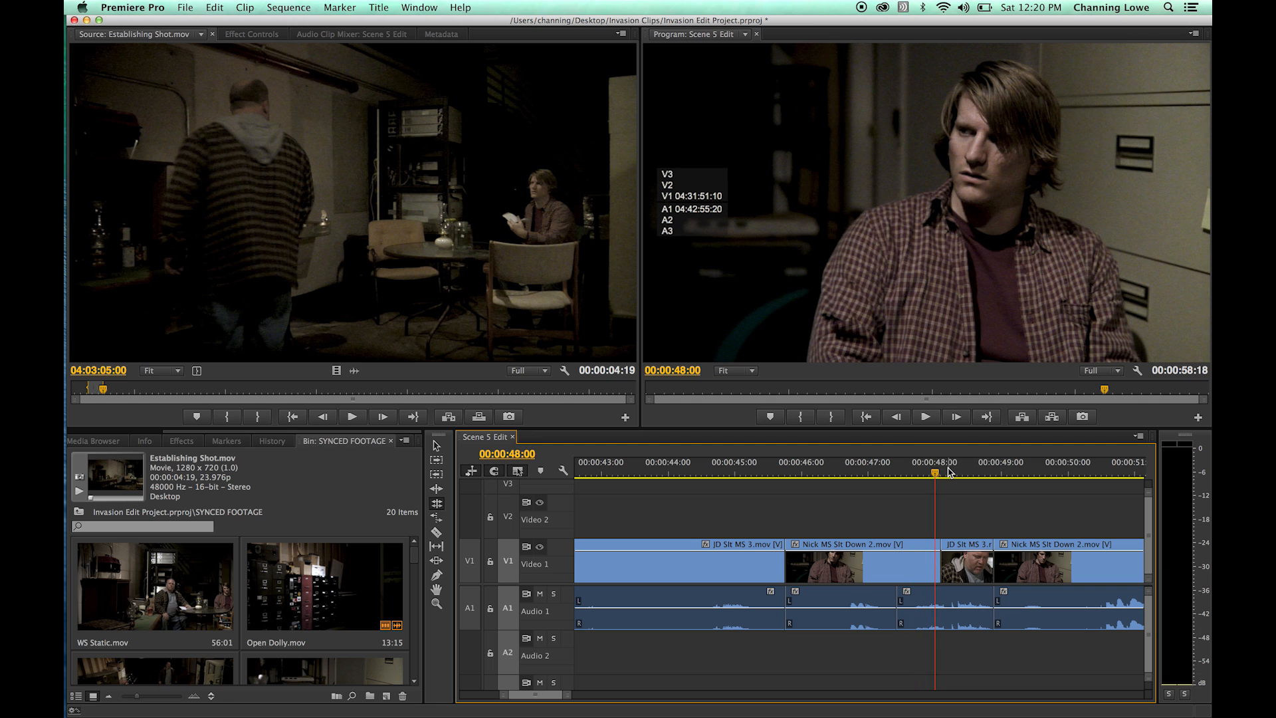
pyautogui.moveTo(936, 473); pyautogui.dragTo(954, 474)
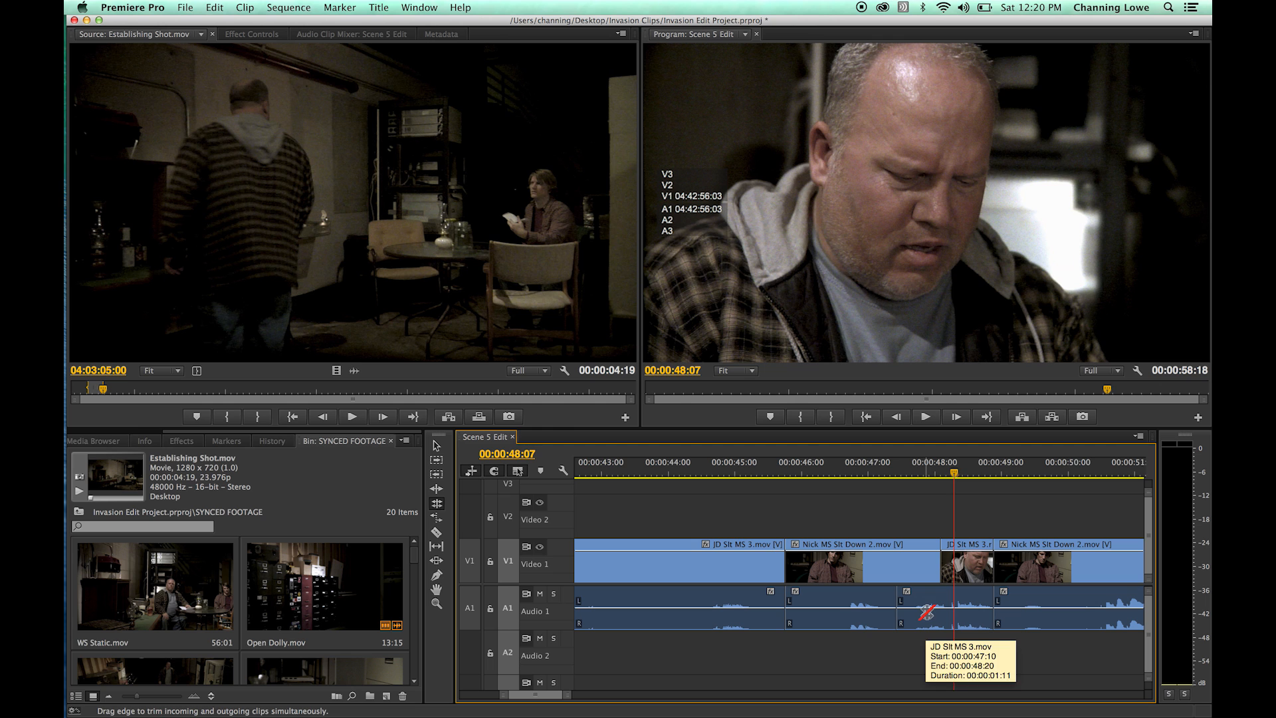
pyautogui.moveTo(955, 473); pyautogui.dragTo(850, 482)
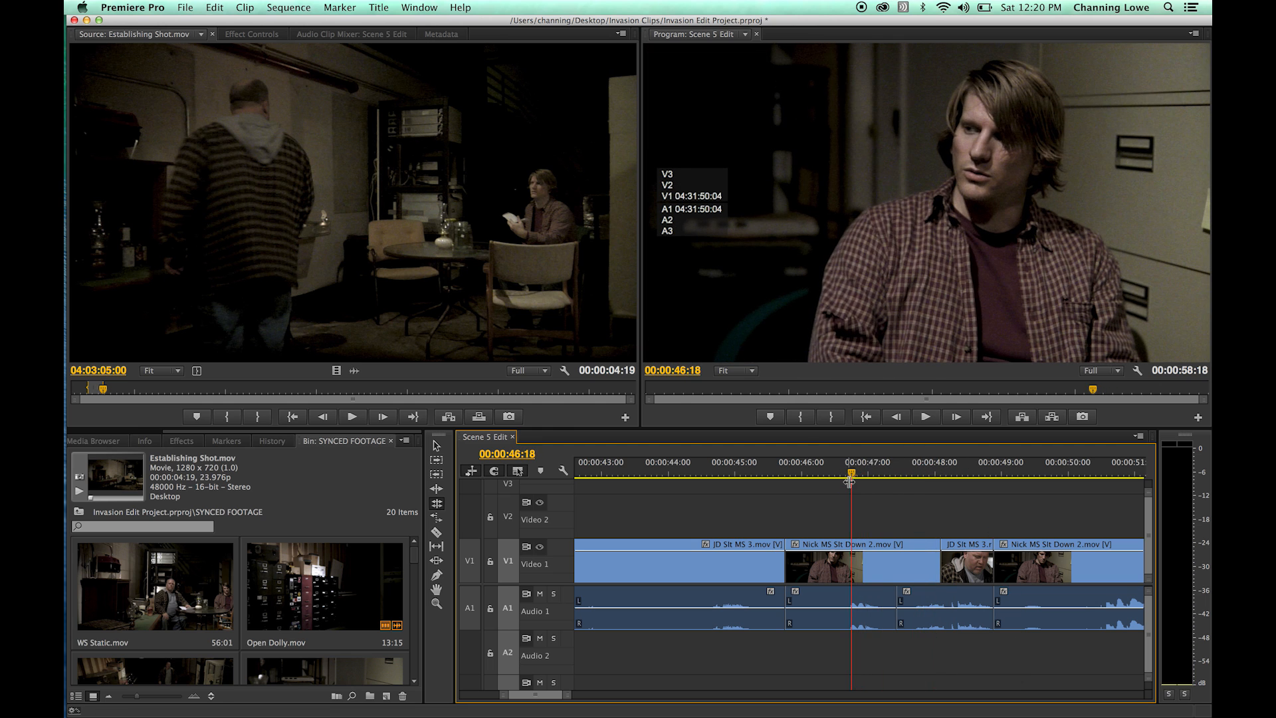
pyautogui.press('space')
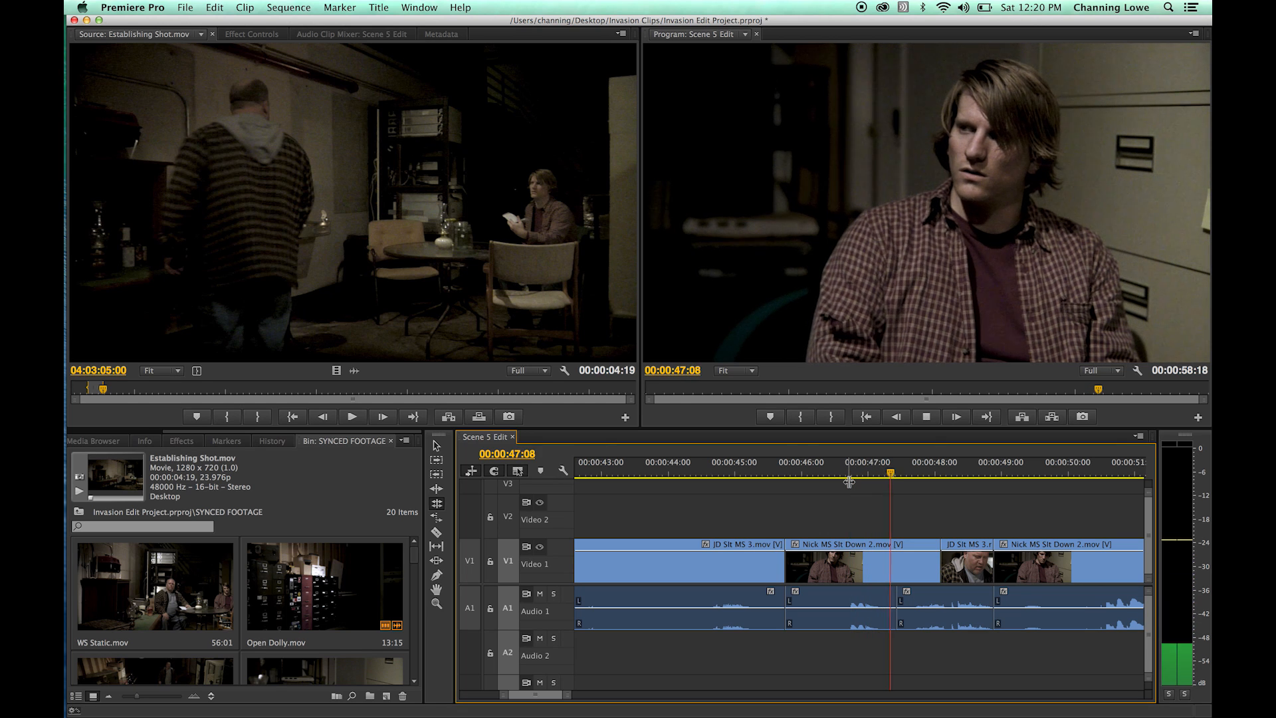
pyautogui.press('space')
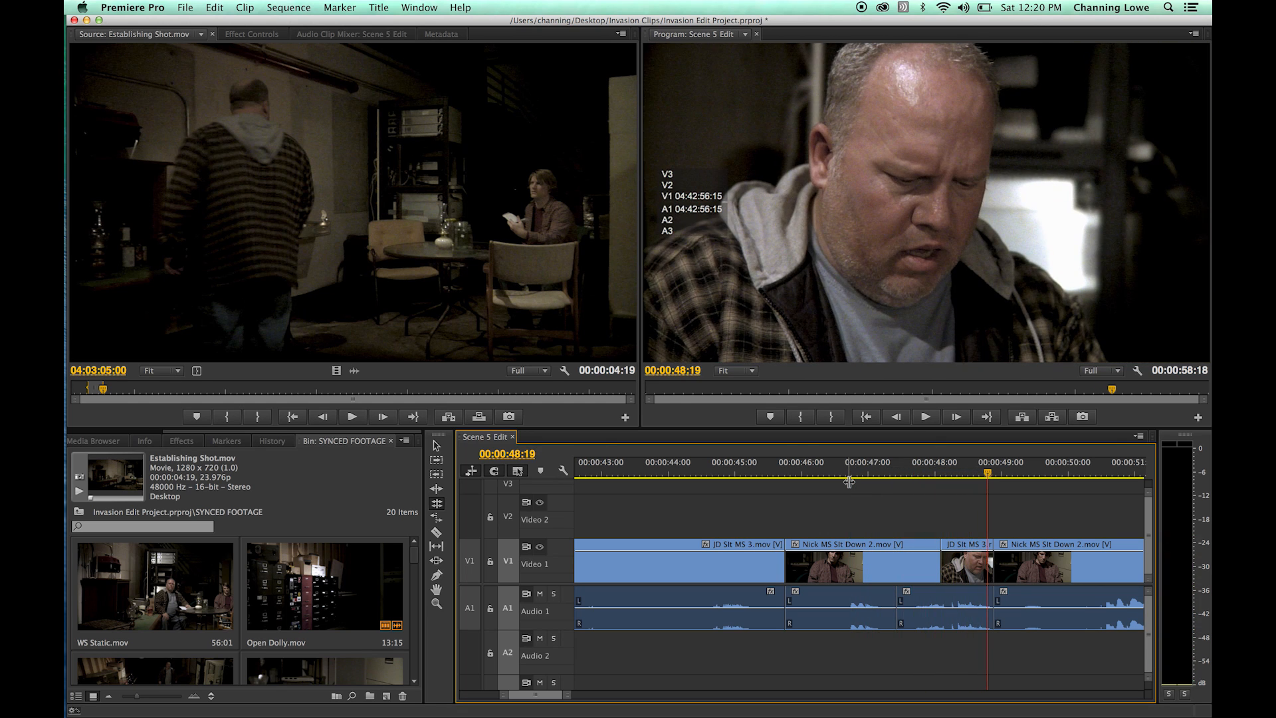
# Undo the last roll edit and play from about 00:00:45:18 through JD Sit MS 3.mov to 00:00:48:19.
pyautogui.press('super+z')
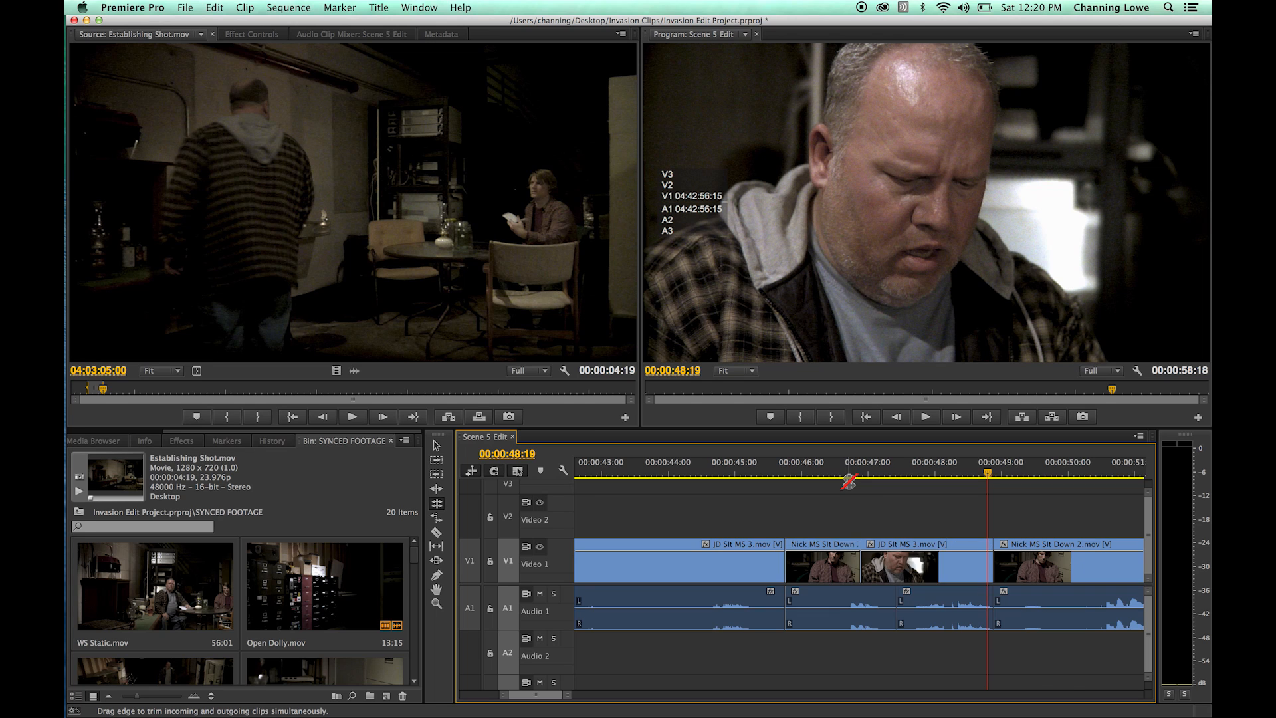
pyautogui.moveTo(839, 472); pyautogui.dragTo(788, 474)
pyautogui.press('space')
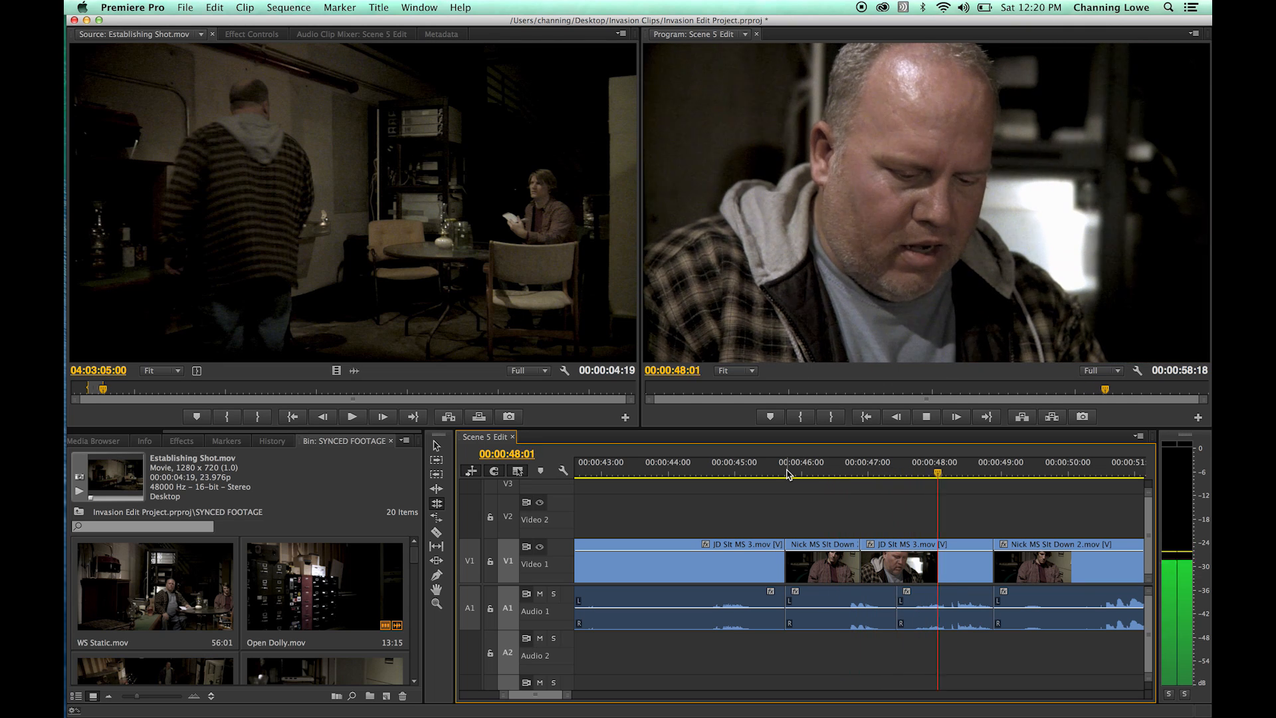
pyautogui.press('space')
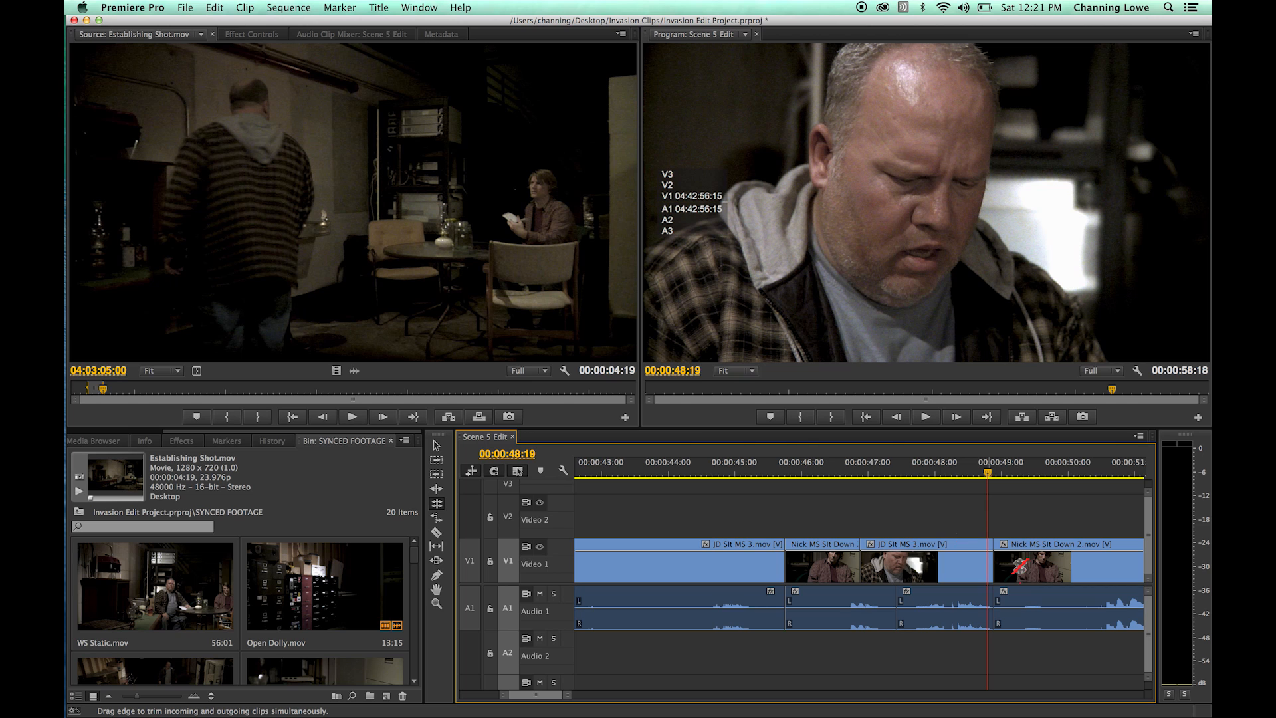
# Try rolling the JD Sit MS 3.mov video cuts to about 00:00:48:03 and 00:00:49:19, and play from 00:00:46:10.
pyautogui.moveTo(898, 473); pyautogui.dragTo(880, 474)
pyautogui.click(860, 553)
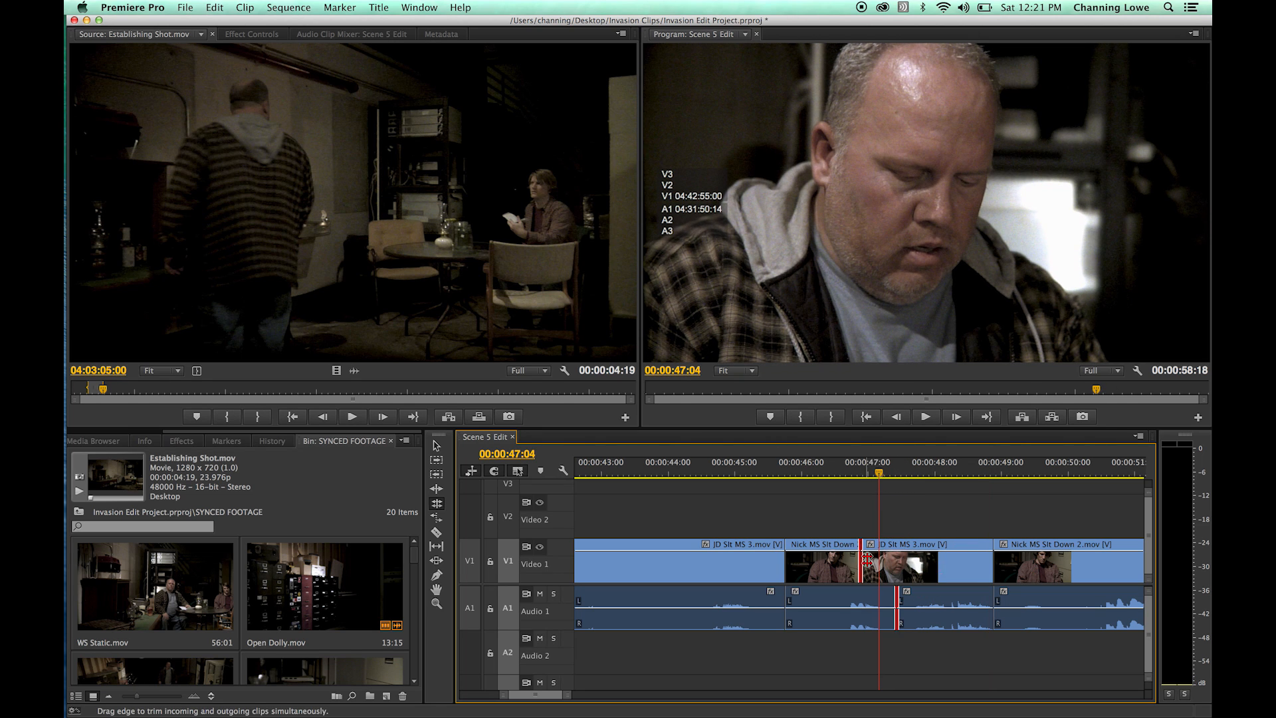
pyautogui.moveTo(863, 532); pyautogui.dragTo(955, 557)
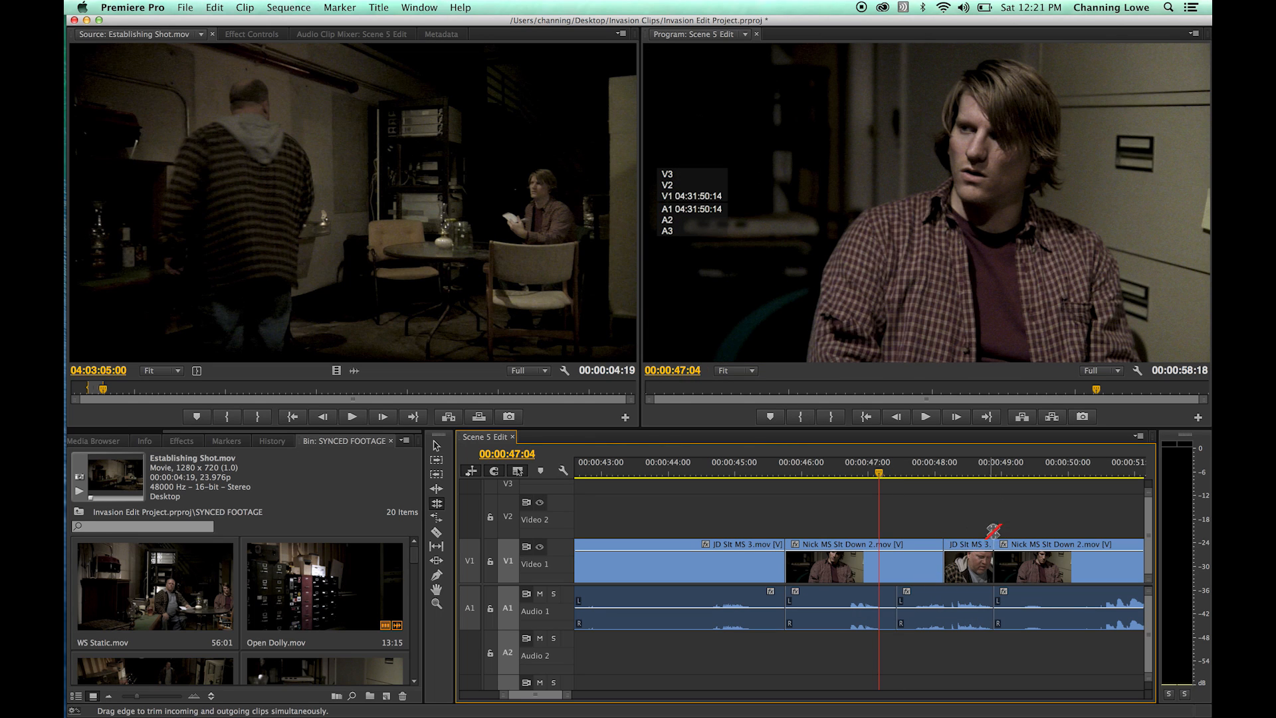
pyautogui.moveTo(995, 560); pyautogui.dragTo(1055, 560)
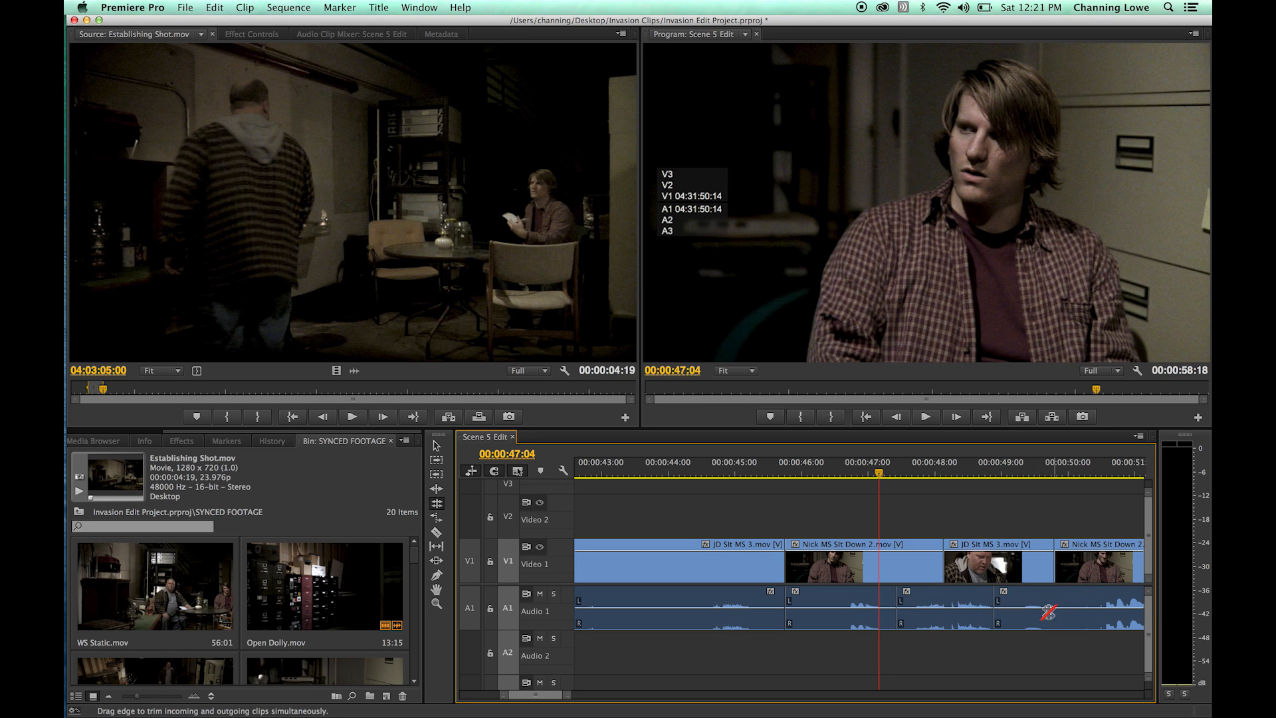
pyautogui.click(830, 473)
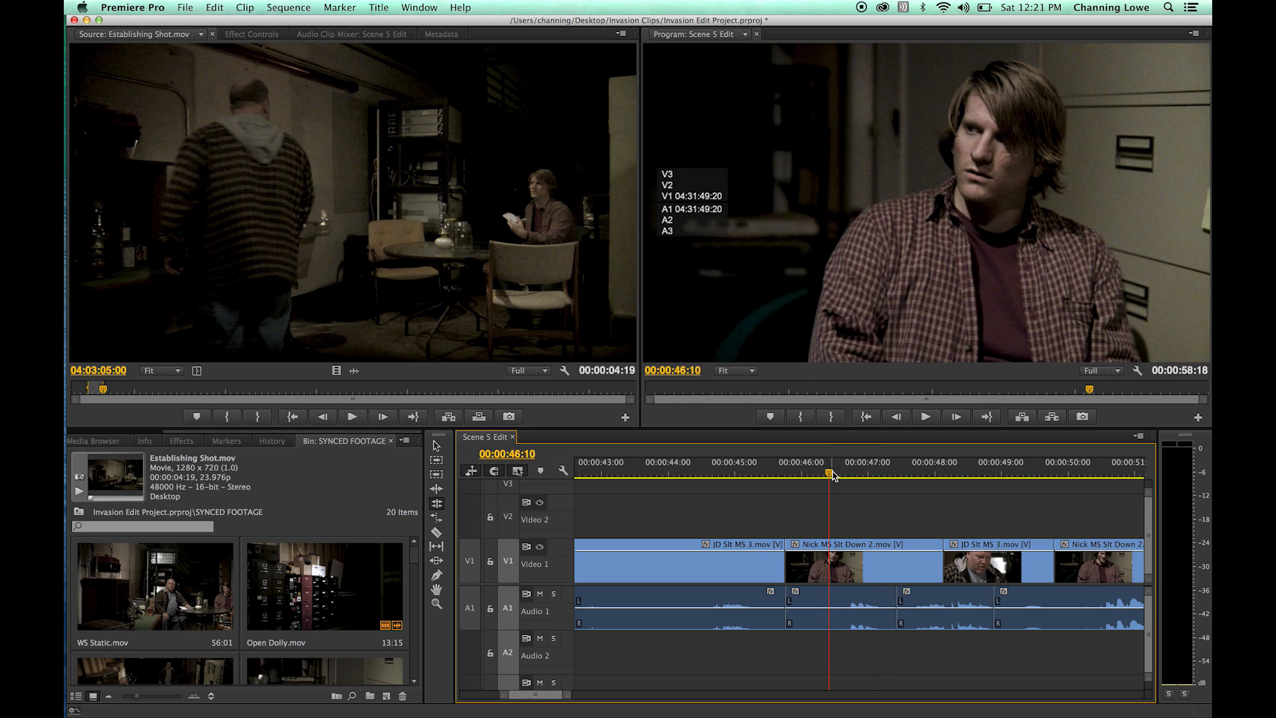
pyautogui.press('space')
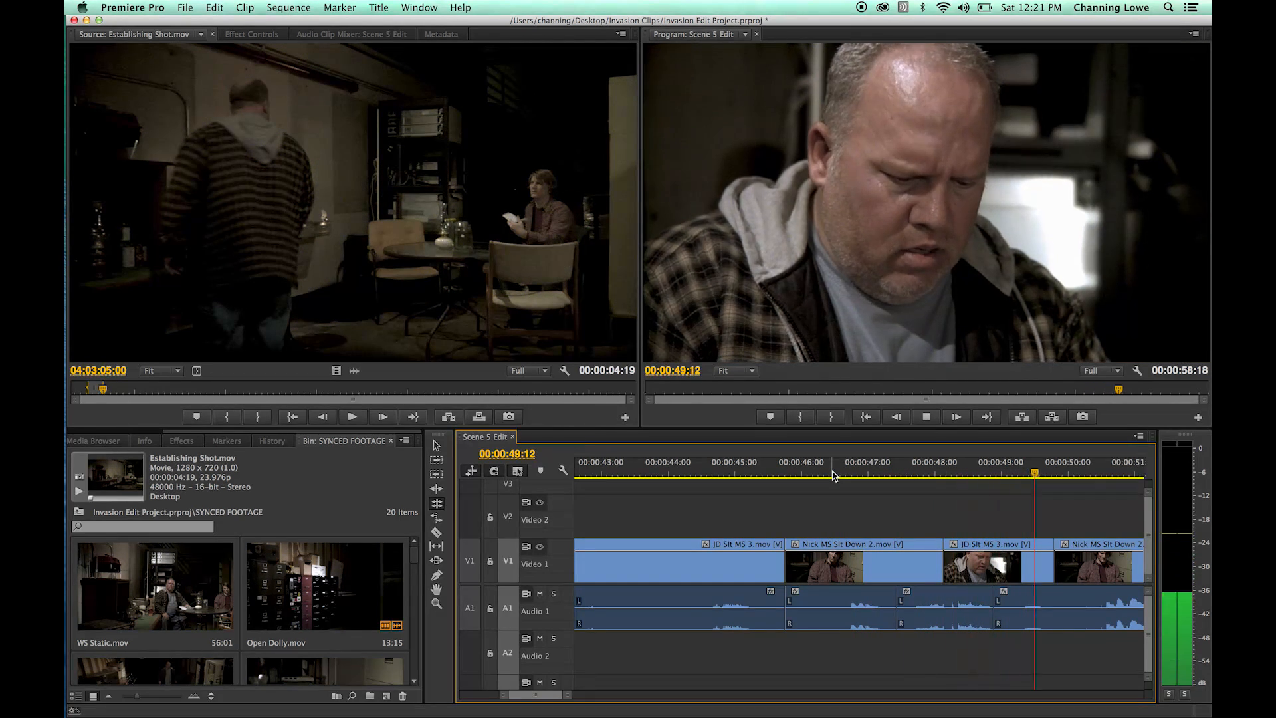
pyautogui.press('space')
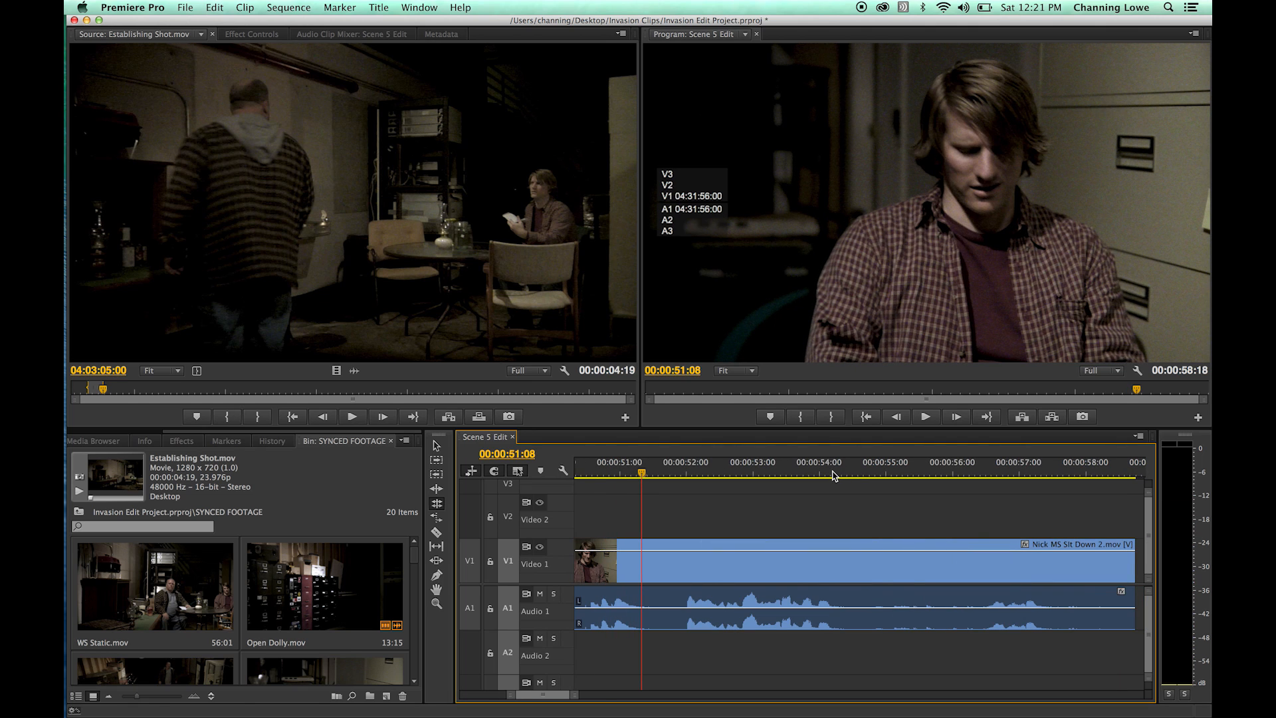
# Roll the JD Sit MS 3.mov video cuts back to about 00:00:47:00 and 00:00:48:12, and play across both.
pyautogui.press('-')
pyautogui.moveTo(712, 472); pyautogui.dragTo(631, 472)
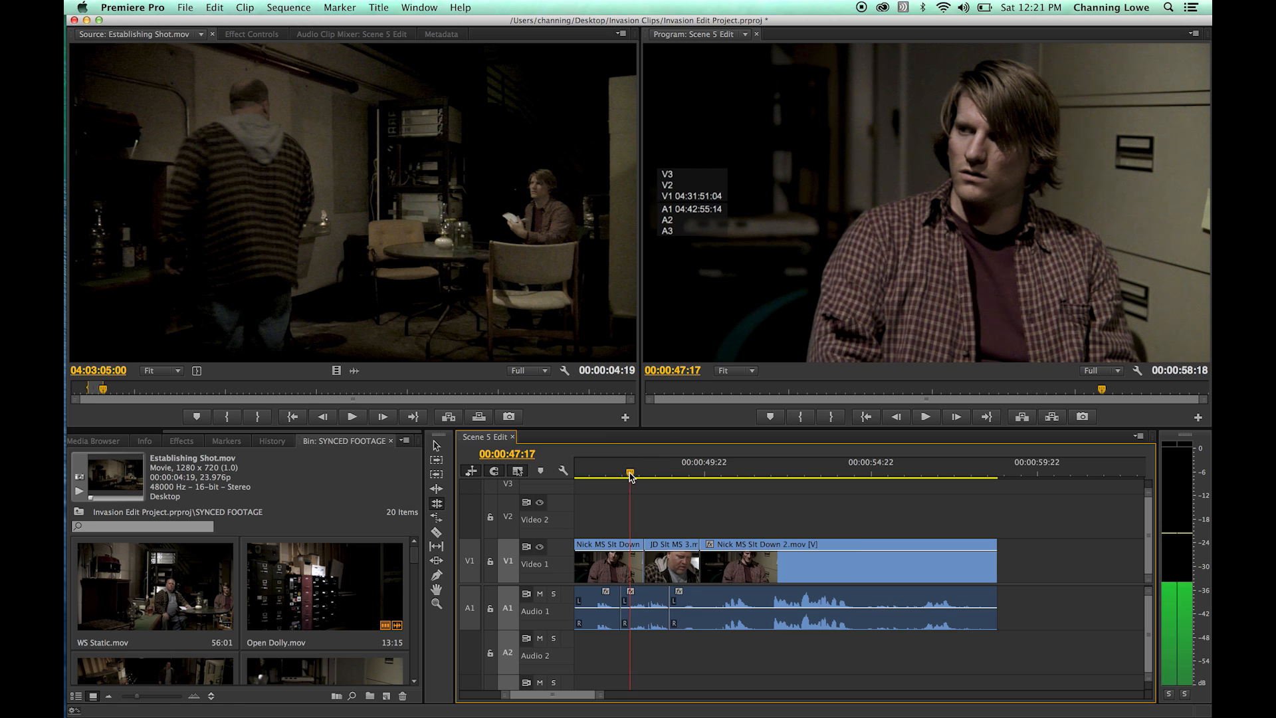
pyautogui.press('=')
pyautogui.moveTo(889, 565); pyautogui.dragTo(812, 565)
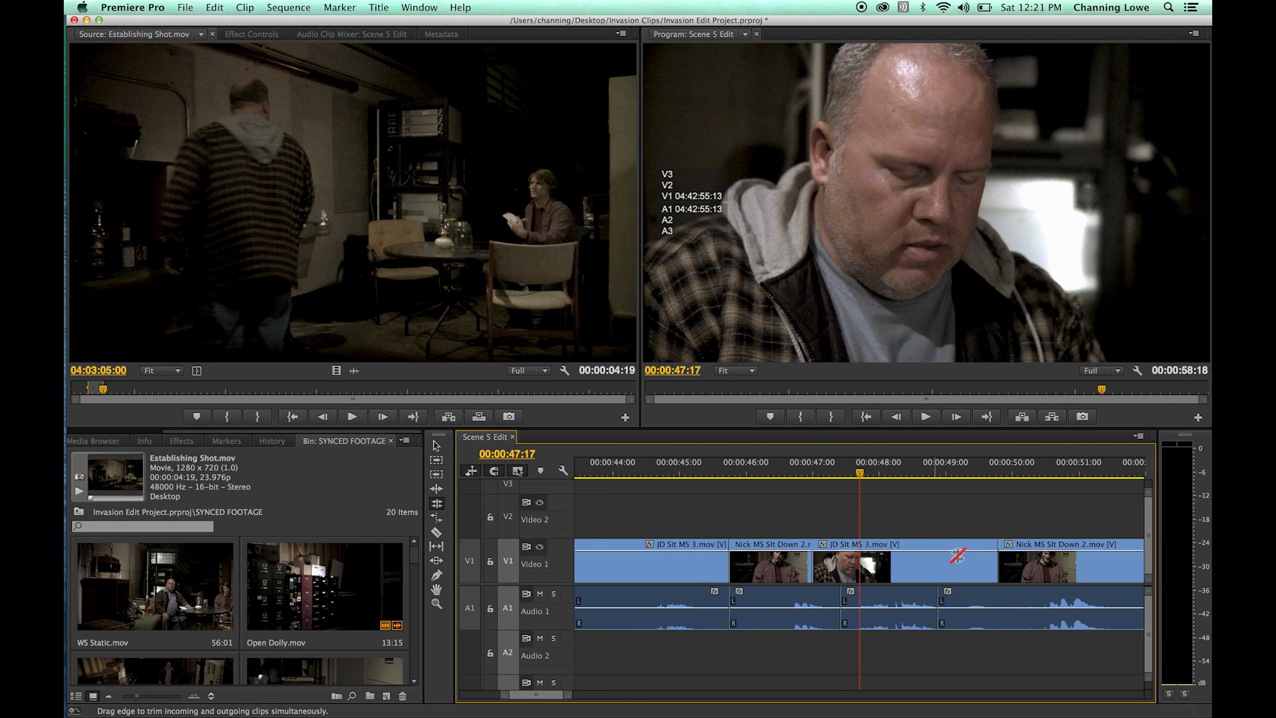
pyautogui.moveTo(992, 560); pyautogui.dragTo(912, 560)
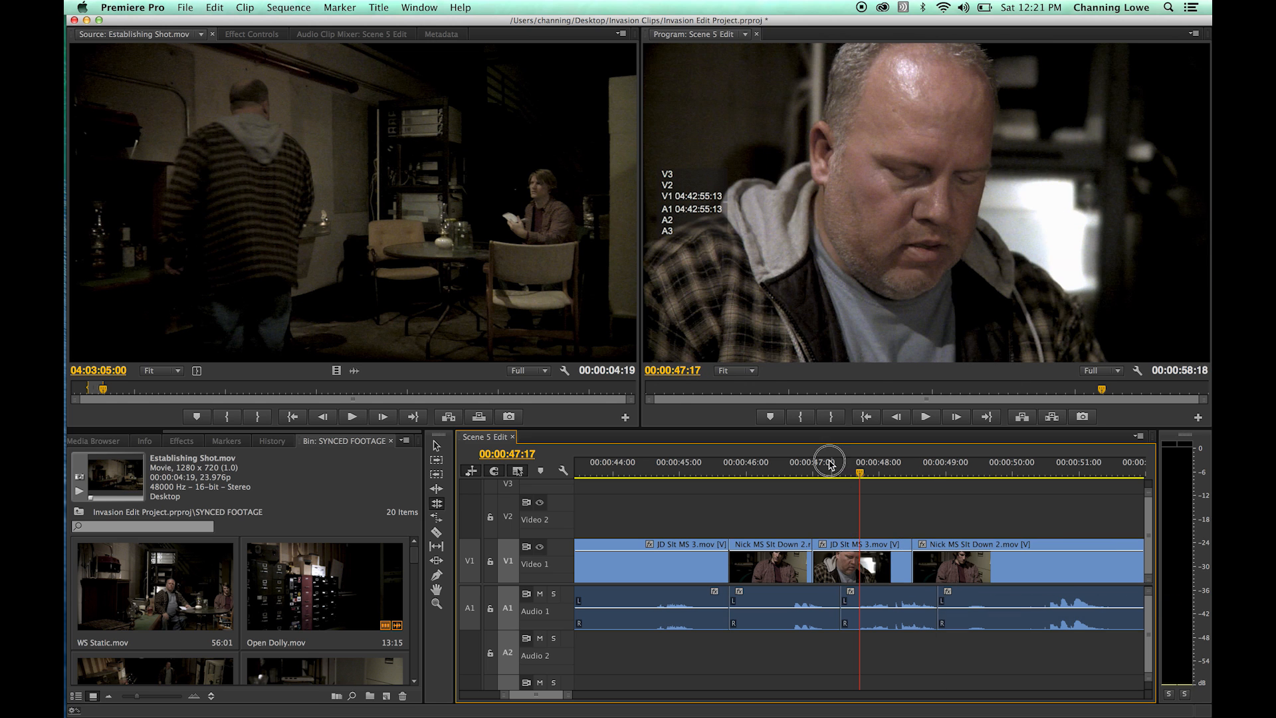
pyautogui.click(749, 470)
pyautogui.press('space')
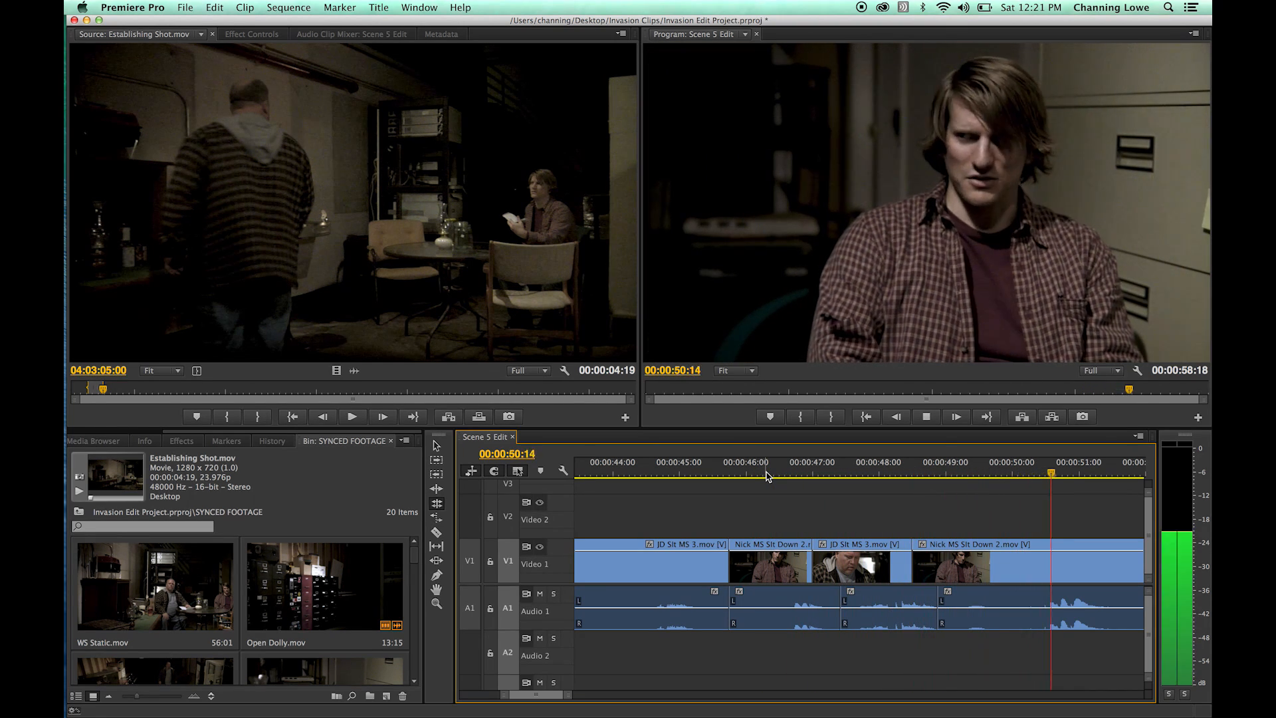
pyautogui.press('space')
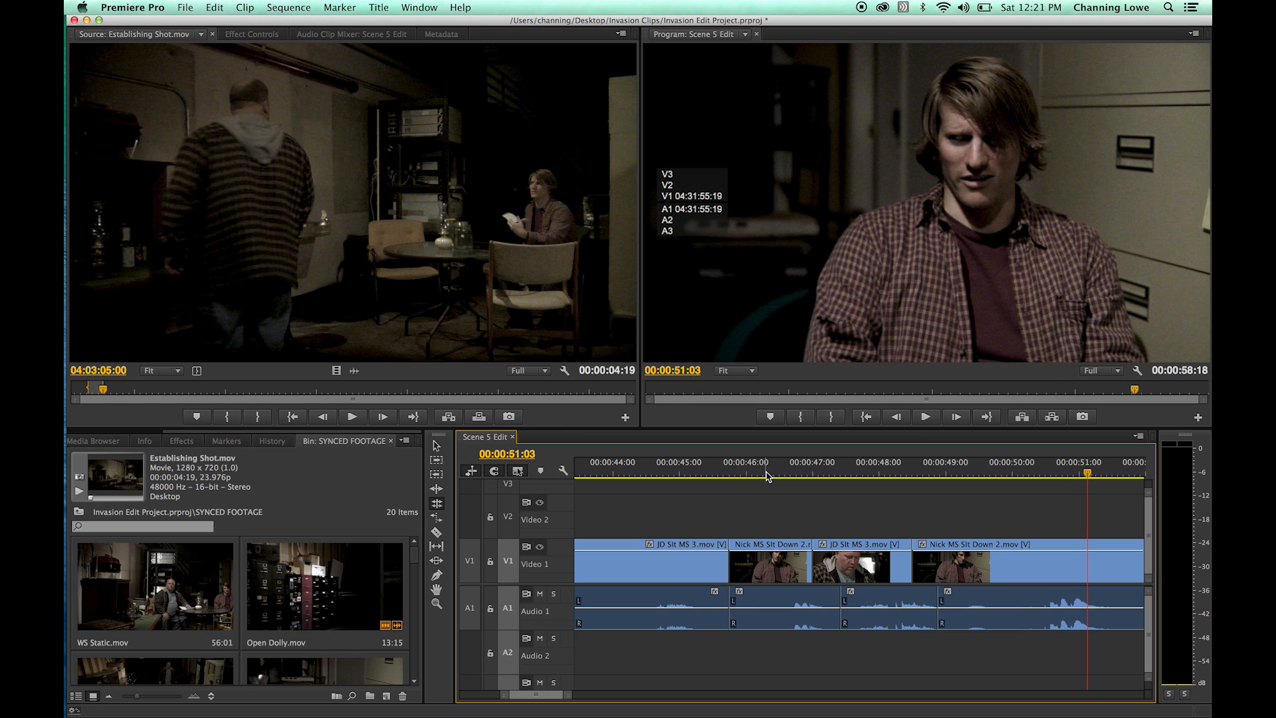
# Ripple trim about nine frames off the head of the last Nick MS Sit Down 2.mov and play from 00:00:47:06.
pyautogui.press('v')
pyautogui.press('b')
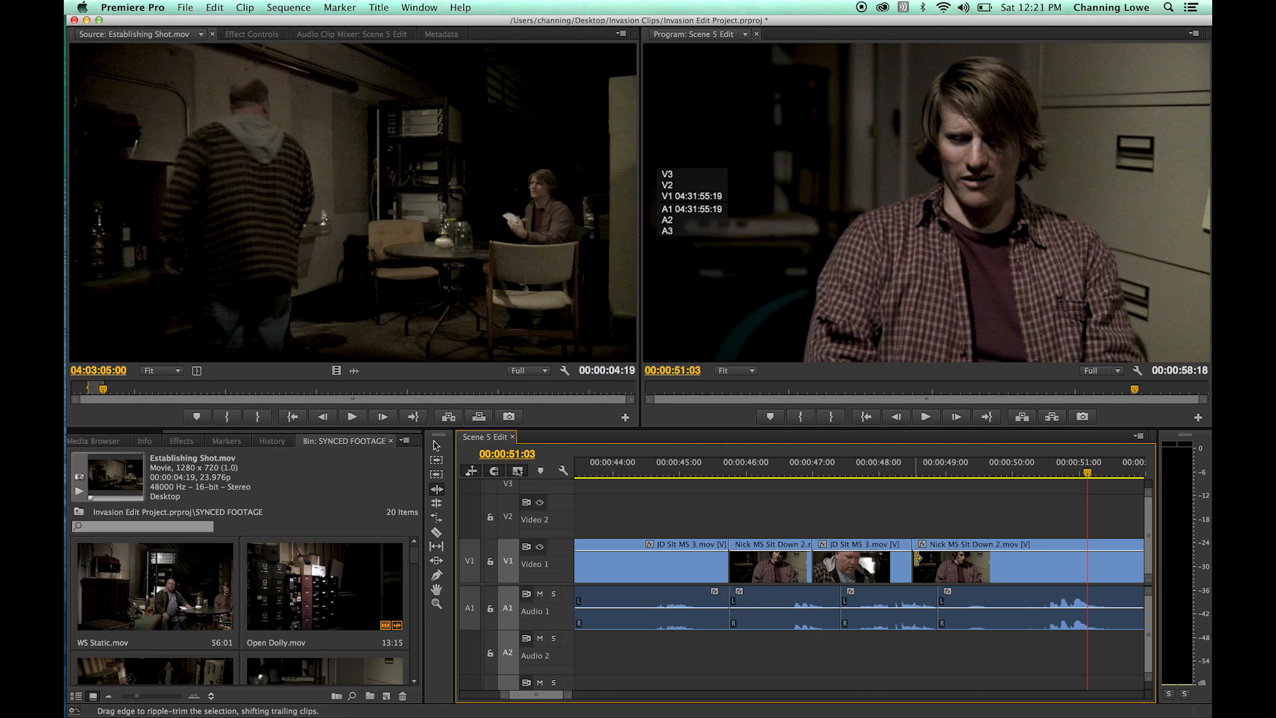
pyautogui.moveTo(918, 560); pyautogui.dragTo(937, 562)
pyautogui.moveTo(897, 474); pyautogui.dragTo(829, 474)
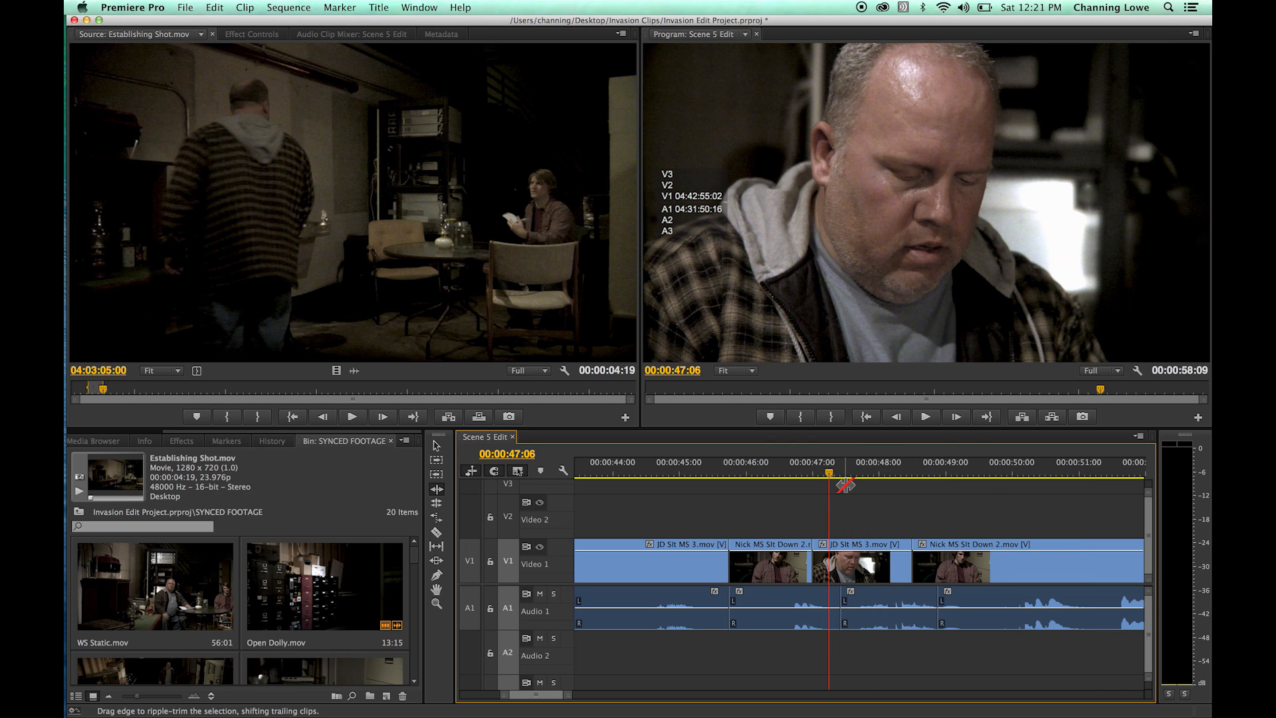
pyautogui.press('space')
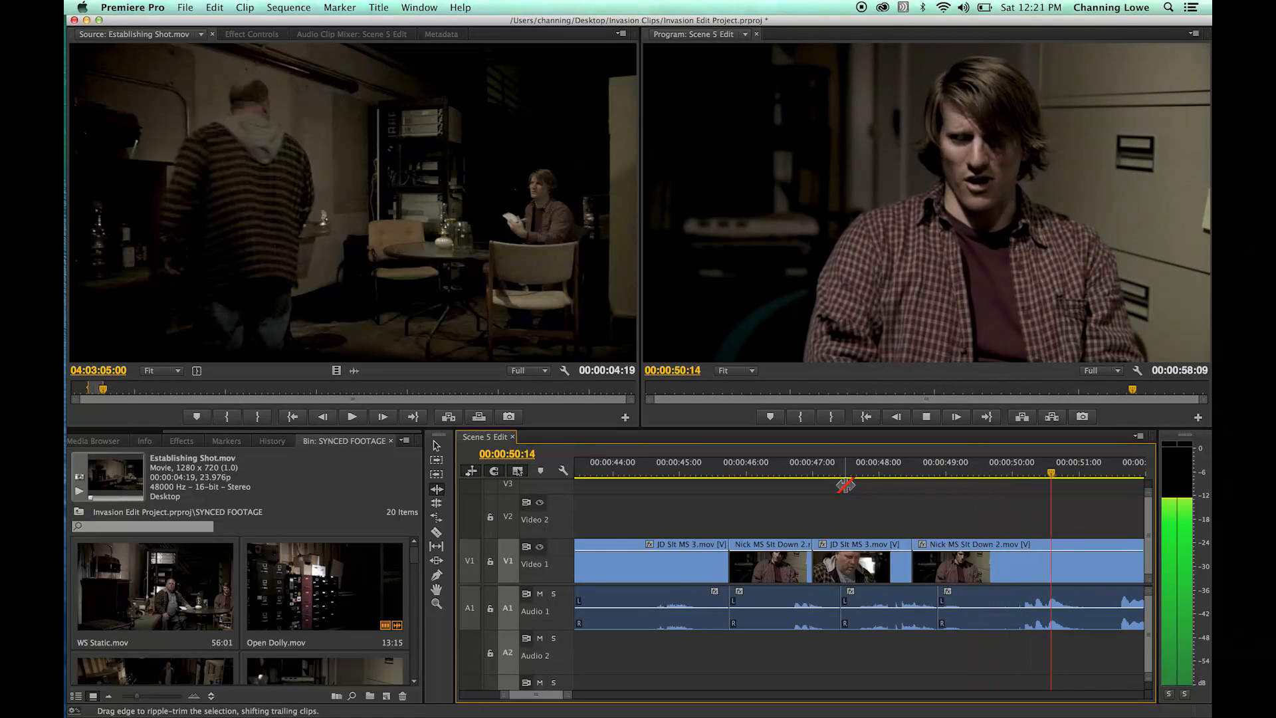
# Play the last shots of the scene from about 00:00:48:01 to 00:00:53:18.
pyautogui.press('space')
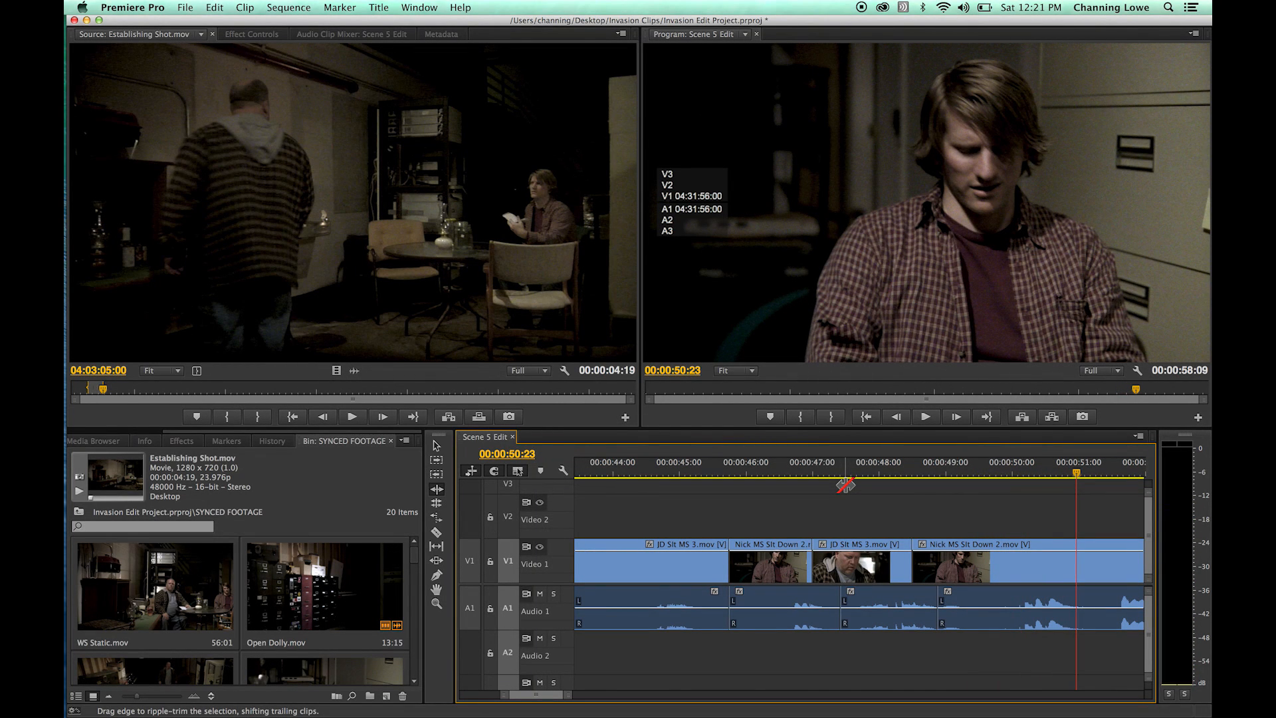
pyautogui.press('-')
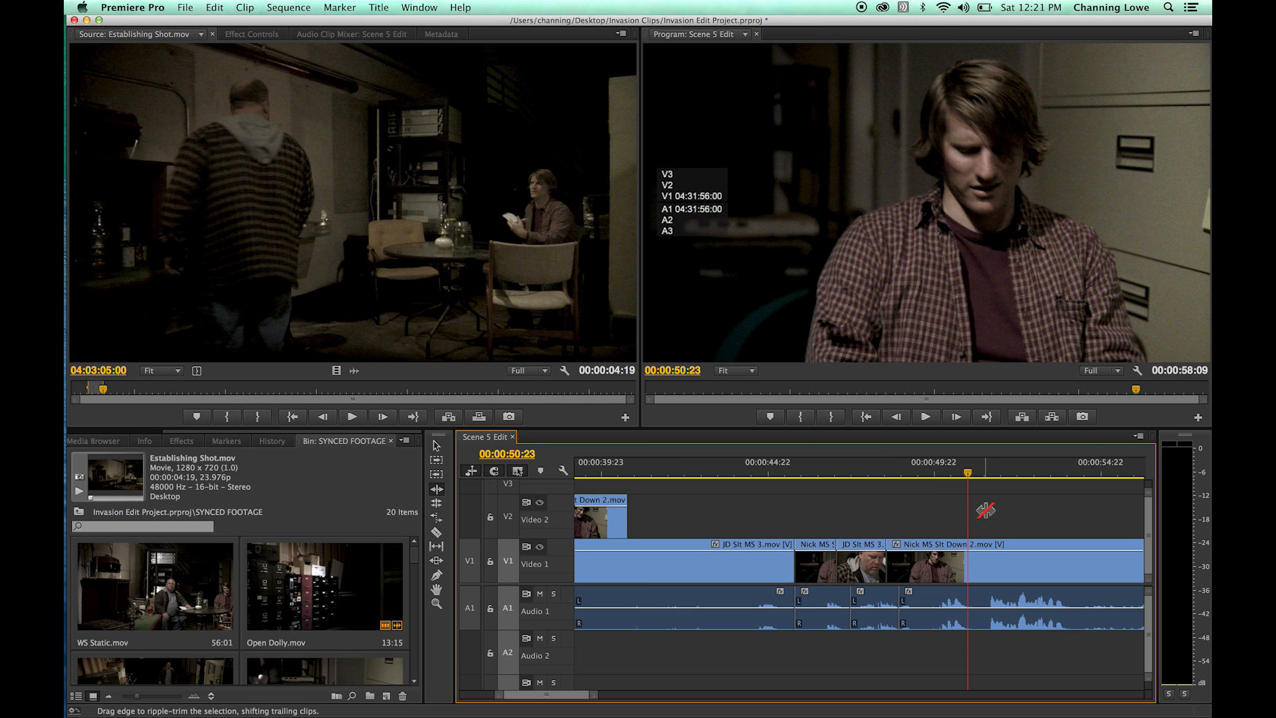
pyautogui.hscroll(3, 986, 510)
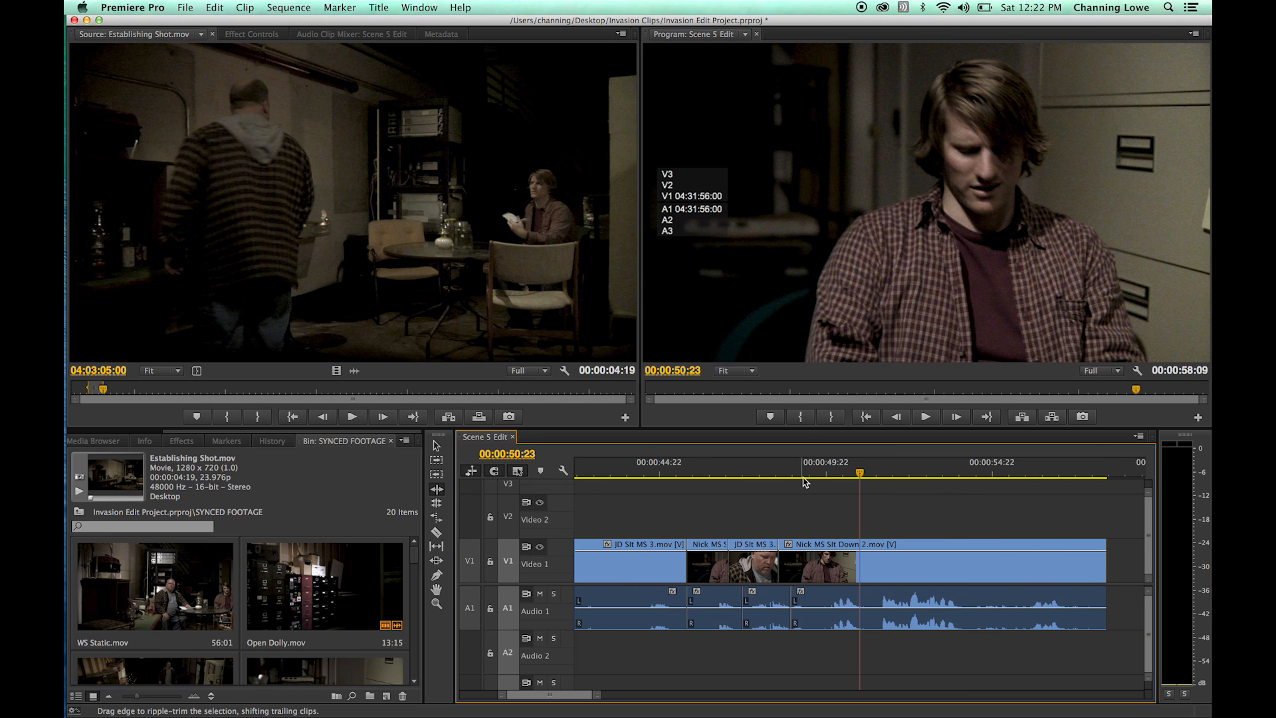
pyautogui.click(764, 471)
pyautogui.press('space')
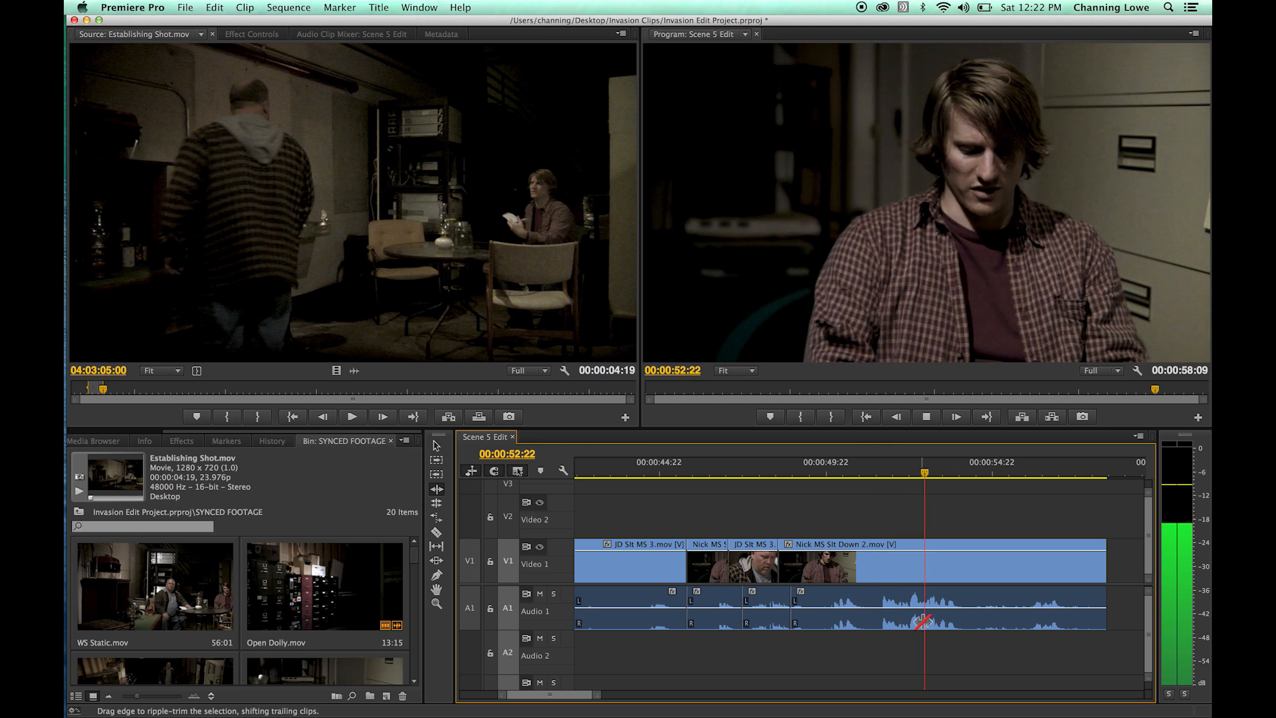
pyautogui.press('space')
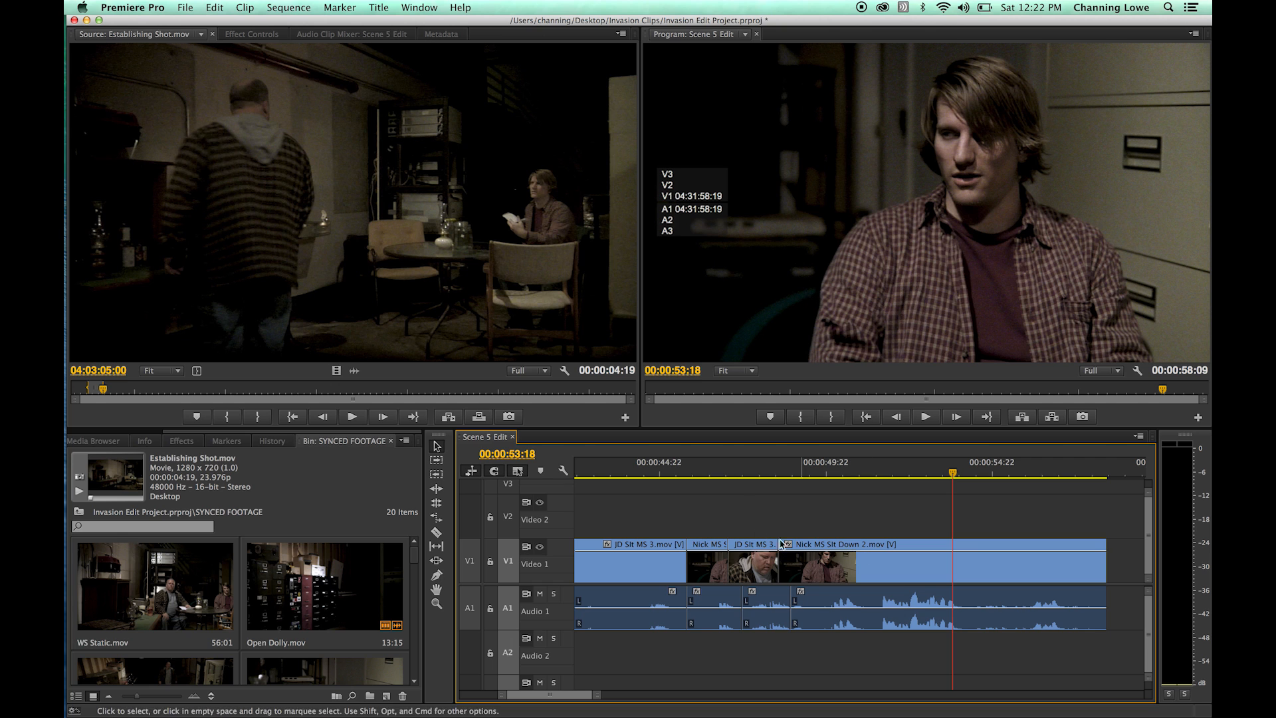
# Duplicate the short JD Sit MS 3.mov video onto Video 2, retrim it as a reaction shot from about 00:00:53:02, and play from 00:00:52:12.
pyautogui.click(755, 571)
pyautogui.moveTo(751, 571); pyautogui.dragTo(751, 529)
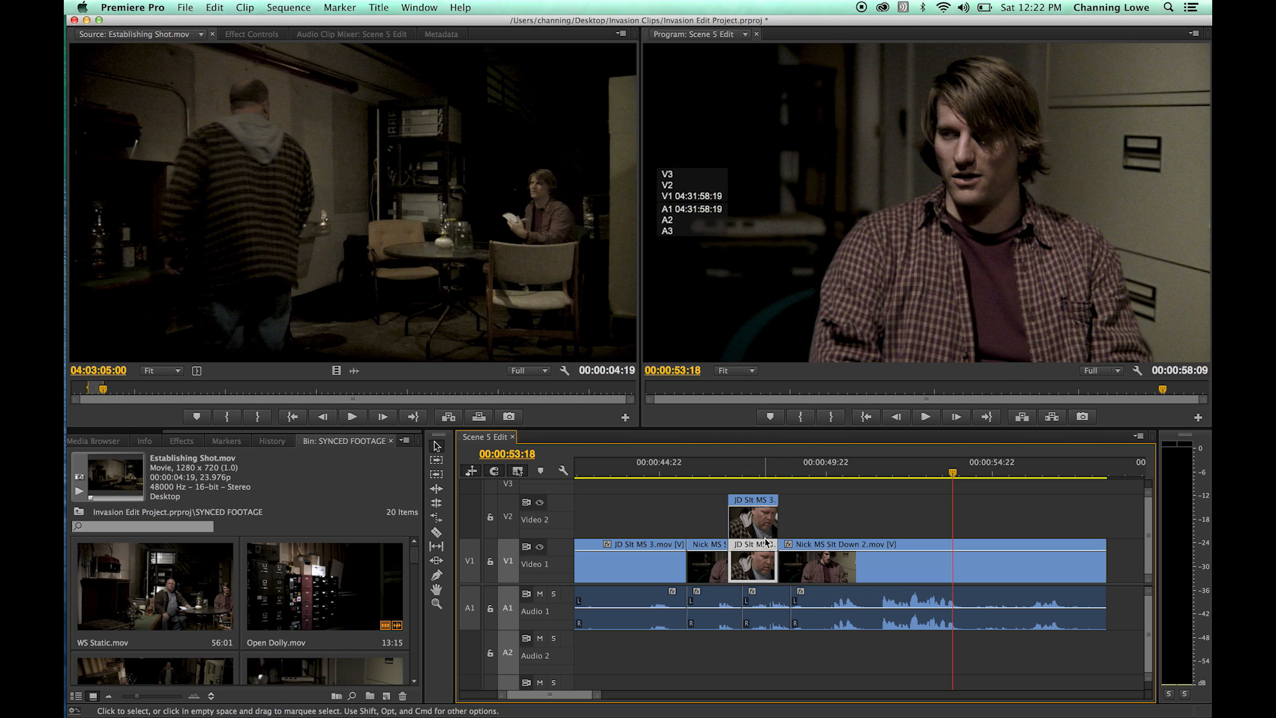
pyautogui.moveTo(776, 523); pyautogui.dragTo(953, 522)
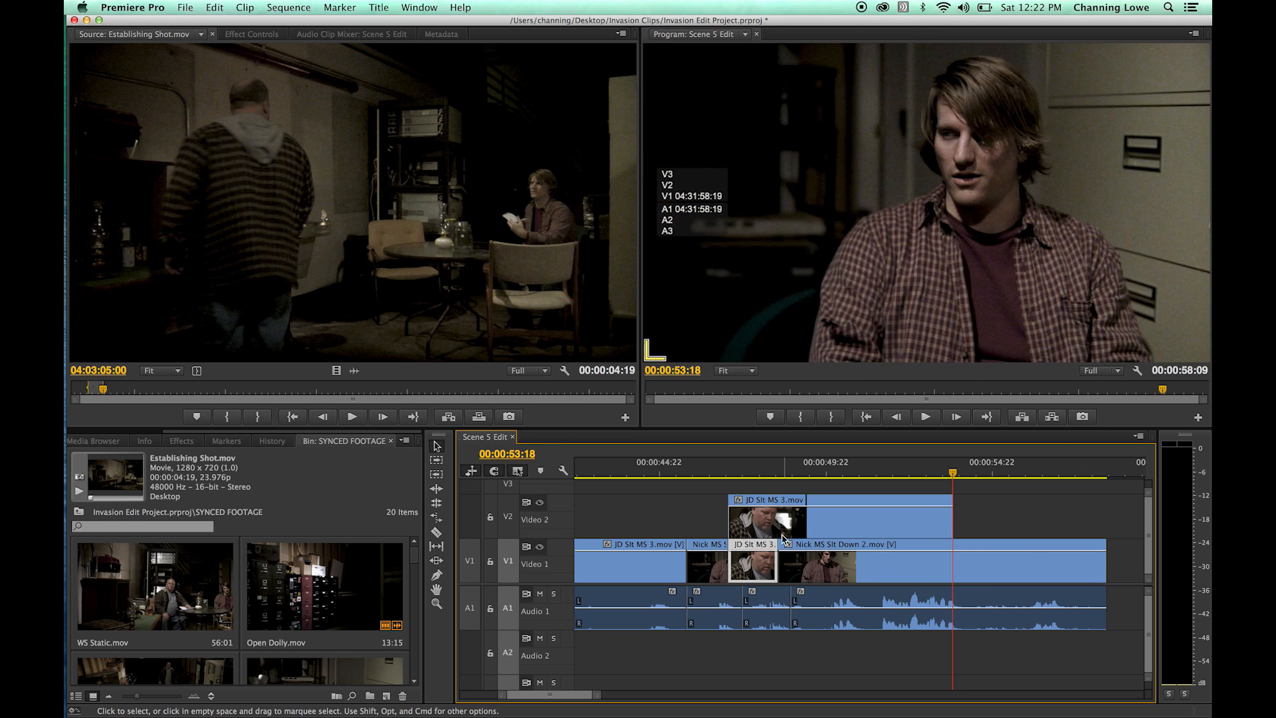
pyautogui.moveTo(731, 519); pyautogui.dragTo(966, 525)
pyautogui.click(913, 471)
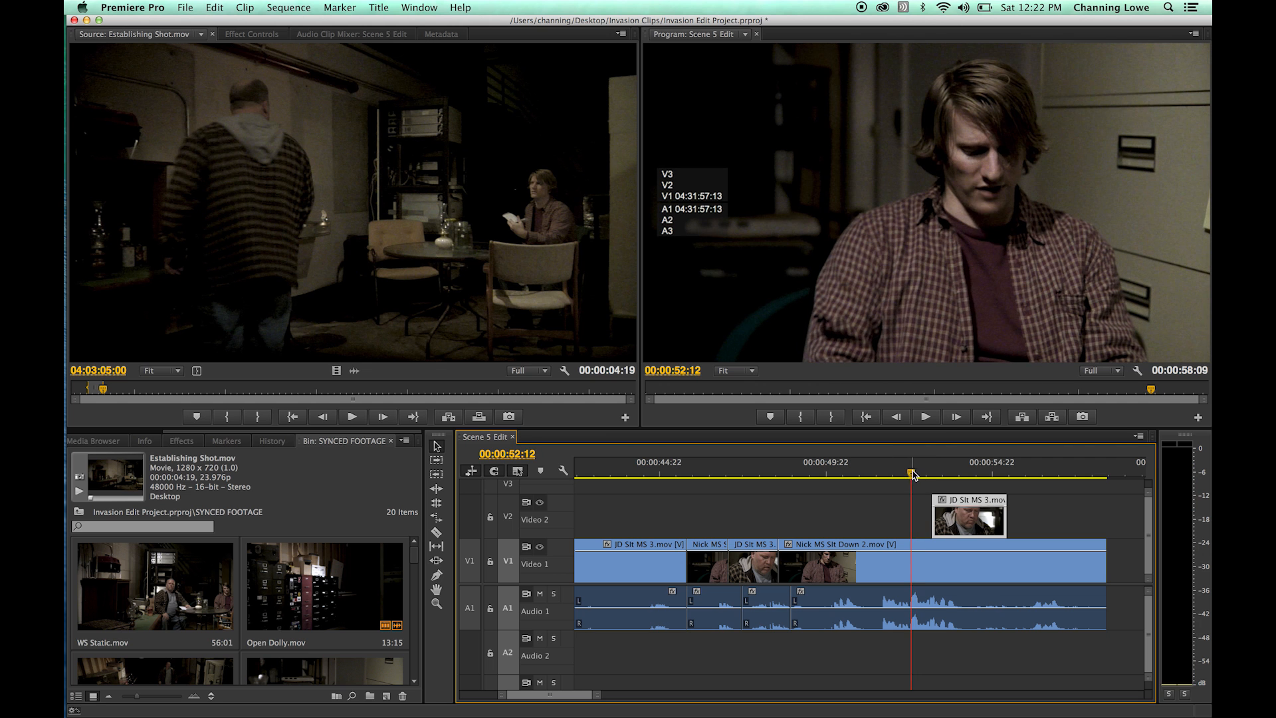
pyautogui.press('space')
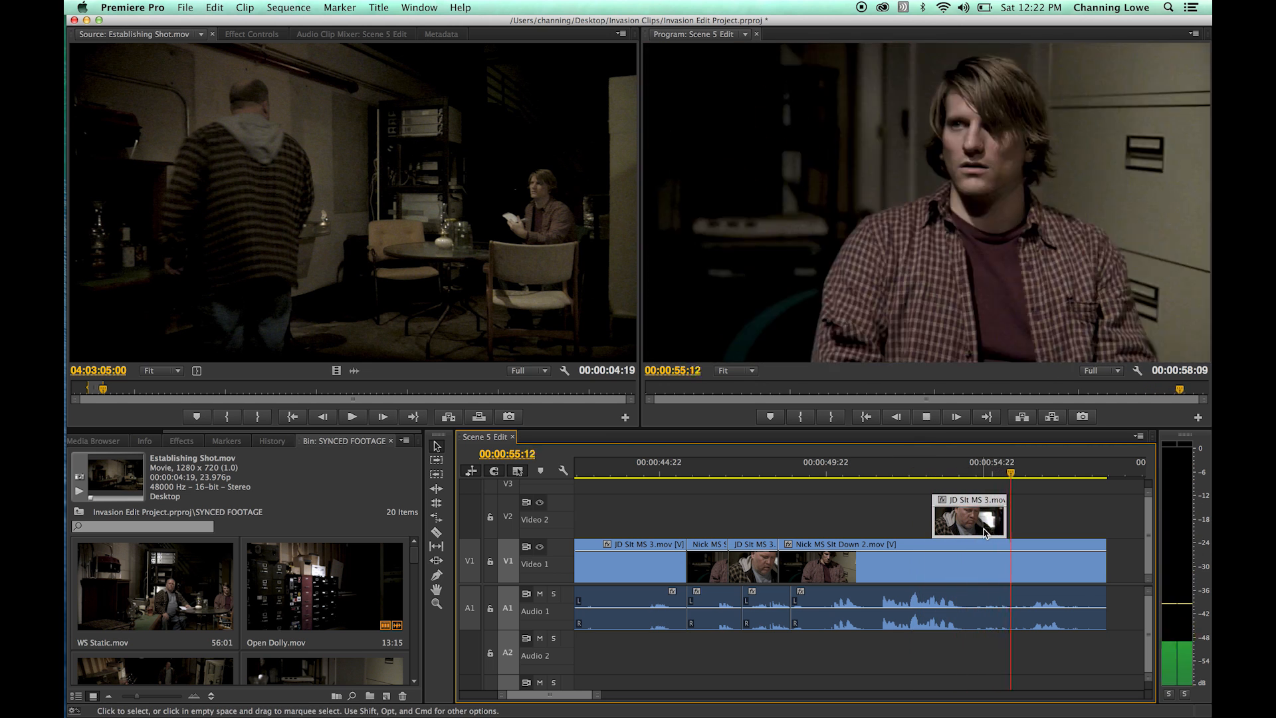
# Shift the JD Sit MS 3.mov reaction shot on Video 2 about ten frames later and play from about 00:00:52:07 to 00:00:56:16.
pyautogui.click(976, 525)
pyautogui.moveTo(976, 525); pyautogui.dragTo(990, 525)
pyautogui.click(906, 467)
pyautogui.press('space')
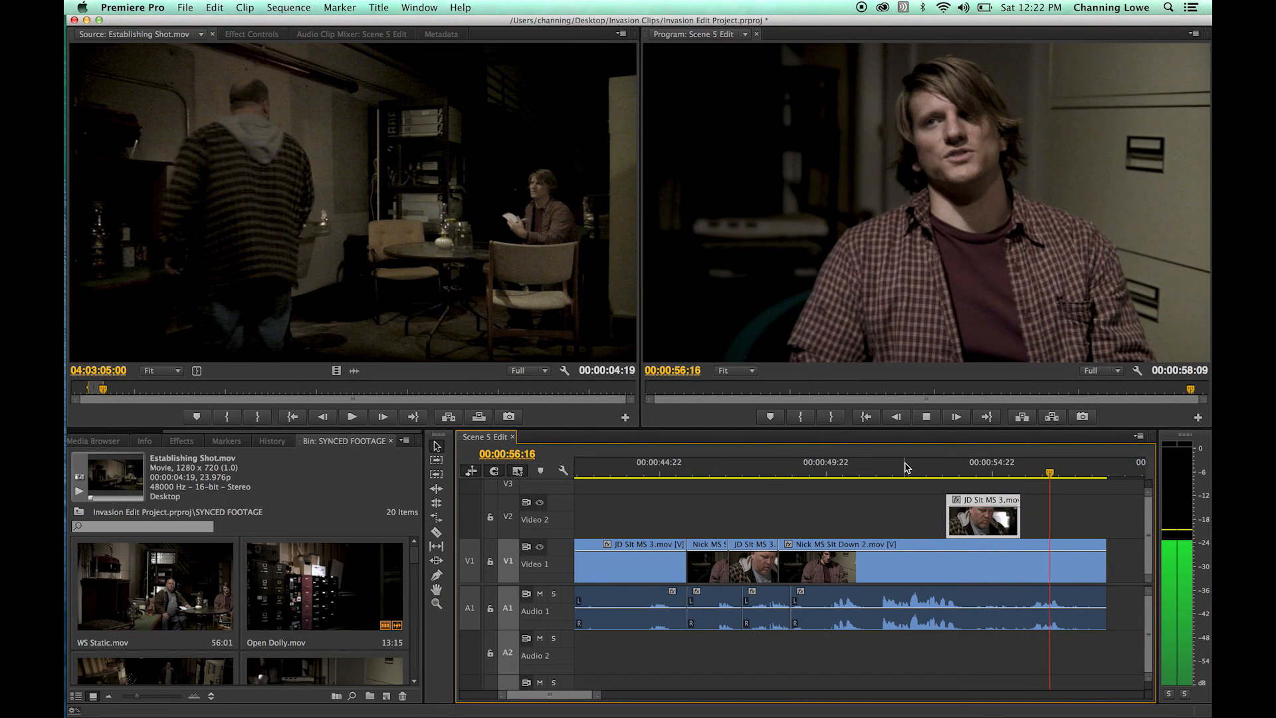
pyautogui.press('space')
# Fit the whole Scene 5 Edit sequence in the timeline and return the playhead to 00:00:00:00.
pyautogui.moveTo(972, 471); pyautogui.dragTo(576, 502)
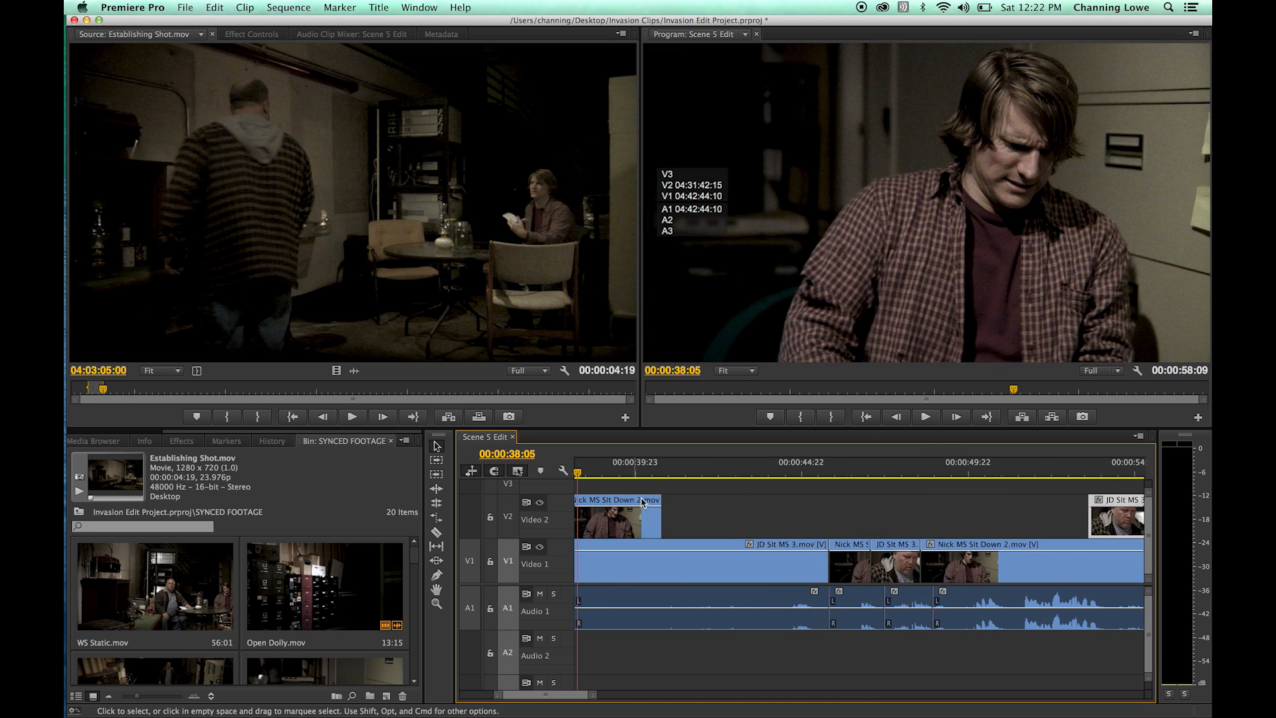
pyautogui.press('\\')
pyautogui.moveTo(639, 470); pyautogui.dragTo(568, 487)
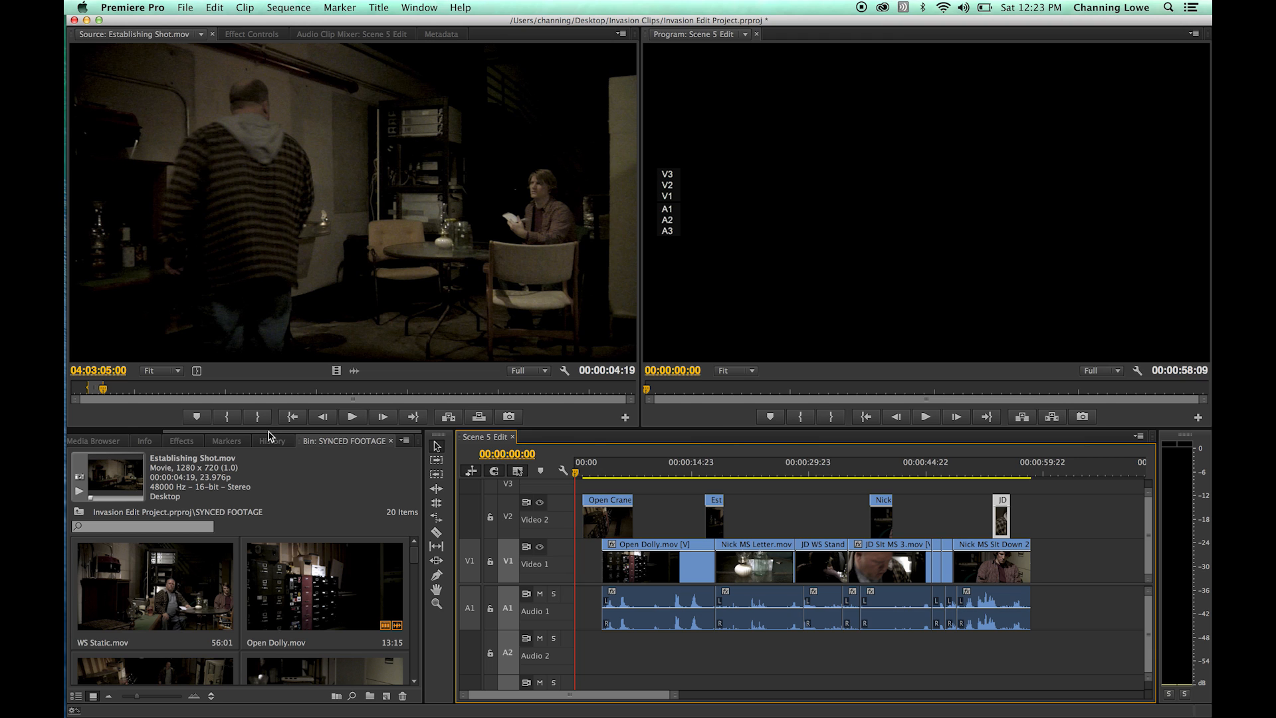
pyautogui.moveTo(269, 431); pyautogui.dragTo(303, 442)
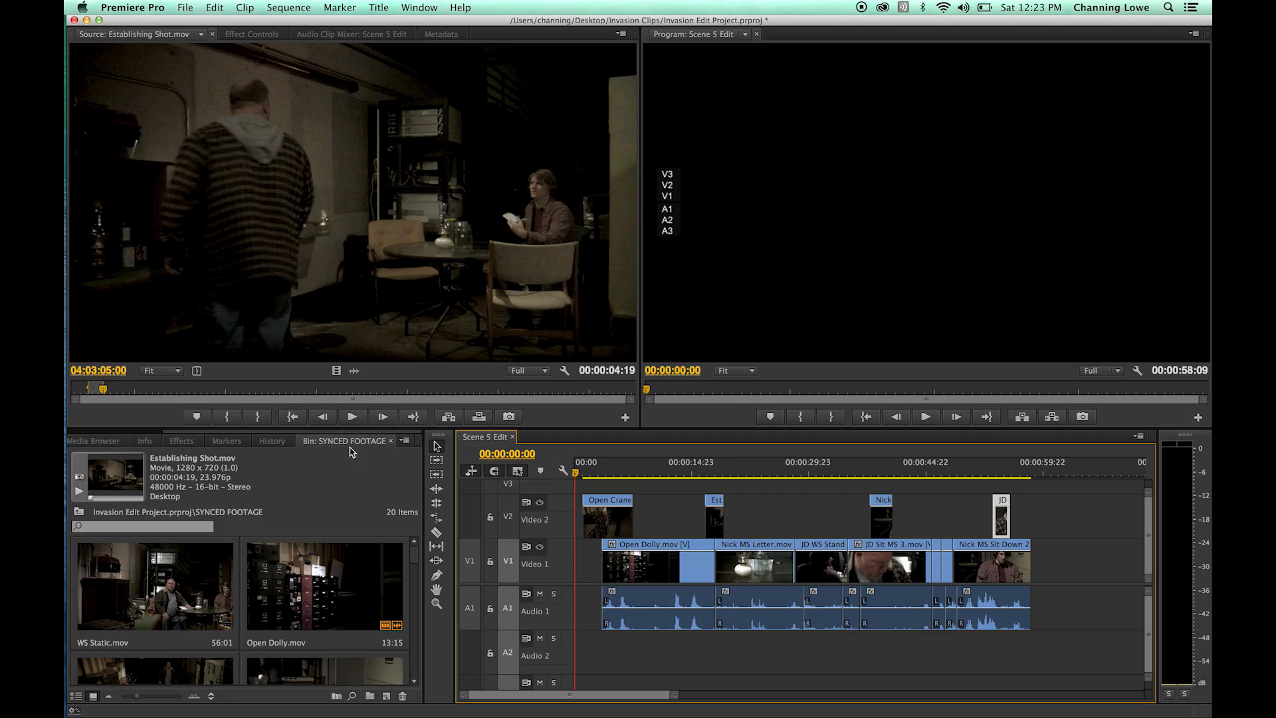